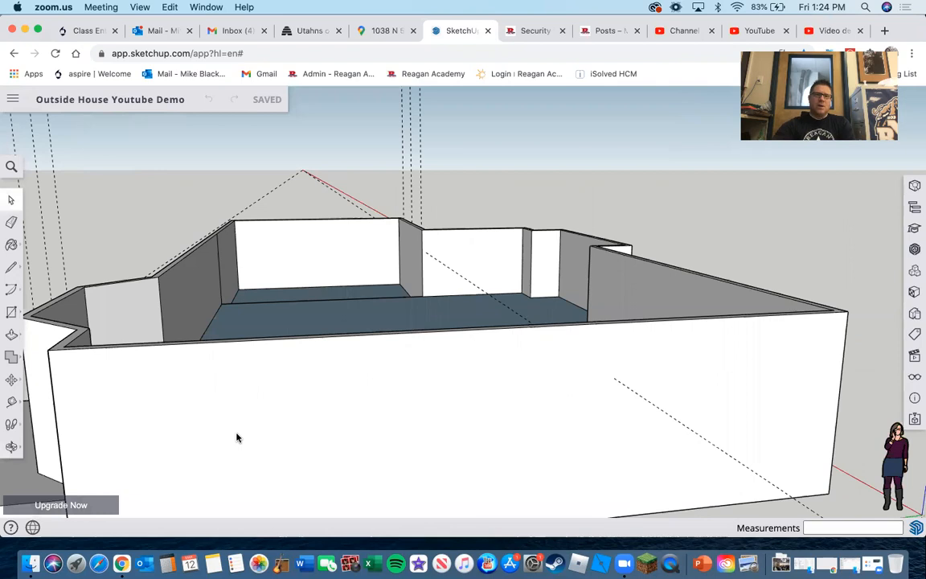
Examine the house's exterior walls and the double door above the porch from several angles.
{"action": "mouse_move", "coordinate": [575, 393]}
{"action": "middle_mouse_down"}
{"action": "mouse_move", "coordinate": [441, 397]}
{"action": "mouse_move", "coordinate": [357, 415]}
{"action": "middle_mouse_up"}
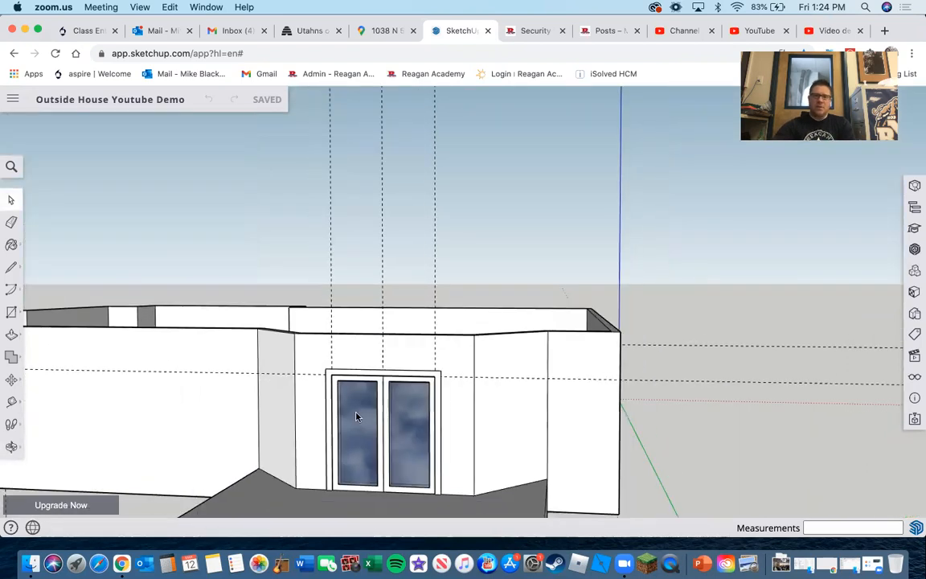
{"action": "scroll", "coordinate": [357, 413], "scroll_direction": "down", "scroll_amount": 1}
{"action": "middle_click_drag", "start_coordinate": [492, 431], "coordinate": [332, 470]}
{"action": "scroll", "coordinate": [332, 470], "scroll_direction": "up", "scroll_amount": 1}
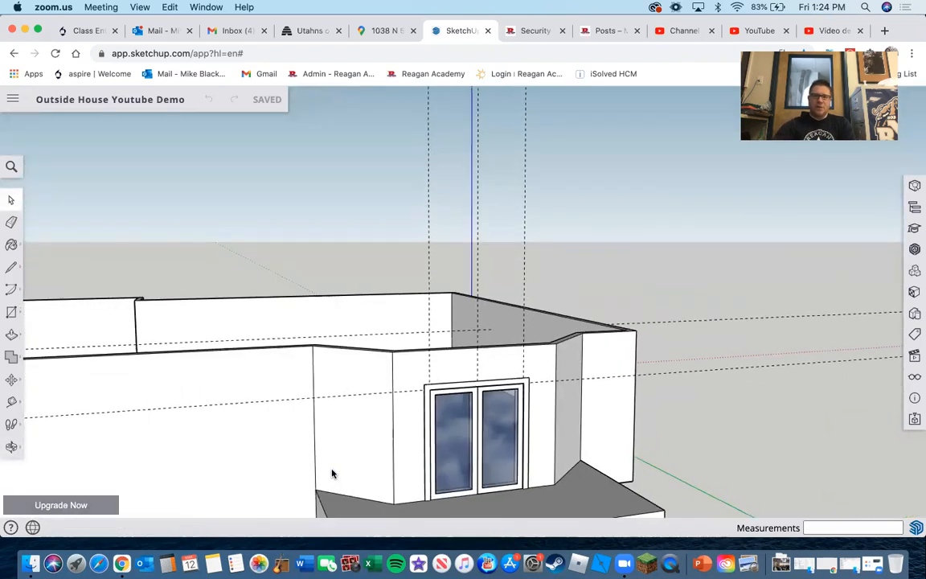
{"action": "scroll", "coordinate": [332, 473], "scroll_direction": "up", "scroll_amount": 1}
{"action": "mouse_move", "coordinate": [375, 492]}
{"action": "middle_mouse_down"}
{"action": "mouse_move", "coordinate": [365, 452]}
{"action": "mouse_move", "coordinate": [314, 457]}
{"action": "middle_mouse_up"}
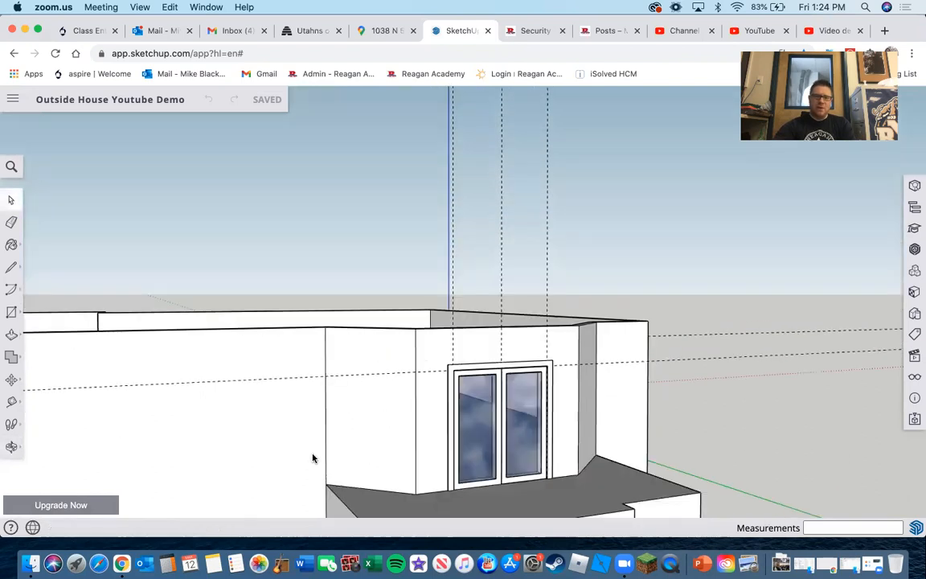
{"action": "scroll", "coordinate": [359, 419], "scroll_direction": "down", "scroll_amount": 2}
{"action": "mouse_move", "coordinate": [362, 423]}
{"action": "middle_mouse_down"}
{"action": "mouse_move", "coordinate": [344, 432]}
{"action": "mouse_move", "coordinate": [331, 475]}
{"action": "mouse_move", "coordinate": [346, 492]}
{"action": "middle_mouse_up"}
{"action": "scroll", "coordinate": [337, 480], "scroll_direction": "up", "scroll_amount": 2}
{"action": "scroll", "coordinate": [379, 438], "scroll_direction": "up", "scroll_amount": 2}
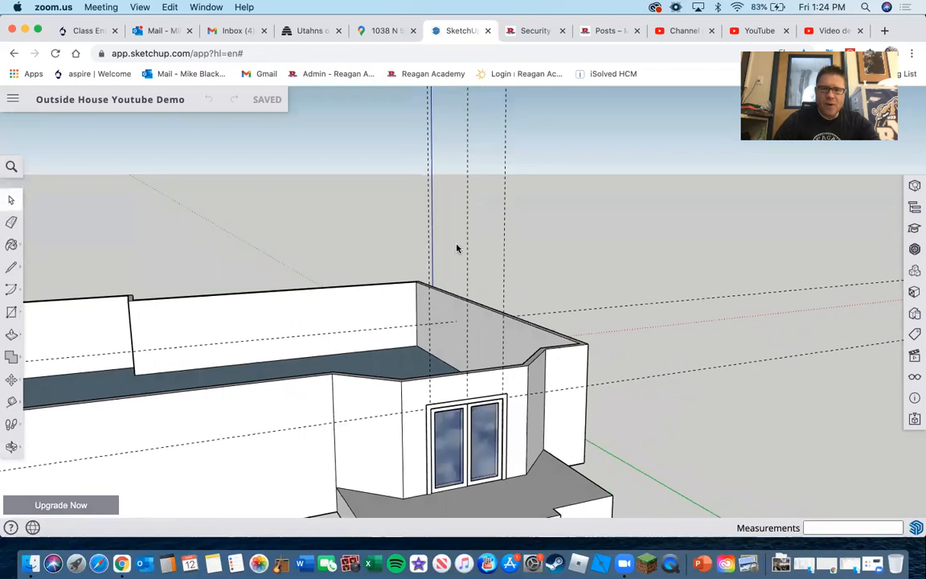
Erase the leftover vertical and horizontal guide lines around the double door.
{"action": "left_click", "coordinate": [18, 221]}
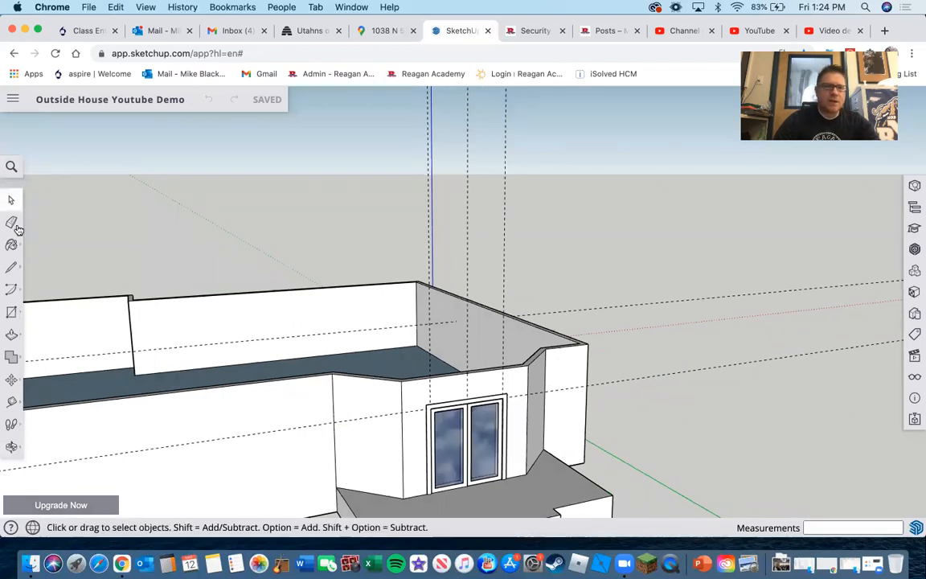
{"action": "left_click", "coordinate": [12, 222]}
{"action": "mouse_move", "coordinate": [448, 193]}
{"action": "left_mouse_down"}
{"action": "mouse_move", "coordinate": [480, 200]}
{"action": "mouse_move", "coordinate": [408, 206]}
{"action": "mouse_move", "coordinate": [444, 185]}
{"action": "left_mouse_up"}
{"action": "mouse_move", "coordinate": [659, 376]}
{"action": "left_mouse_down"}
{"action": "mouse_move", "coordinate": [641, 296]}
{"action": "mouse_move", "coordinate": [377, 465]}
{"action": "left_mouse_up"}
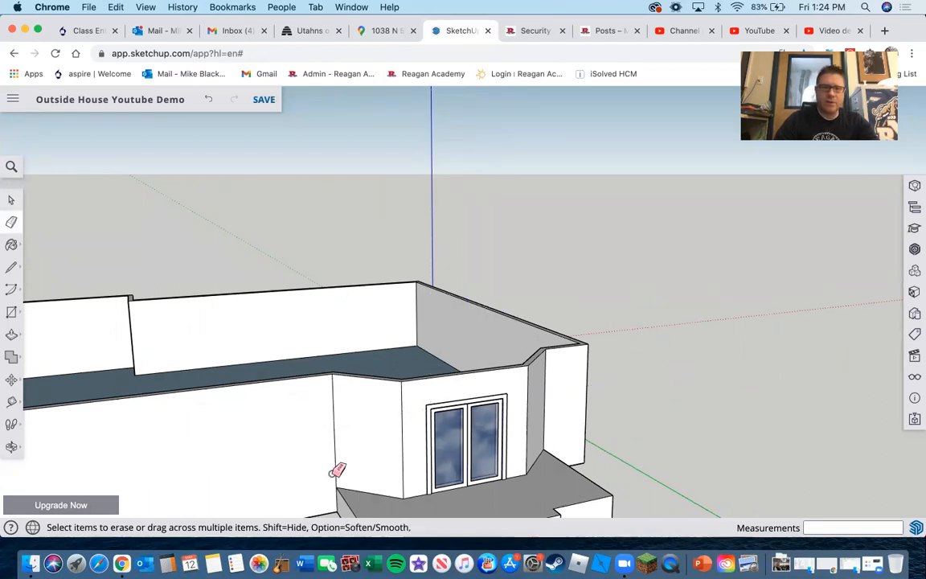
Place a horizontal guide 1' below the top edge of the angled wall beside the double door.
{"action": "scroll", "coordinate": [358, 485], "scroll_direction": "up", "scroll_amount": 5}
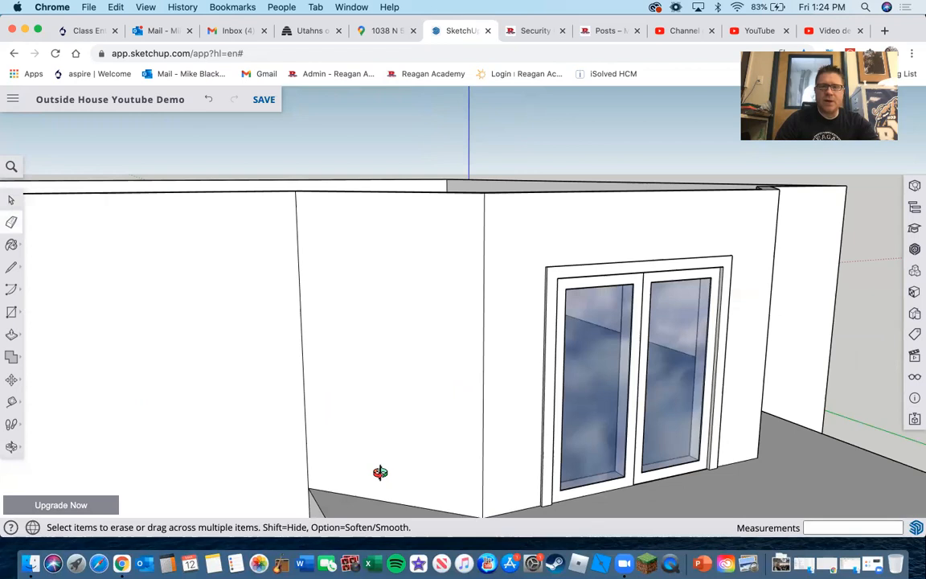
{"action": "middle_click_drag", "start_coordinate": [378, 474], "coordinate": [400, 472]}
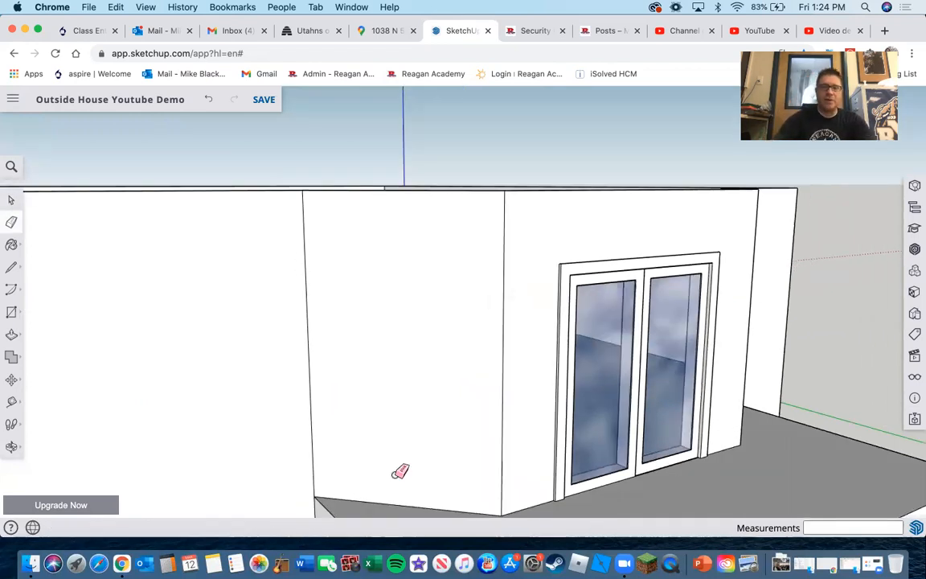
{"action": "left_click", "coordinate": [12, 402]}
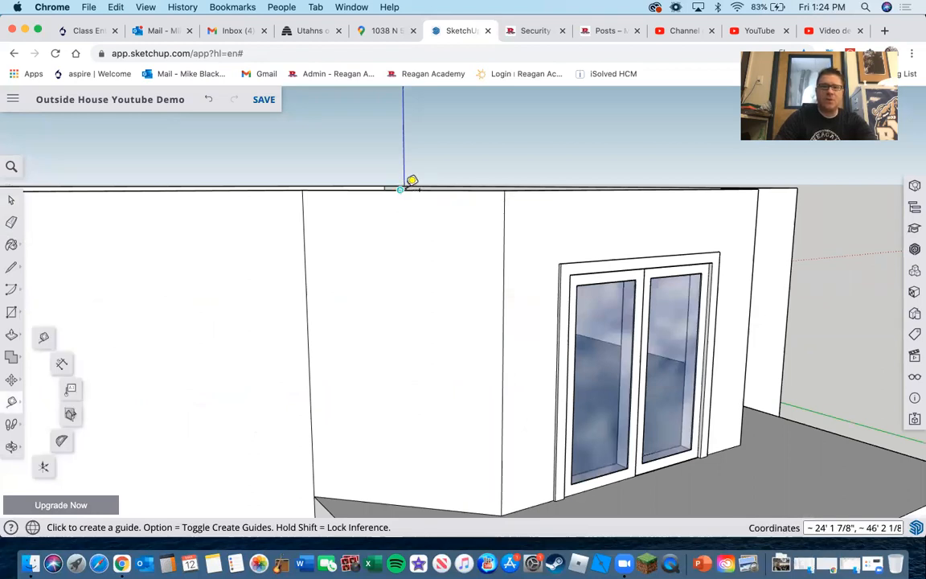
{"action": "left_click", "coordinate": [401, 190]}
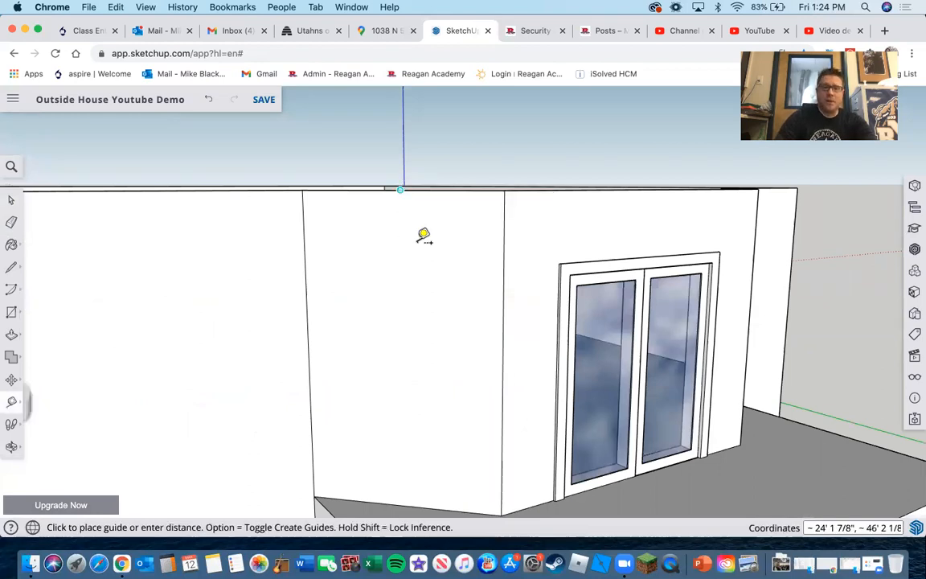
{"action": "left_click", "coordinate": [418, 242]}
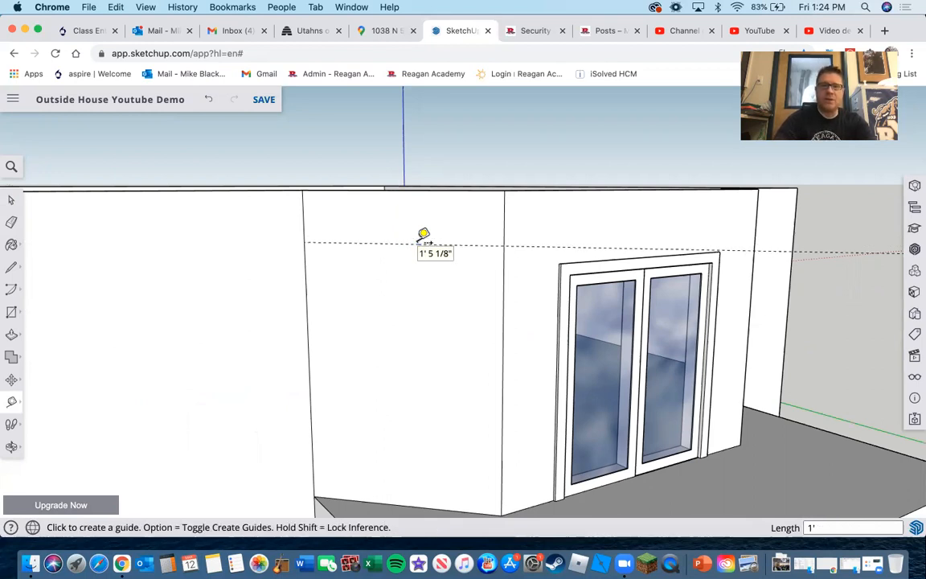
{"action": "type", "text": "1'"}
{"action": "key", "text": "Return"}
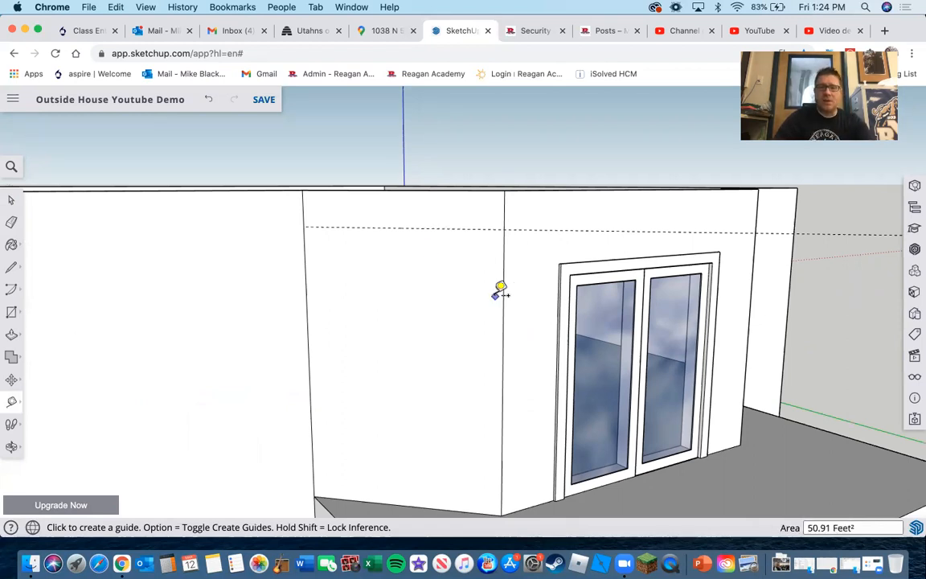
Place vertical guides 6" in from both side edges of the angled wall.
{"action": "mouse_move", "coordinate": [494, 298]}
{"action": "middle_mouse_down"}
{"action": "mouse_move", "coordinate": [337, 316]}
{"action": "mouse_move", "coordinate": [492, 303]}
{"action": "middle_mouse_up"}
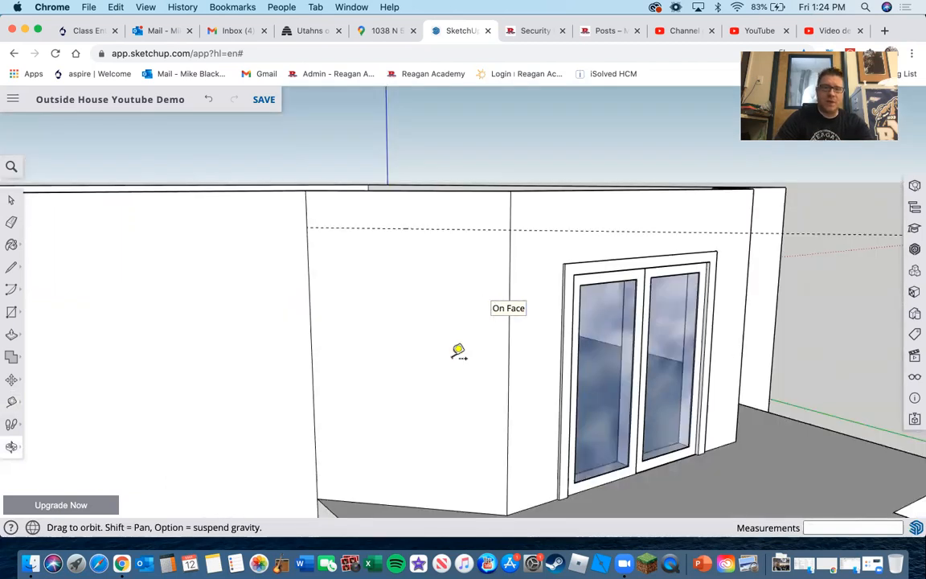
{"action": "left_click", "coordinate": [509, 341]}
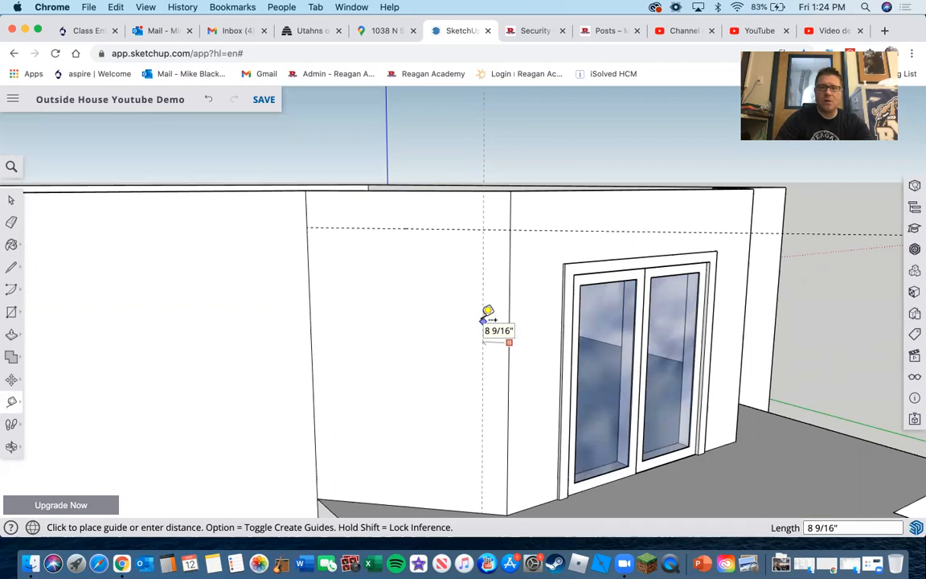
{"action": "left_click", "coordinate": [483, 319]}
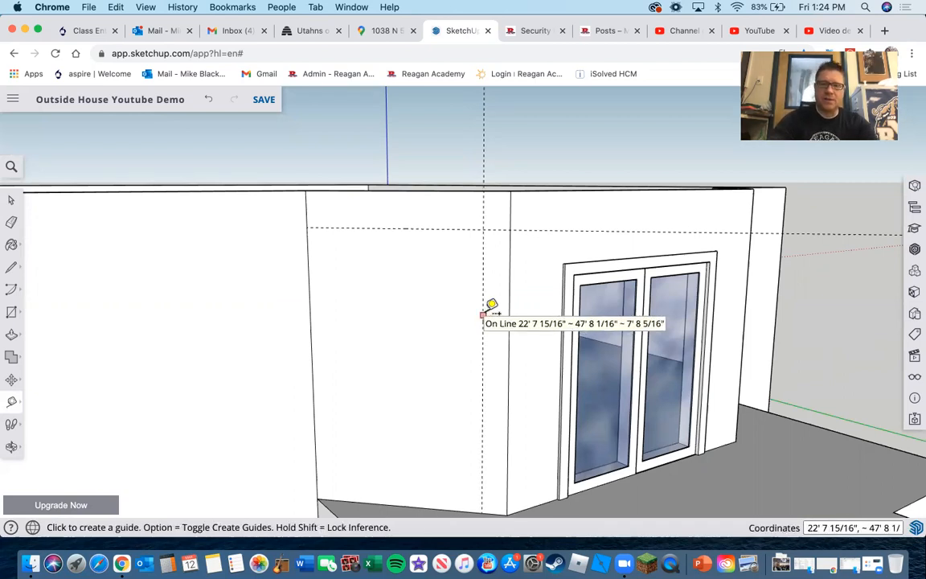
{"action": "type", "text": "6"}
{"action": "key", "text": "Return"}
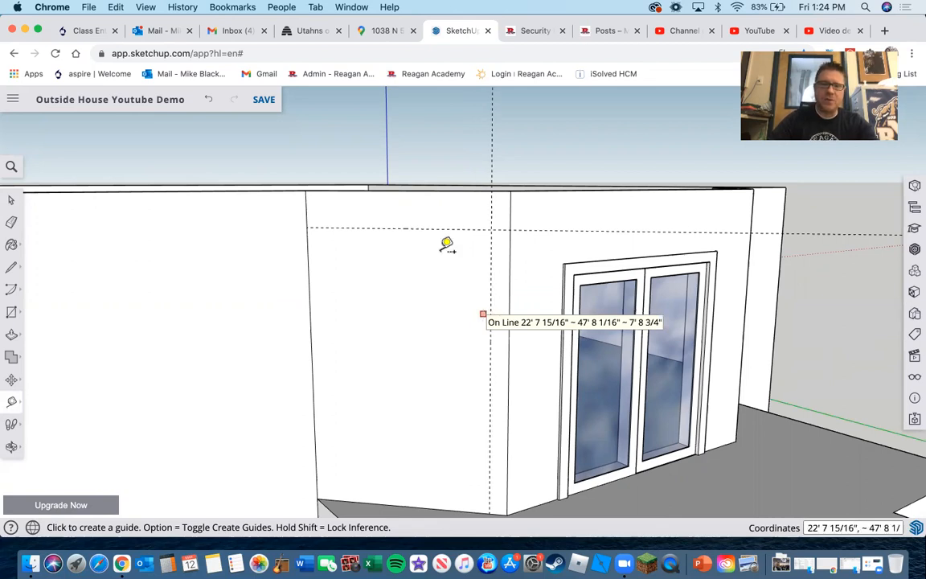
{"action": "scroll", "coordinate": [311, 277], "scroll_direction": "up", "scroll_amount": 1}
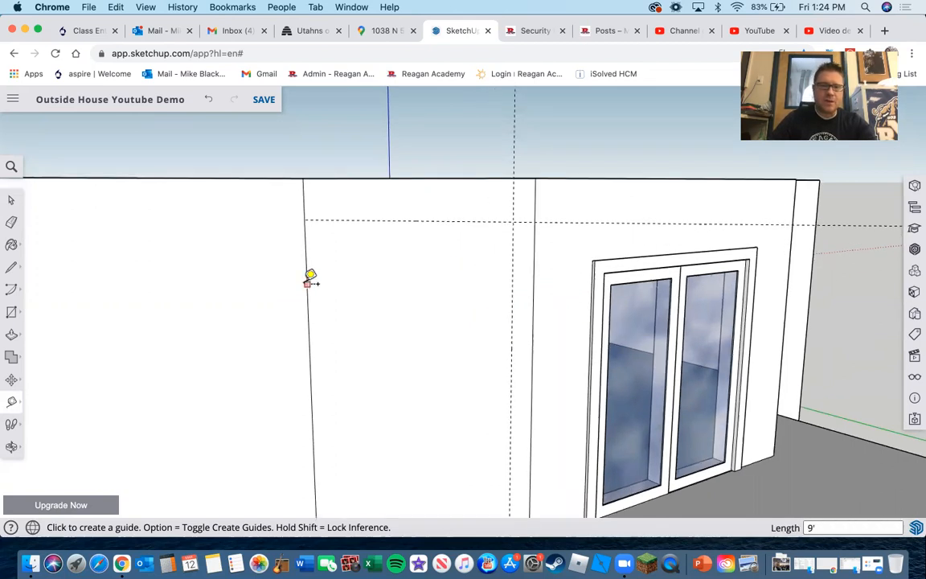
{"action": "left_click", "coordinate": [308, 279]}
{"action": "left_click", "coordinate": [329, 235]}
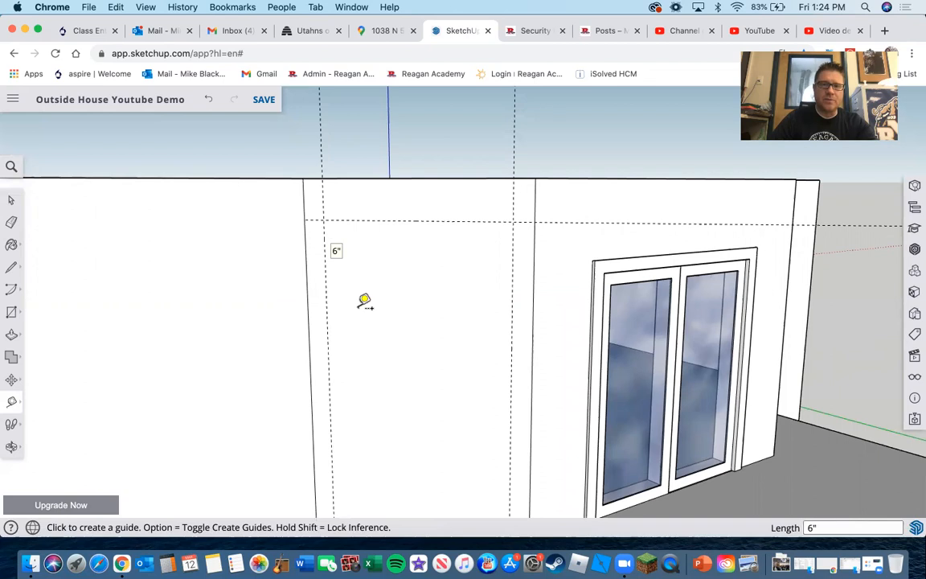
Place a horizontal guide 2' above the angled wall's base at the porch floor.
{"action": "scroll", "coordinate": [402, 281], "scroll_direction": "down", "scroll_amount": 2}
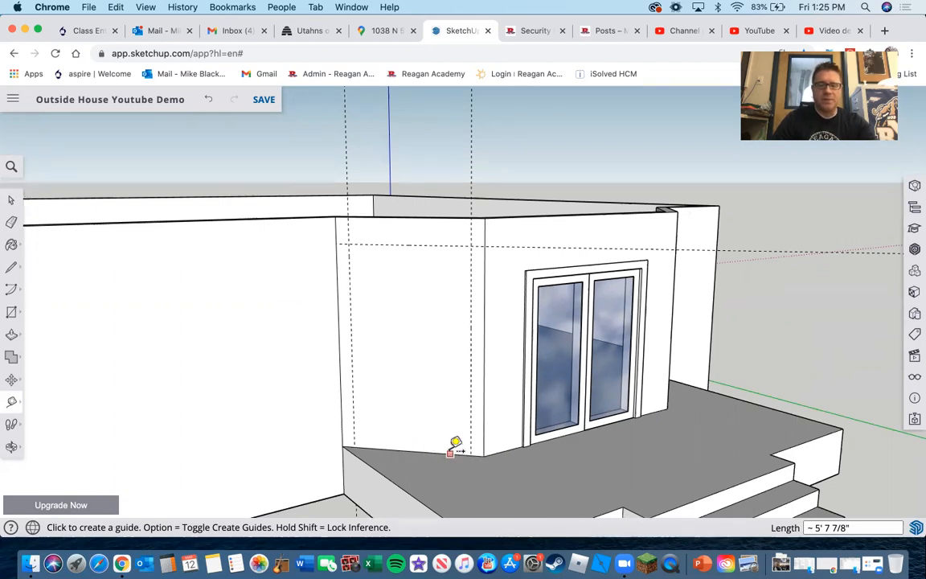
{"action": "left_click", "coordinate": [450, 454]}
{"action": "left_click", "coordinate": [453, 405]}
{"action": "type", "text": "2'"}
{"action": "key", "text": "Return"}
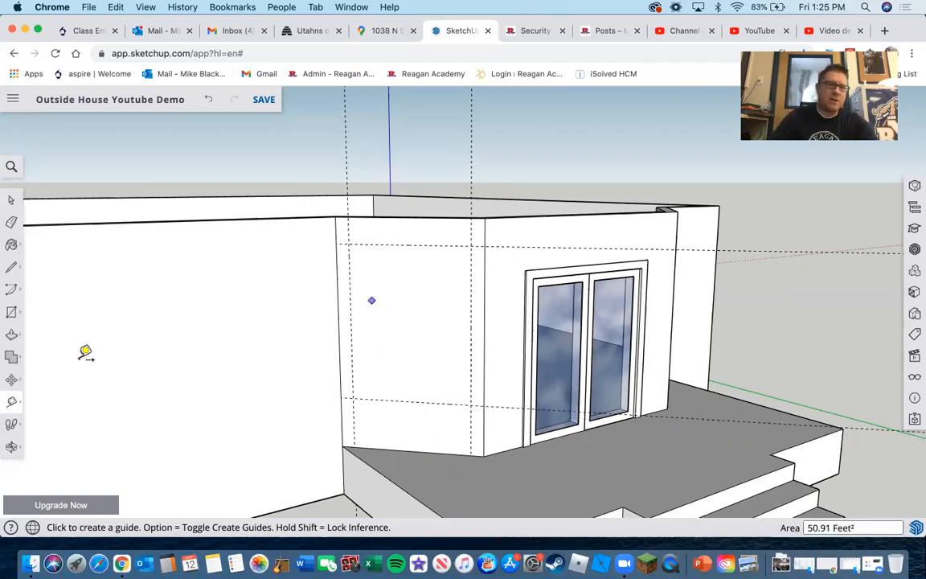
Draw the window rectangle between opposite intersections of the four guides on the angled wall.
{"action": "left_click", "coordinate": [11, 312]}
{"action": "left_click", "coordinate": [349, 244]}
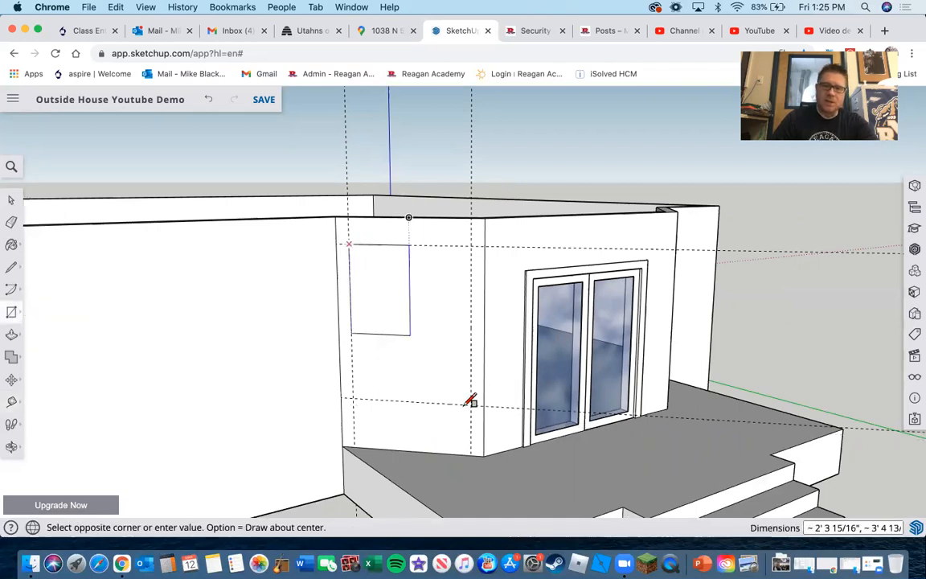
{"action": "left_click", "coordinate": [470, 404]}
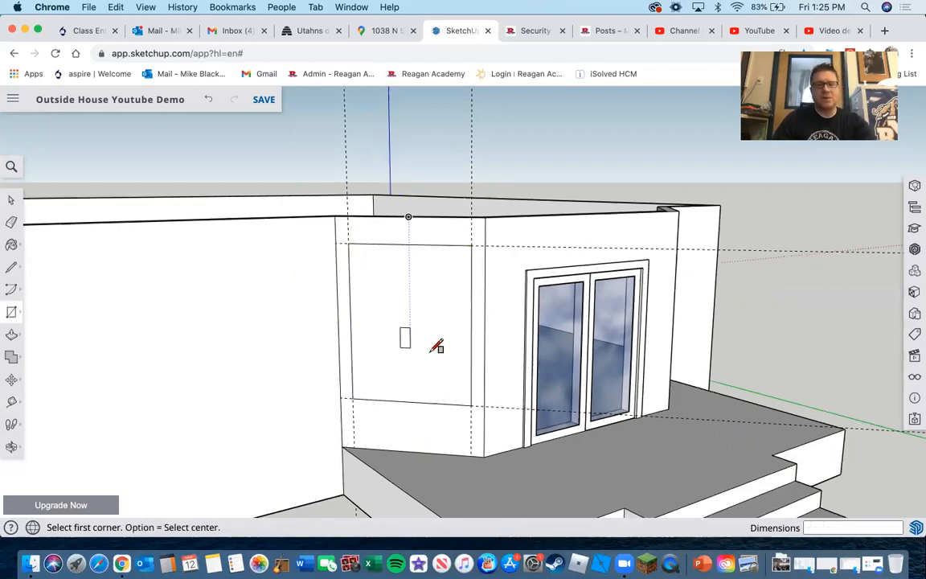
Place vertical guides 6" in from both side edges of the matching angled wall on the other side of the double door.
{"action": "middle_click_drag", "start_coordinate": [431, 351], "coordinate": [464, 336]}
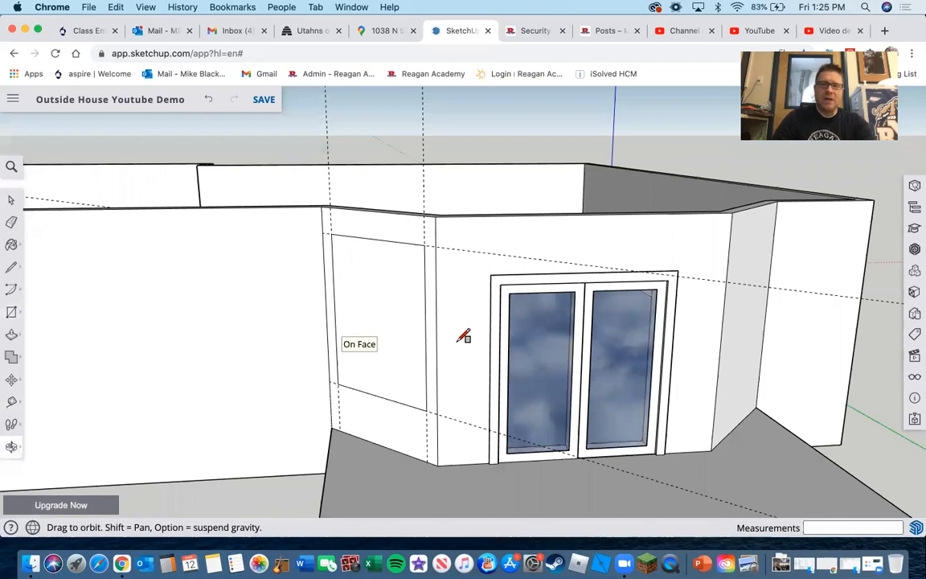
{"action": "middle_click_drag", "start_coordinate": [559, 275], "coordinate": [560, 277]}
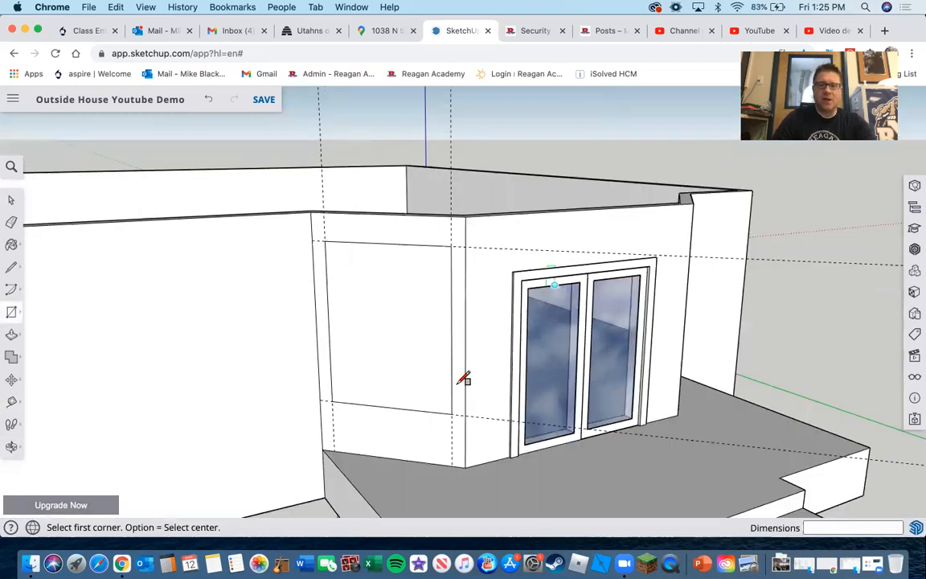
{"action": "mouse_move", "coordinate": [470, 362]}
{"action": "middle_mouse_down"}
{"action": "mouse_move", "coordinate": [267, 376]}
{"action": "mouse_move", "coordinate": [637, 345]}
{"action": "middle_mouse_up"}
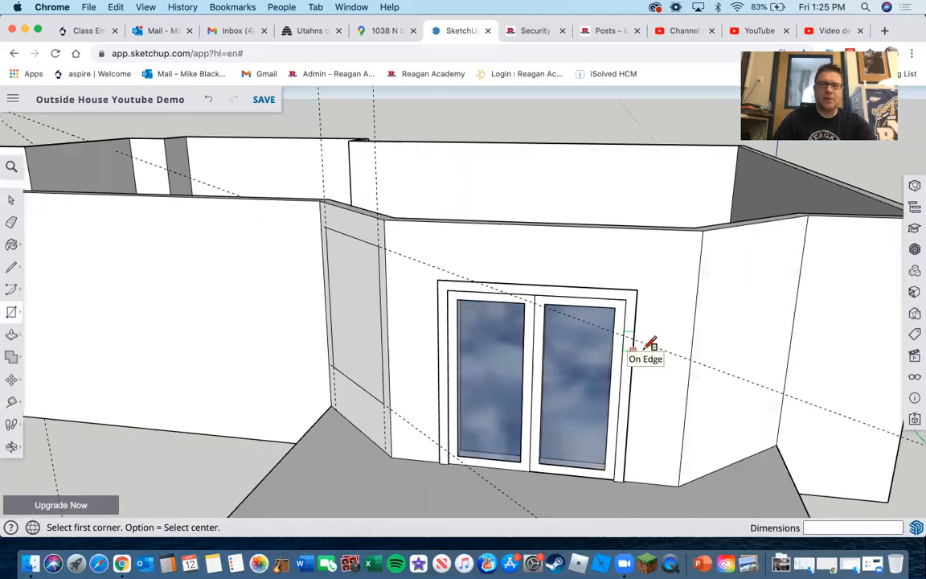
{"action": "middle_click_drag", "start_coordinate": [489, 335], "coordinate": [456, 343]}
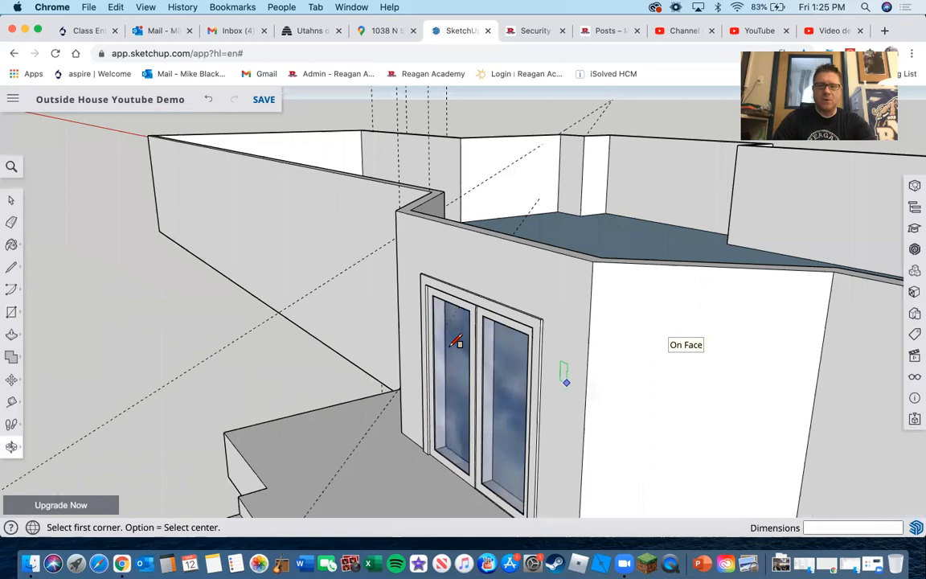
{"action": "scroll", "coordinate": [451, 347], "scroll_direction": "down", "scroll_amount": 5}
{"action": "key", "text": "t"}
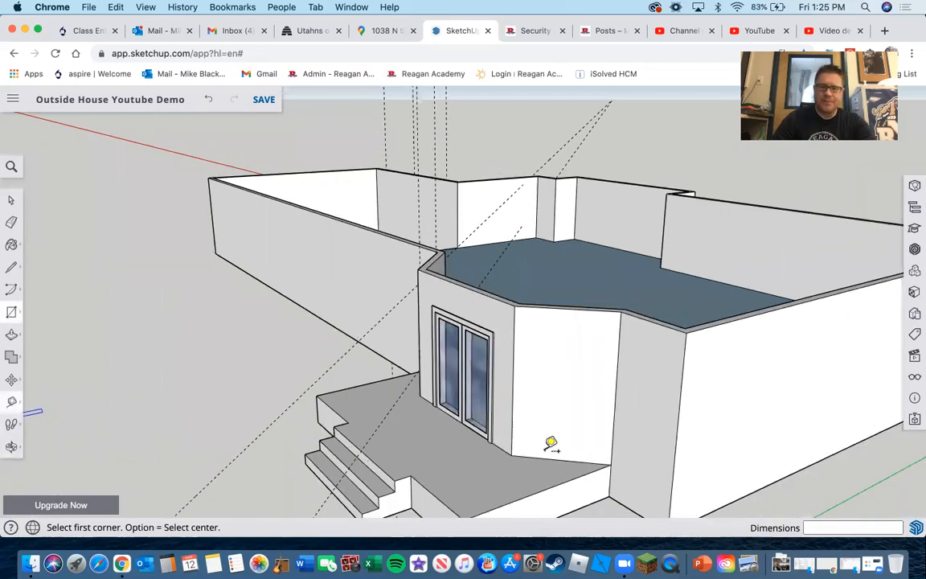
{"action": "scroll", "coordinate": [551, 444], "scroll_direction": "up", "scroll_amount": 5}
{"action": "left_click", "coordinate": [477, 348]}
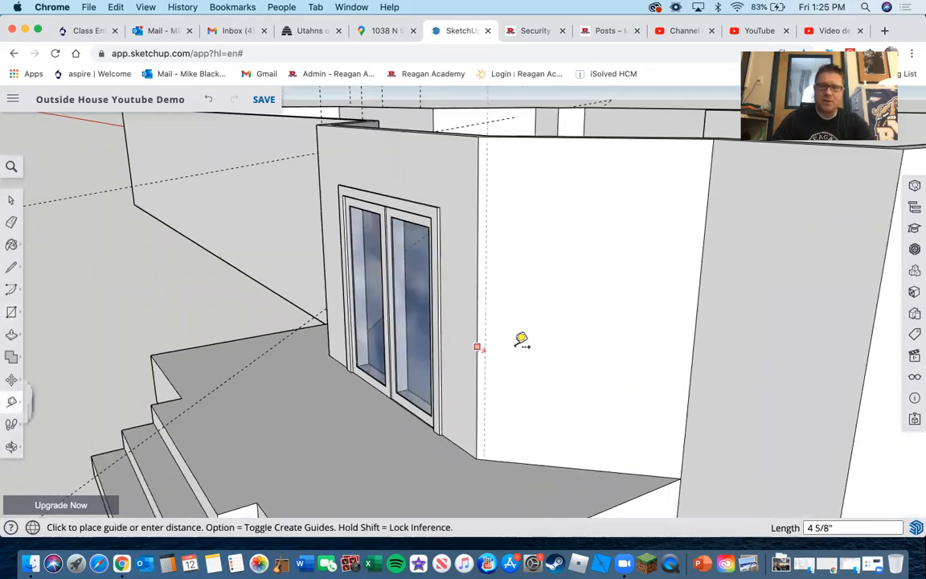
{"action": "left_click", "coordinate": [522, 338]}
{"action": "type", "text": "6"}
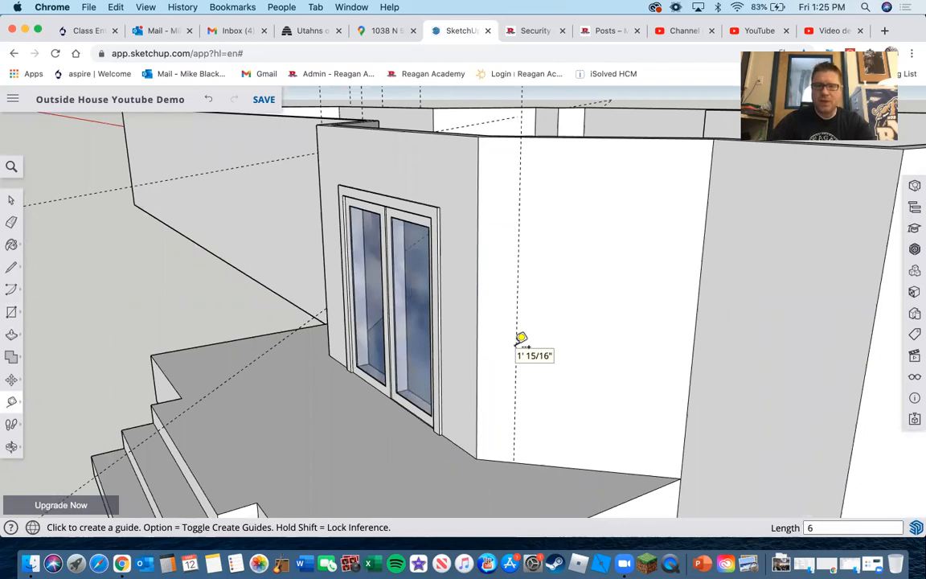
{"action": "key", "text": "Return"}
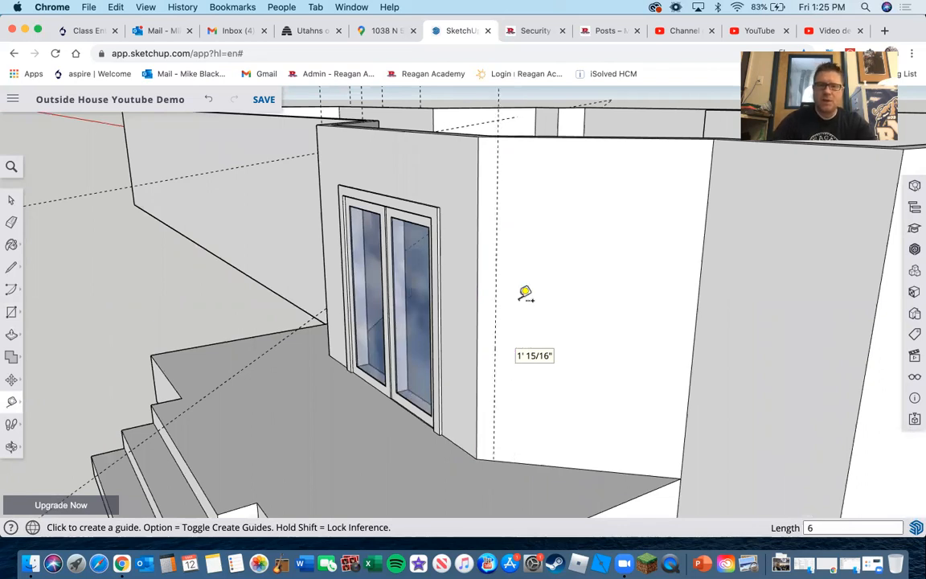
{"action": "left_click", "coordinate": [706, 230]}
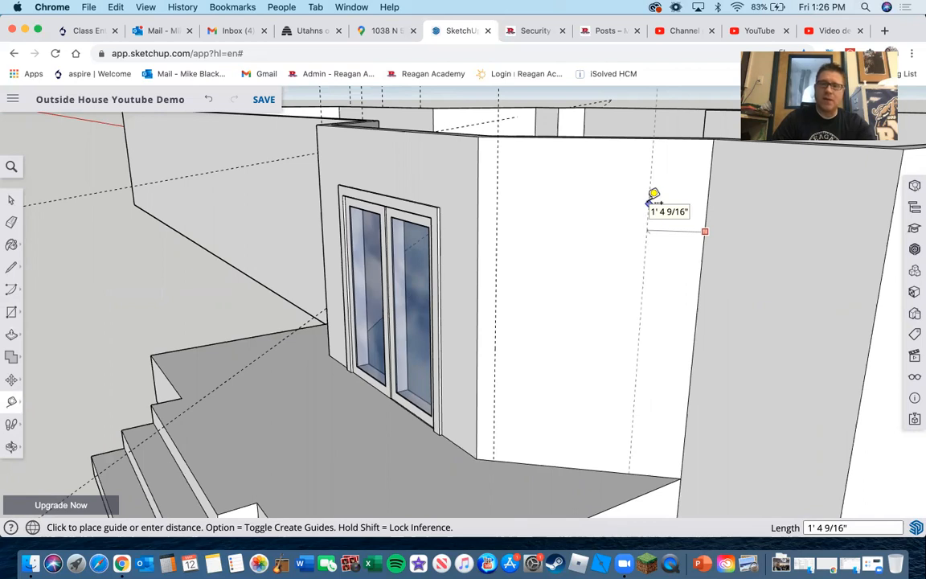
{"action": "left_click", "coordinate": [689, 189]}
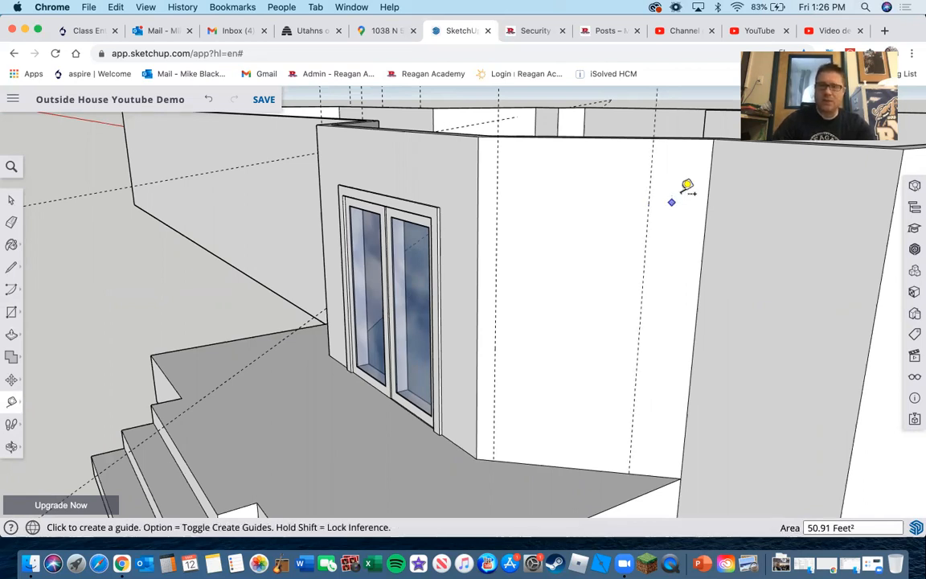
Place horizontal guides above the base of the angled wall right of the double door and 1' below its top edge.
{"action": "left_click", "coordinate": [515, 458]}
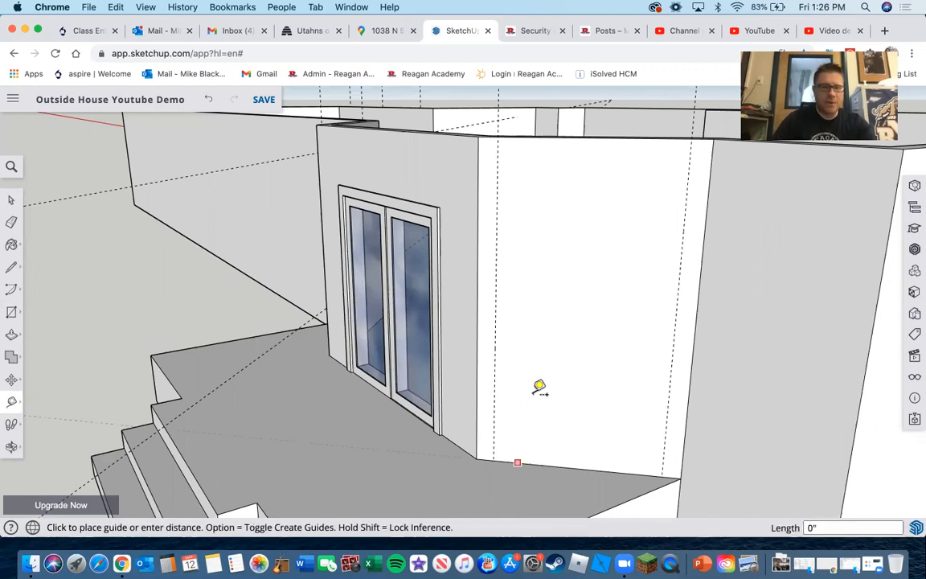
{"action": "left_click", "coordinate": [534, 395]}
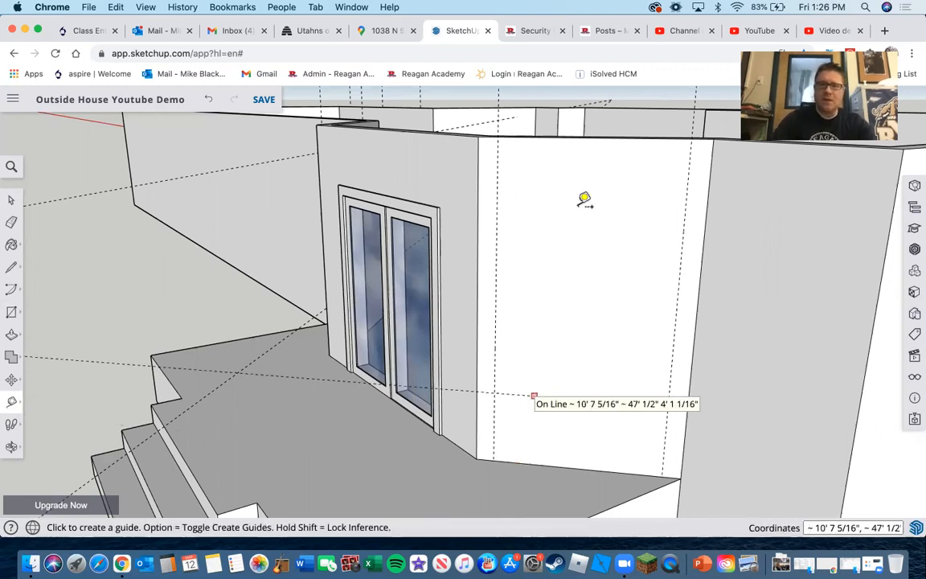
{"action": "left_click", "coordinate": [530, 136]}
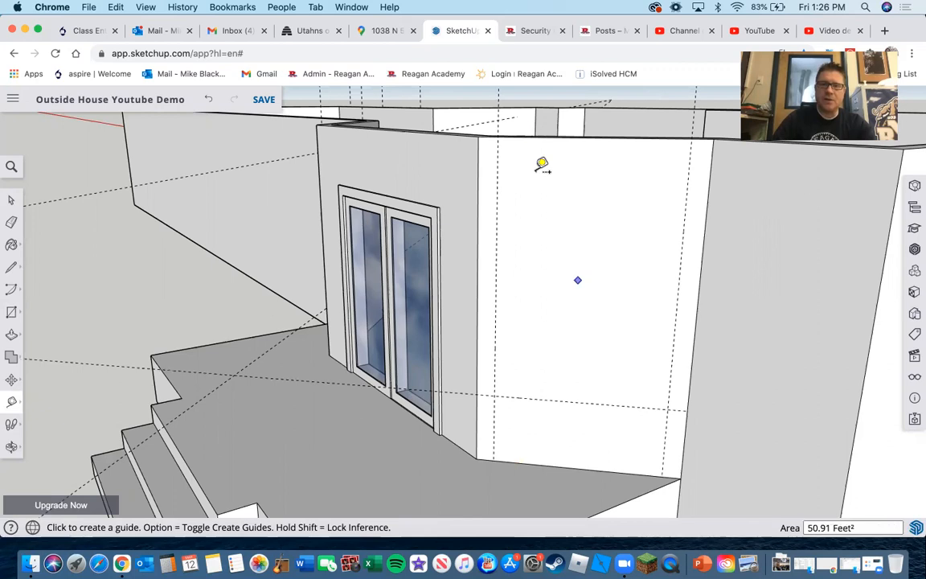
{"action": "left_click", "coordinate": [529, 136]}
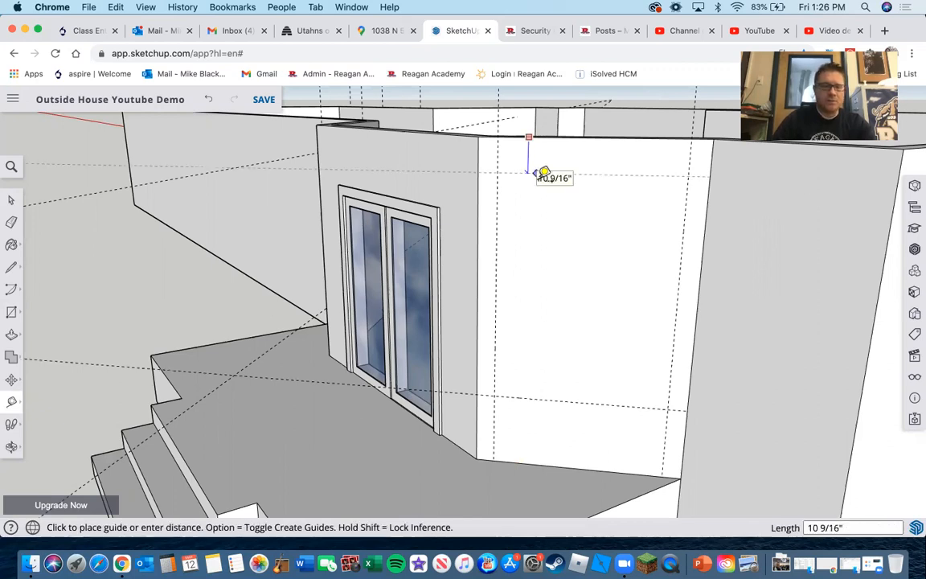
{"action": "left_click", "coordinate": [539, 181]}
{"action": "type", "text": "1'"}
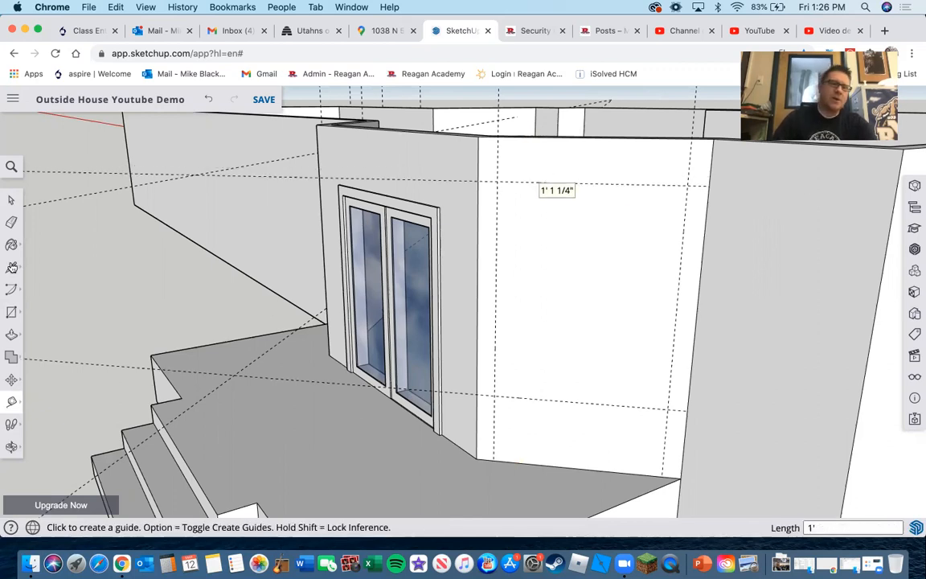
{"action": "key", "text": "Return"}
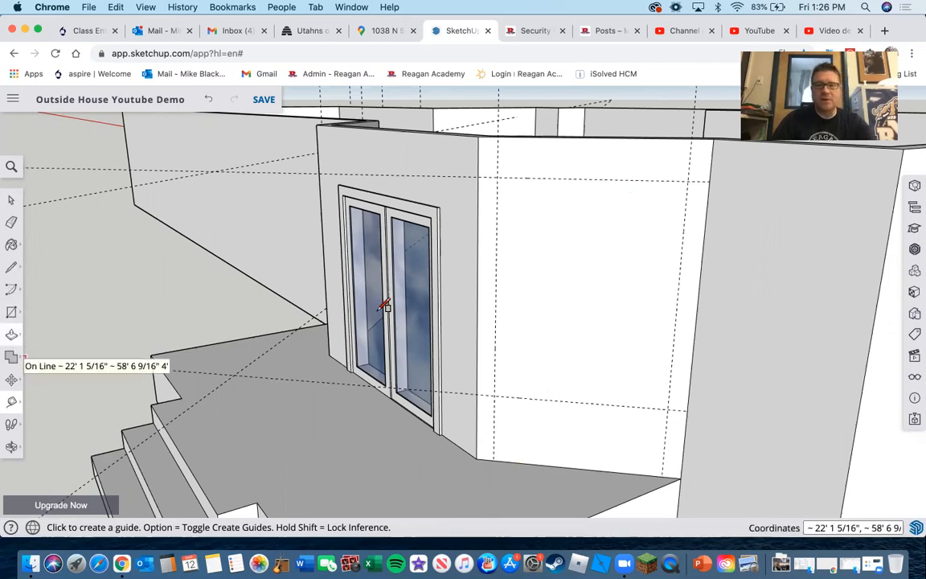
Draw the window rectangle between opposite guide intersections on the angled wall right of the double door.
{"action": "key", "text": "r"}
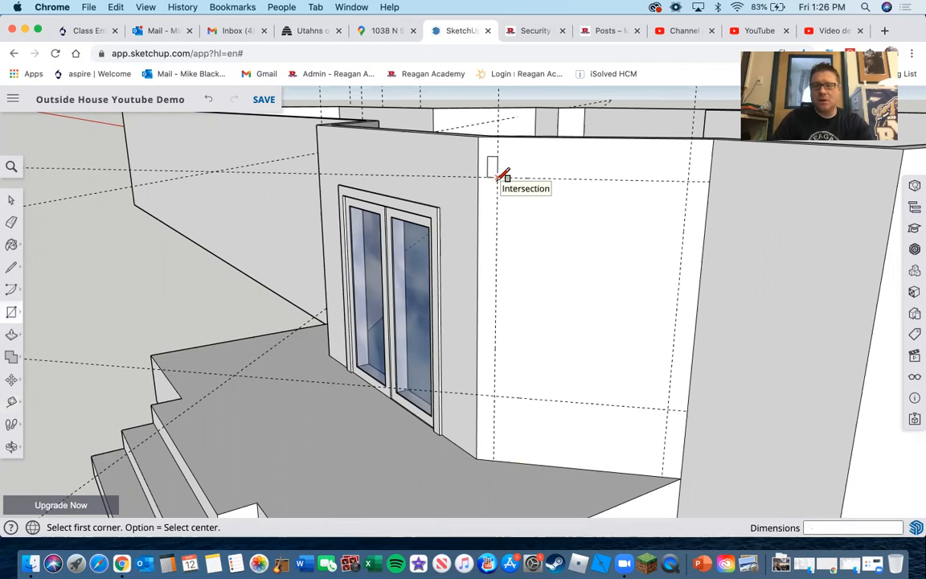
{"action": "left_click", "coordinate": [498, 177]}
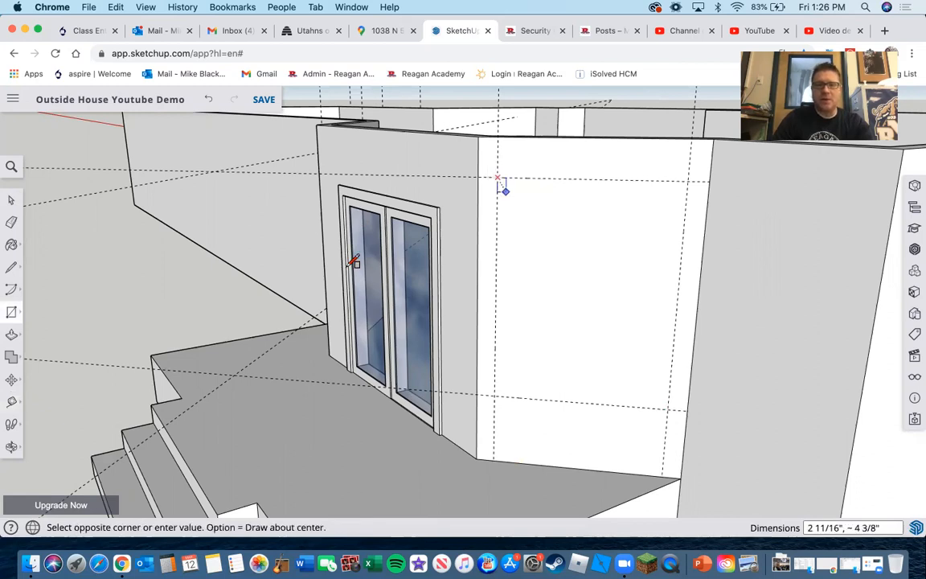
{"action": "middle_click_drag", "start_coordinate": [355, 258], "coordinate": [410, 250]}
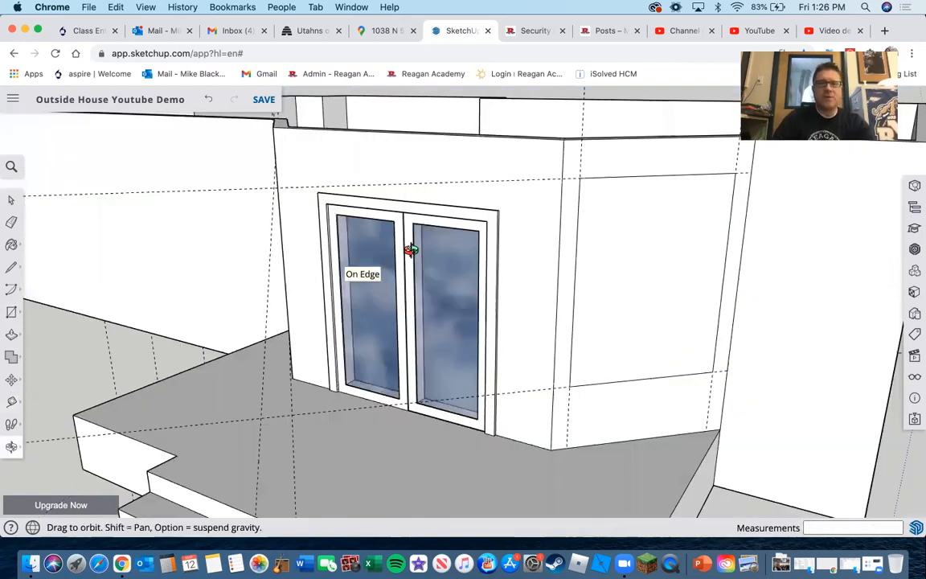
{"action": "middle_click_drag", "start_coordinate": [166, 265], "coordinate": [508, 277]}
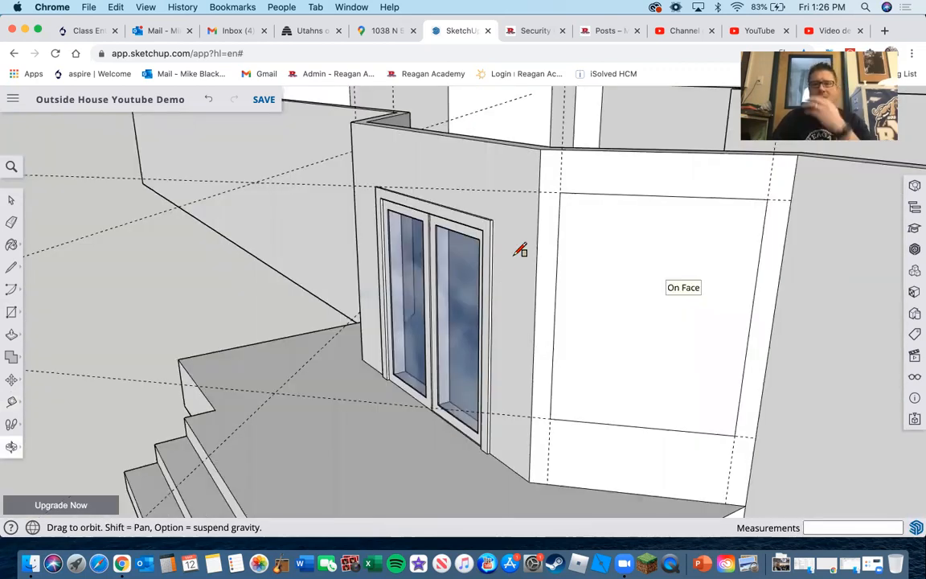
Examine the window outlines on both angled walls flanking the double door.
{"action": "key", "text": "r"}
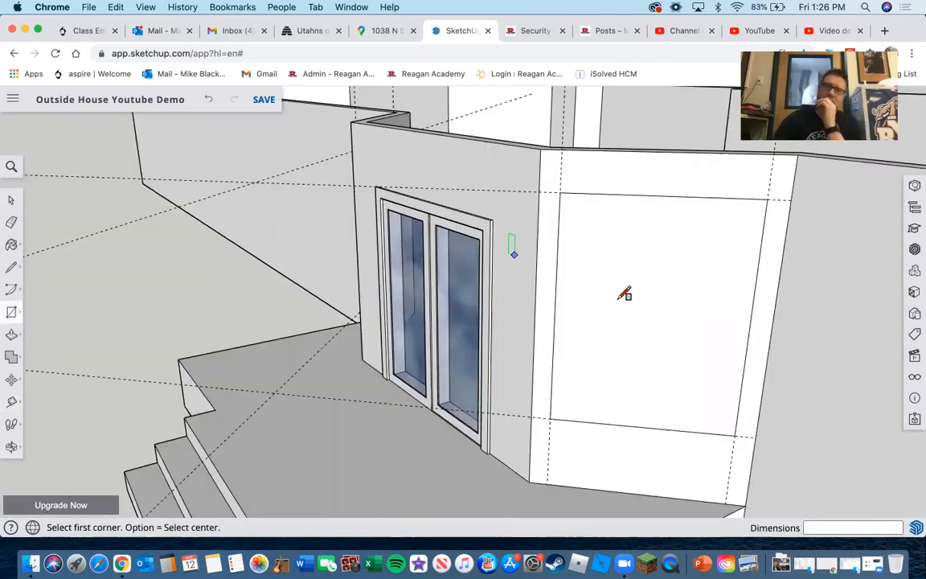
{"action": "scroll", "coordinate": [623, 272], "scroll_direction": "up", "scroll_amount": 1}
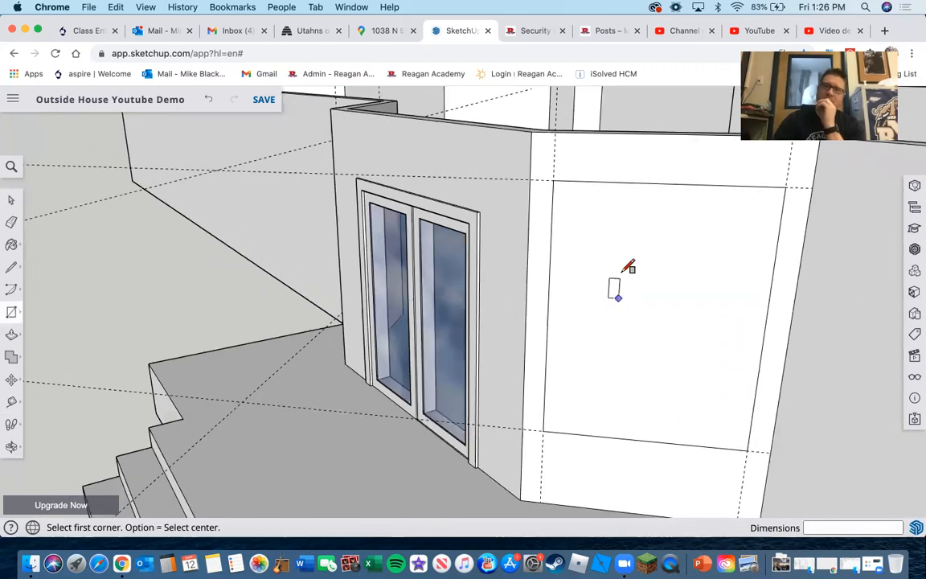
{"action": "middle_click_drag", "start_coordinate": [584, 300], "coordinate": [764, 292]}
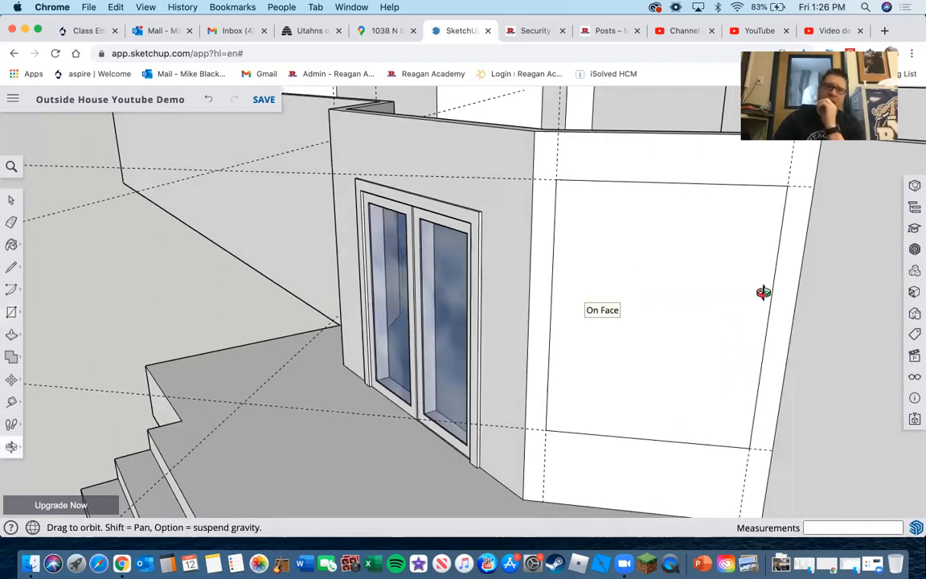
{"action": "middle_click_drag", "start_coordinate": [416, 253], "coordinate": [503, 257]}
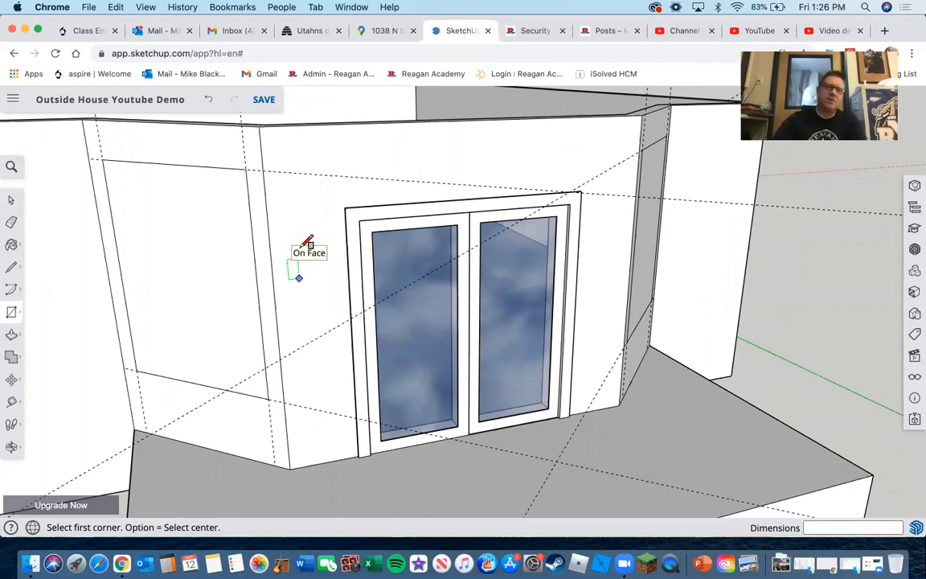
{"action": "middle_click_drag", "start_coordinate": [94, 275], "coordinate": [98, 277]}
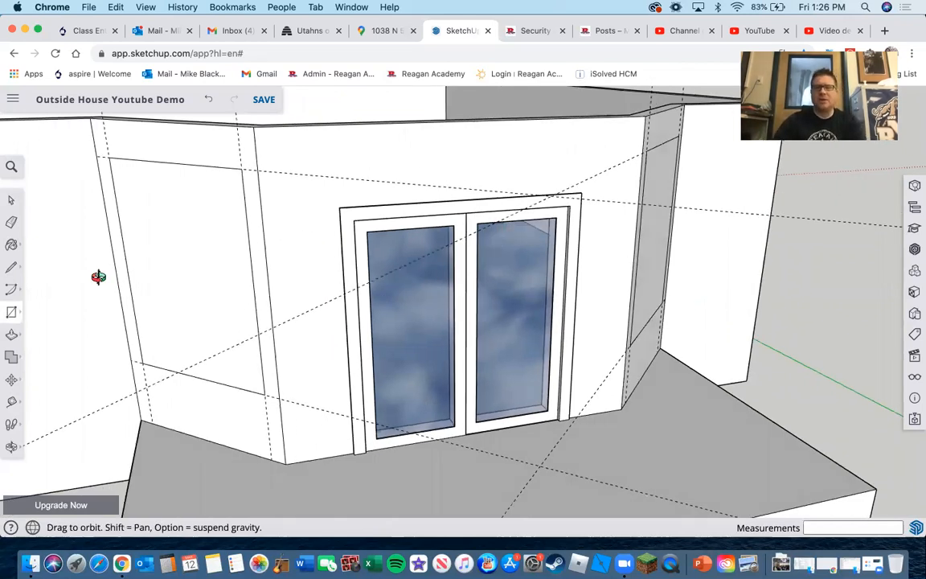
{"action": "middle_click_drag", "start_coordinate": [415, 275], "coordinate": [483, 274]}
{"action": "mouse_move", "coordinate": [415, 275]}
{"action": "middle_mouse_down"}
{"action": "mouse_move", "coordinate": [643, 361]}
{"action": "mouse_move", "coordinate": [682, 297]}
{"action": "mouse_move", "coordinate": [660, 277]}
{"action": "middle_mouse_up"}
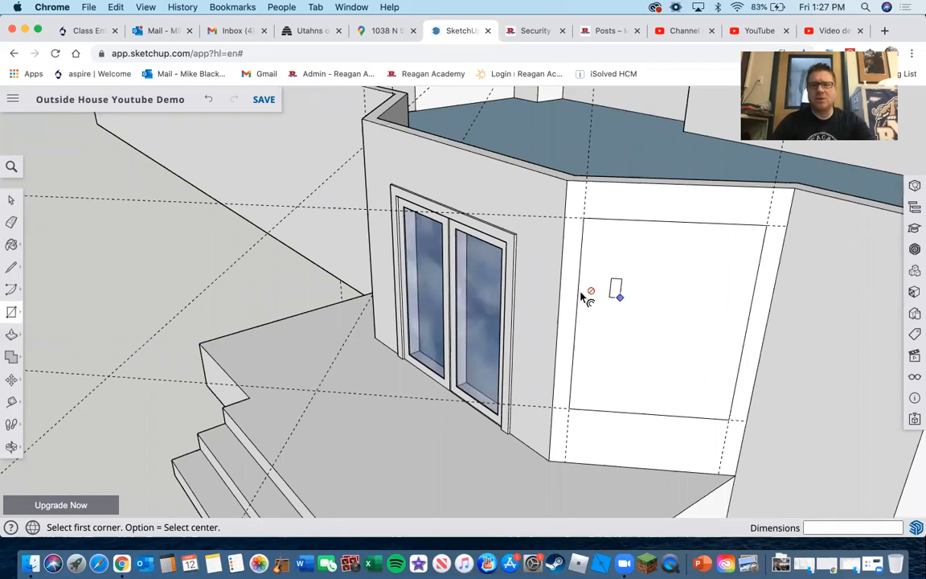
Offset the window rectangle right of the double door outward by 4" to outline its frame.
{"action": "key", "text": "f"}
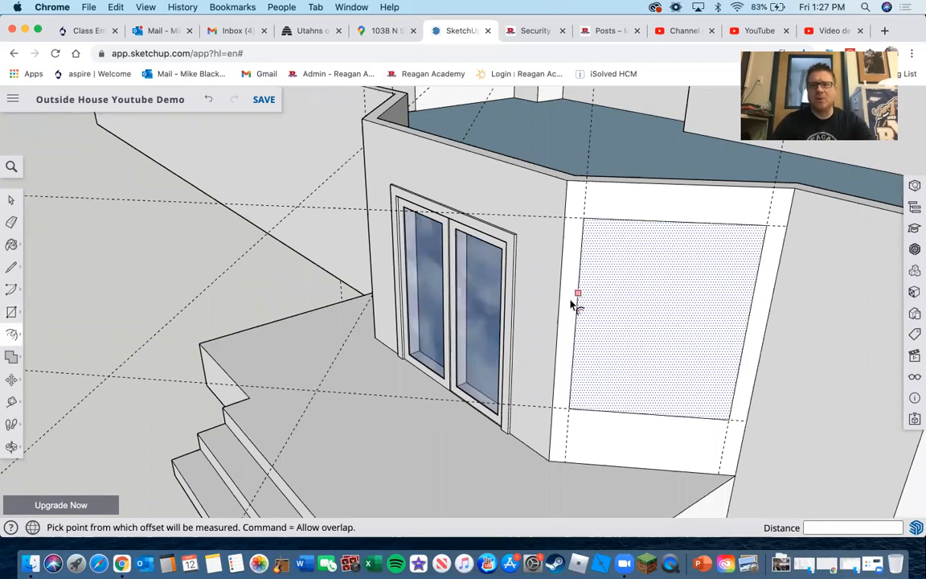
{"action": "left_click", "coordinate": [573, 305]}
{"action": "left_click", "coordinate": [573, 304]}
{"action": "type", "text": "4"}
{"action": "key", "text": "Return"}
Offset the window rectangle on the angled wall left of the double door outward by 4".
{"action": "middle_click_drag", "start_coordinate": [342, 222], "coordinate": [589, 200]}
{"action": "left_click", "coordinate": [619, 206]}
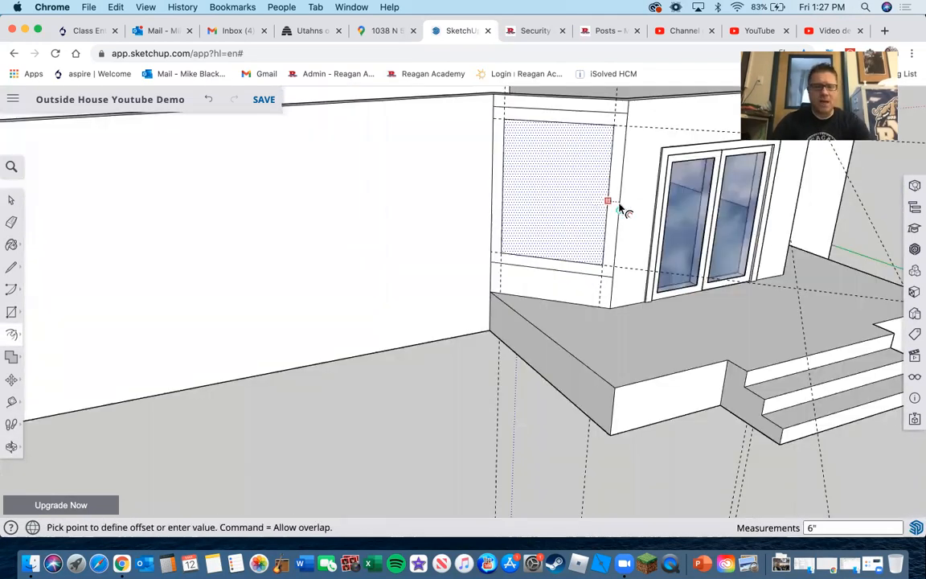
{"action": "left_click", "coordinate": [619, 208]}
{"action": "type", "text": "4"}
{"action": "key", "text": "Return"}
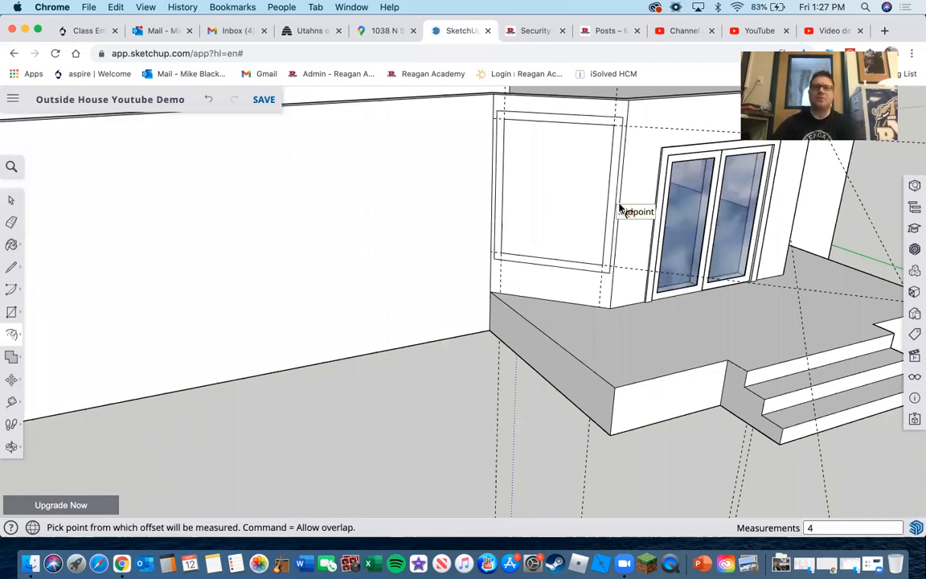
Push the inner window face left of the double door 6" inward to cut the opening through the wall.
{"action": "middle_click_drag", "start_coordinate": [595, 270], "coordinate": [732, 310]}
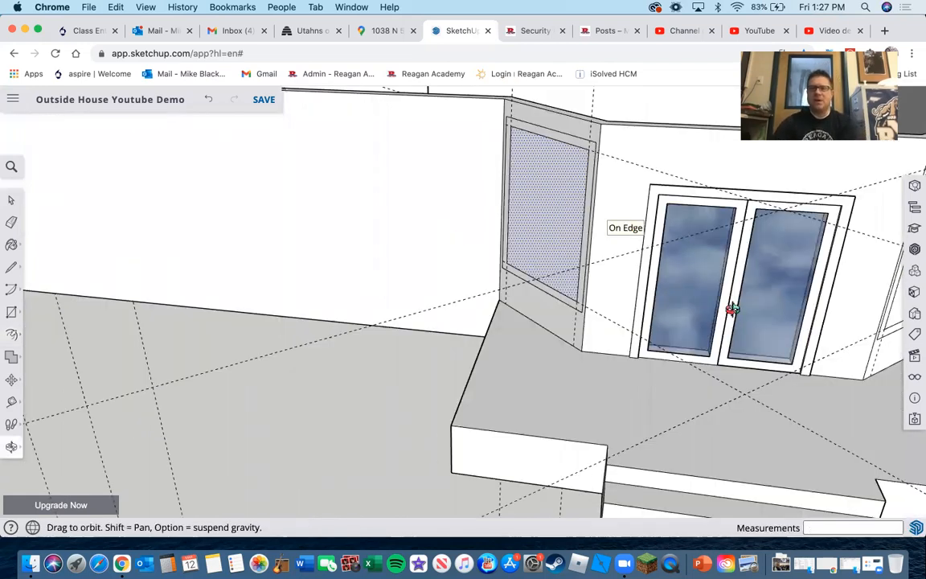
{"action": "scroll", "coordinate": [731, 308], "scroll_direction": "down", "scroll_amount": 4}
{"action": "scroll", "coordinate": [681, 291], "scroll_direction": "up", "scroll_amount": 2}
{"action": "middle_click_drag", "start_coordinate": [680, 288], "coordinate": [686, 260]}
{"action": "middle_click_drag", "start_coordinate": [550, 233], "coordinate": [622, 226]}
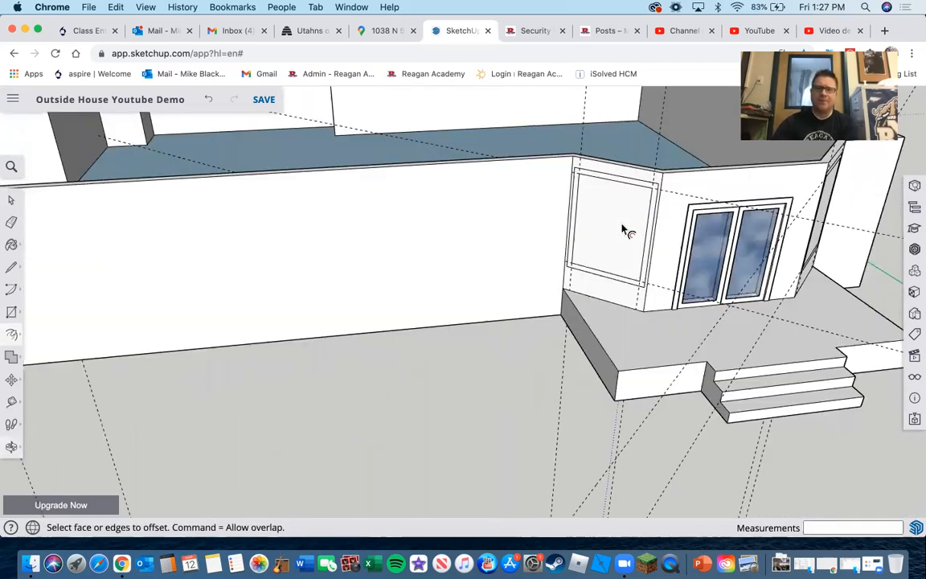
{"action": "scroll", "coordinate": [622, 226], "scroll_direction": "up", "scroll_amount": 5}
{"action": "scroll", "coordinate": [621, 226], "scroll_direction": "down", "scroll_amount": 3}
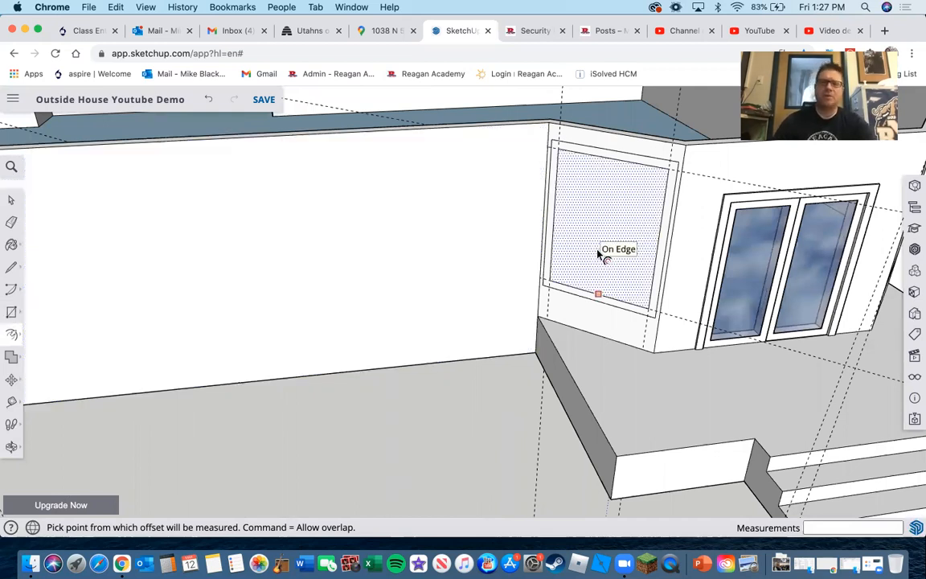
{"action": "key", "text": "p"}
{"action": "scroll", "coordinate": [596, 282], "scroll_direction": "down", "scroll_amount": 2}
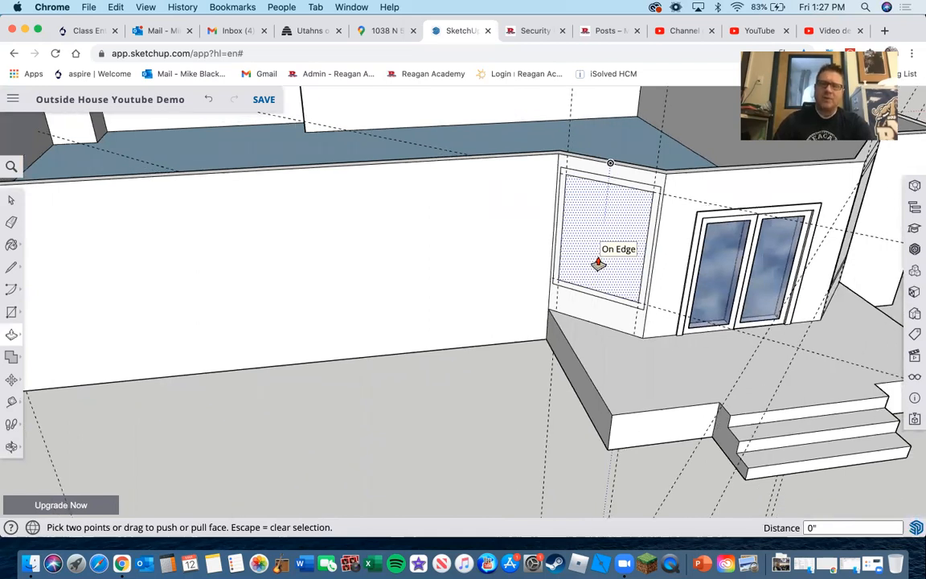
{"action": "left_click", "coordinate": [596, 259]}
{"action": "scroll", "coordinate": [597, 233], "scroll_direction": "up", "scroll_amount": 5}
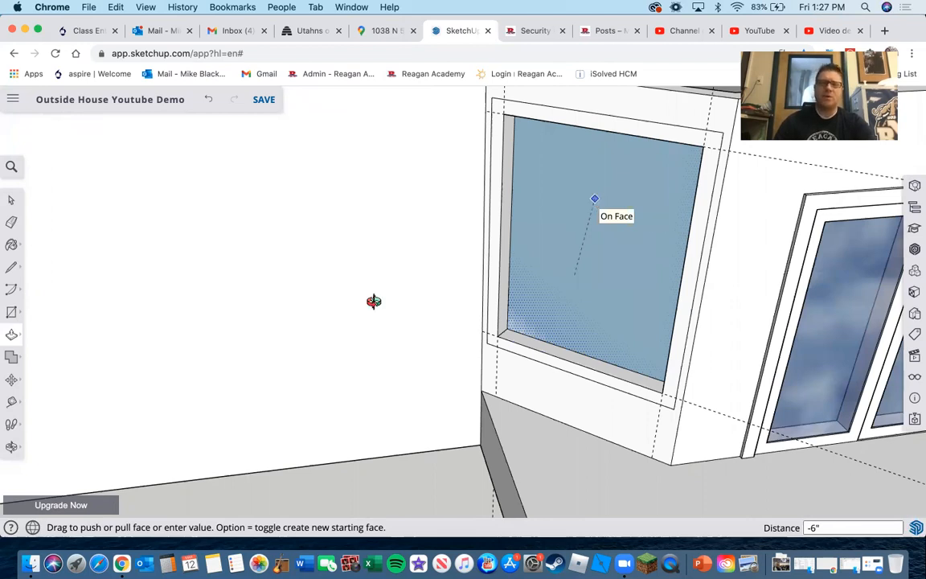
{"action": "left_click", "coordinate": [374, 302]}
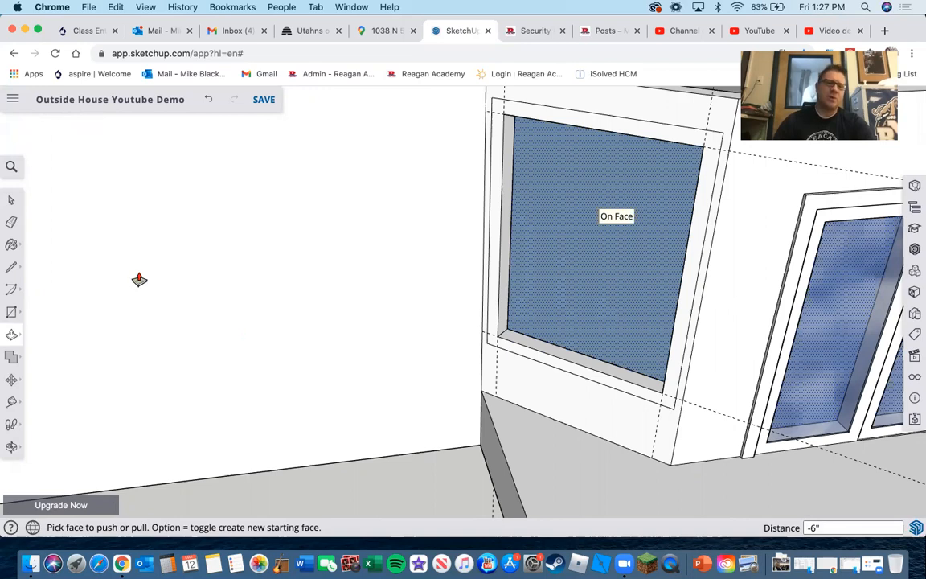
Draw a line along the outer bottom edge of the window opening left of the door to fill it with a face.
{"action": "scroll", "coordinate": [127, 253], "scroll_direction": "up", "scroll_amount": 5}
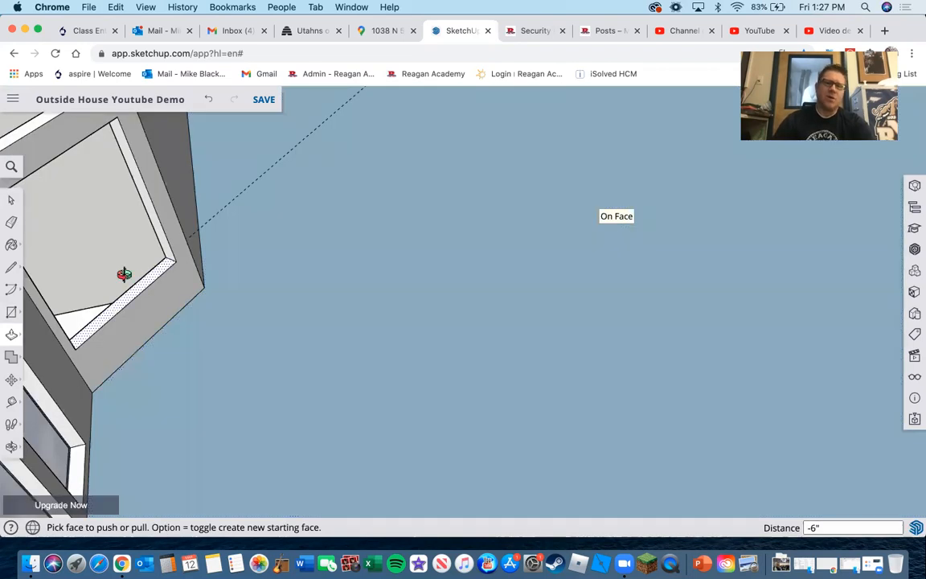
{"action": "middle_click_drag", "start_coordinate": [550, 199], "coordinate": [575, 317]}
{"action": "scroll", "coordinate": [546, 348], "scroll_direction": "down", "scroll_amount": 5}
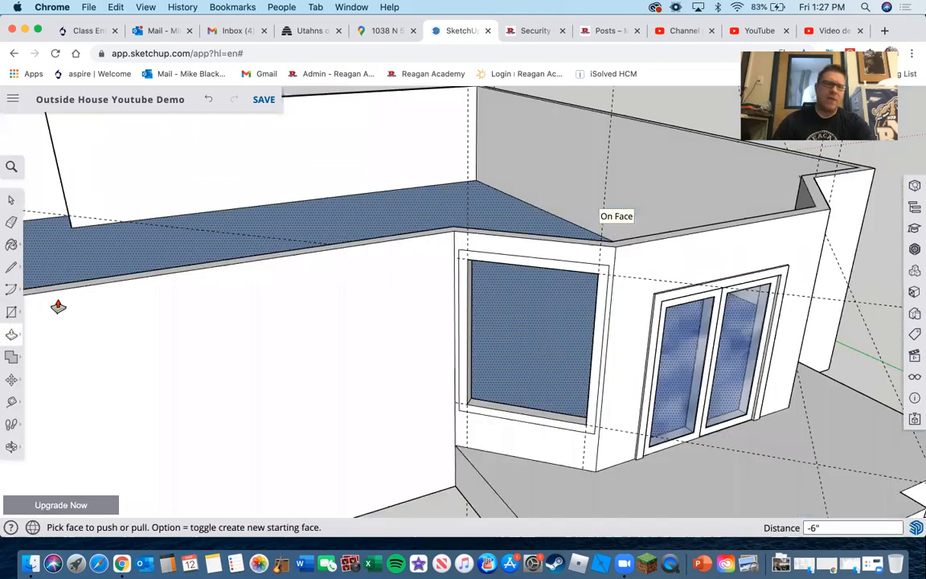
{"action": "left_click", "coordinate": [10, 267]}
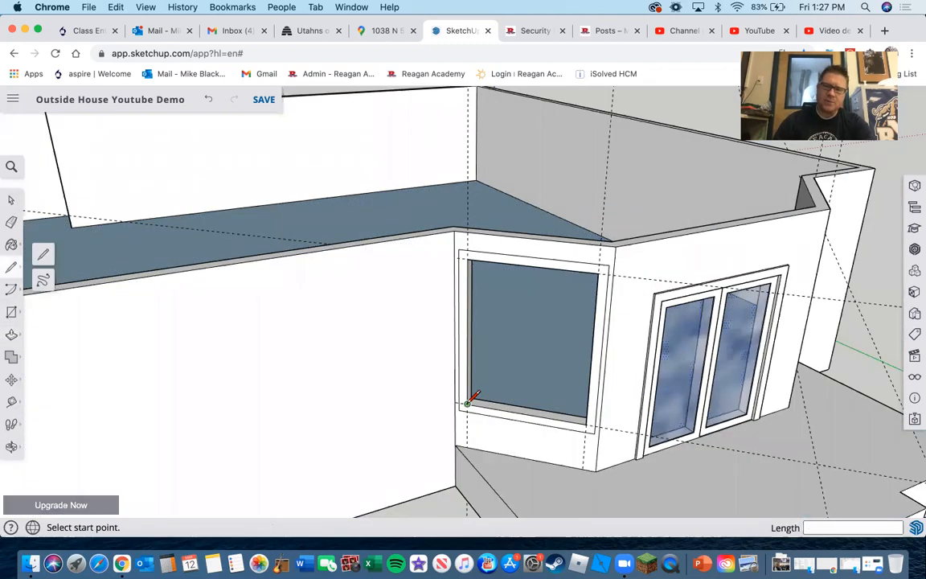
{"action": "left_click", "coordinate": [466, 404]}
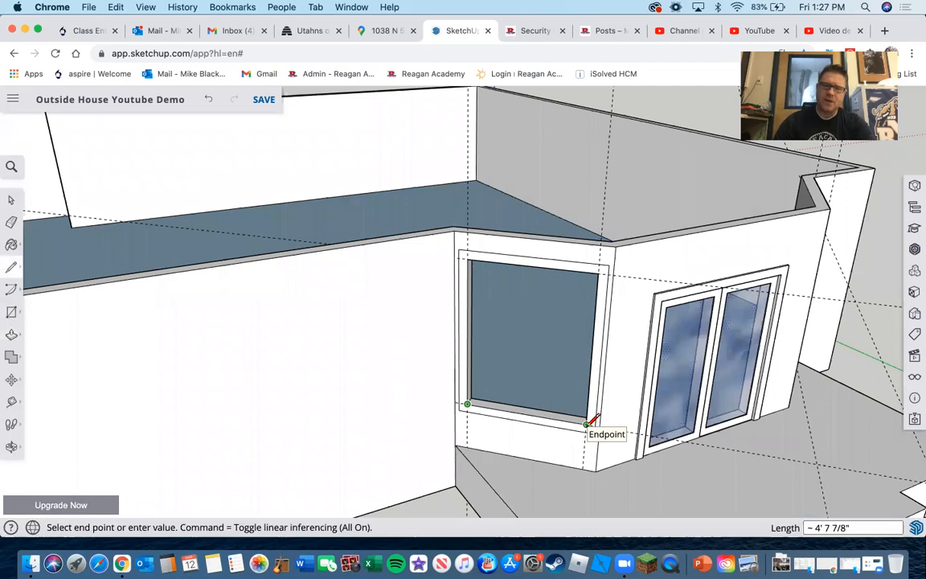
{"action": "left_click", "coordinate": [588, 422]}
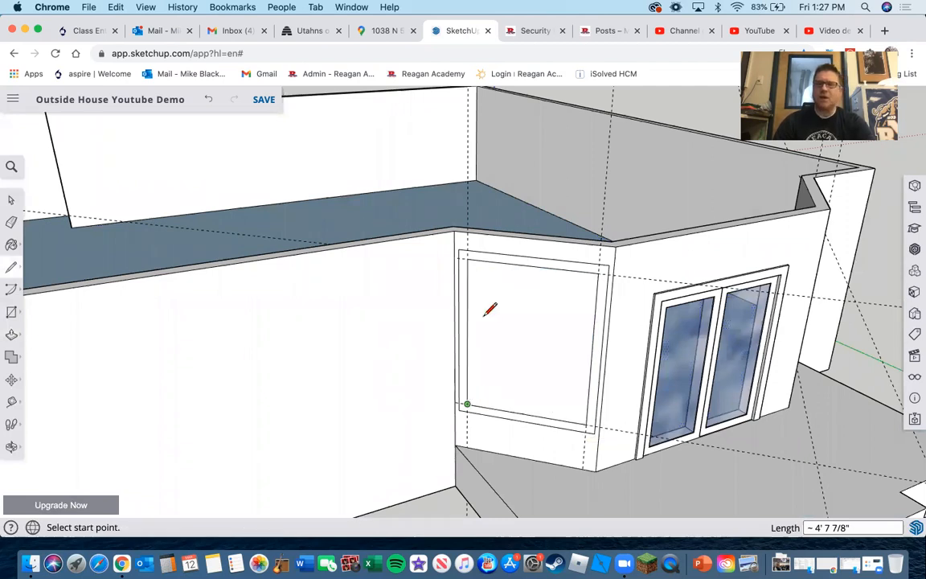
Push the inner window face right of the double door 6" inward to cut its opening through the wall.
{"action": "middle_click_drag", "start_coordinate": [309, 226], "coordinate": [436, 399]}
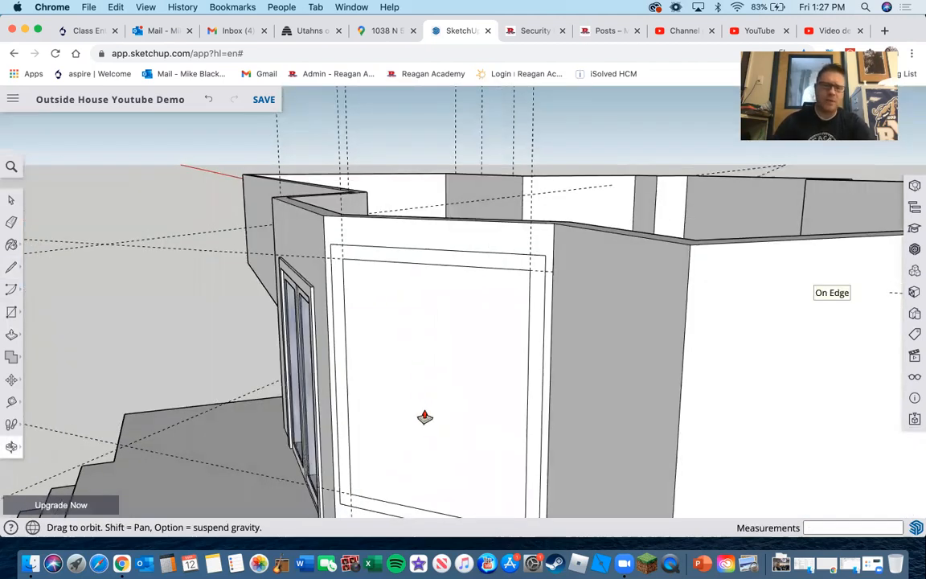
{"action": "key", "text": "p"}
{"action": "left_click_drag", "start_coordinate": [424, 417], "coordinate": [446, 378]}
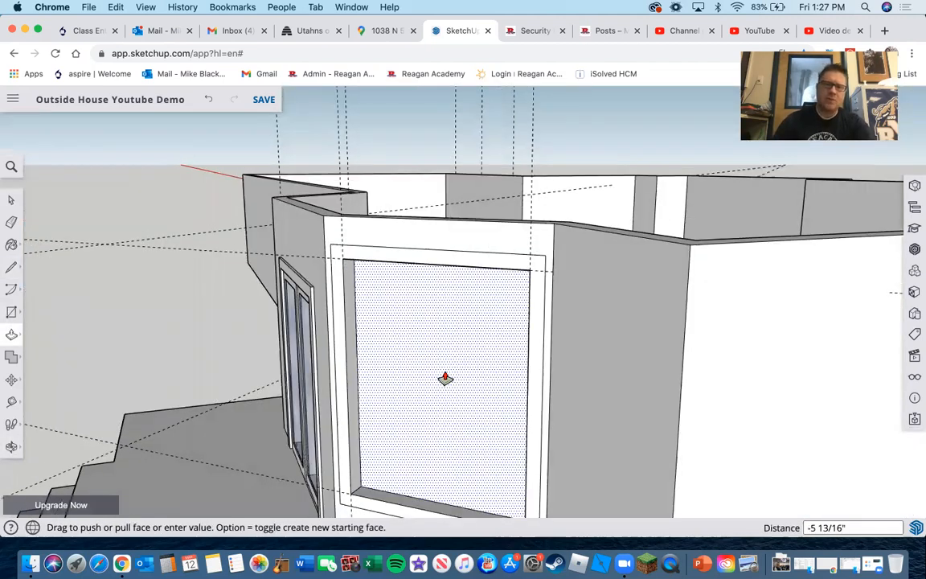
{"action": "type", "text": "6"}
{"action": "key", "text": "Return"}
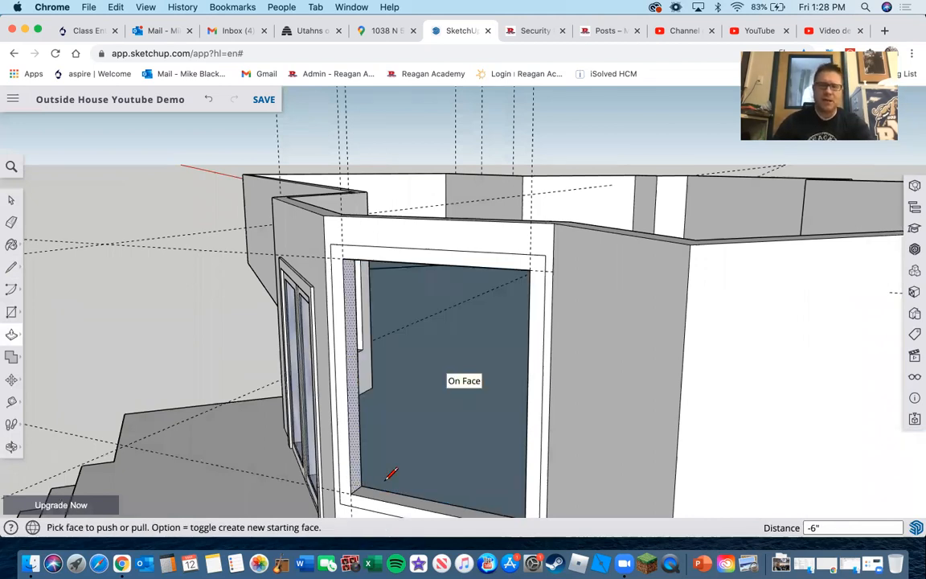
Draw a line between the outer bottom corners of the window opening right of the double door.
{"action": "key", "text": "l"}
{"action": "scroll", "coordinate": [396, 469], "scroll_direction": "down", "scroll_amount": 5}
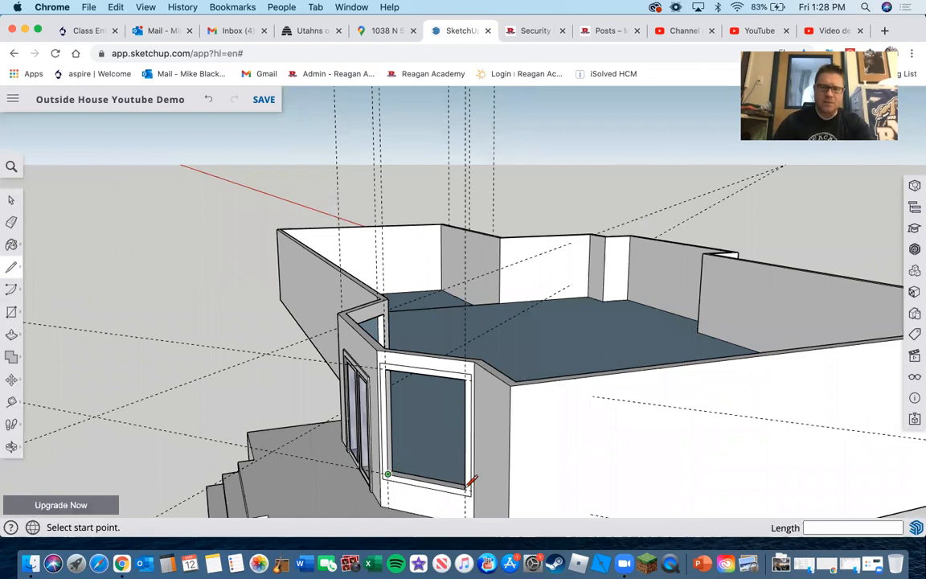
{"action": "left_click", "coordinate": [387, 474]}
{"action": "left_click", "coordinate": [469, 488]}
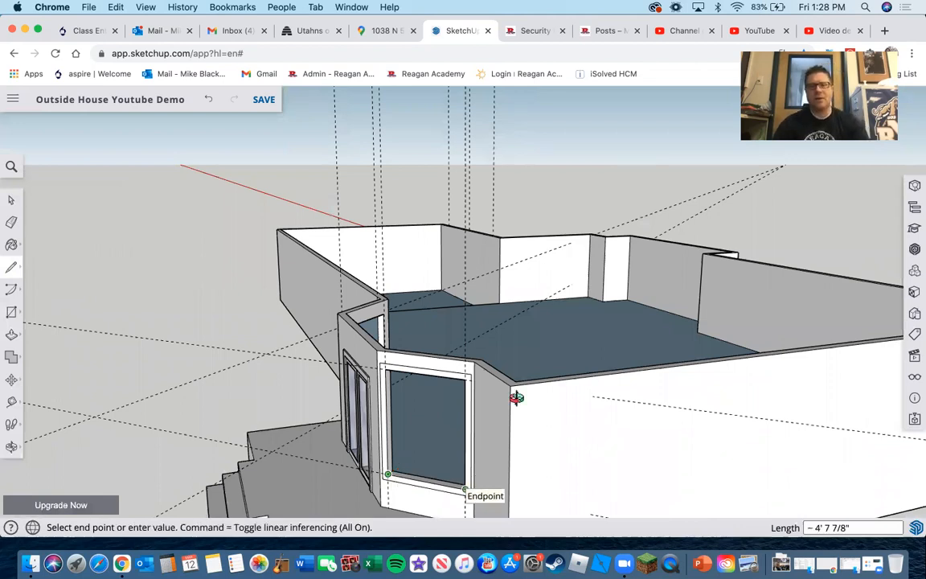
Paint the panes of both windows flanking the double door with the Translucent Glass Sky Reflection material.
{"action": "middle_click_drag", "start_coordinate": [489, 459], "coordinate": [483, 413]}
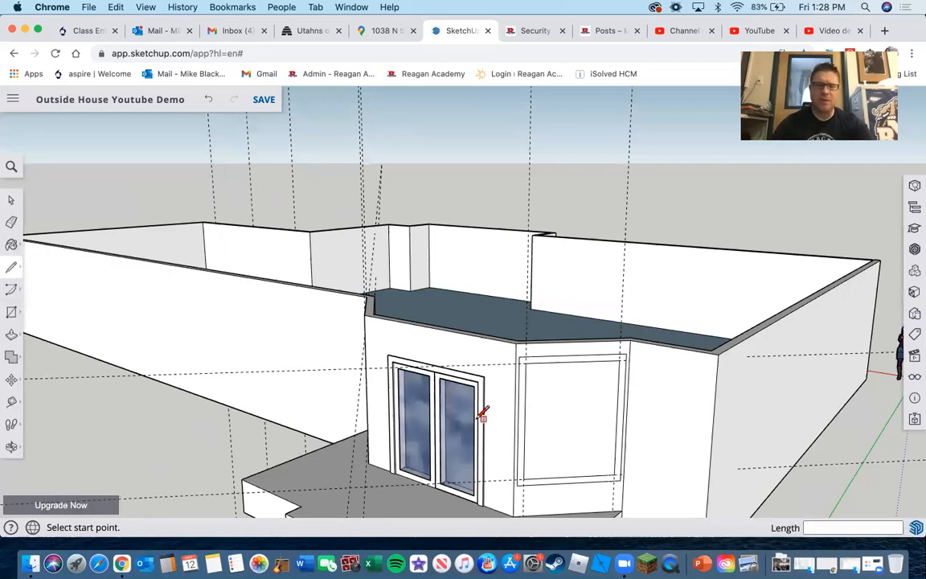
{"action": "key", "text": "b"}
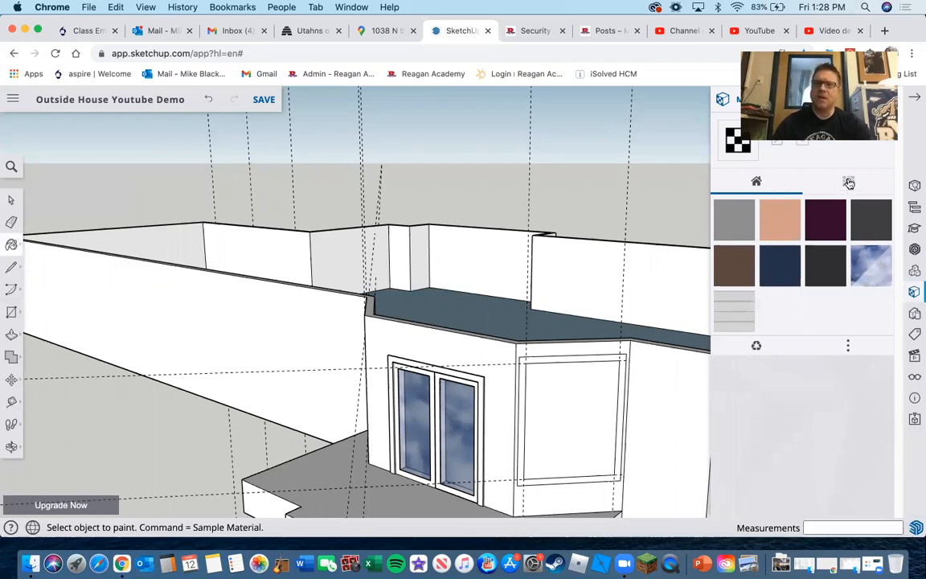
{"action": "left_click", "coordinate": [871, 270]}
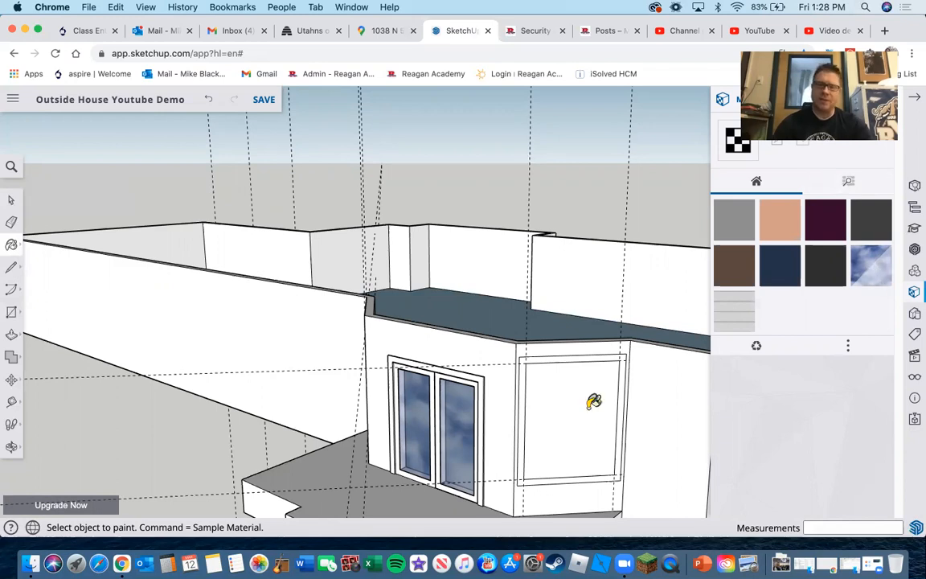
{"action": "scroll", "coordinate": [568, 424], "scroll_direction": "up", "scroll_amount": 3}
{"action": "left_click", "coordinate": [569, 424]}
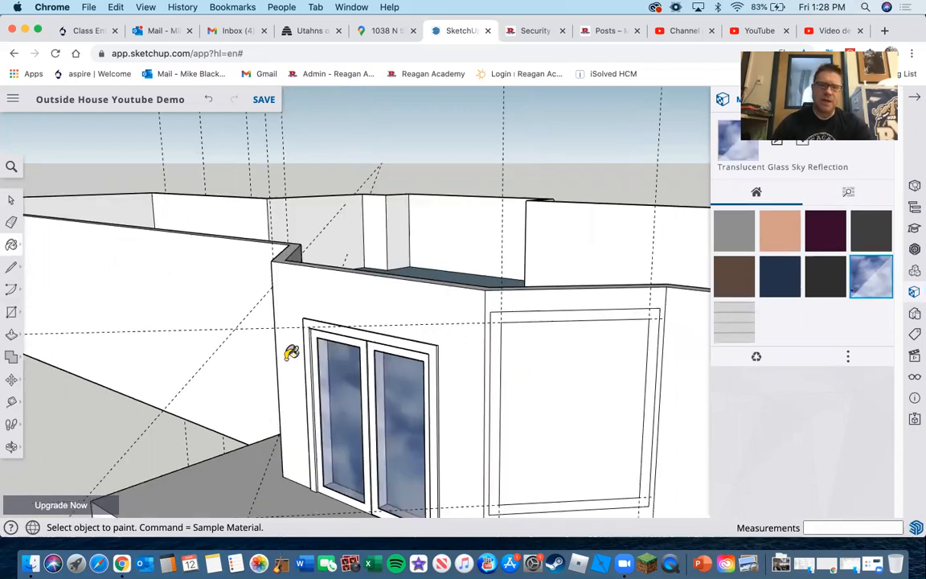
{"action": "mouse_move", "coordinate": [231, 382]}
{"action": "middle_mouse_down"}
{"action": "mouse_move", "coordinate": [350, 363]}
{"action": "mouse_move", "coordinate": [445, 368]}
{"action": "mouse_move", "coordinate": [604, 408]}
{"action": "middle_mouse_up"}
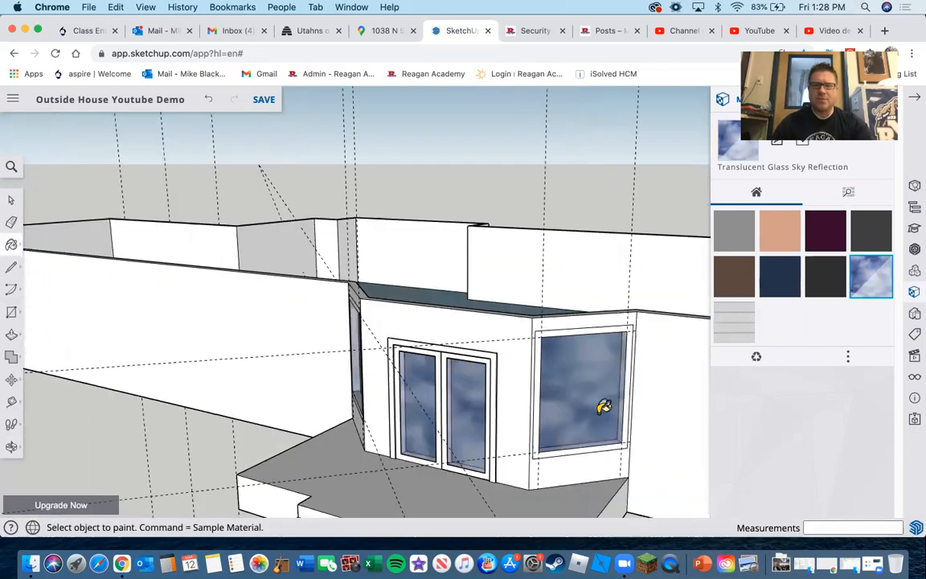
{"action": "middle_click_drag", "start_coordinate": [488, 414], "coordinate": [439, 402]}
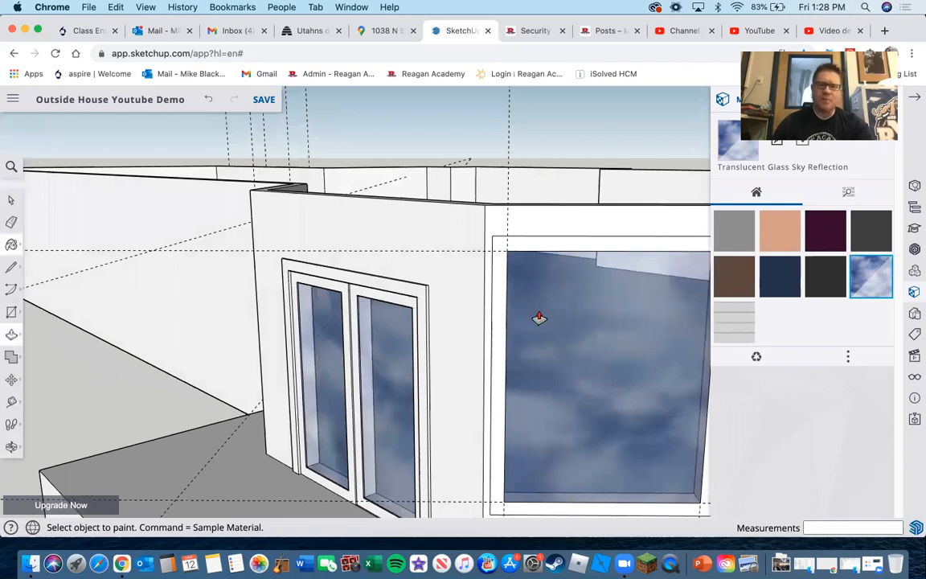
Pull out the frame of the window right of the double door and set its glass pane back 1".
{"action": "key", "text": "p"}
{"action": "left_click", "coordinate": [496, 314]}
{"action": "left_click", "coordinate": [498, 324]}
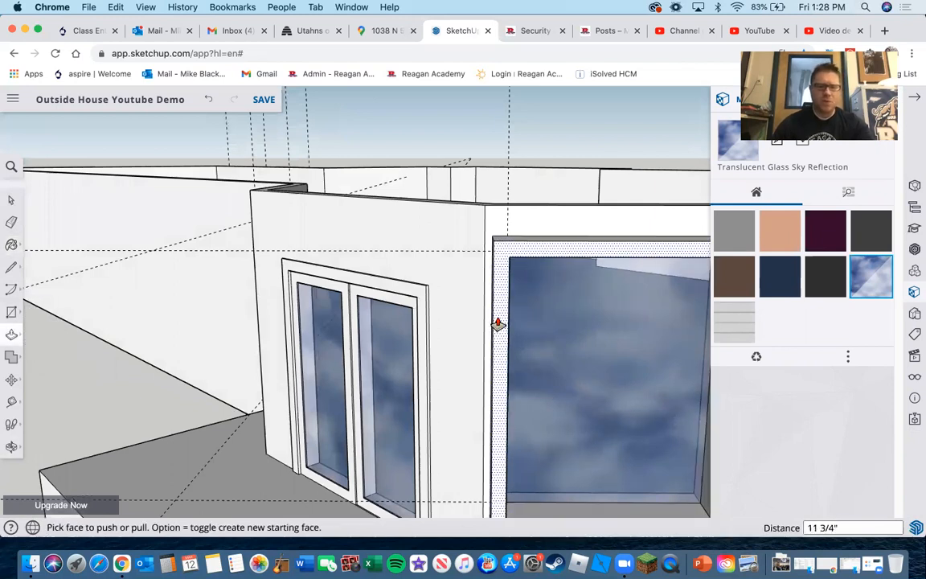
{"action": "left_click", "coordinate": [498, 323]}
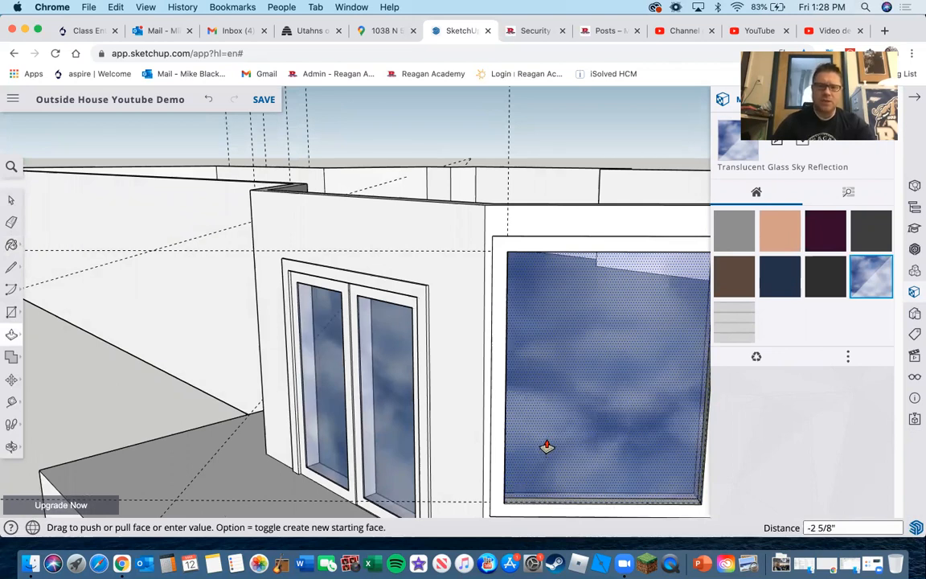
{"action": "left_click", "coordinate": [547, 447]}
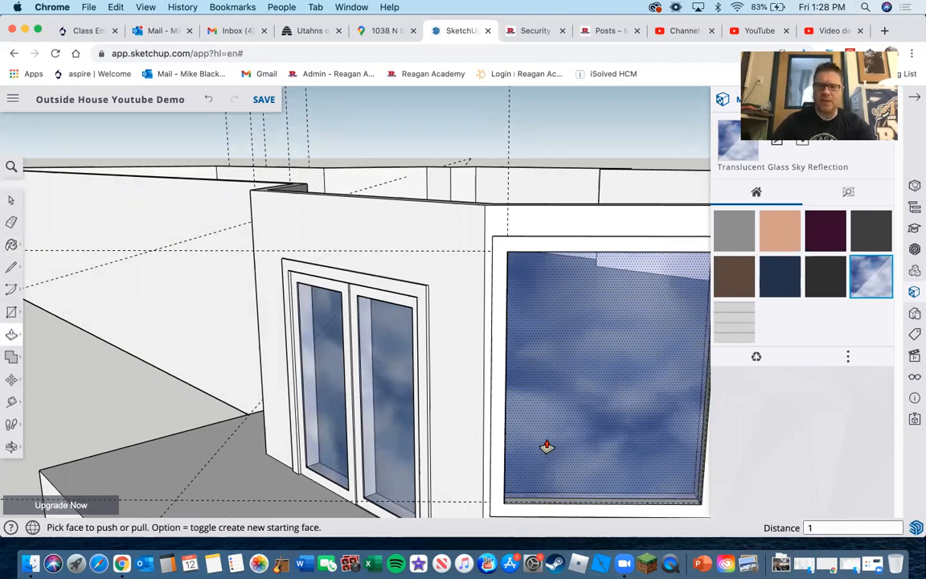
{"action": "left_click", "coordinate": [323, 358]}
{"action": "left_click", "coordinate": [518, 377]}
Pull the frame of the window left of the double door 1" outward.
{"action": "mouse_move", "coordinate": [518, 376]}
{"action": "middle_mouse_down"}
{"action": "mouse_move", "coordinate": [585, 387]}
{"action": "mouse_move", "coordinate": [523, 384]}
{"action": "middle_mouse_up"}
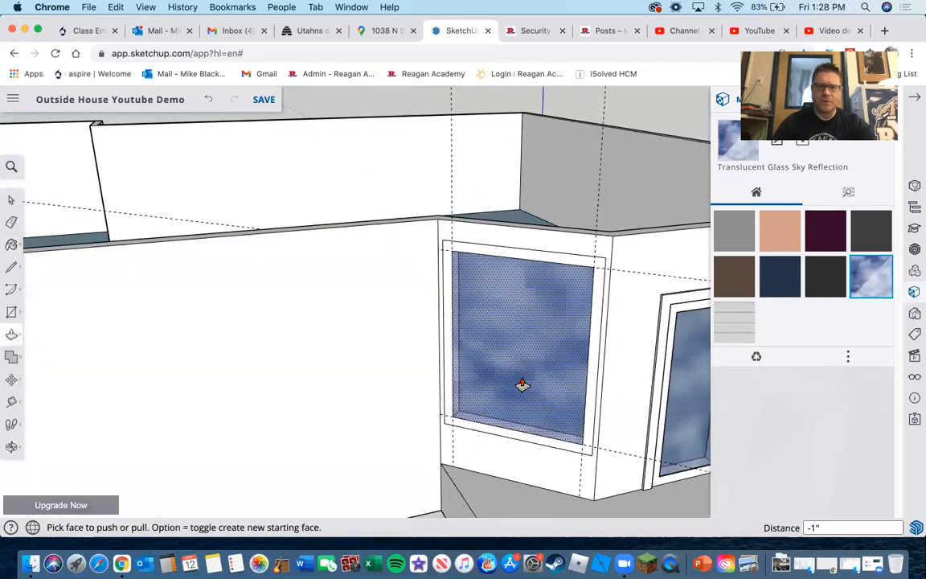
{"action": "left_click", "coordinate": [593, 387]}
{"action": "type", "text": "1"}
{"action": "key", "text": "Return"}
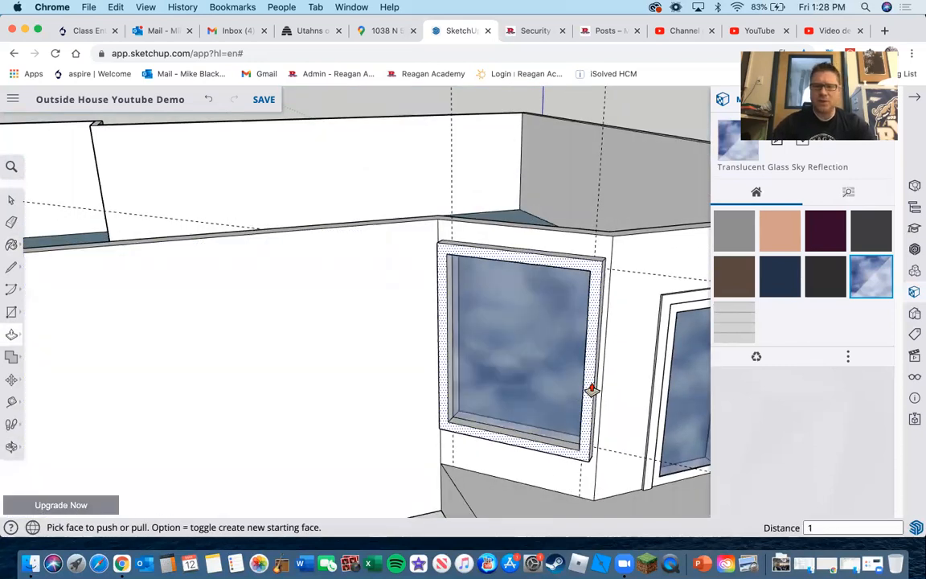
{"action": "key", "text": "Return"}
Push the glass pane of the window left of the double door 1" inward.
{"action": "scroll", "coordinate": [485, 357], "scroll_direction": "up", "scroll_amount": 5}
{"action": "left_click", "coordinate": [484, 356]}
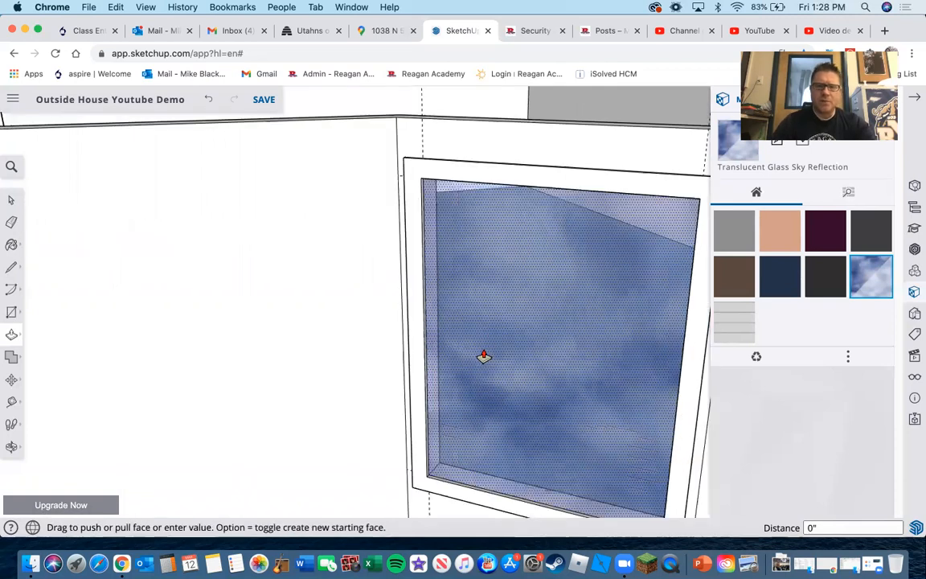
{"action": "left_click", "coordinate": [485, 355]}
{"action": "type", "text": "1"}
{"action": "key", "text": "Return"}
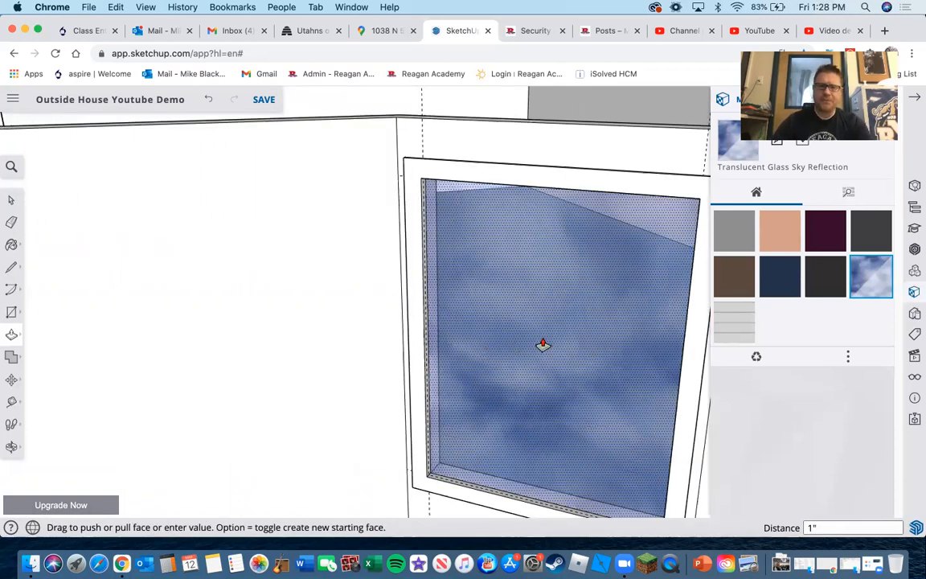
{"action": "type", "text": "-1"}
{"action": "key", "text": "Return"}
{"action": "scroll", "coordinate": [555, 344], "scroll_direction": "down", "scroll_amount": 5}
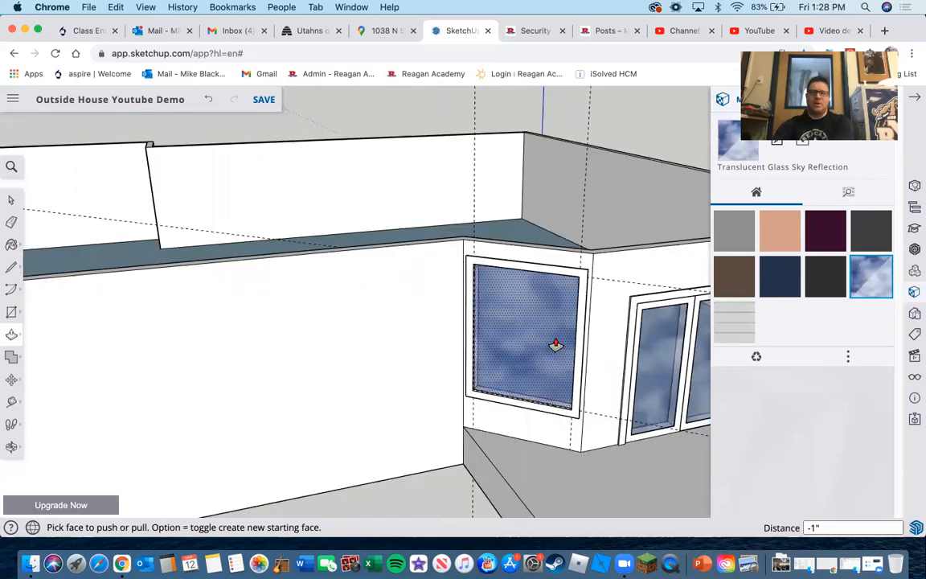
Examine the frames and glass of the double door and both flanking windows from several sides.
{"action": "scroll", "coordinate": [555, 344], "scroll_direction": "down", "scroll_amount": 5}
{"action": "middle_click_drag", "start_coordinate": [330, 327], "coordinate": [544, 366]}
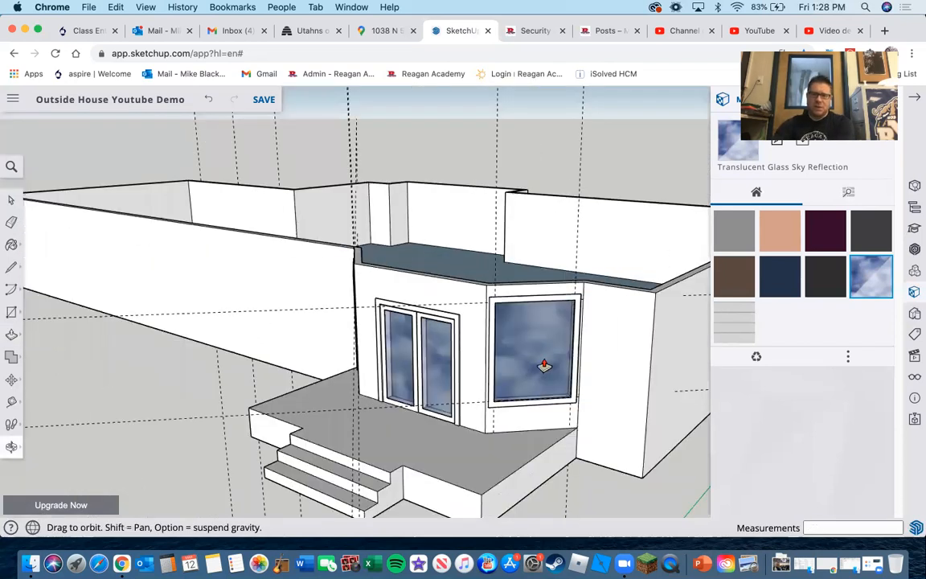
{"action": "scroll", "coordinate": [544, 366], "scroll_direction": "up", "scroll_amount": 5}
{"action": "middle_click_drag", "start_coordinate": [453, 361], "coordinate": [532, 346]}
{"action": "scroll", "coordinate": [537, 354], "scroll_direction": "down", "scroll_amount": 6}
{"action": "middle_click_drag", "start_coordinate": [445, 326], "coordinate": [315, 288]}
{"action": "middle_click_drag", "start_coordinate": [164, 328], "coordinate": [478, 260]}
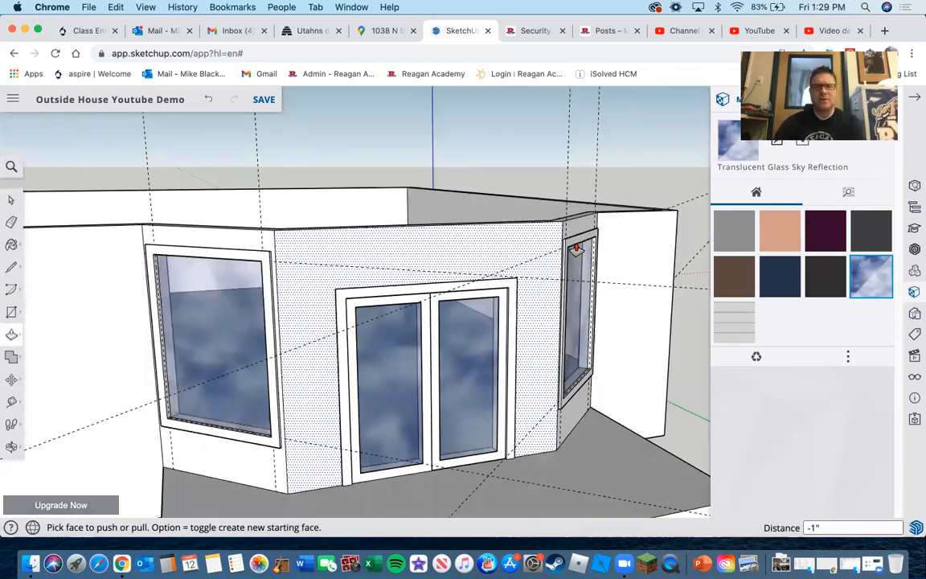
{"action": "middle_click_drag", "start_coordinate": [322, 266], "coordinate": [372, 273]}
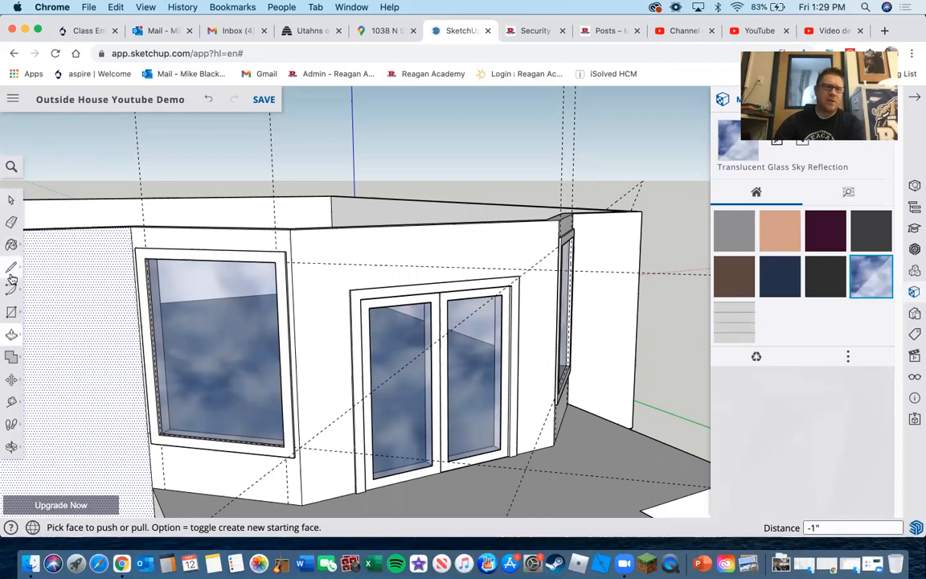
Push the raised frame of the window left of the double door 1" back, flush with the wall.
{"action": "left_click", "coordinate": [11, 406]}
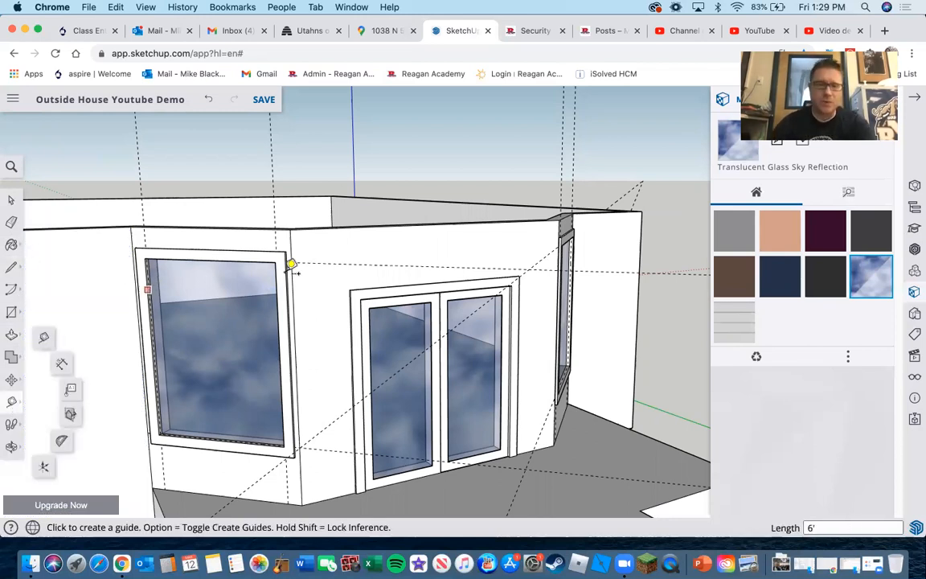
{"action": "key", "text": "p"}
{"action": "scroll", "coordinate": [341, 231], "scroll_direction": "up", "scroll_amount": 5}
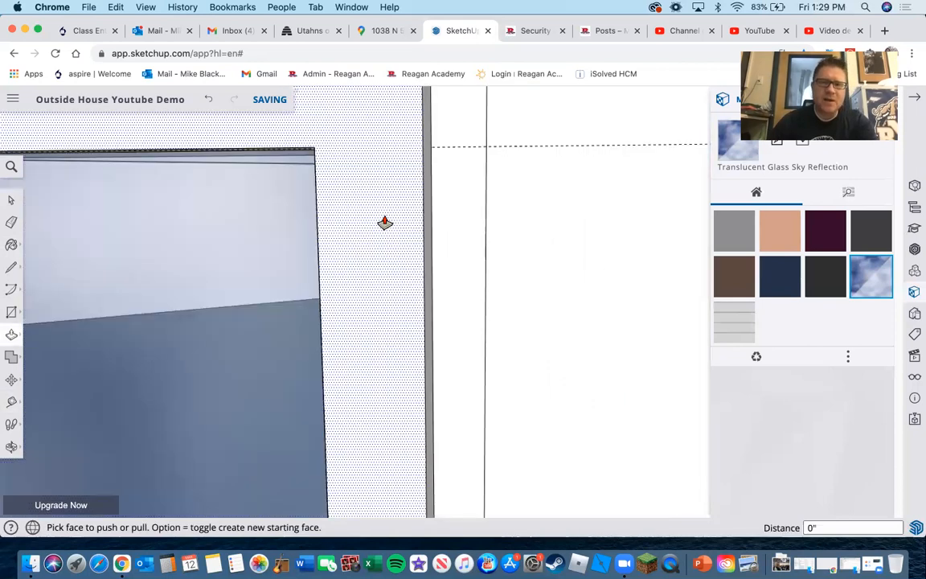
{"action": "left_click", "coordinate": [407, 222]}
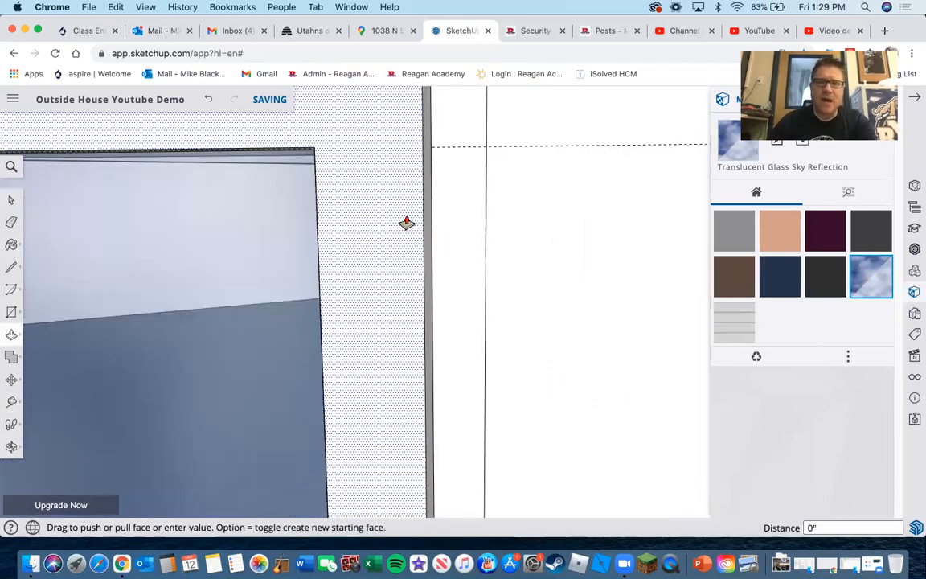
{"action": "left_click", "coordinate": [448, 225]}
{"action": "scroll", "coordinate": [434, 205], "scroll_direction": "down", "scroll_amount": 3}
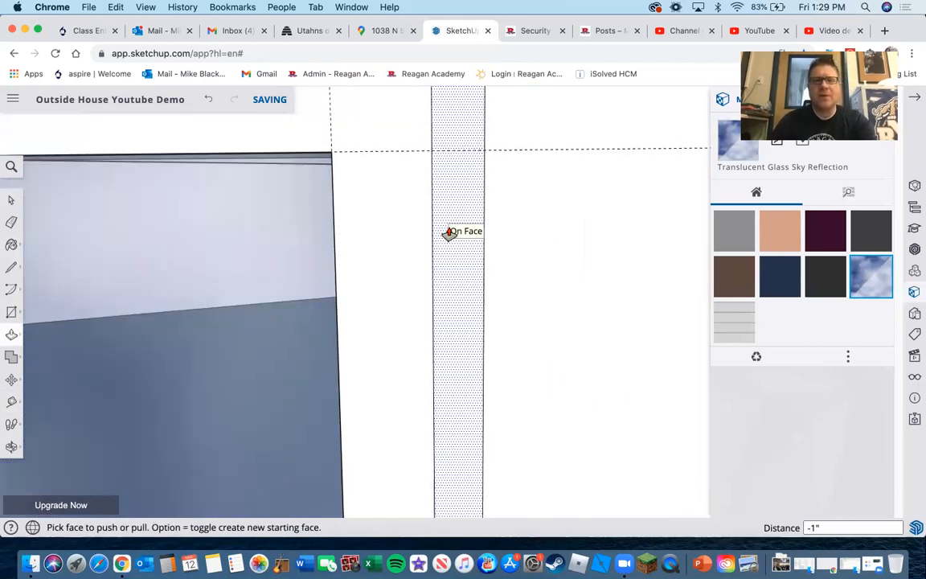
Try pulling the frame of the window left of the double door about 1' 5" outward and undo the pull.
{"action": "mouse_move", "coordinate": [402, 225]}
{"action": "middle_mouse_down"}
{"action": "mouse_move", "coordinate": [398, 211]}
{"action": "mouse_move", "coordinate": [375, 239]}
{"action": "mouse_move", "coordinate": [370, 233]}
{"action": "middle_mouse_up"}
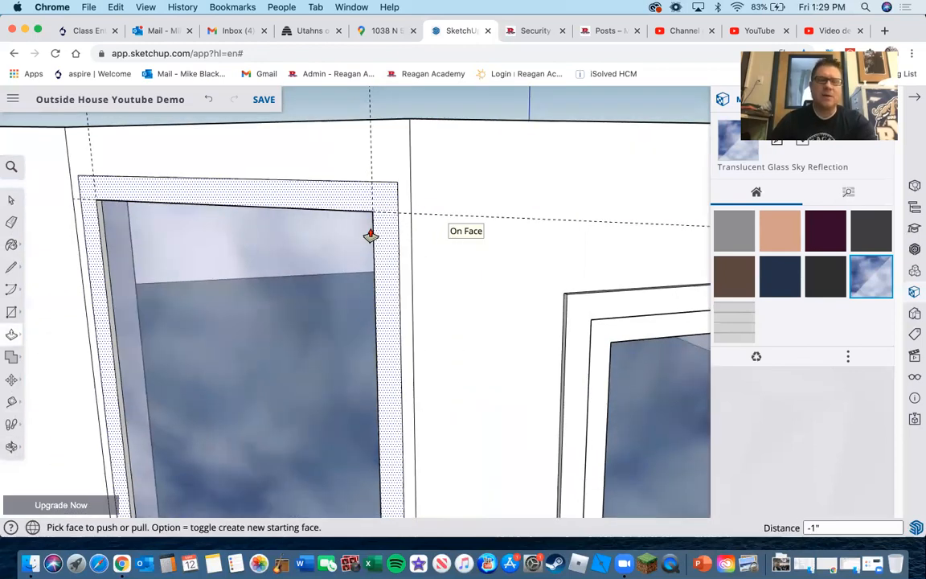
{"action": "scroll", "coordinate": [388, 218], "scroll_direction": "down", "scroll_amount": 2}
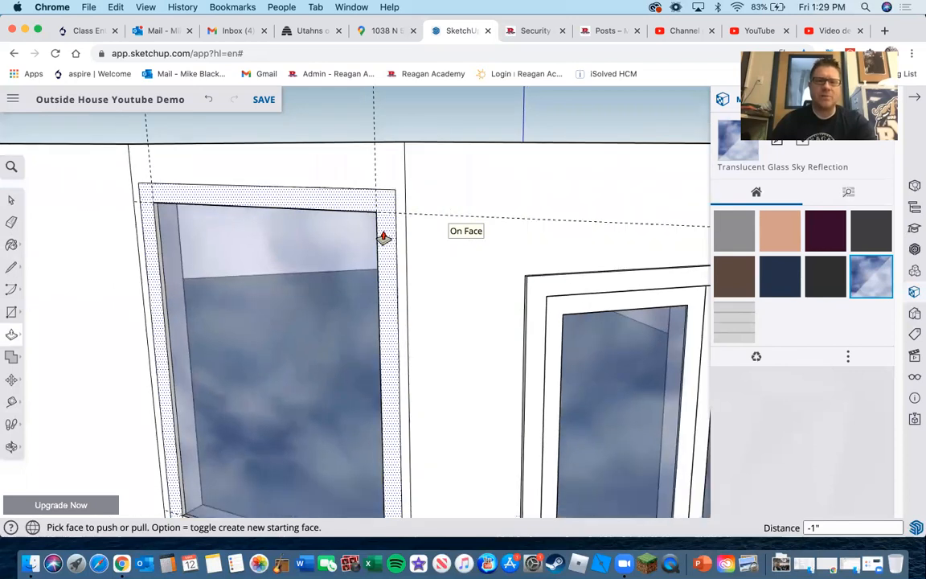
{"action": "left_click", "coordinate": [384, 237]}
{"action": "left_click", "coordinate": [382, 256]}
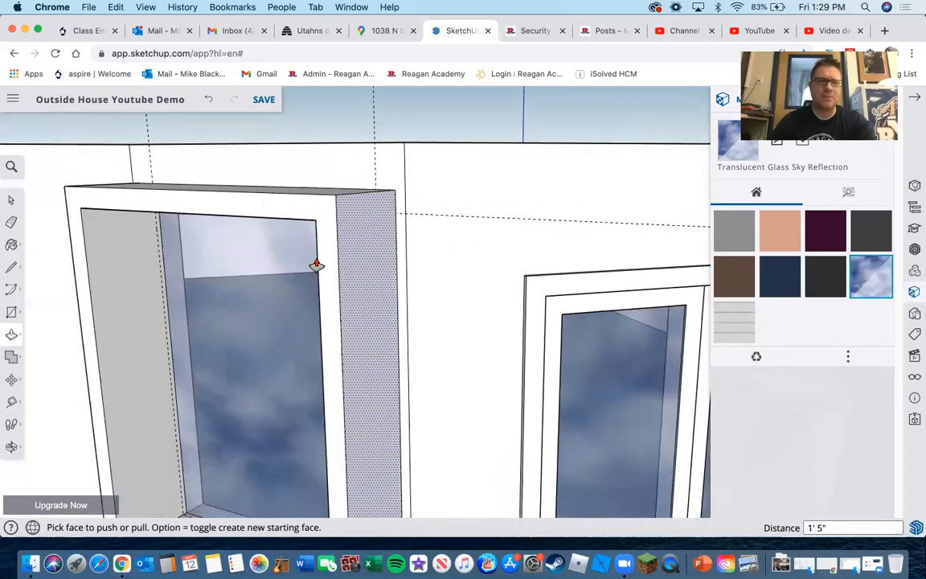
{"action": "scroll", "coordinate": [316, 265], "scroll_direction": "down", "scroll_amount": 2}
{"action": "left_click", "coordinate": [12, 267]}
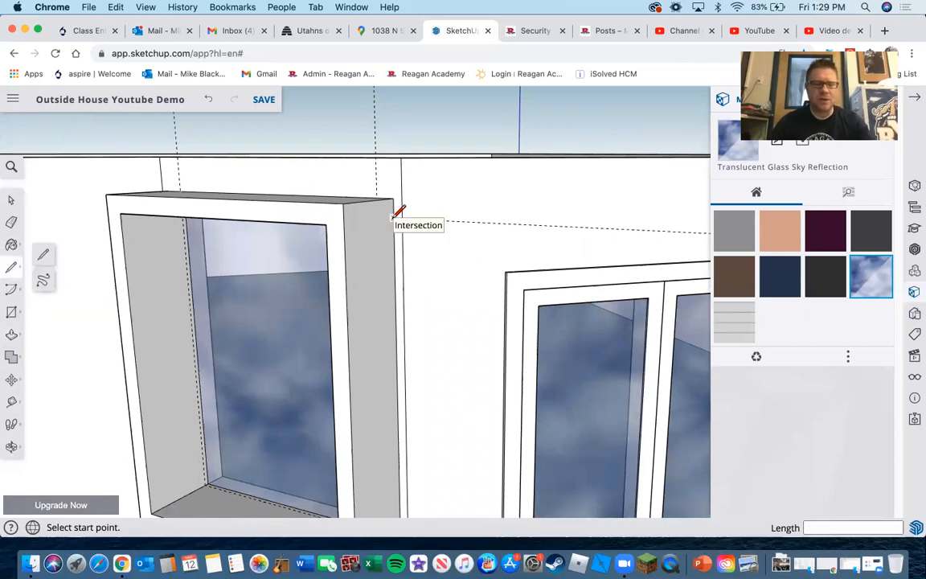
{"action": "key", "text": "super+z"}
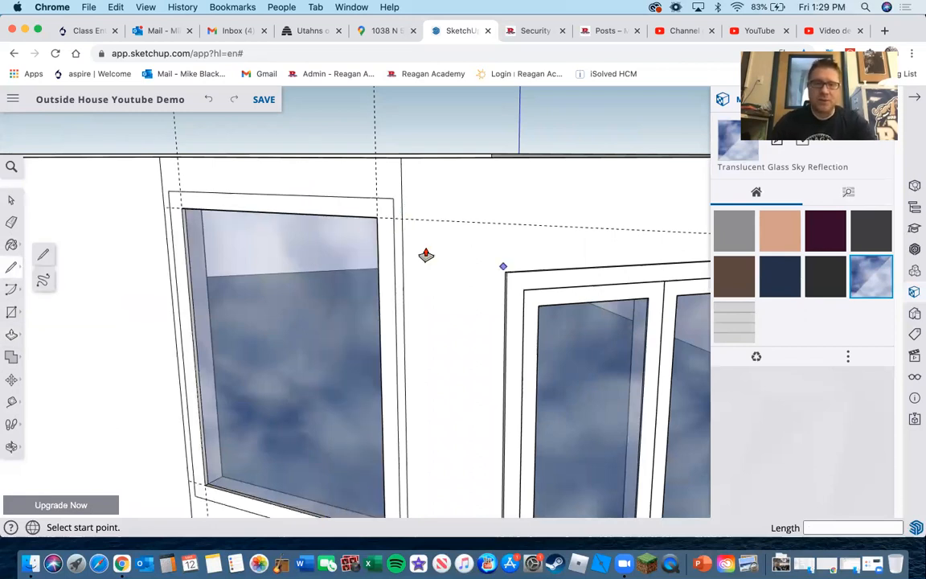
Pull the frame of the window left of the double door about 1 3/16" out from the wall.
{"action": "key", "text": "p"}
{"action": "left_click", "coordinate": [386, 243]}
{"action": "left_click", "coordinate": [384, 243]}
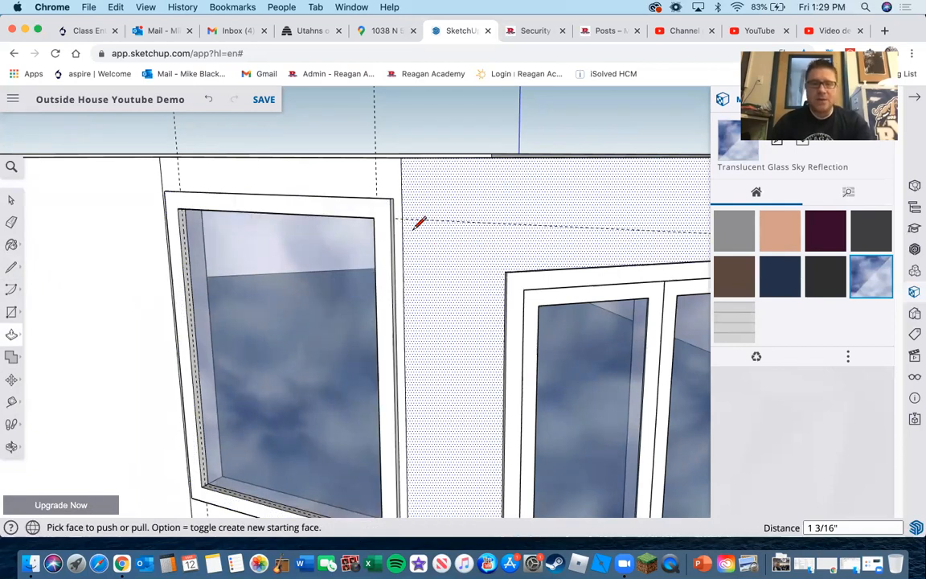
Try to draw a line from the raised window frame's side edge toward the double door and undo it.
{"action": "key", "text": "l"}
{"action": "left_click", "coordinate": [392, 218]}
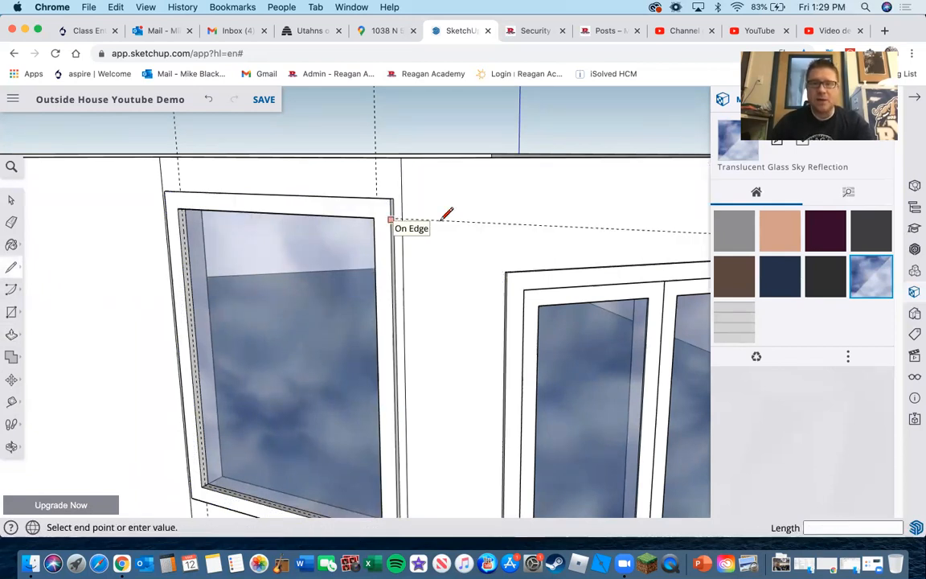
{"action": "left_click", "coordinate": [497, 244]}
{"action": "mouse_move", "coordinate": [496, 244]}
{"action": "middle_mouse_down"}
{"action": "mouse_move", "coordinate": [465, 265]}
{"action": "mouse_move", "coordinate": [594, 296]}
{"action": "mouse_move", "coordinate": [474, 383]}
{"action": "mouse_move", "coordinate": [486, 340]}
{"action": "middle_mouse_up"}
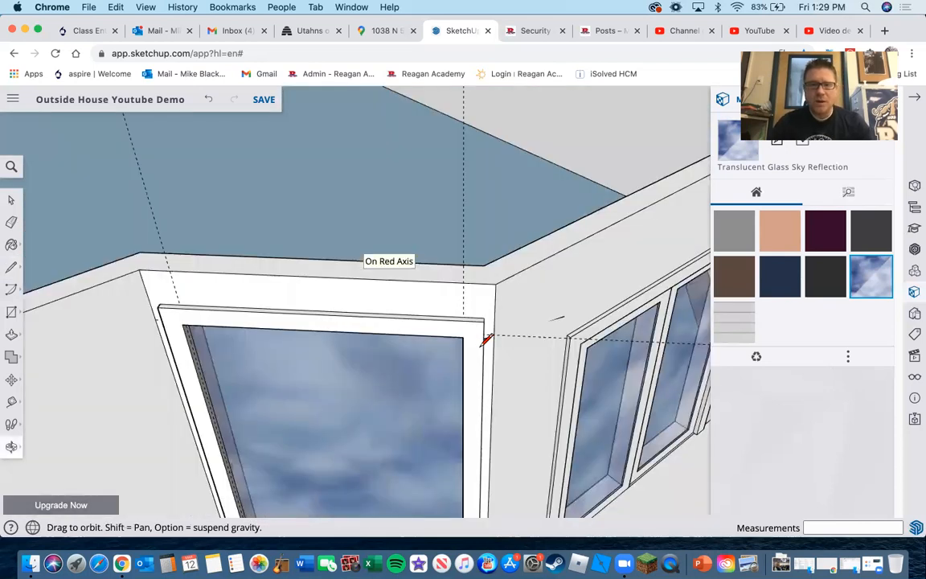
{"action": "middle_click_drag", "start_coordinate": [300, 444], "coordinate": [327, 391]}
{"action": "left_click", "coordinate": [324, 385]}
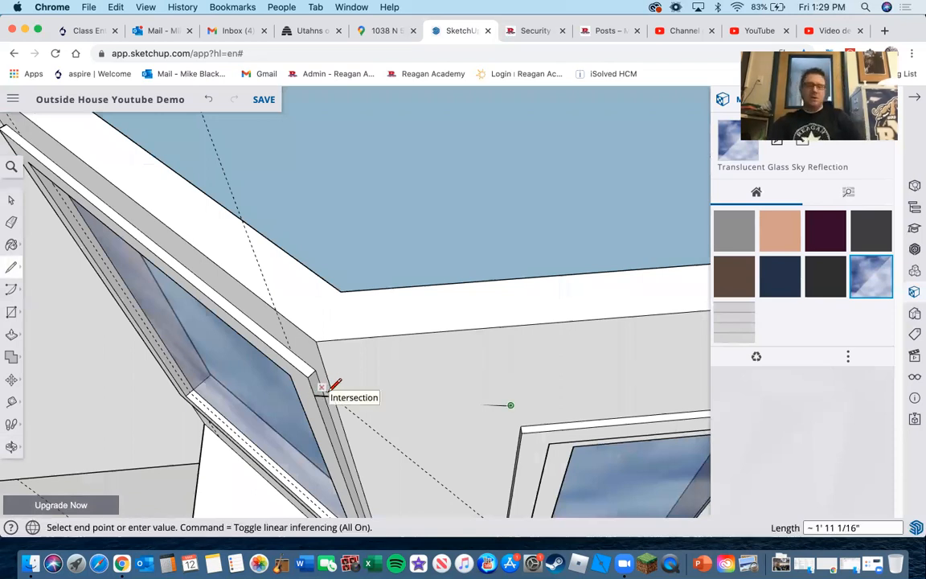
{"action": "scroll", "coordinate": [331, 391], "scroll_direction": "down", "scroll_amount": 1}
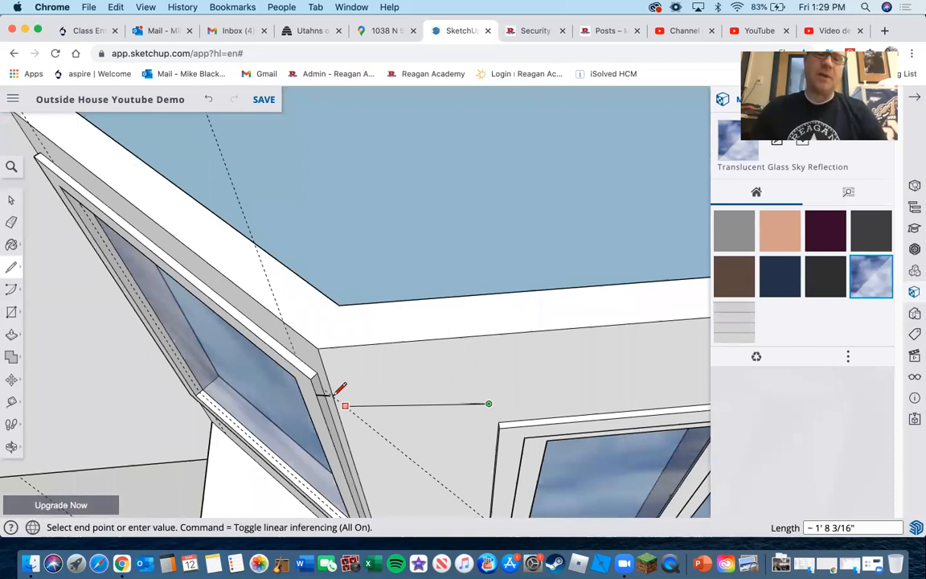
{"action": "scroll", "coordinate": [333, 394], "scroll_direction": "up", "scroll_amount": 1}
{"action": "key", "text": "super+z"}
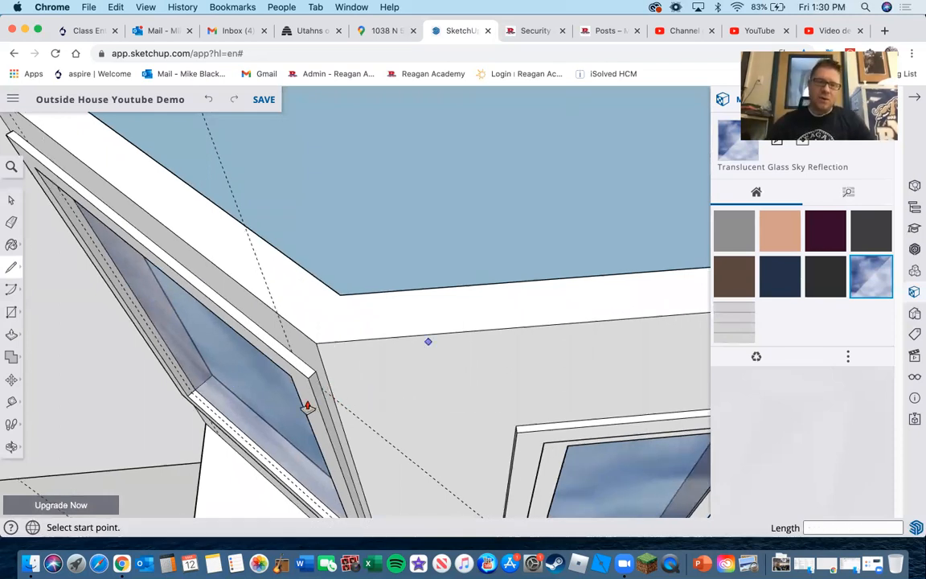
Push the left window's frame back 1 3/16" and the double door's outer frame back 1", flush with their walls.
{"action": "key", "text": "p"}
{"action": "left_click", "coordinate": [306, 368]}
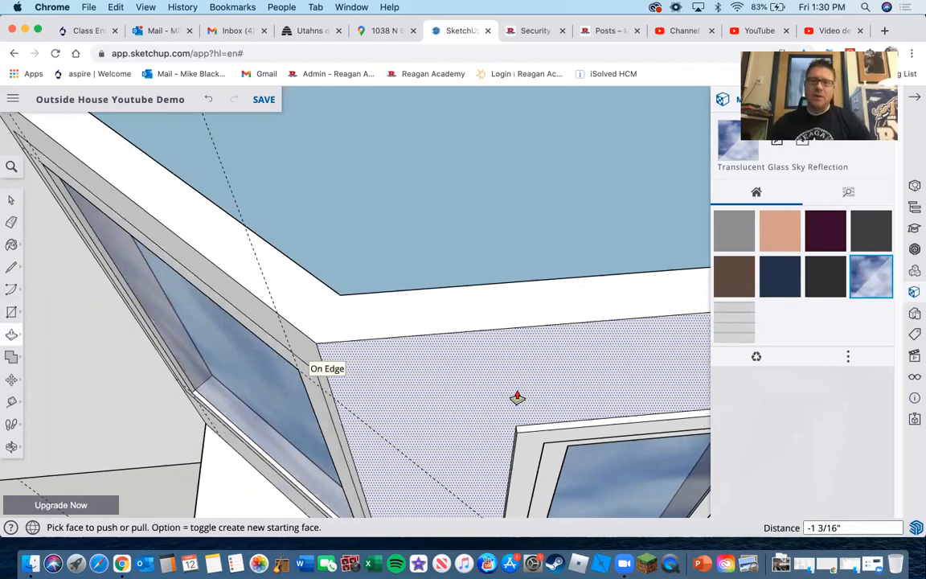
{"action": "scroll", "coordinate": [518, 397], "scroll_direction": "down", "scroll_amount": 3}
{"action": "scroll", "coordinate": [507, 424], "scroll_direction": "down", "scroll_amount": 2}
{"action": "left_click", "coordinate": [505, 420]}
{"action": "left_click", "coordinate": [448, 397]}
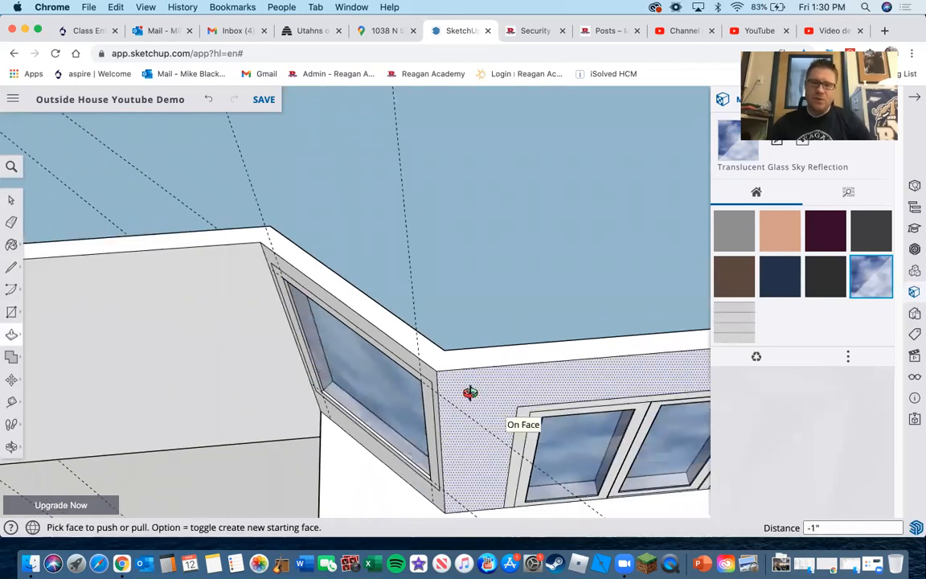
{"action": "middle_click_drag", "start_coordinate": [456, 326], "coordinate": [490, 301]}
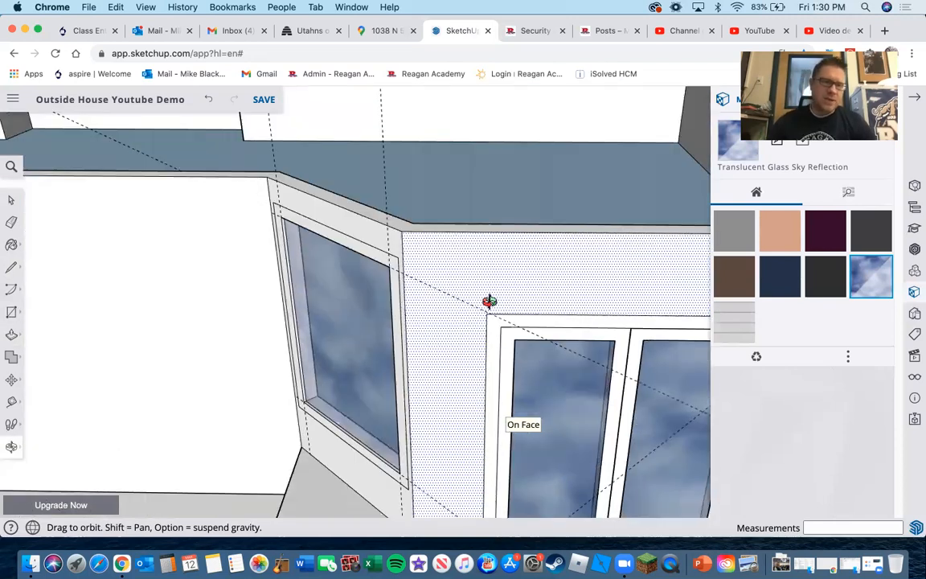
Place a horizontal guide 1' below the top edge of the wall above the double door.
{"action": "left_click", "coordinate": [11, 401]}
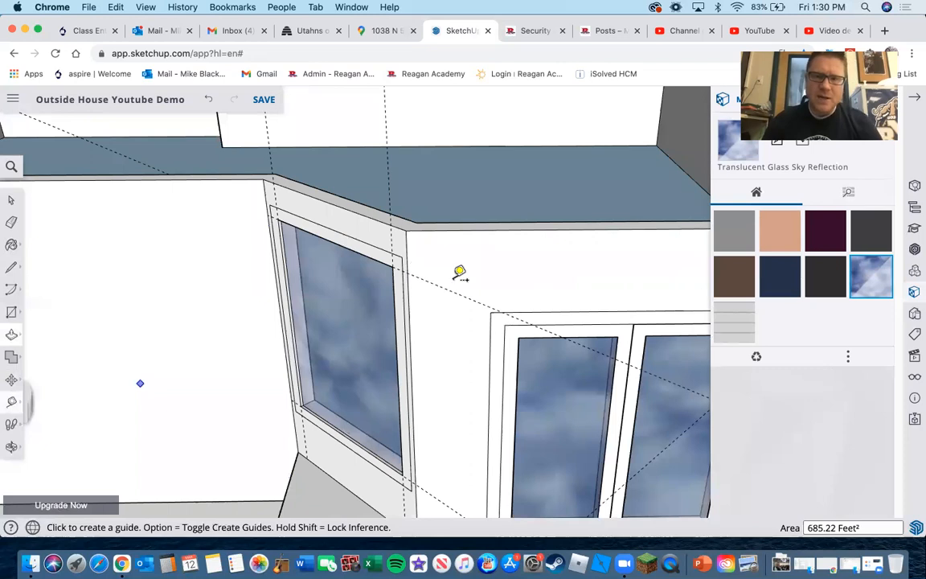
{"action": "scroll", "coordinate": [459, 272], "scroll_direction": "up", "scroll_amount": 2}
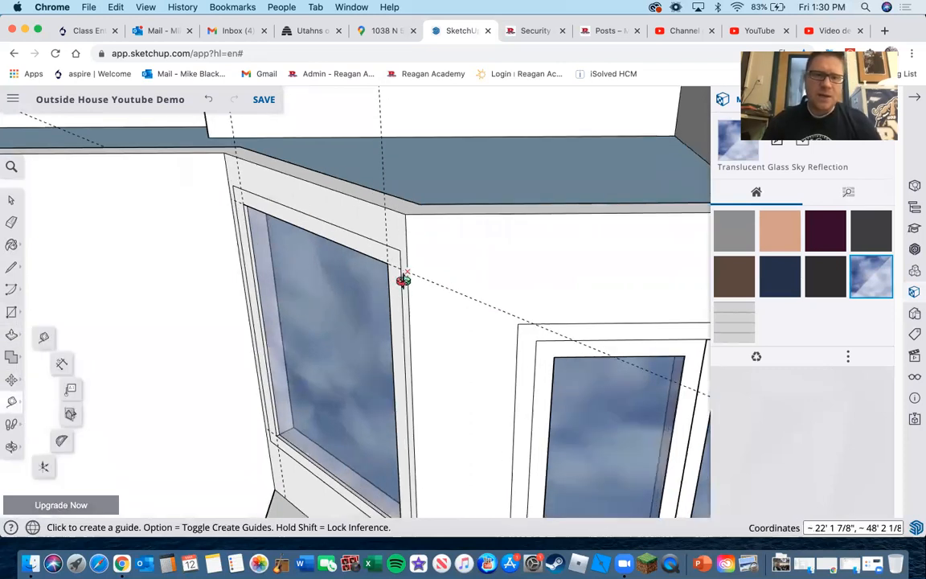
{"action": "scroll", "coordinate": [402, 280], "scroll_direction": "up", "scroll_amount": 3}
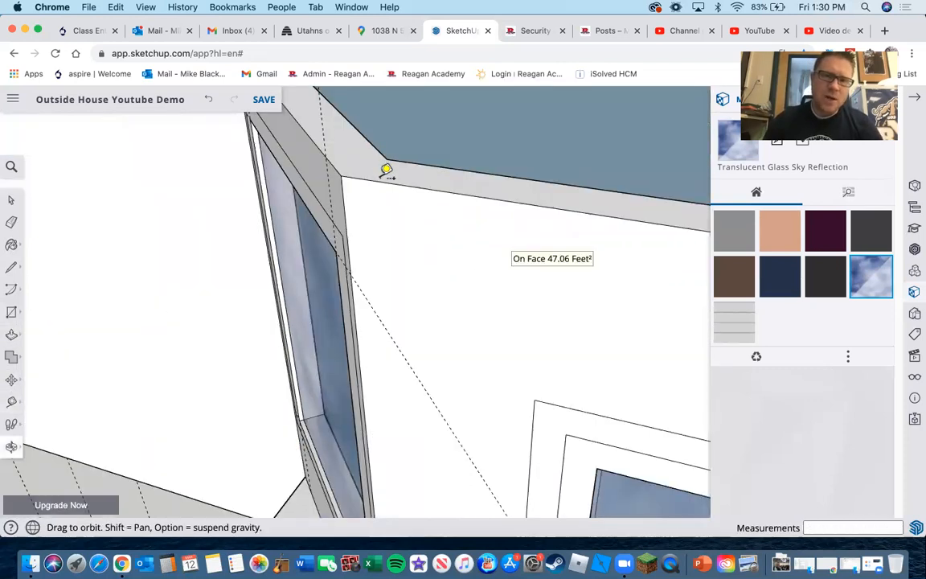
{"action": "middle_click_drag", "start_coordinate": [386, 170], "coordinate": [384, 171]}
{"action": "left_click", "coordinate": [382, 174]}
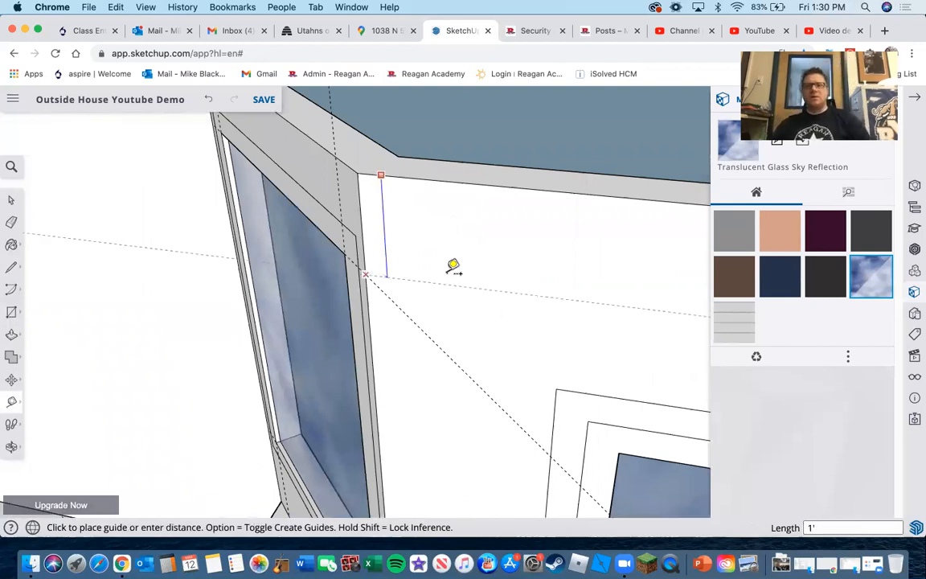
{"action": "scroll", "coordinate": [453, 267], "scroll_direction": "down", "scroll_amount": 5}
{"action": "middle_click_drag", "start_coordinate": [492, 302], "coordinate": [433, 295]}
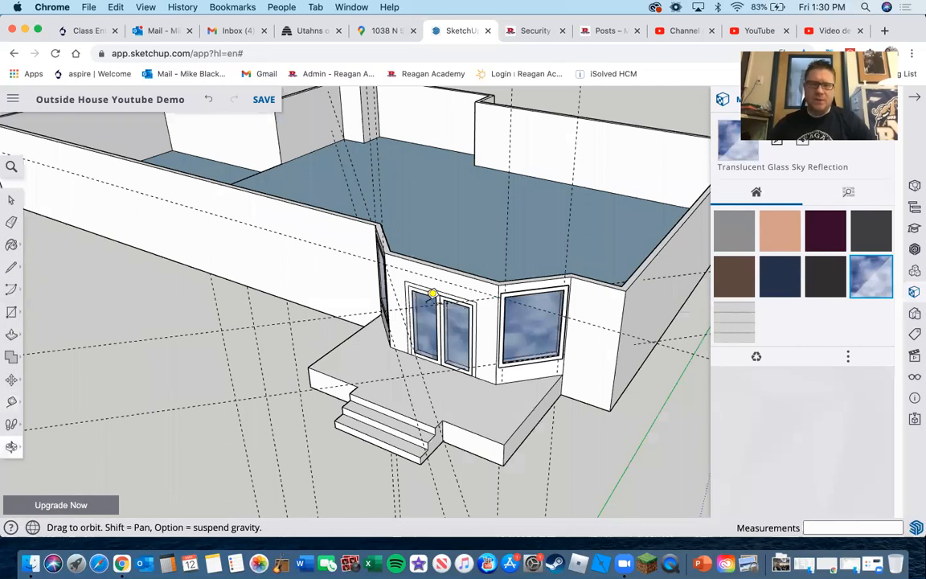
Add horizontal guides 4" above the double door's outer frame and 4" above the existing horizontal guide on that wall.
{"action": "scroll", "coordinate": [432, 294], "scroll_direction": "up", "scroll_amount": 2}
{"action": "scroll", "coordinate": [502, 229], "scroll_direction": "up", "scroll_amount": 5}
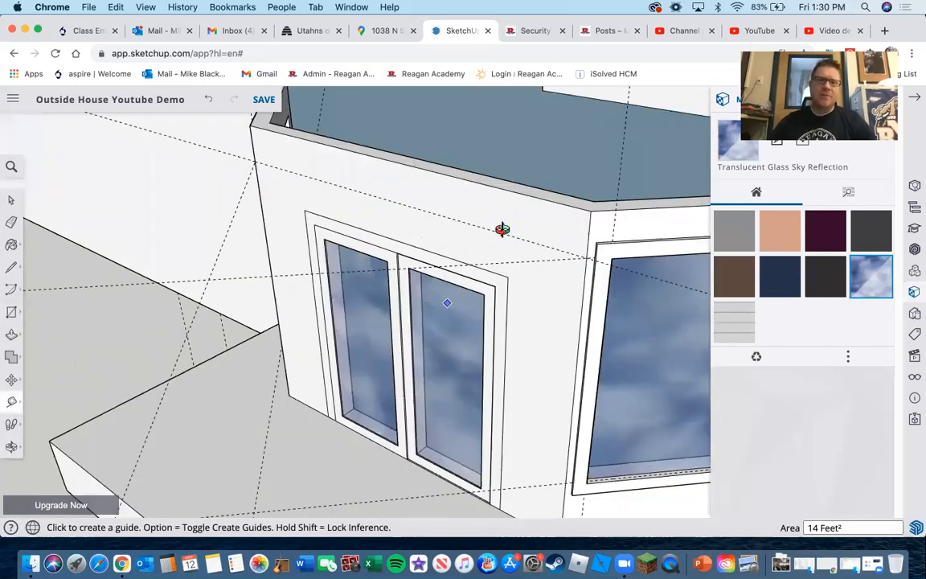
{"action": "middle_click_drag", "start_coordinate": [352, 150], "coordinate": [331, 247]}
{"action": "left_click", "coordinate": [332, 246]}
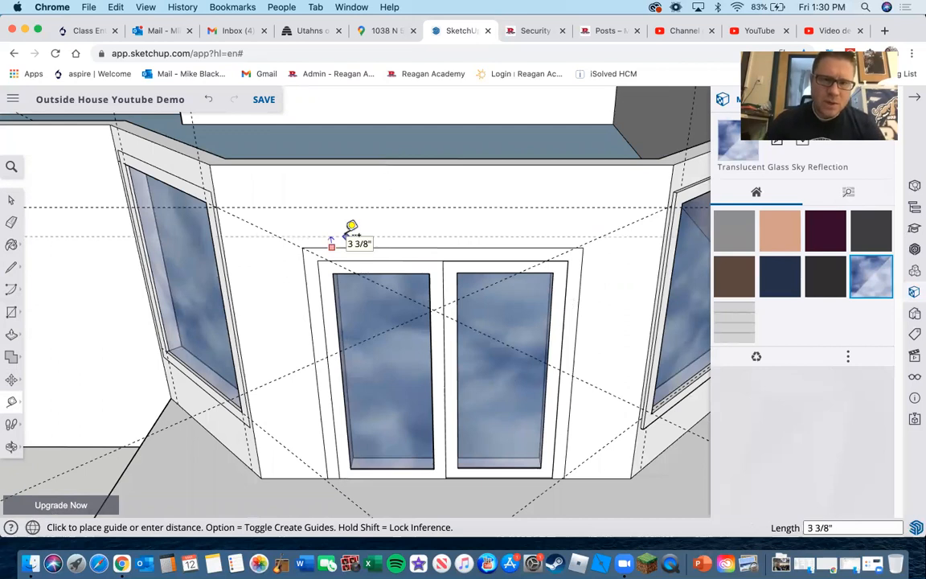
{"action": "type", "text": "4\", ~ 48' 2 1/"}
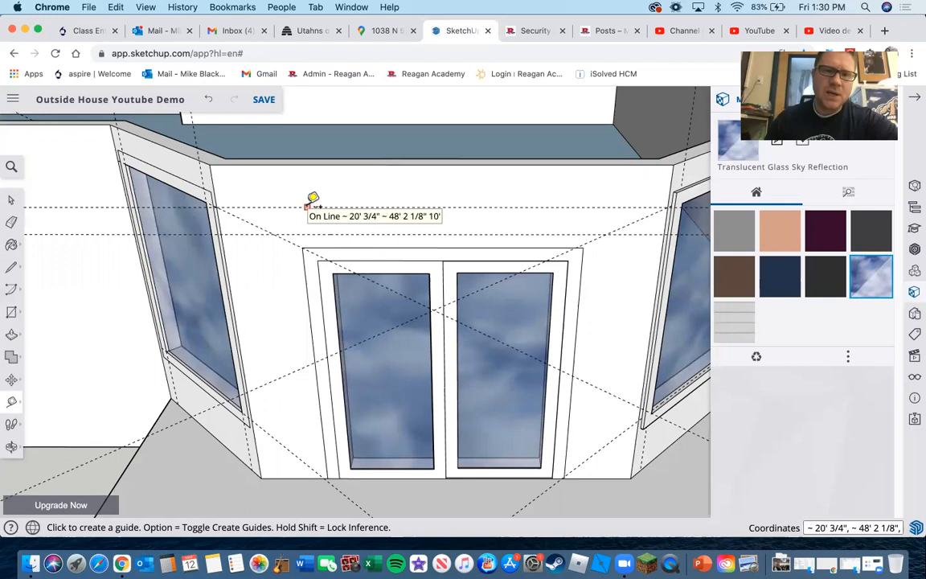
{"action": "left_click", "coordinate": [308, 206]}
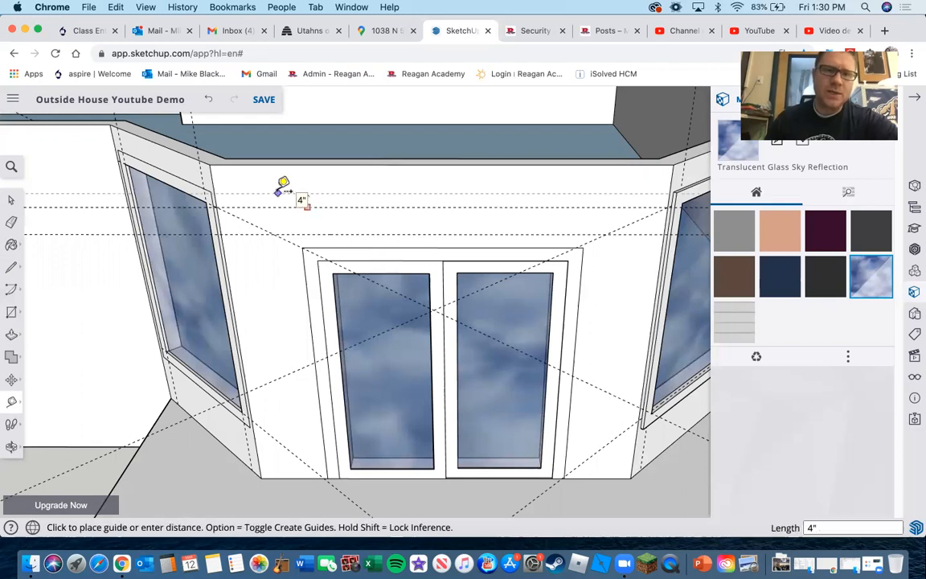
{"action": "key", "text": "Escape"}
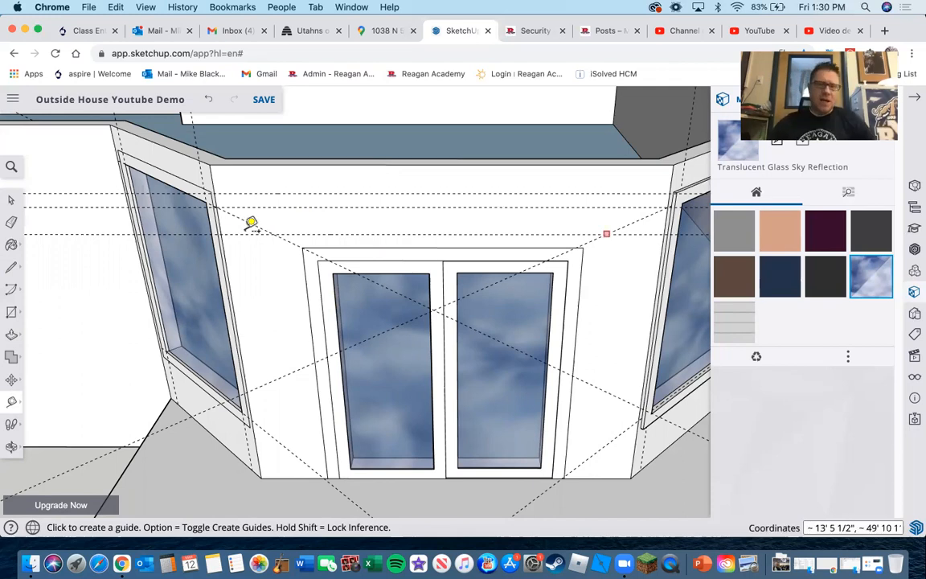
Place vertical guides parallel to the wall's side edges through both upper corners of the double door's outer frame.
{"action": "left_click", "coordinate": [220, 224]}
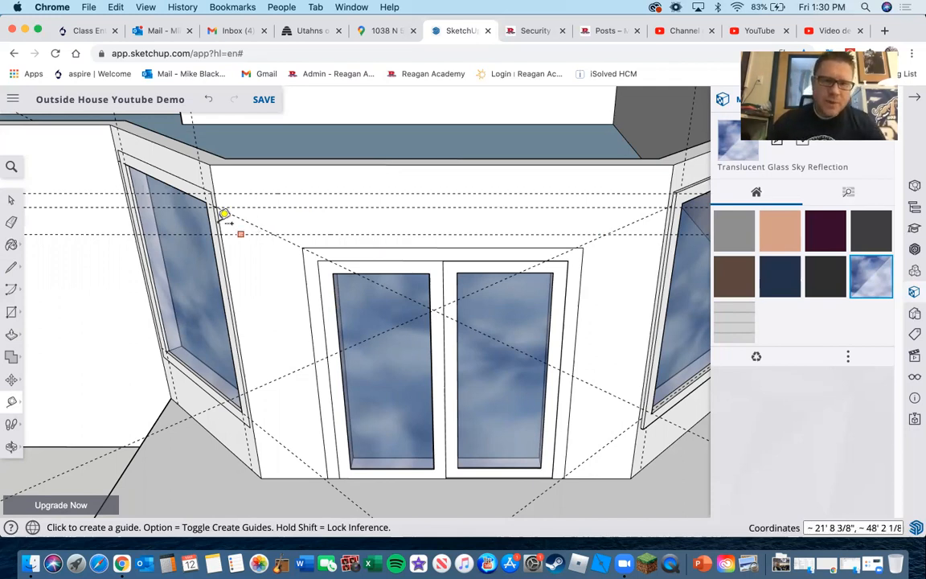
{"action": "left_click", "coordinate": [306, 242]}
{"action": "left_click", "coordinate": [672, 211]}
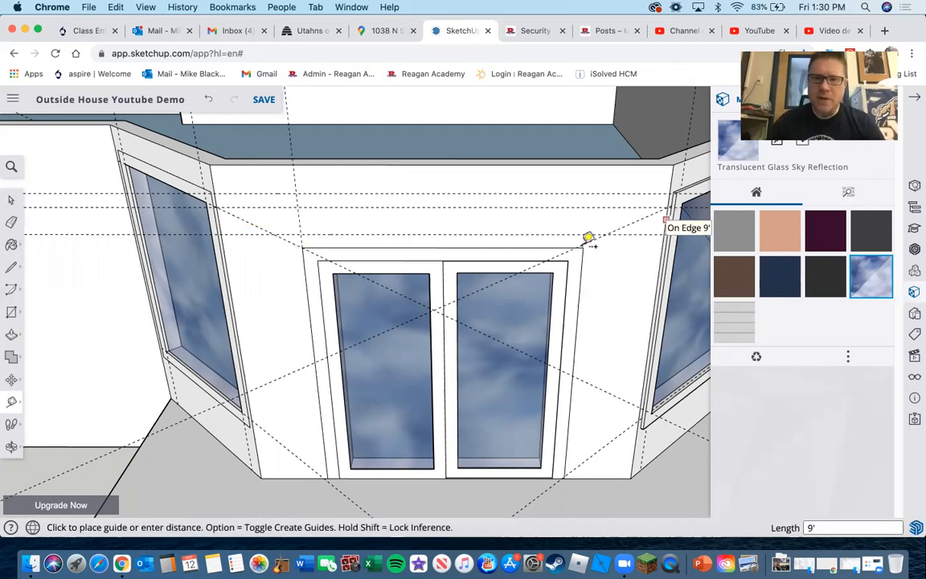
{"action": "left_click", "coordinate": [252, 200]}
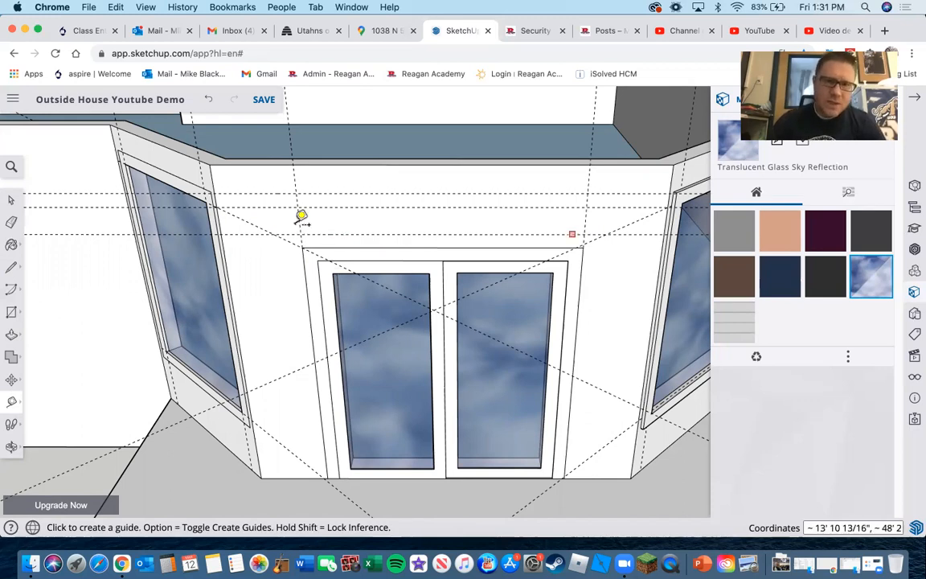
Place two more vertical guides 4" inside the outer ones, aligned with the upper corners of the door's inner frame.
{"action": "scroll", "coordinate": [271, 200], "scroll_direction": "up", "scroll_amount": 2}
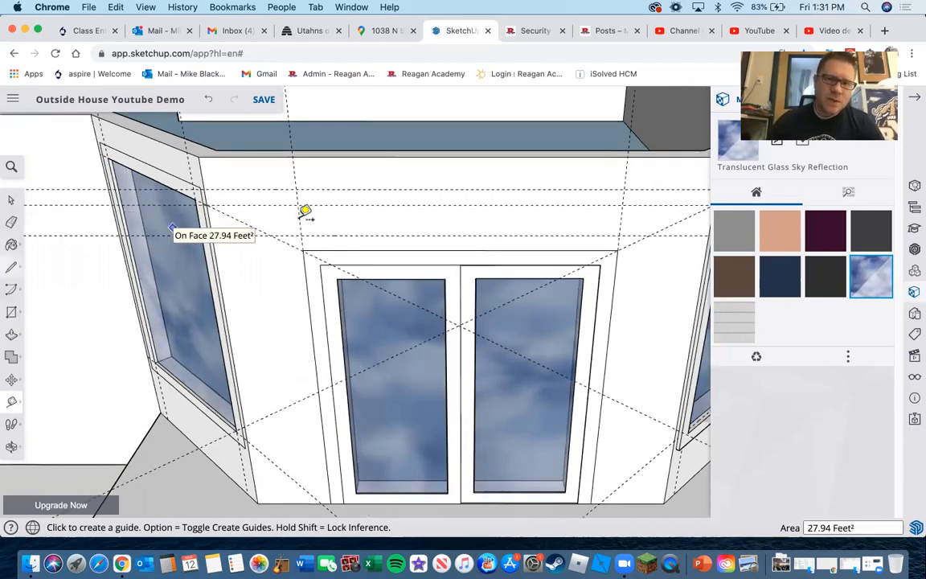
{"action": "left_click", "coordinate": [301, 219]}
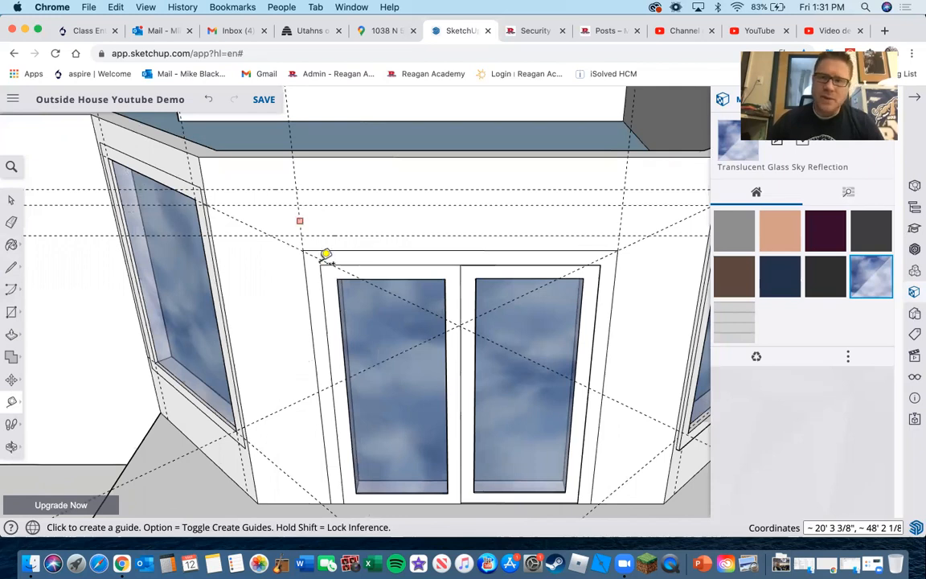
{"action": "left_click", "coordinate": [325, 254]}
{"action": "left_click", "coordinate": [622, 219]}
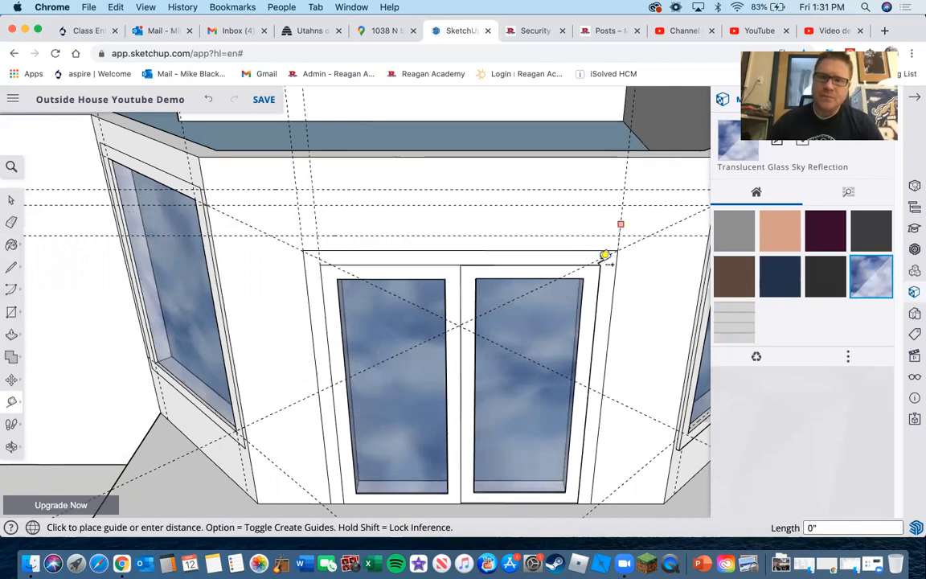
{"action": "left_click", "coordinate": [601, 264]}
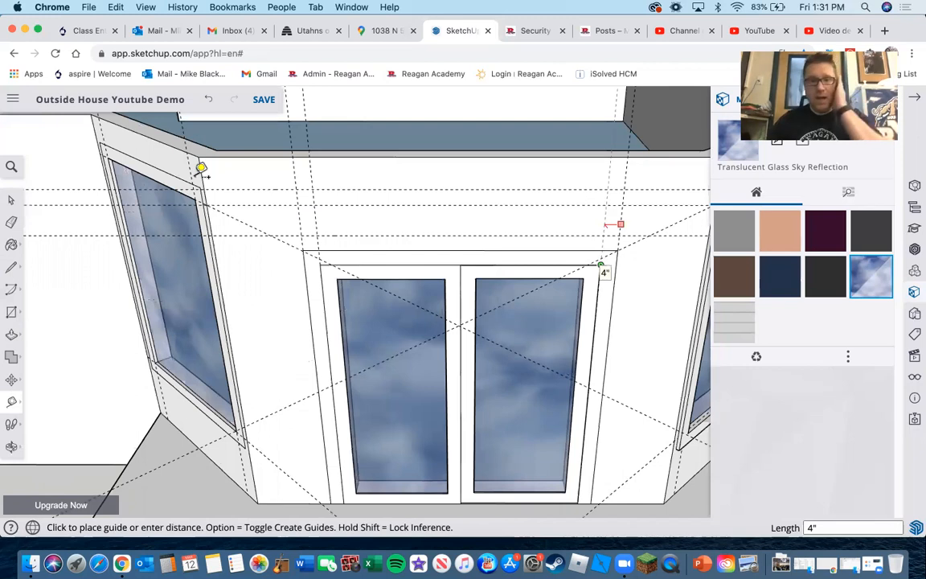
Draw a 6' 8" by 1' 4" transom rectangle above the double door and a 6' by 8" rectangle inside it along the guides.
{"action": "key", "text": "r"}
{"action": "left_click", "coordinate": [296, 190]}
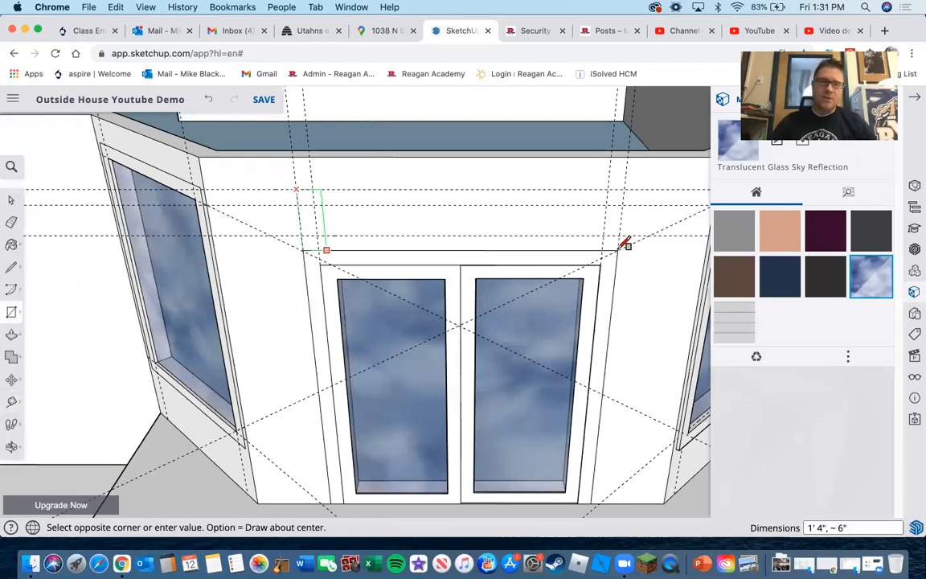
{"action": "left_click", "coordinate": [618, 250]}
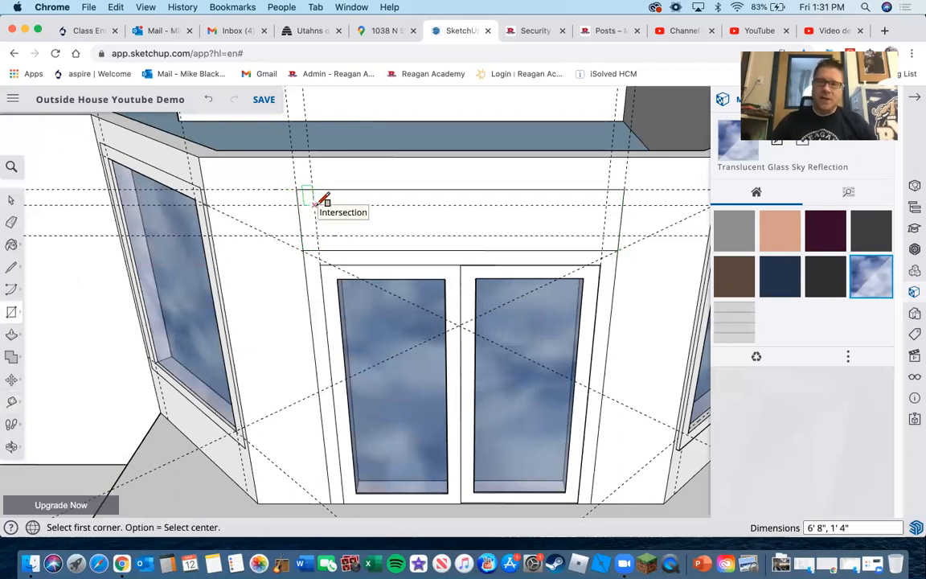
{"action": "left_click", "coordinate": [315, 205]}
{"action": "left_click", "coordinate": [603, 235]}
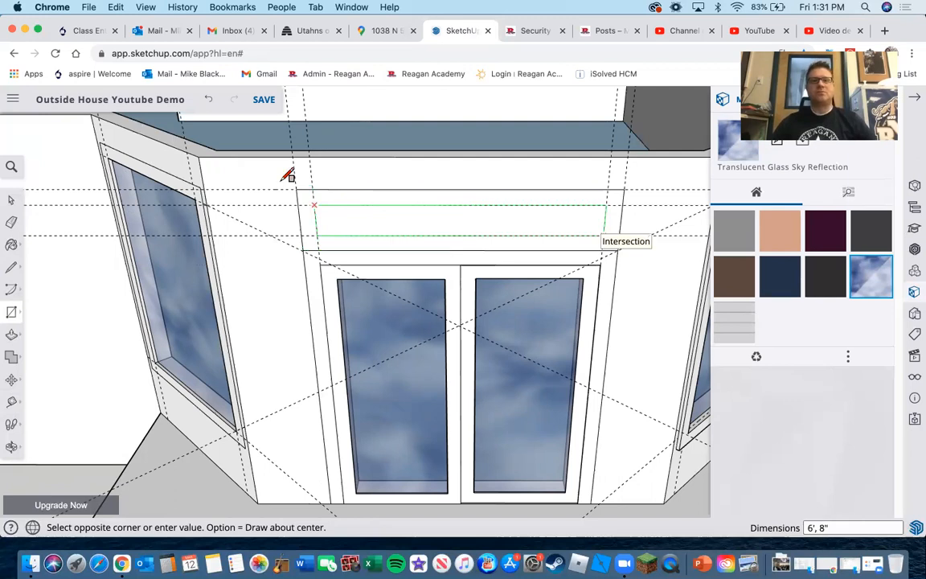
{"action": "scroll", "coordinate": [335, 235], "scroll_direction": "down", "scroll_amount": 5}
{"action": "scroll", "coordinate": [338, 230], "scroll_direction": "down", "scroll_amount": 1}
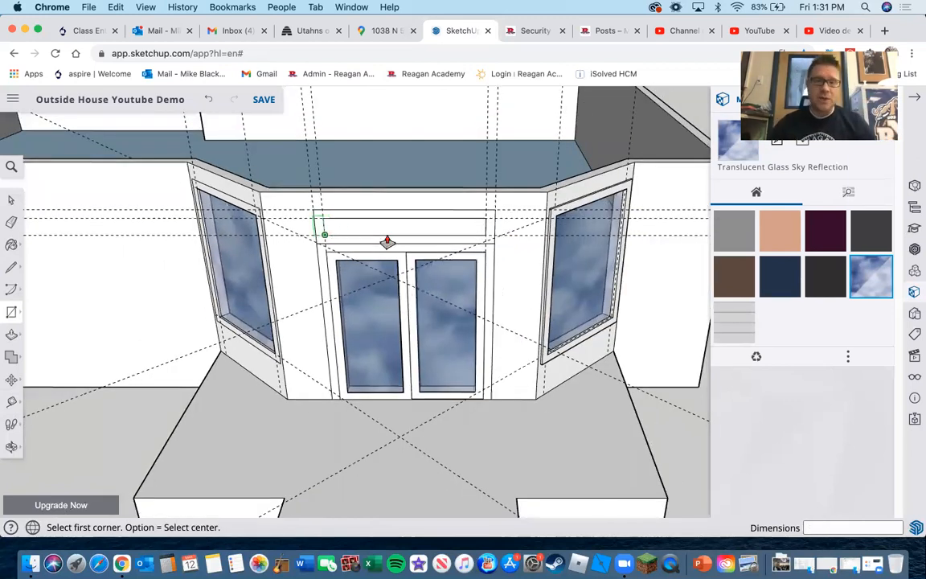
Push the transom's inner rectangle 6" through the wall to cut an opening.
{"action": "scroll", "coordinate": [372, 234], "scroll_direction": "up", "scroll_amount": 5}
{"action": "left_click", "coordinate": [372, 236]}
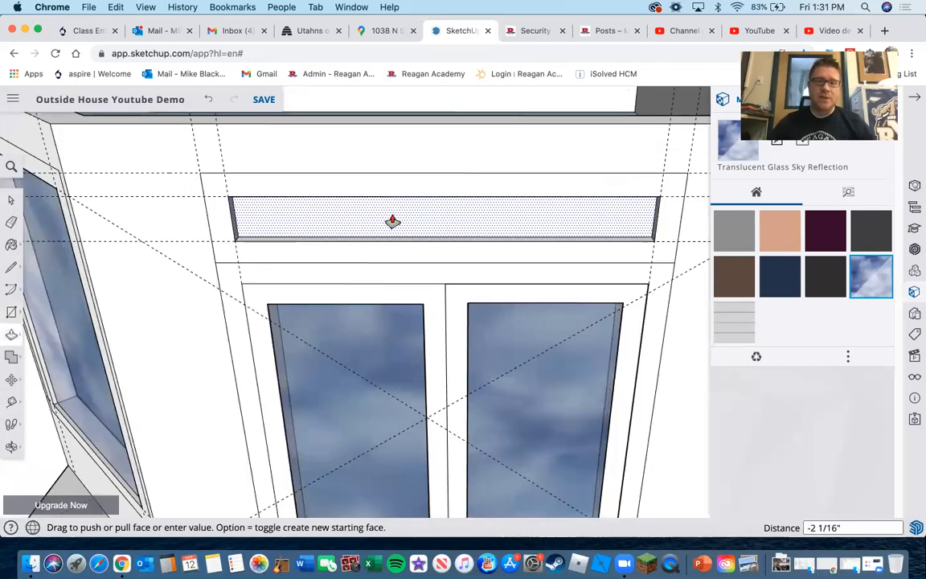
{"action": "left_click", "coordinate": [394, 213]}
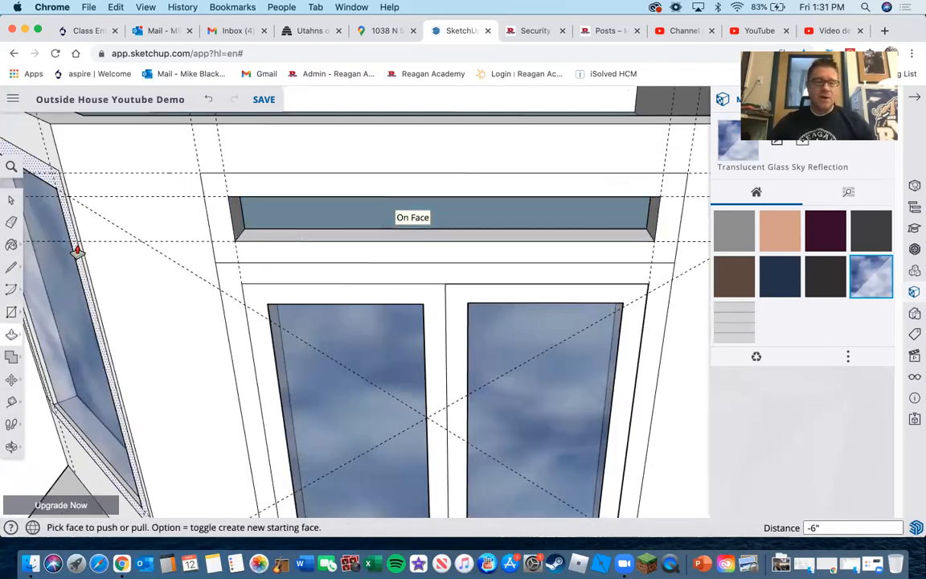
Redraw the transom opening's lower front edge to create a face and apply Translucent Glass Sky Reflection to it.
{"action": "type", "text": "1"}
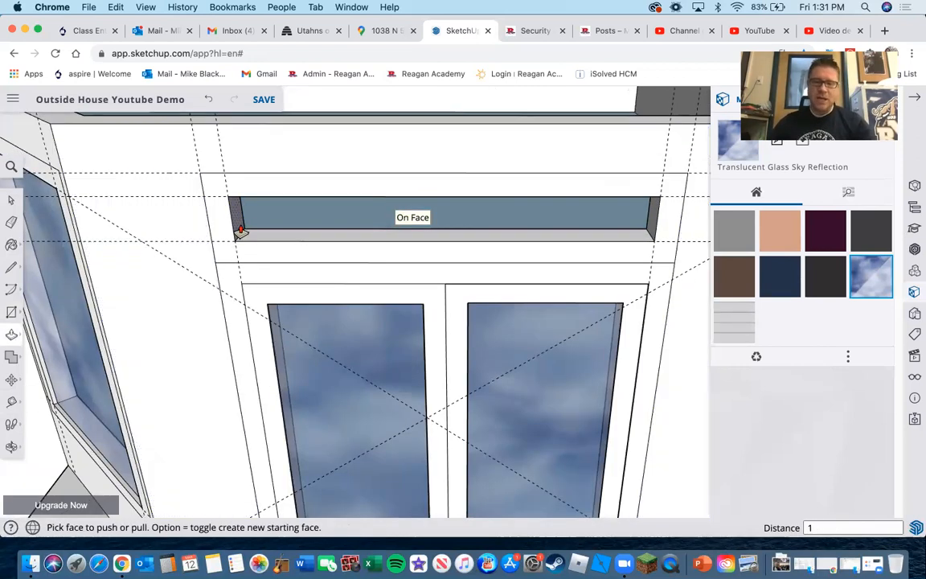
{"action": "type", "text": "l"}
{"action": "left_click", "coordinate": [236, 239]}
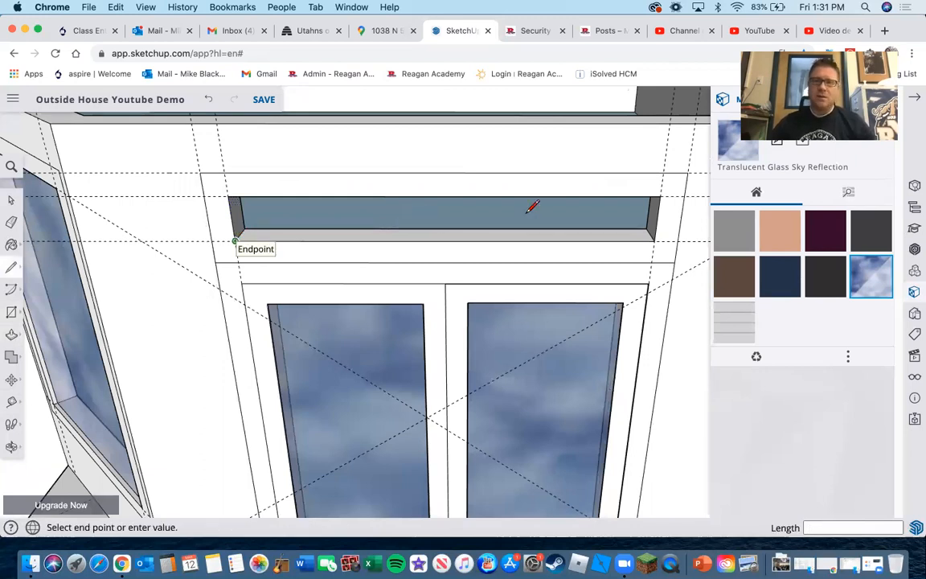
{"action": "left_click", "coordinate": [656, 240]}
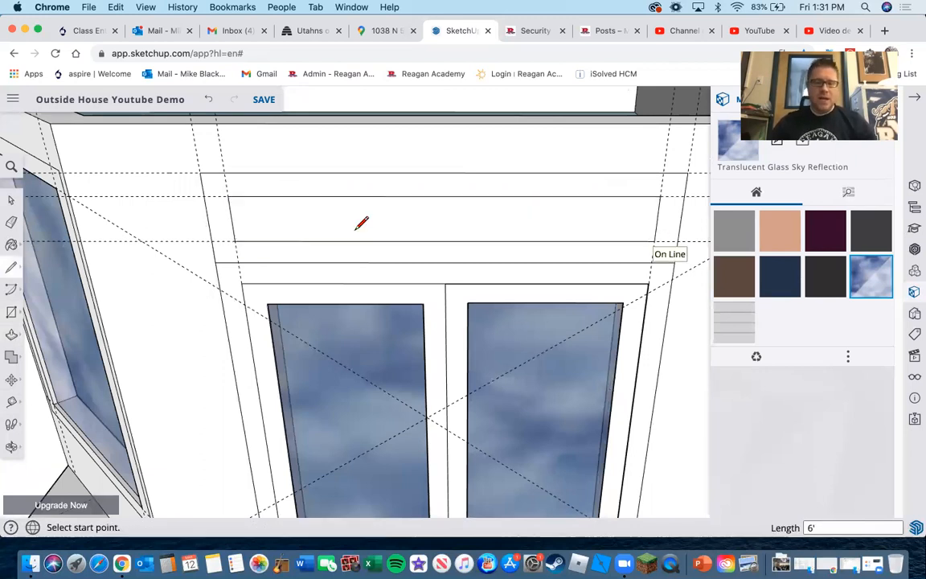
{"action": "key", "text": "b"}
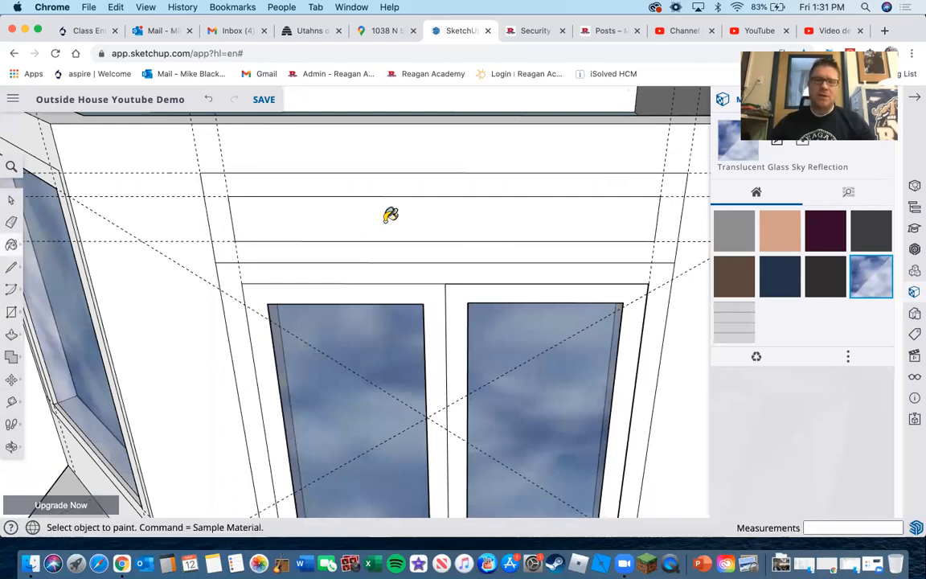
{"action": "left_click", "coordinate": [376, 214]}
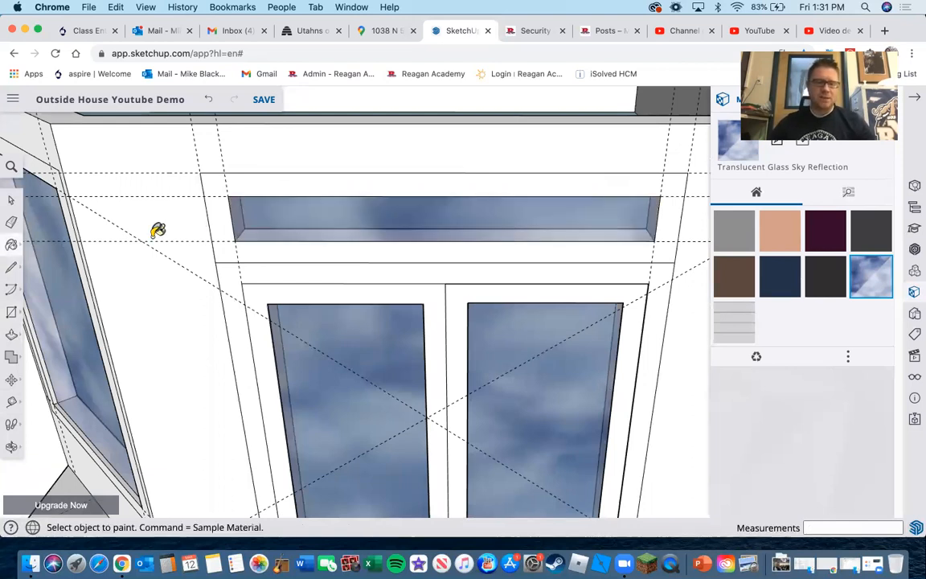
Try pushing the transom's glass pane 1' inward and undo it.
{"action": "key", "text": "p"}
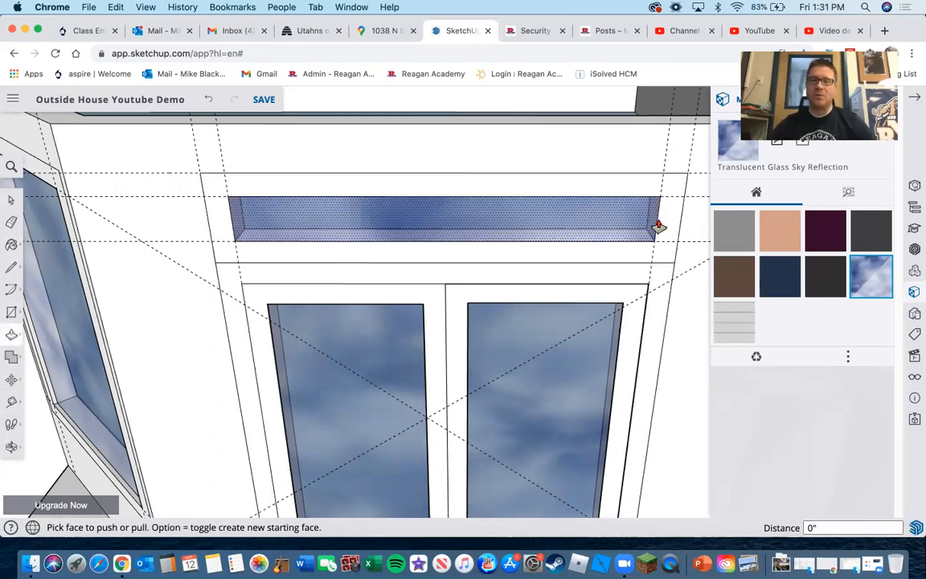
{"action": "left_click", "coordinate": [290, 226]}
{"action": "left_click", "coordinate": [290, 225]}
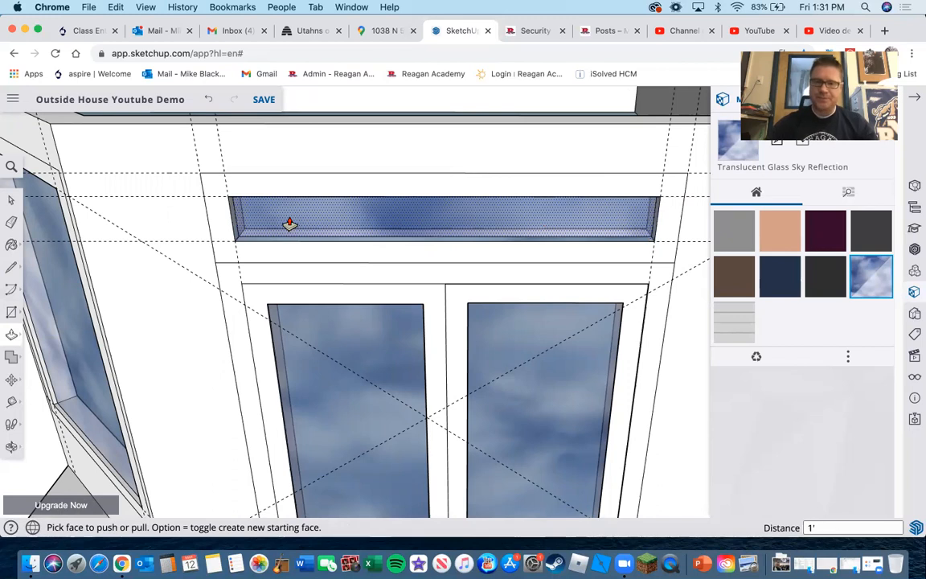
{"action": "left_click", "coordinate": [215, 228]}
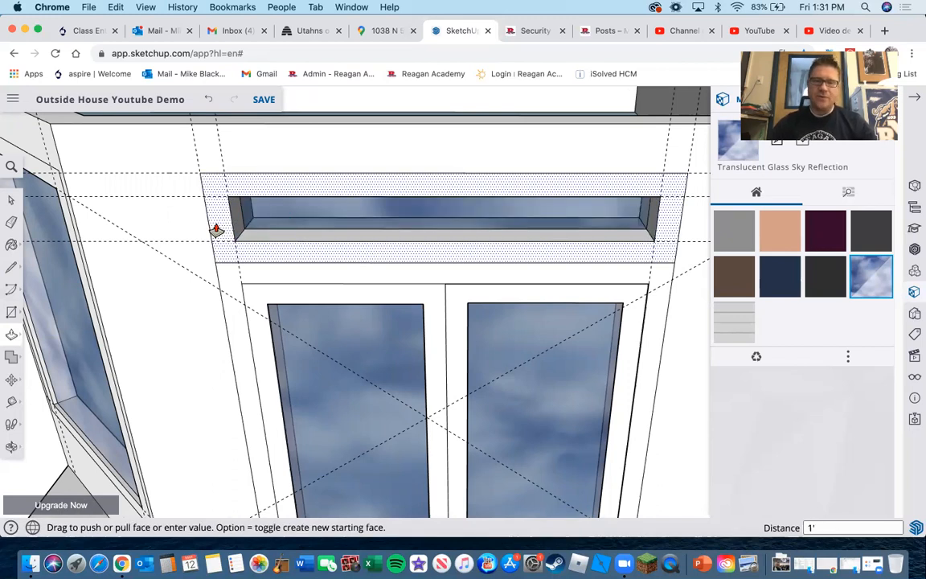
{"action": "left_click", "coordinate": [216, 228]}
Recess the transom's glass pane 1" and pull its surrounding frame 1" out from the wall.
{"action": "left_click", "coordinate": [275, 227]}
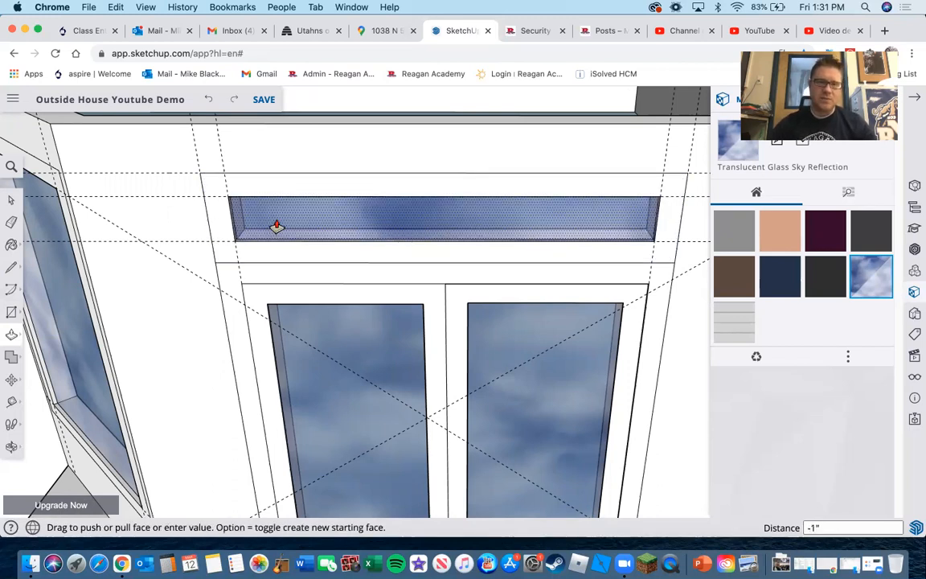
{"action": "left_click", "coordinate": [275, 227]}
{"action": "type", "text": "1"}
{"action": "left_click", "coordinate": [214, 229]}
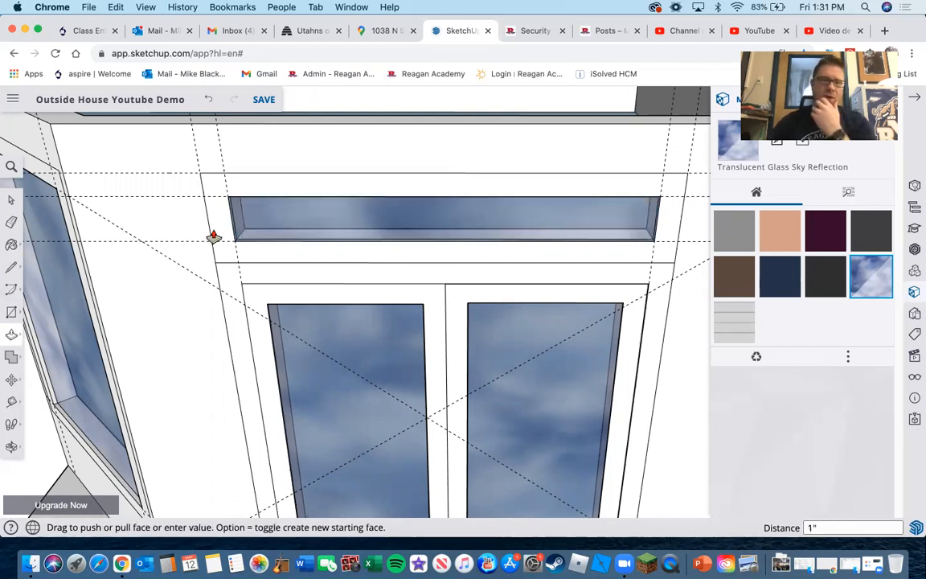
{"action": "left_click", "coordinate": [216, 227]}
{"action": "type", "text": "1"}
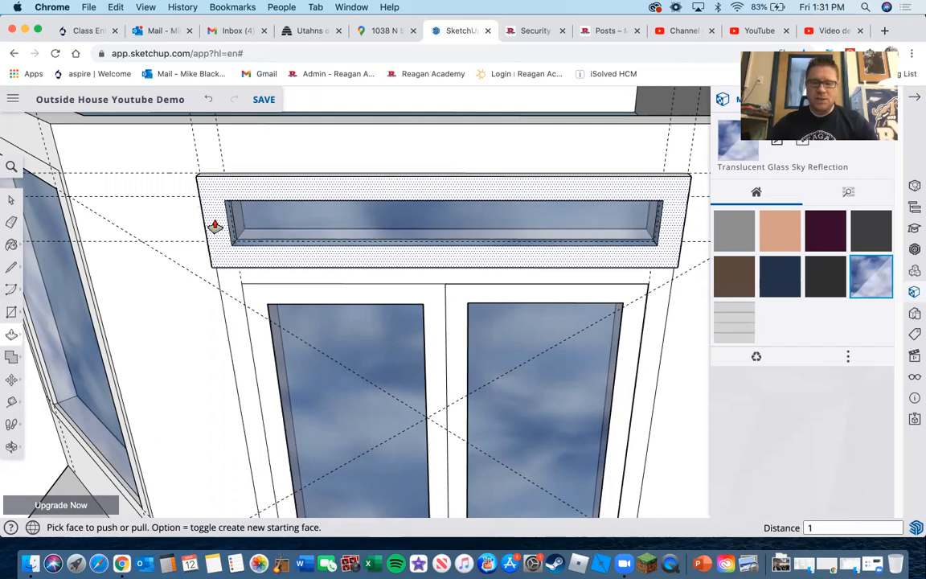
{"action": "key", "text": "Return"}
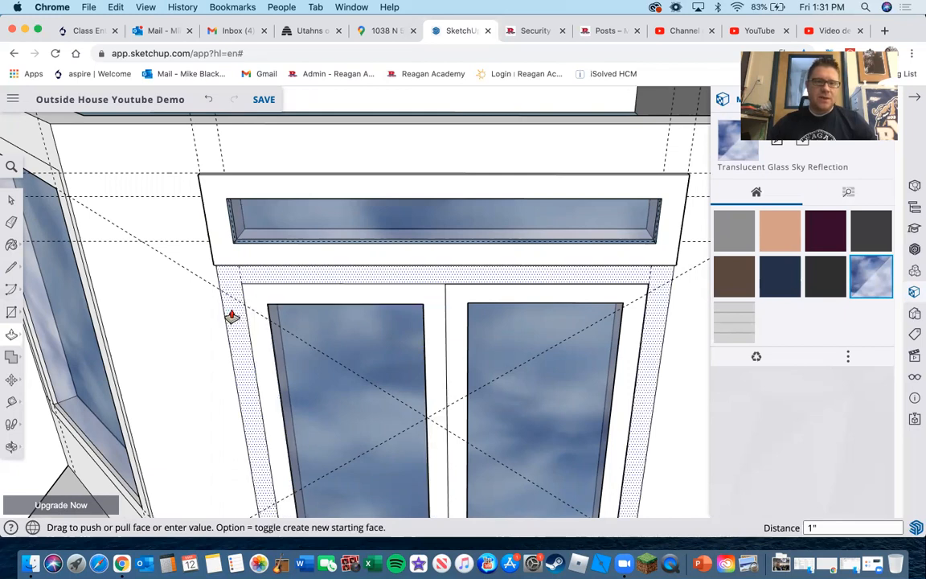
Examine the double door, transom and flanking angled-wall windows from closer, farther and different angles.
{"action": "scroll", "coordinate": [232, 310], "scroll_direction": "down", "scroll_amount": 8}
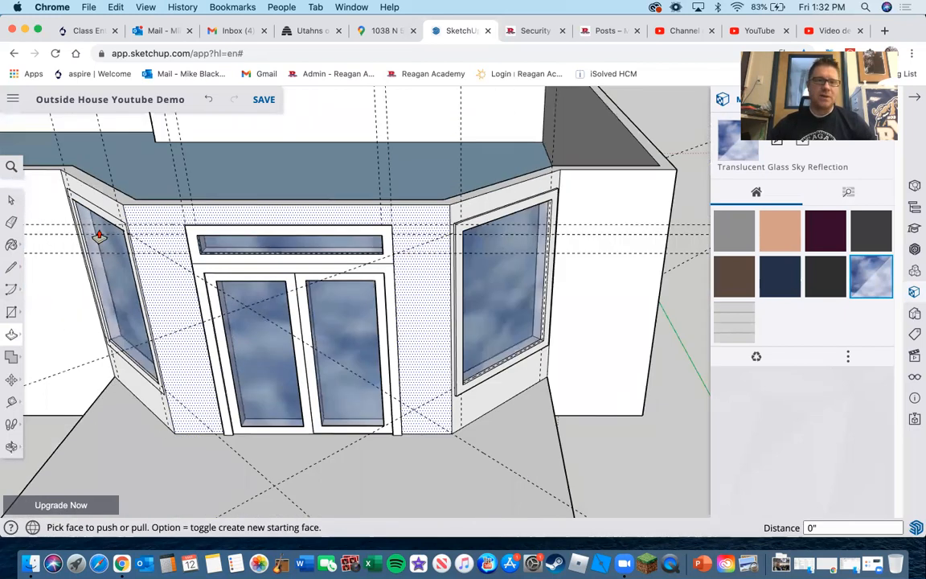
{"action": "middle_click_drag", "start_coordinate": [321, 201], "coordinate": [130, 285]}
{"action": "left_click", "coordinate": [105, 287]}
{"action": "left_click", "coordinate": [106, 288]}
{"action": "middle_click_drag", "start_coordinate": [190, 312], "coordinate": [199, 324]}
{"action": "scroll", "coordinate": [241, 325], "scroll_direction": "down", "scroll_amount": 5}
{"action": "scroll", "coordinate": [99, 314], "scroll_direction": "down", "scroll_amount": 3}
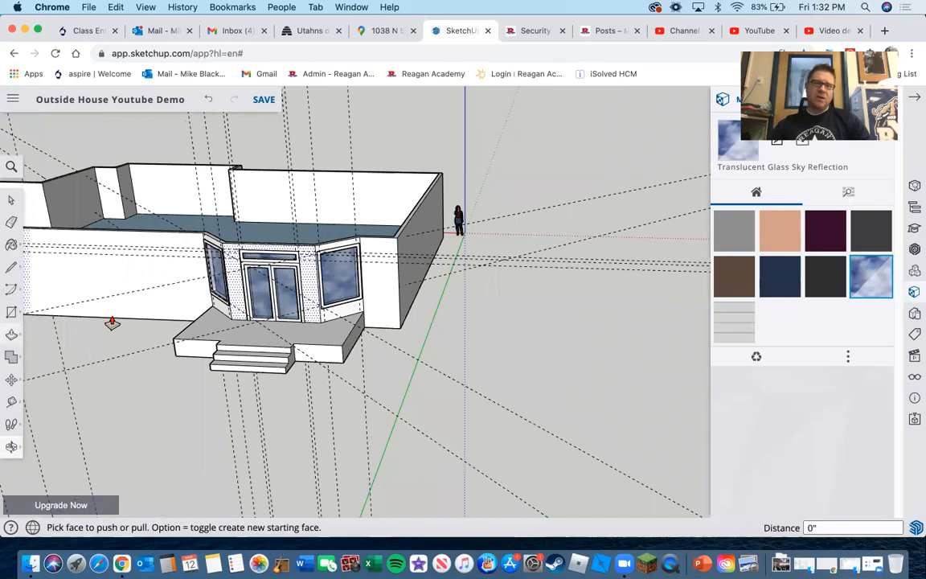
{"action": "scroll", "coordinate": [304, 297], "scroll_direction": "up", "scroll_amount": 1}
{"action": "middle_click_drag", "start_coordinate": [325, 276], "coordinate": [475, 283]}
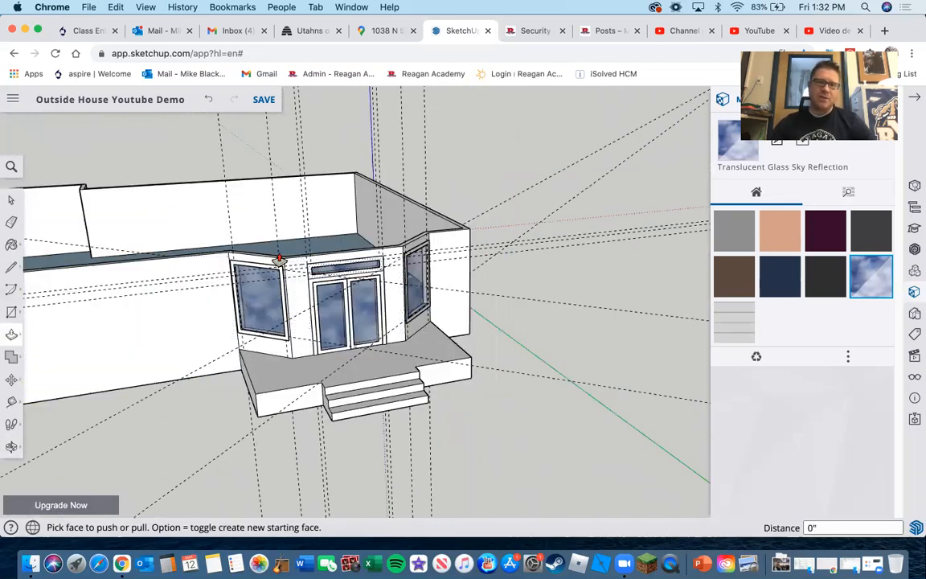
{"action": "scroll", "coordinate": [32, 330], "scroll_direction": "down", "scroll_amount": 2}
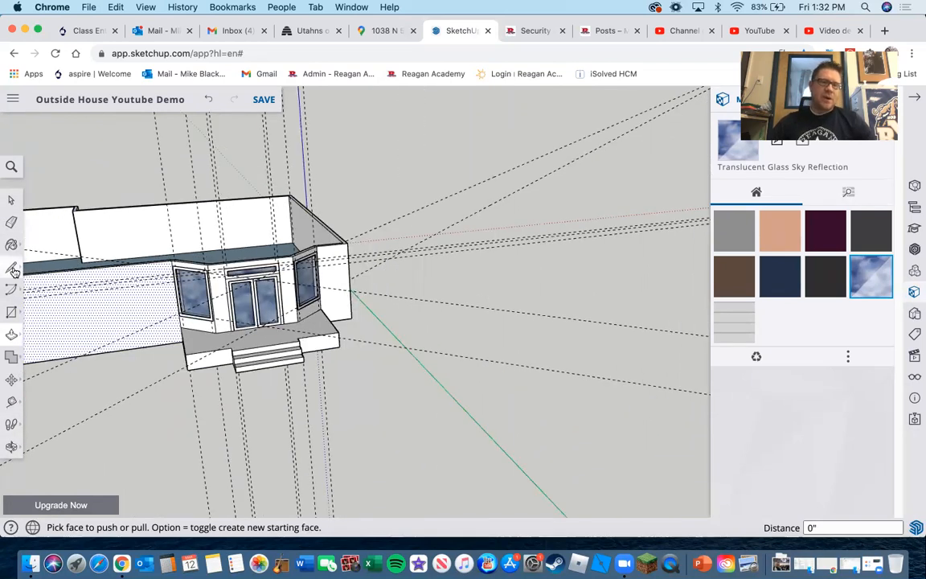
Erase the construction guides running through and around the double door and its flanking windows.
{"action": "left_click", "coordinate": [11, 223]}
{"action": "mouse_move", "coordinate": [181, 151]}
{"action": "left_mouse_down"}
{"action": "mouse_move", "coordinate": [310, 144]}
{"action": "mouse_move", "coordinate": [395, 223]}
{"action": "mouse_move", "coordinate": [428, 232]}
{"action": "mouse_move", "coordinate": [426, 309]}
{"action": "mouse_move", "coordinate": [413, 335]}
{"action": "mouse_move", "coordinate": [403, 296]}
{"action": "mouse_move", "coordinate": [419, 253]}
{"action": "mouse_move", "coordinate": [386, 233]}
{"action": "left_mouse_up"}
{"action": "mouse_move", "coordinate": [270, 151]}
{"action": "left_mouse_down"}
{"action": "mouse_move", "coordinate": [283, 151]}
{"action": "mouse_move", "coordinate": [158, 172]}
{"action": "left_mouse_up"}
{"action": "left_click", "coordinate": [163, 173]}
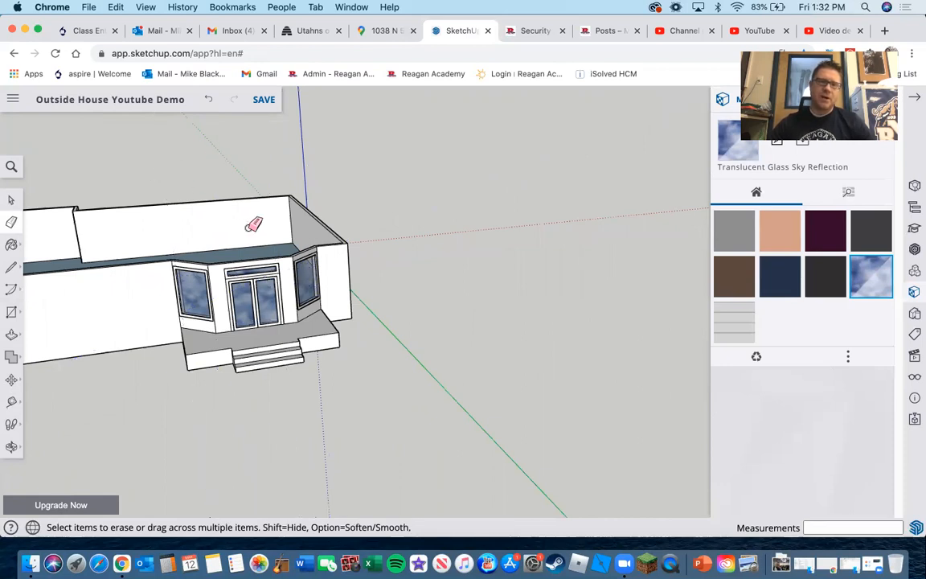
Examine the house around to its other side, ending at the blank projecting wall beside the single door's steps.
{"action": "scroll", "coordinate": [248, 228], "scroll_direction": "down", "scroll_amount": 1}
{"action": "middle_click_drag", "start_coordinate": [288, 315], "coordinate": [493, 268]}
{"action": "scroll", "coordinate": [306, 250], "scroll_direction": "up", "scroll_amount": 5}
{"action": "scroll", "coordinate": [494, 268], "scroll_direction": "down", "scroll_amount": 10}
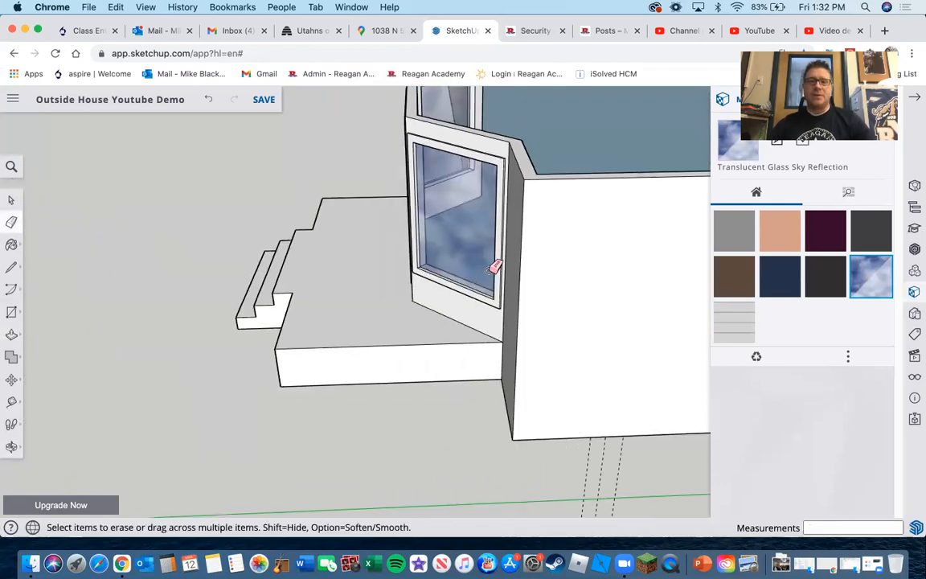
{"action": "middle_click_drag", "start_coordinate": [598, 278], "coordinate": [557, 307]}
{"action": "scroll", "coordinate": [556, 307], "scroll_direction": "up", "scroll_amount": 5}
{"action": "mouse_move", "coordinate": [513, 354]}
{"action": "middle_mouse_down"}
{"action": "mouse_move", "coordinate": [550, 316]}
{"action": "mouse_move", "coordinate": [515, 323]}
{"action": "middle_mouse_up"}
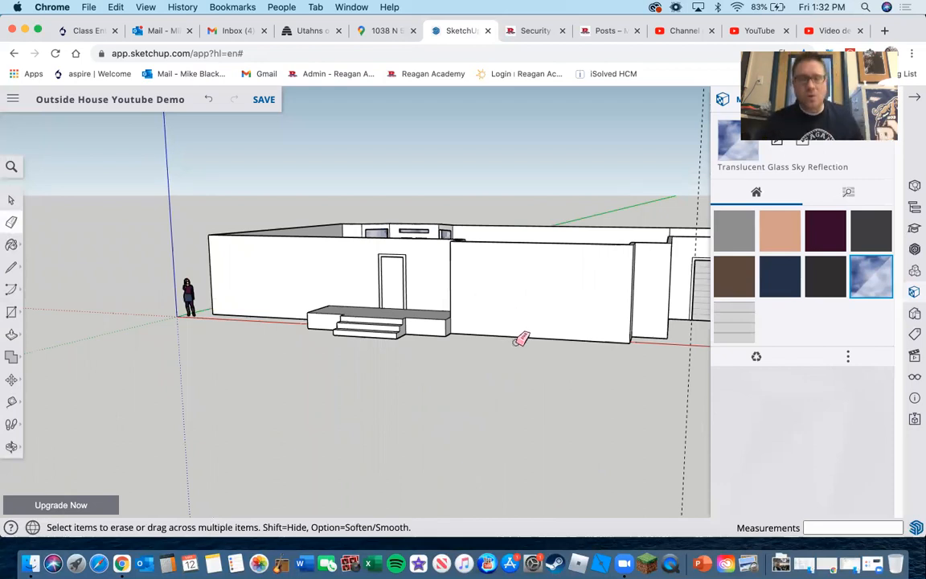
{"action": "scroll", "coordinate": [463, 279], "scroll_direction": "up", "scroll_amount": 5}
{"action": "scroll", "coordinate": [465, 283], "scroll_direction": "down", "scroll_amount": 3}
Try cutting a rectangular opening 6" deep through the blank wall beside the steps, and undo both the push and the rectangle.
{"action": "left_click", "coordinate": [11, 312]}
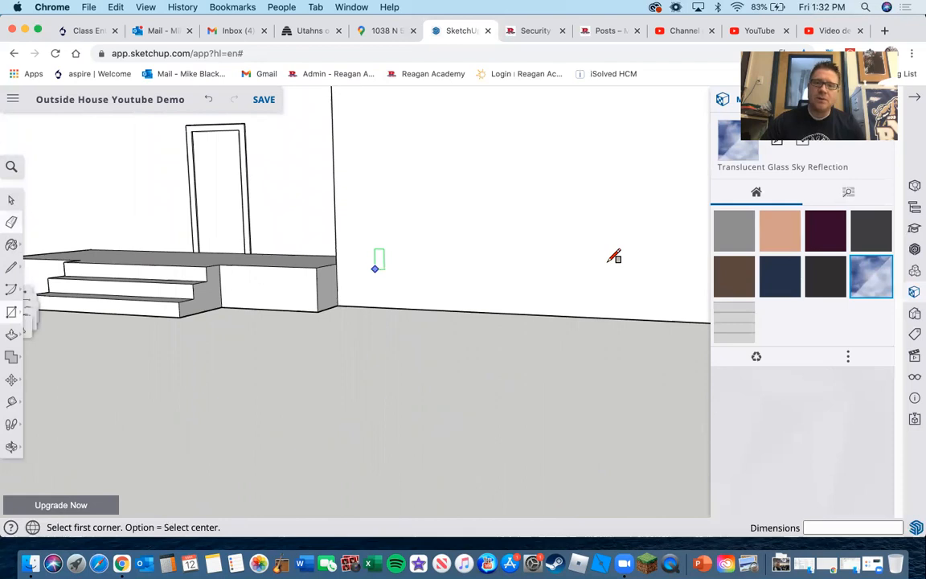
{"action": "left_click", "coordinate": [457, 137]}
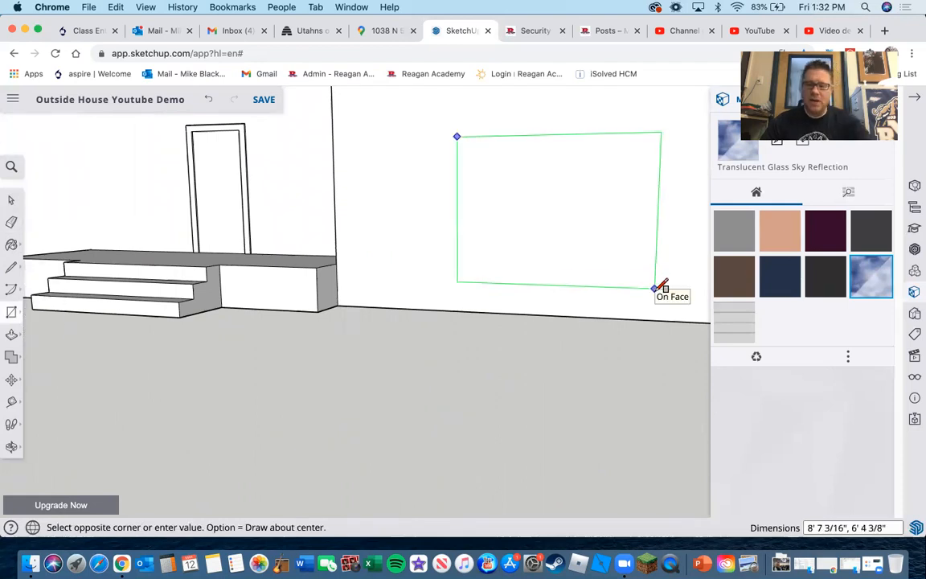
{"action": "left_click", "coordinate": [657, 287]}
{"action": "key", "text": "p"}
{"action": "left_click", "coordinate": [558, 250]}
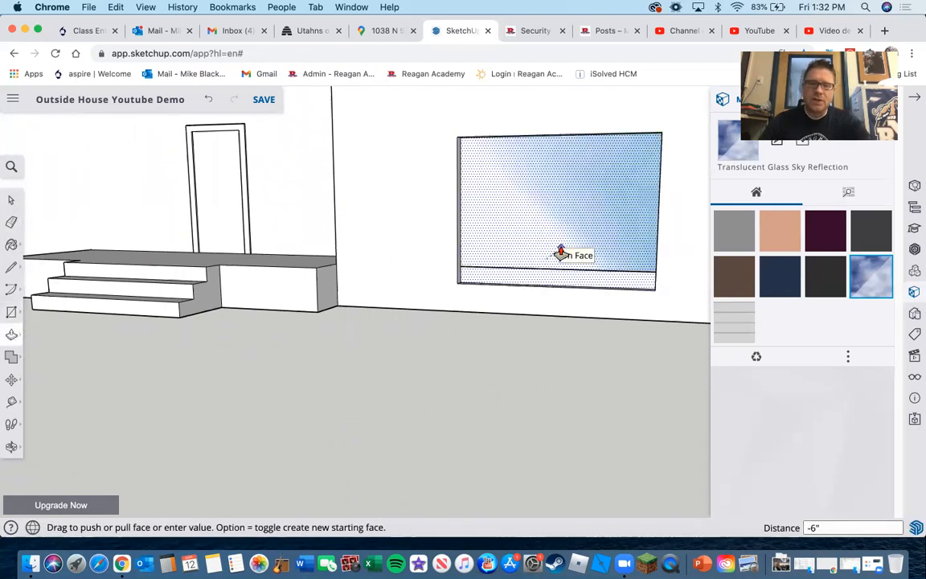
{"action": "left_click", "coordinate": [560, 253]}
{"action": "middle_click_drag", "start_coordinate": [513, 263], "coordinate": [398, 417]}
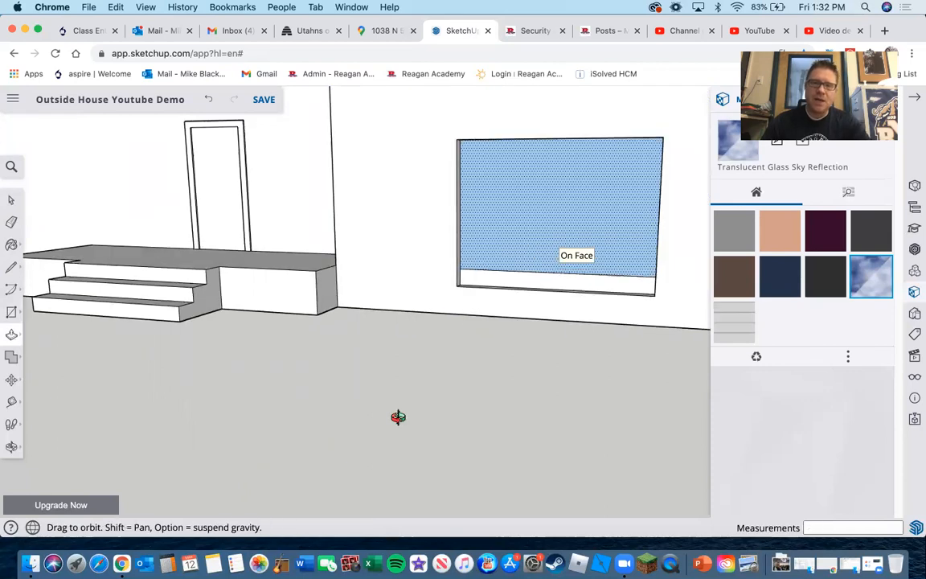
{"action": "middle_click_drag", "start_coordinate": [518, 295], "coordinate": [575, 258]}
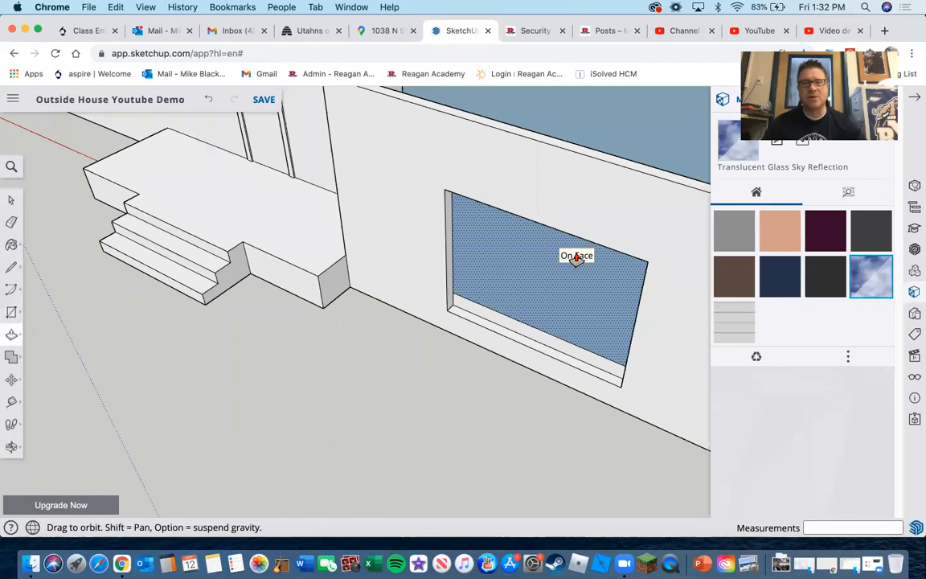
{"action": "key", "text": "super+z"}
{"action": "key", "text": "super+z"}
Place two horizontal guides across the blank wall, one above its base edge and one 1' below its top edge.
{"action": "scroll", "coordinate": [395, 309], "scroll_direction": "down", "scroll_amount": 5}
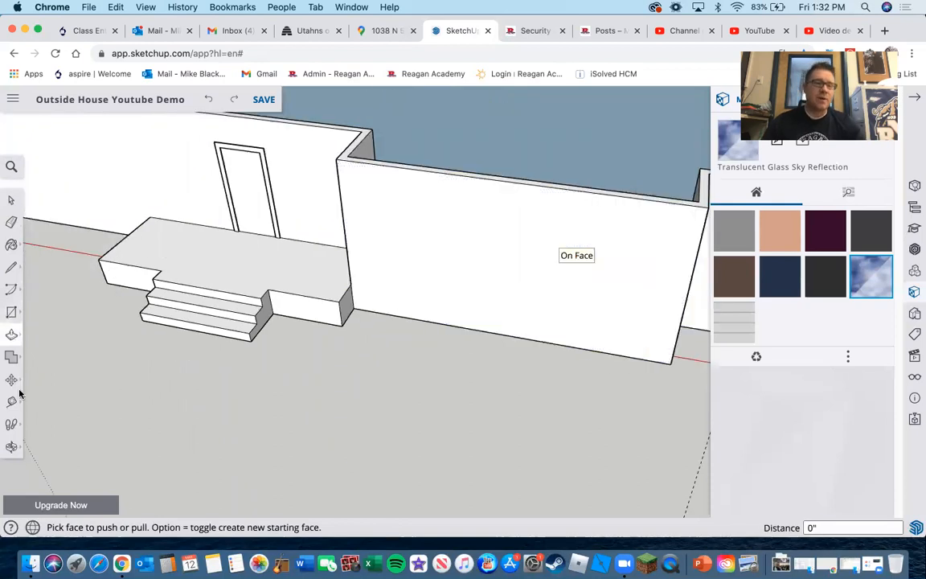
{"action": "key", "text": "t"}
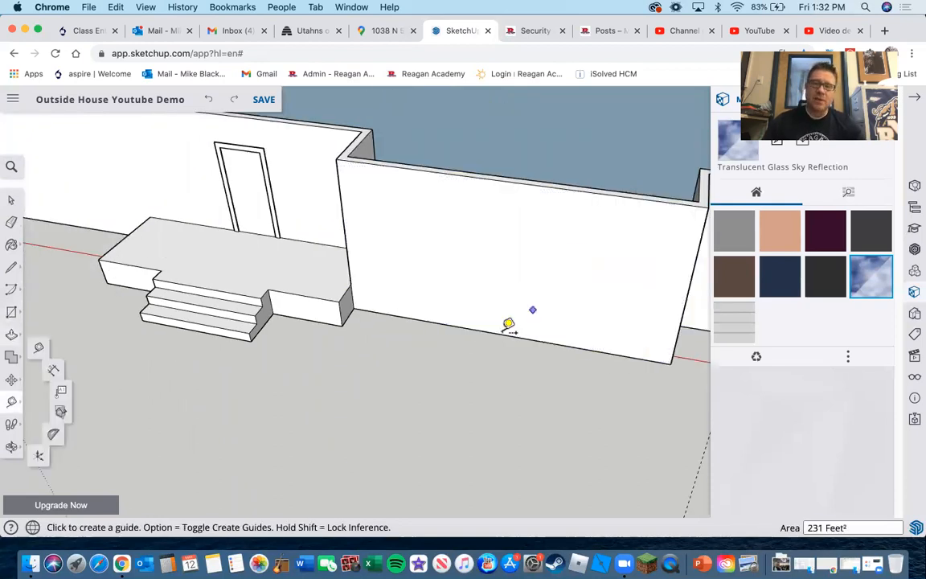
{"action": "left_click", "coordinate": [505, 333]}
{"action": "left_click", "coordinate": [512, 297]}
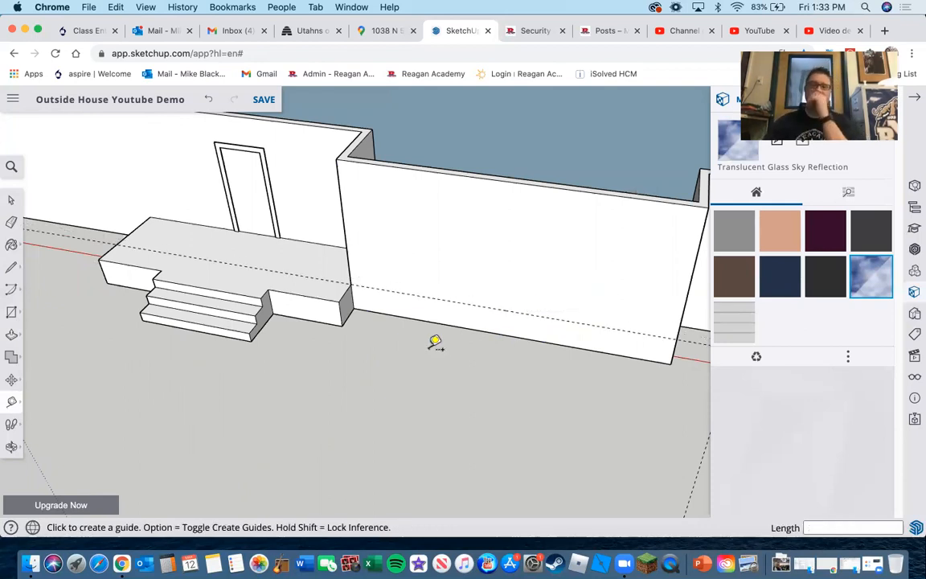
{"action": "middle_click_drag", "start_coordinate": [435, 347], "coordinate": [438, 152]}
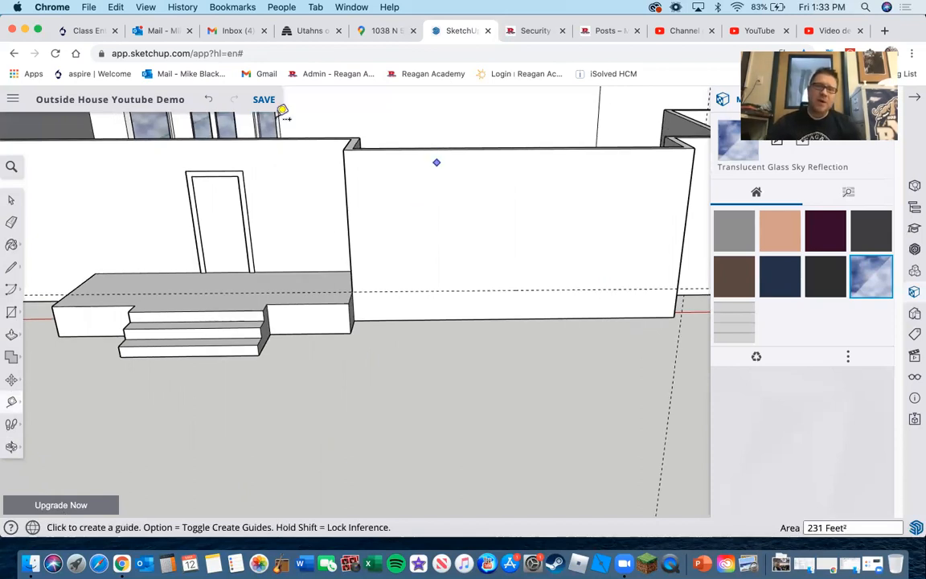
{"action": "scroll", "coordinate": [239, 189], "scroll_direction": "down", "scroll_amount": 3}
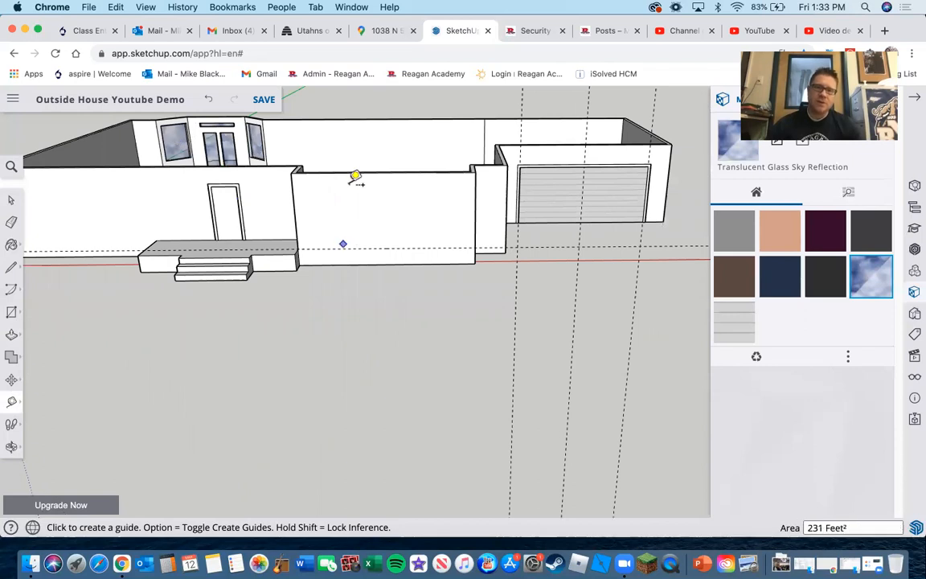
{"action": "scroll", "coordinate": [355, 178], "scroll_direction": "up", "scroll_amount": 4}
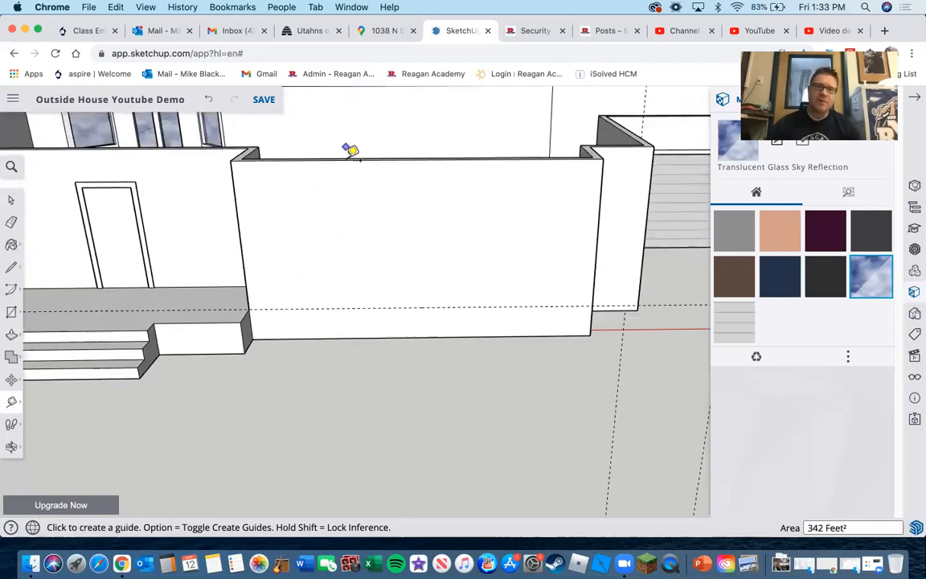
{"action": "left_click", "coordinate": [347, 160]}
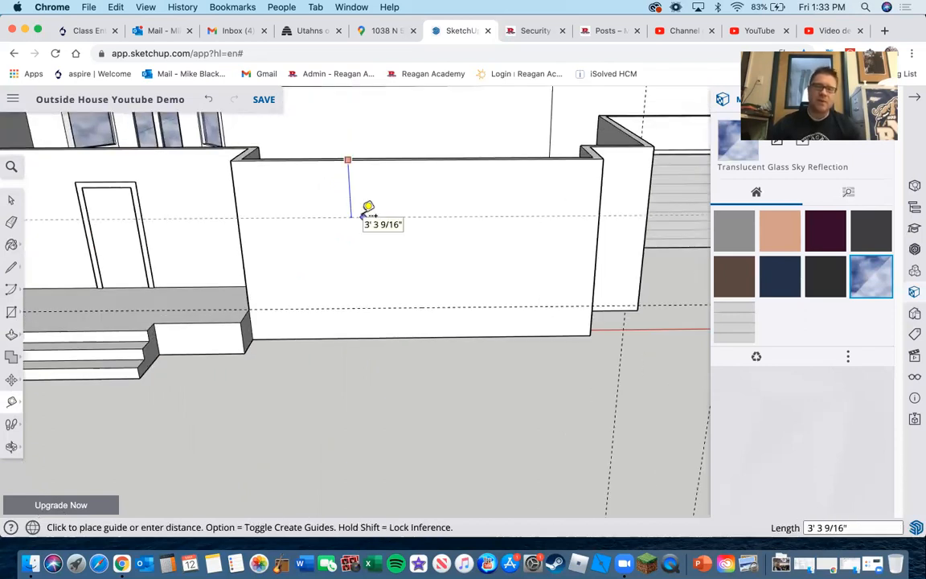
{"action": "left_click", "coordinate": [368, 212]}
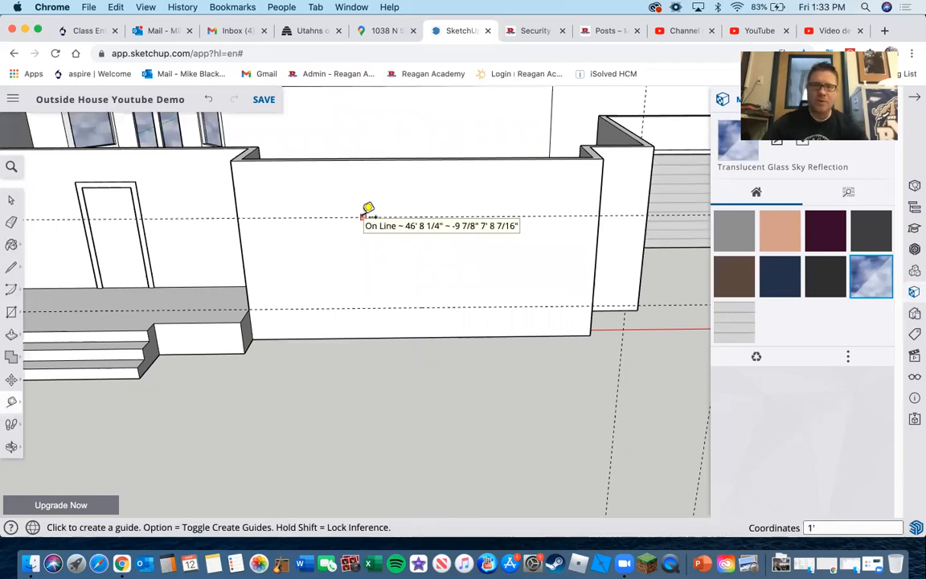
{"action": "left_click", "coordinate": [367, 212]}
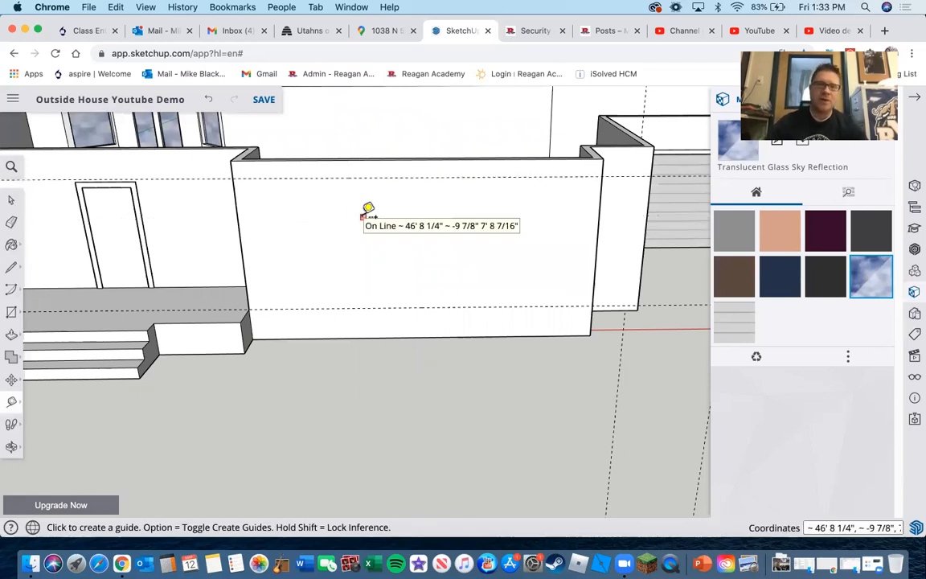
{"action": "left_click", "coordinate": [244, 214]}
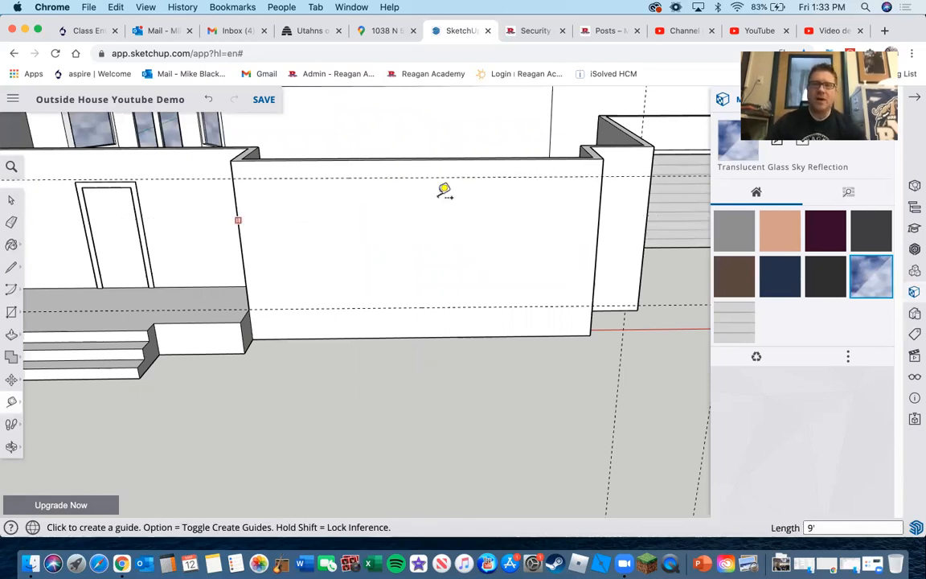
{"action": "left_click", "coordinate": [242, 223]}
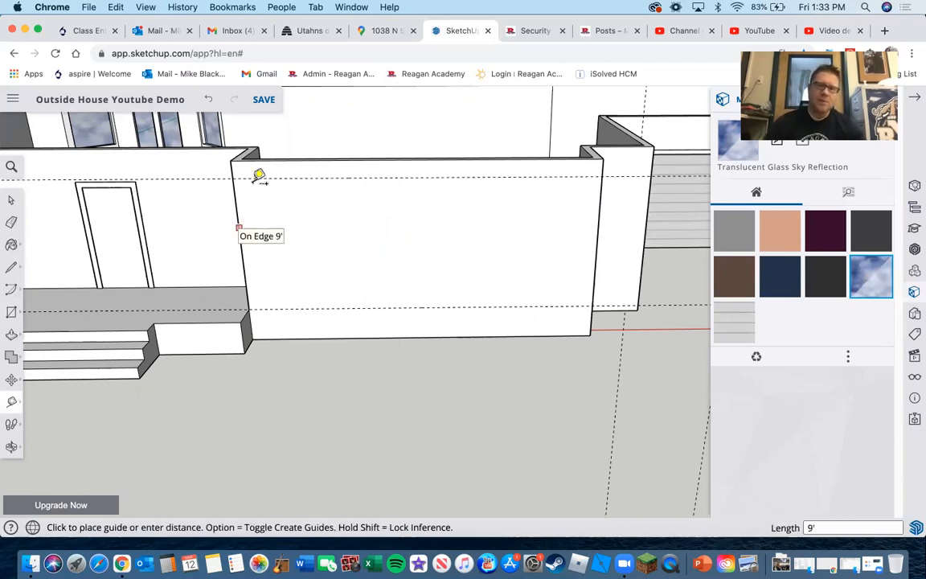
{"action": "left_click", "coordinate": [407, 187]}
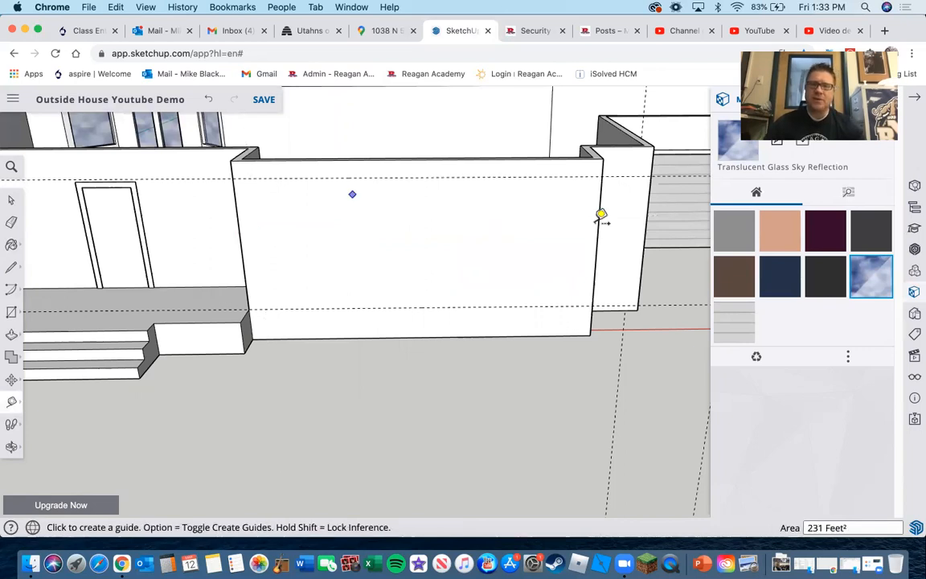
Place vertical guides at the wall's midpoint, 10' 6" from its side edge, and slightly inside each of its two side edges.
{"action": "left_click", "coordinate": [599, 223]}
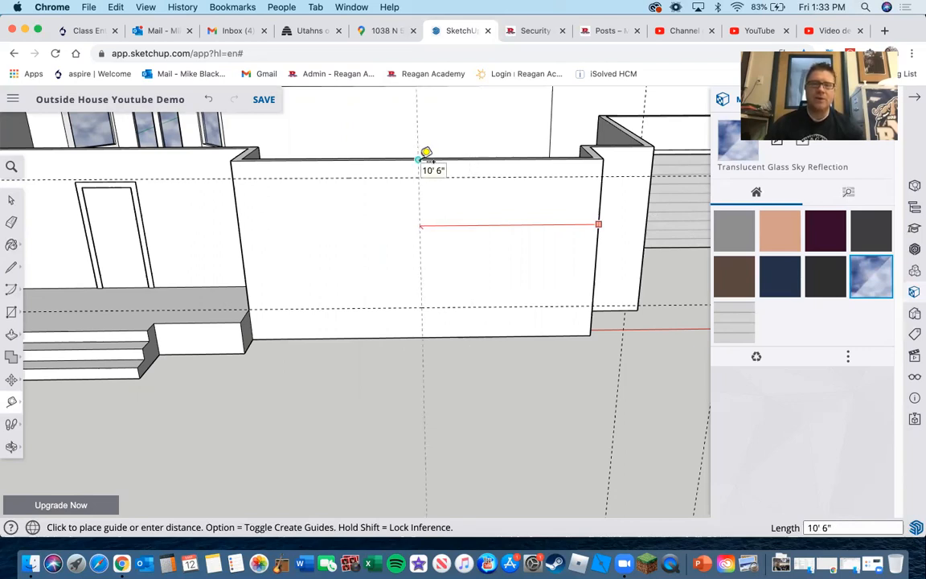
{"action": "left_click", "coordinate": [426, 153]}
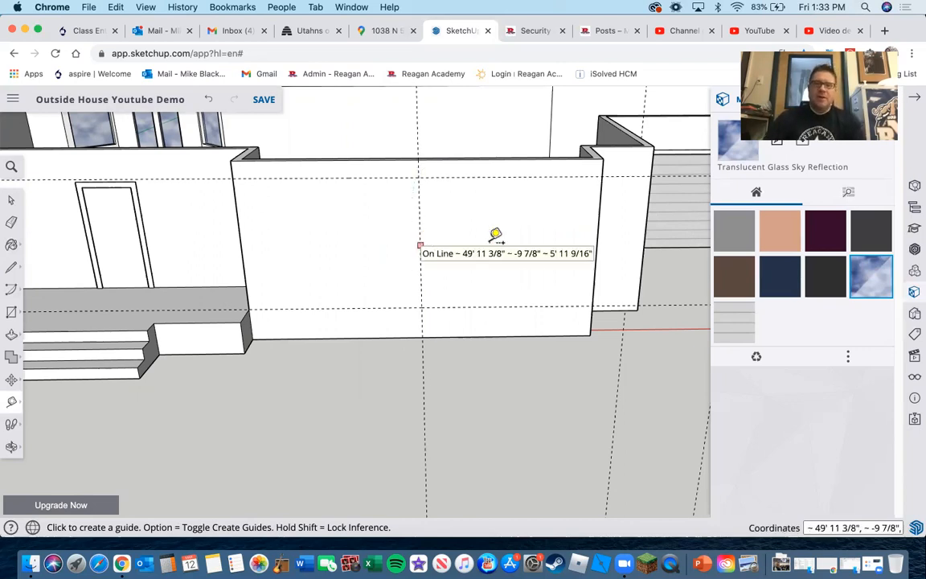
{"action": "left_click", "coordinate": [600, 211]}
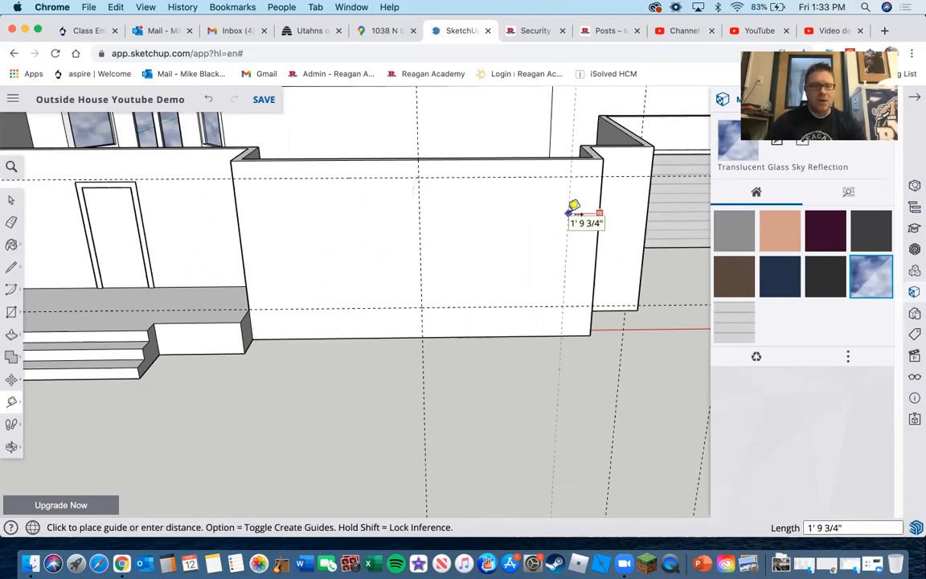
{"action": "left_click", "coordinate": [570, 212]}
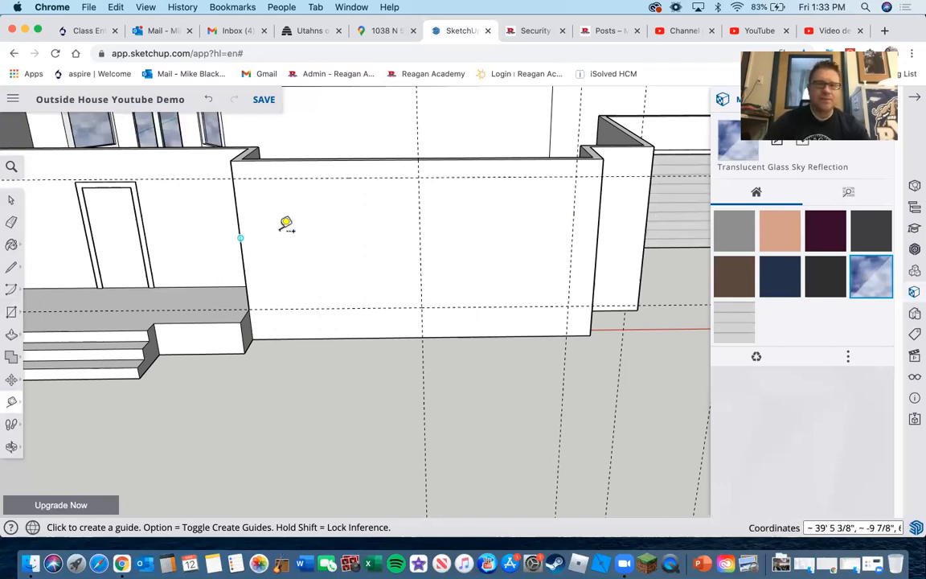
{"action": "left_click", "coordinate": [242, 238]}
{"action": "left_click", "coordinate": [271, 226]}
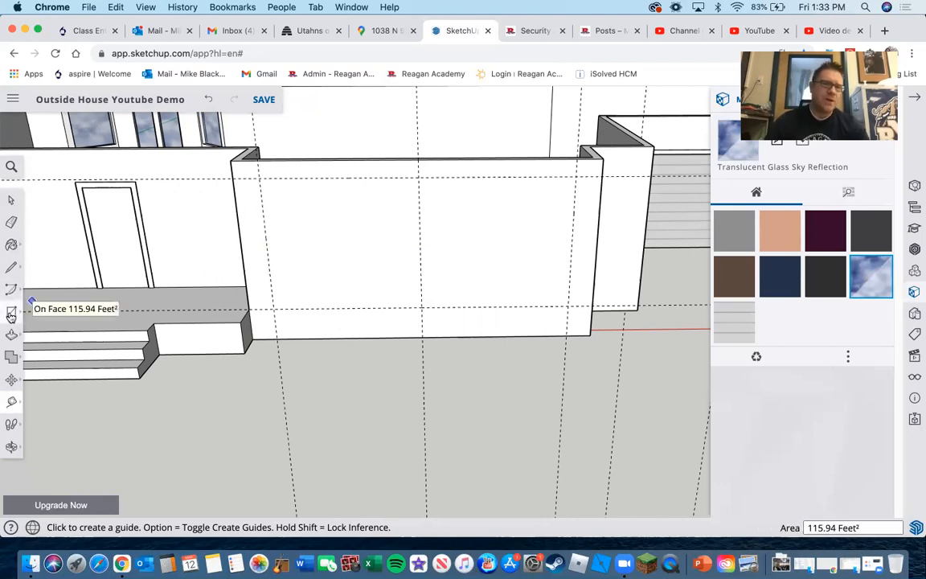
Draw two adjacent 9' by 8' window rectangles between the guides, sharing an edge on the wall's center guide.
{"action": "key", "text": "r"}
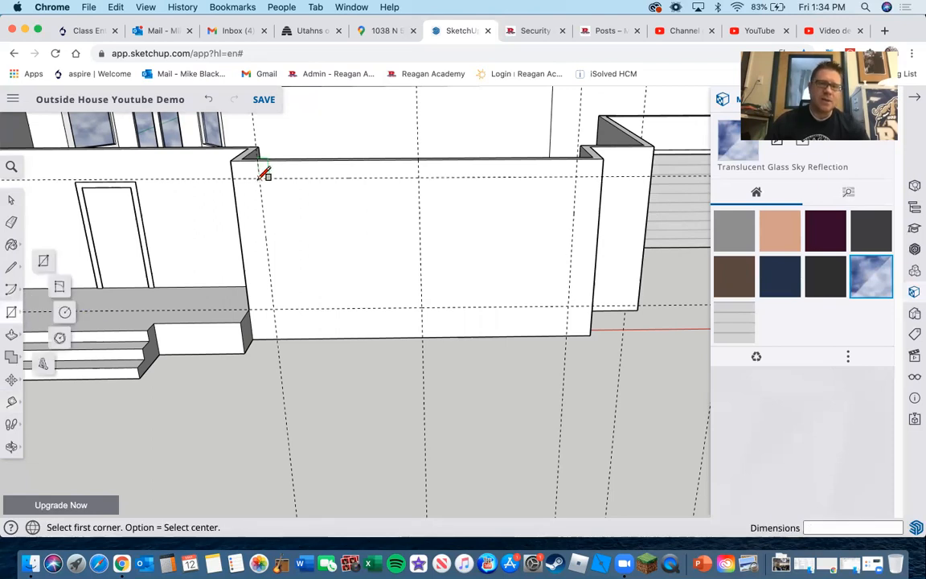
{"action": "left_click", "coordinate": [260, 177]}
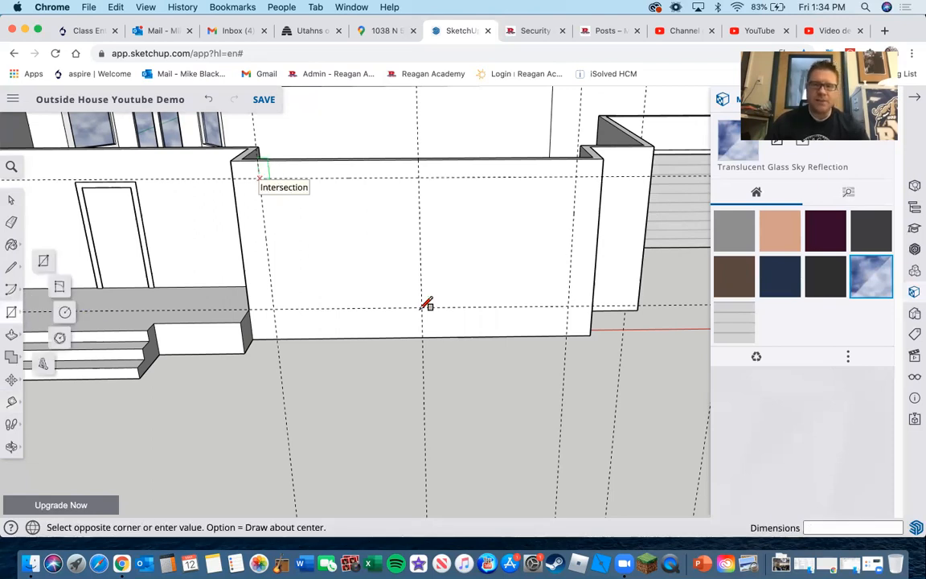
{"action": "left_click", "coordinate": [419, 177]}
{"action": "left_click", "coordinate": [571, 305]}
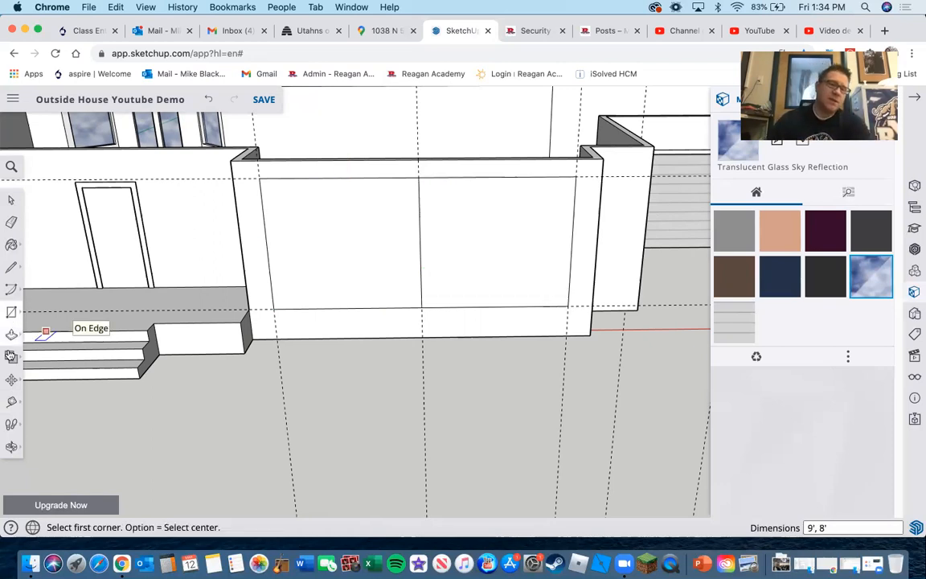
Place a vertical guide through the middle of the left window rectangle, 4' 6" from its outer edge.
{"action": "key", "text": "t"}
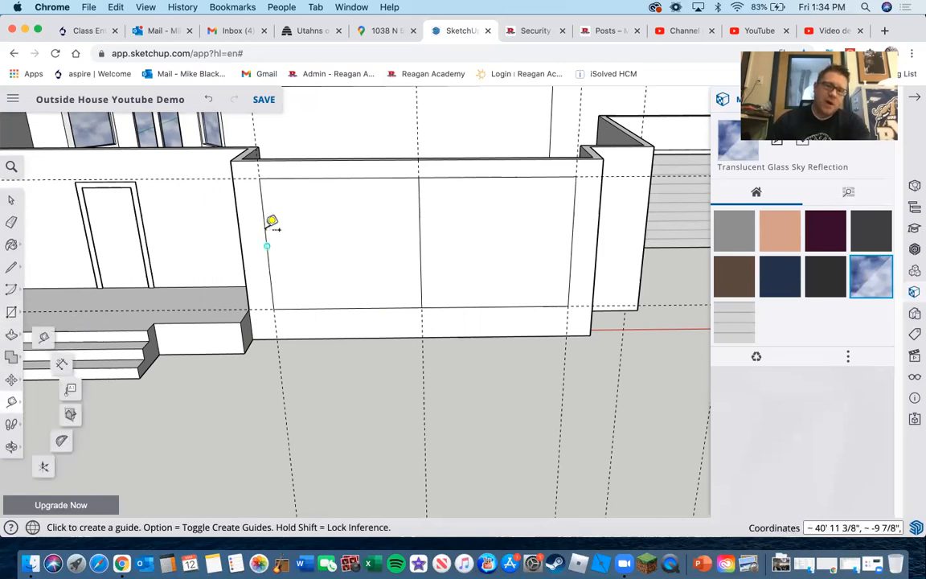
{"action": "left_click", "coordinate": [266, 230]}
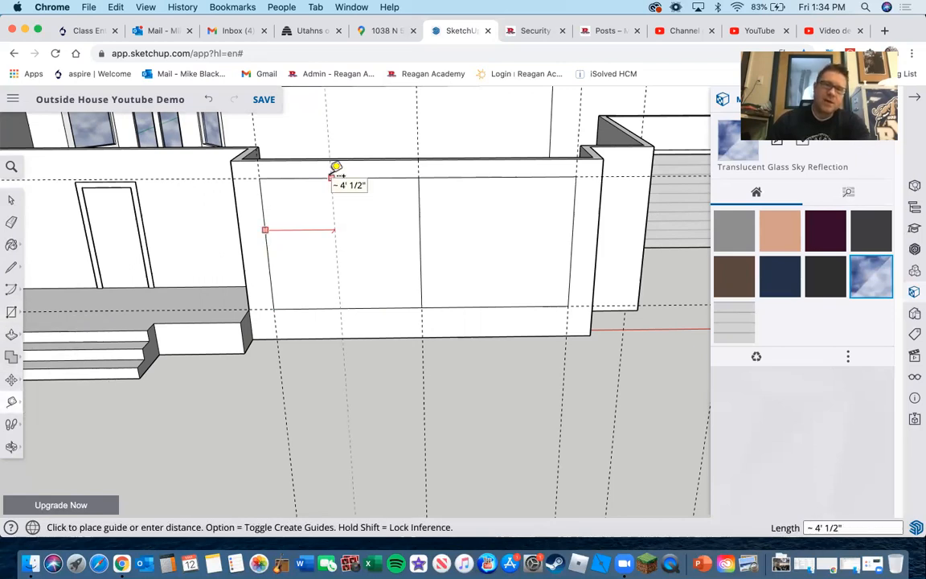
{"action": "left_click", "coordinate": [343, 170]}
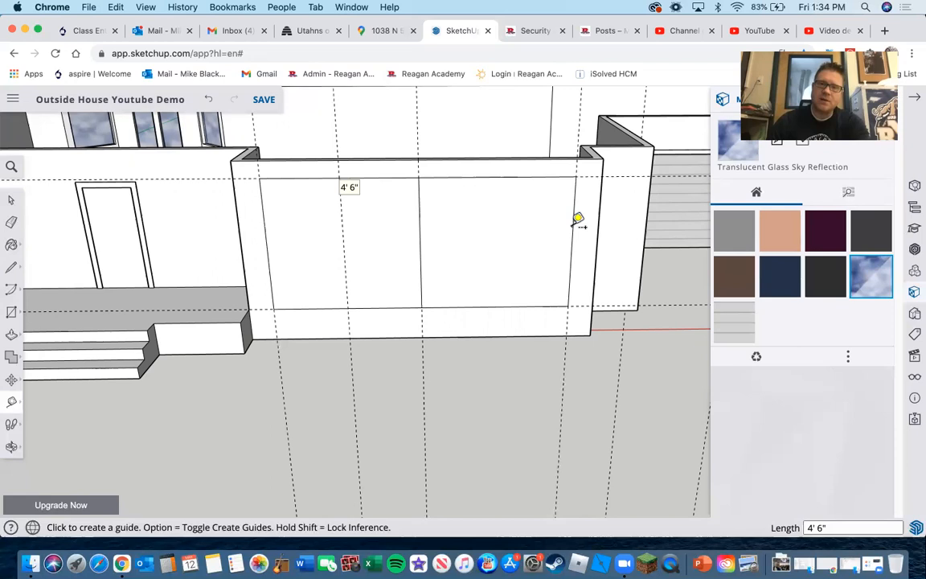
Place a vertical guide through the middle of the right window rectangle and guides 3" to each side of the shared center edge.
{"action": "left_click", "coordinate": [496, 176]}
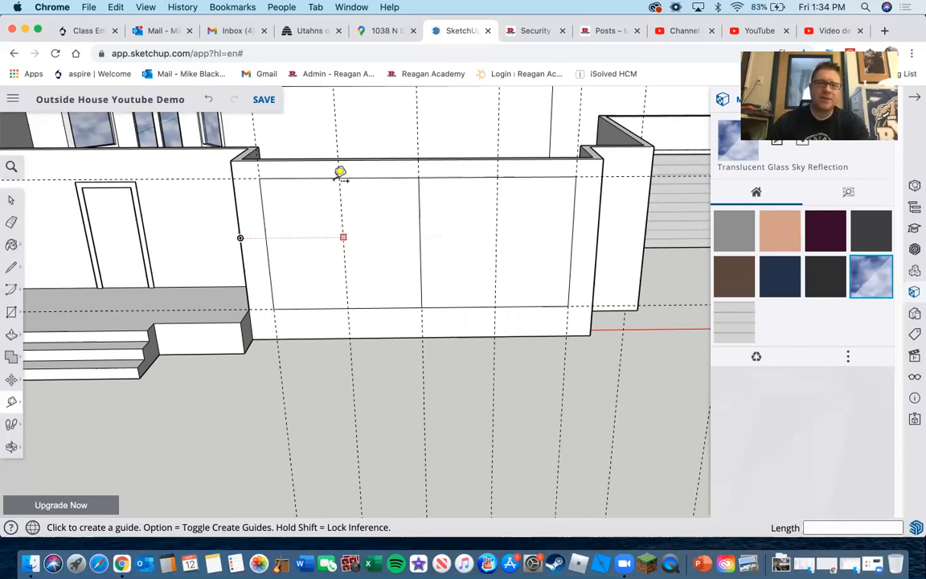
{"action": "scroll", "coordinate": [348, 225], "scroll_direction": "up", "scroll_amount": 2}
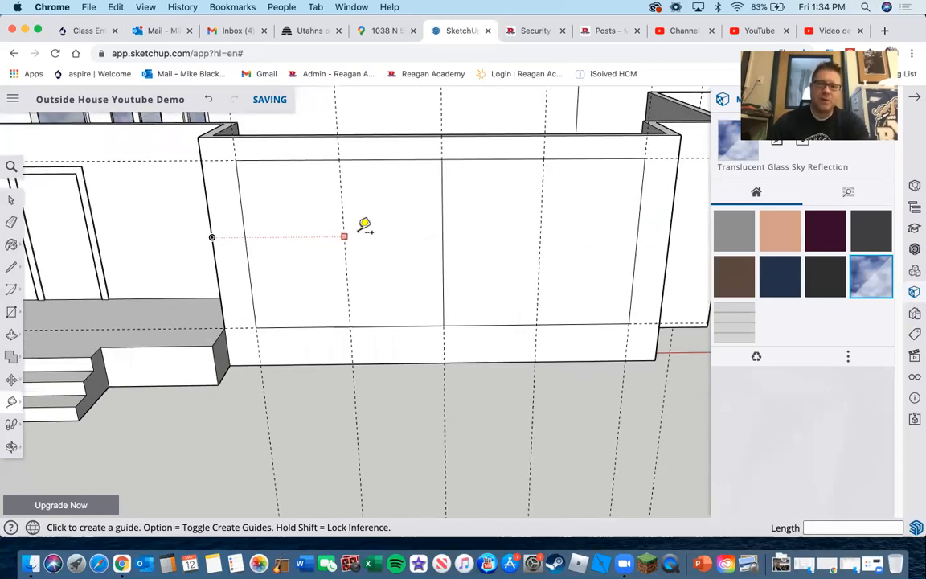
{"action": "left_click", "coordinate": [443, 246]}
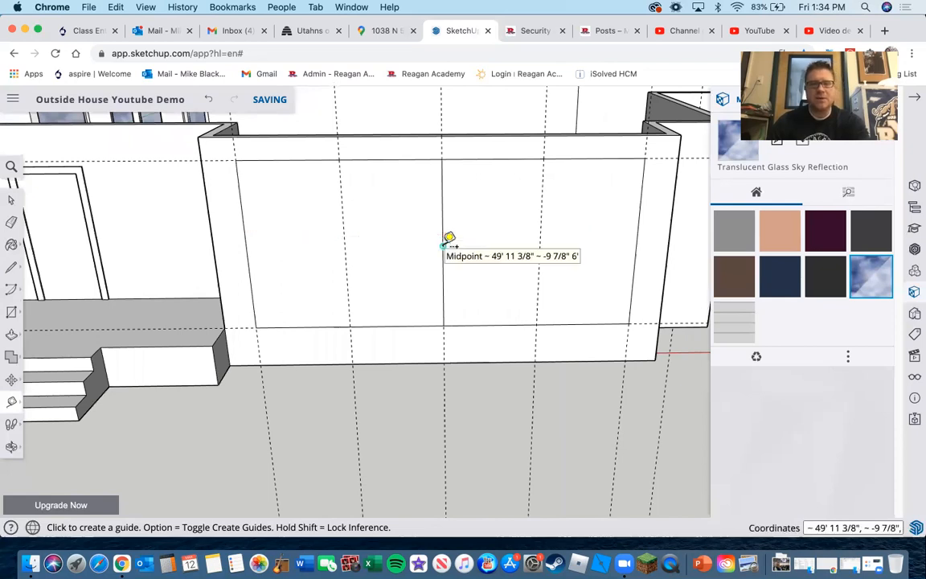
{"action": "scroll", "coordinate": [444, 243], "scroll_direction": "up", "scroll_amount": 3}
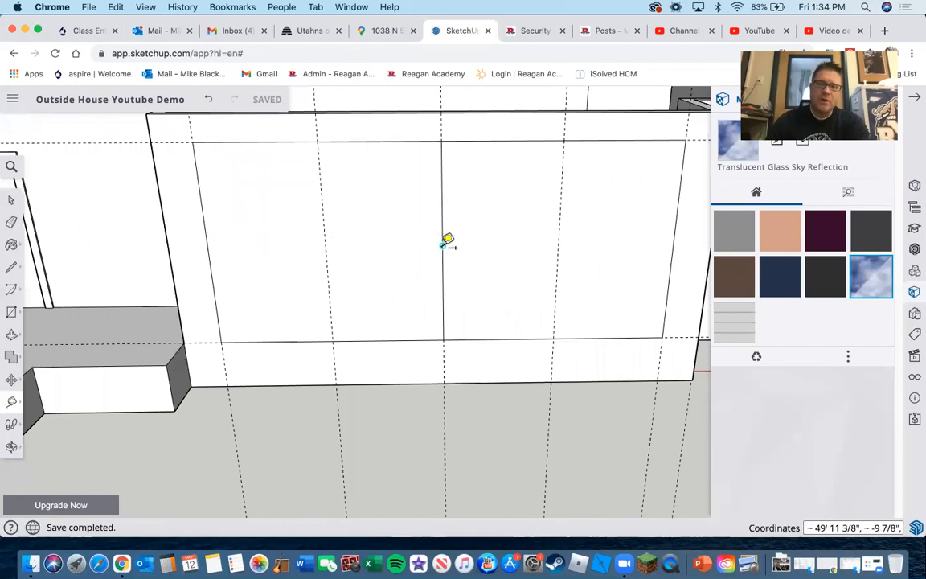
{"action": "left_click", "coordinate": [443, 246]}
{"action": "left_click", "coordinate": [463, 244]}
{"action": "type", "text": "3"}
{"action": "key", "text": "Return"}
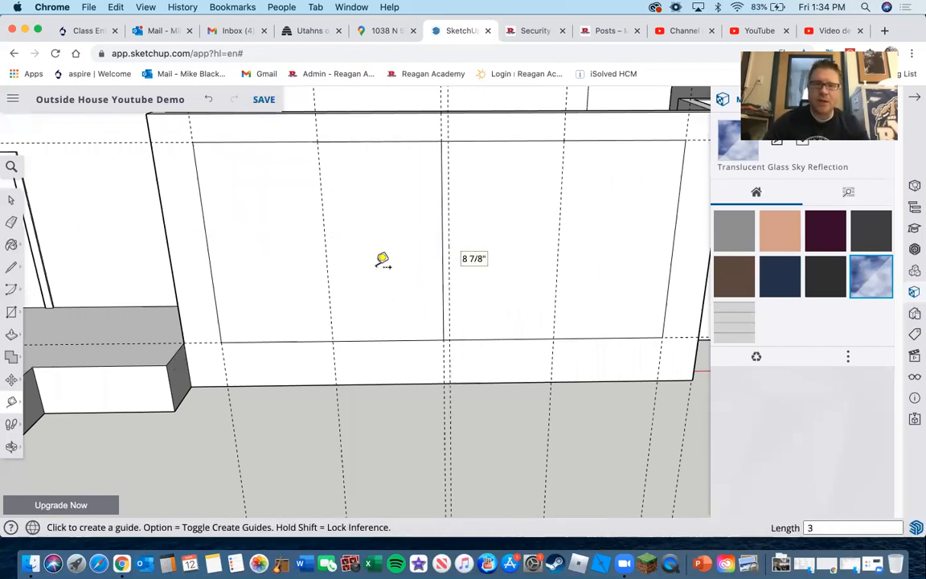
{"action": "left_click", "coordinate": [431, 239]}
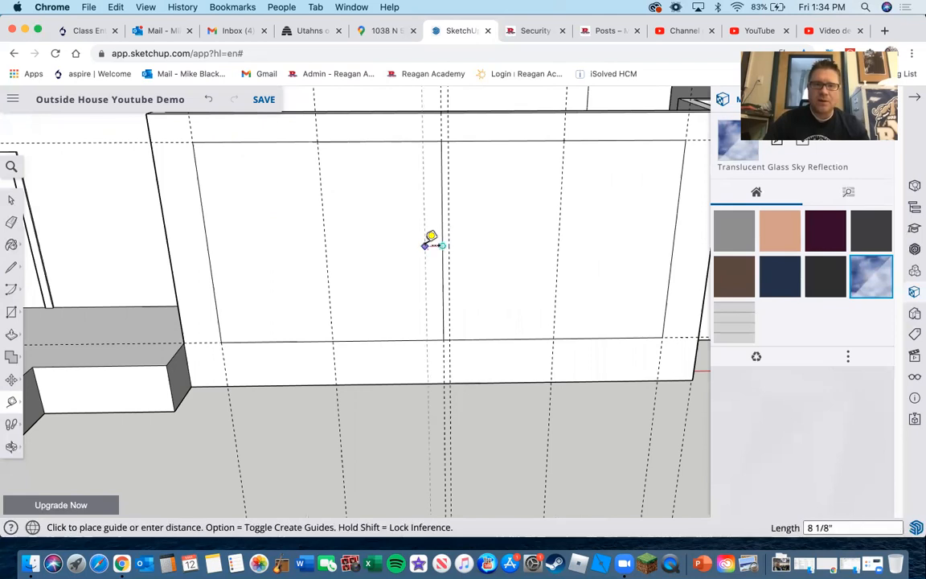
{"action": "left_click", "coordinate": [438, 239]}
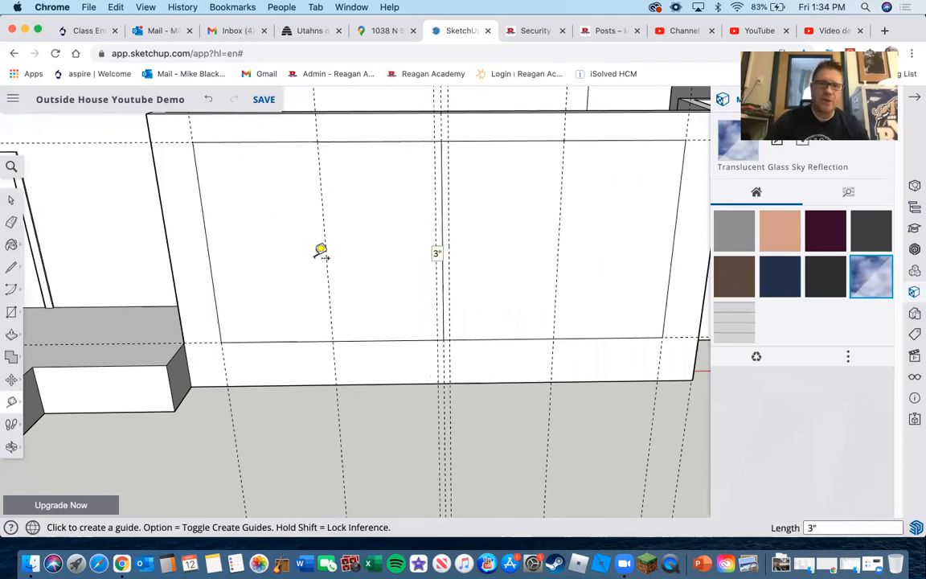
Place vertical guides 3" to each side of the left window rectangle's middle guide.
{"action": "left_click", "coordinate": [330, 213]}
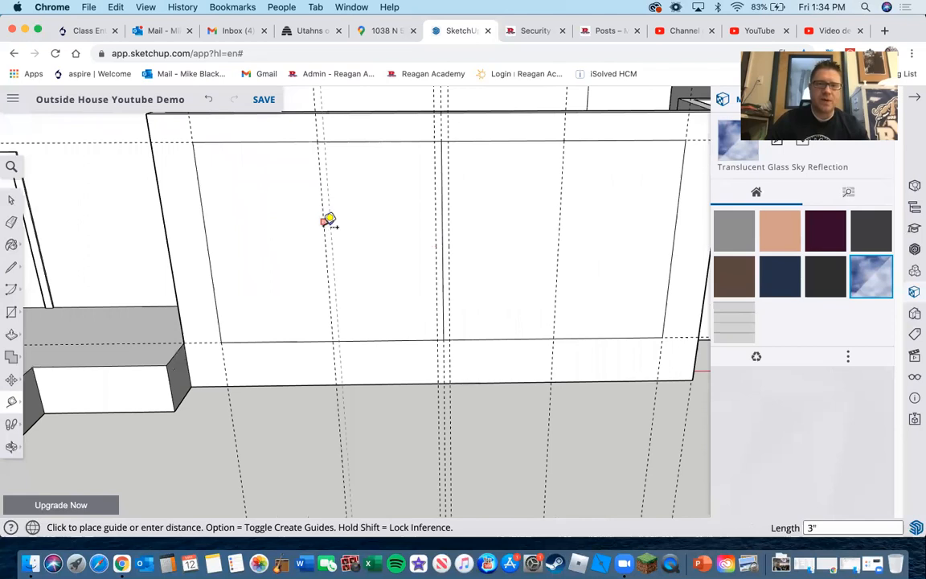
{"action": "left_click", "coordinate": [330, 220]}
{"action": "left_click", "coordinate": [330, 218]}
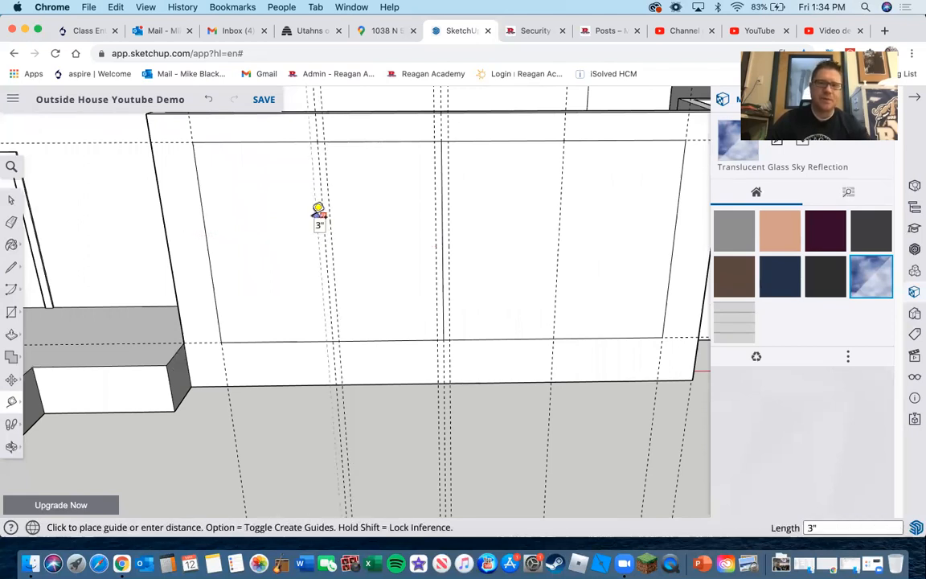
{"action": "left_click", "coordinate": [319, 211]}
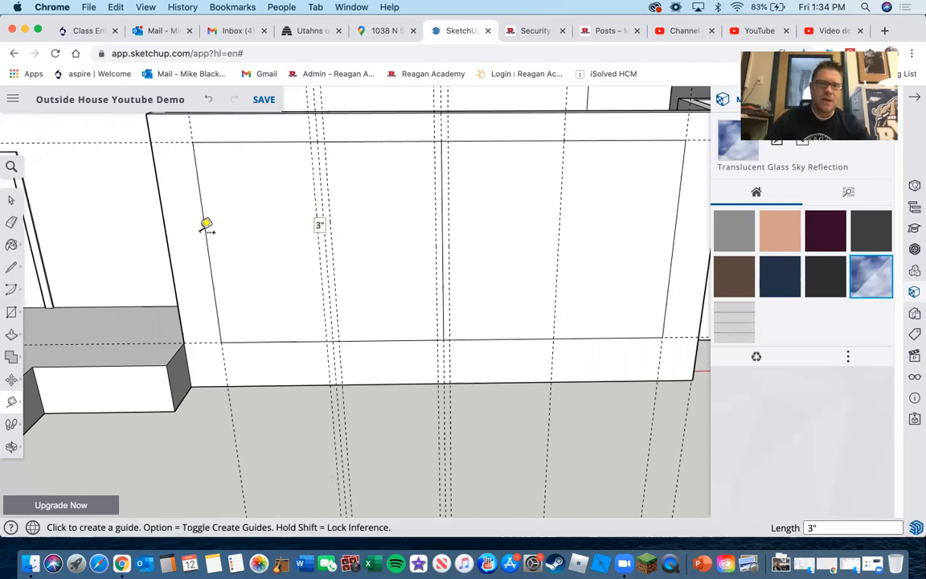
Place vertical guides 3" to each side of the right window rectangle's middle guide.
{"action": "left_click", "coordinate": [561, 230]}
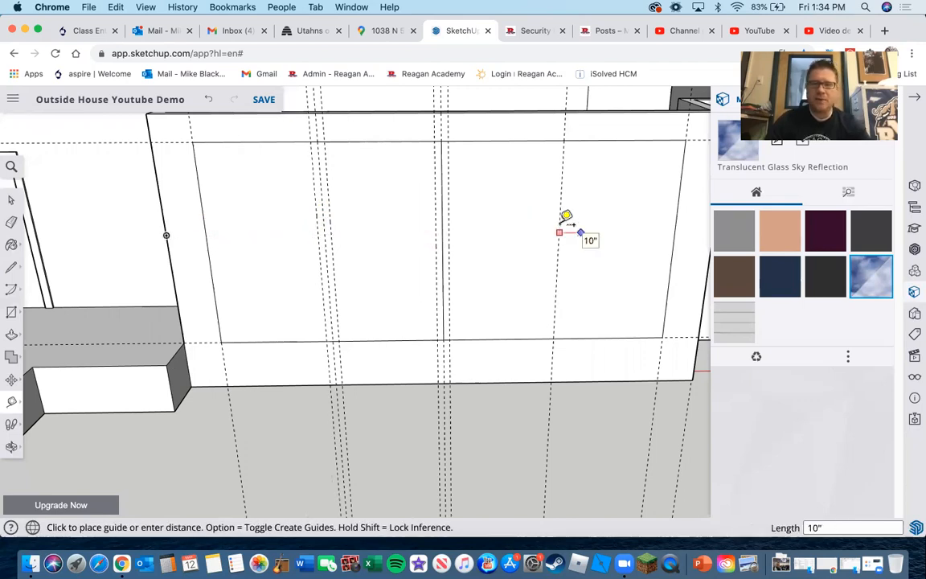
{"action": "left_click", "coordinate": [565, 215]}
{"action": "left_click", "coordinate": [571, 215]}
{"action": "left_click", "coordinate": [565, 216]}
{"action": "left_click", "coordinate": [564, 215]}
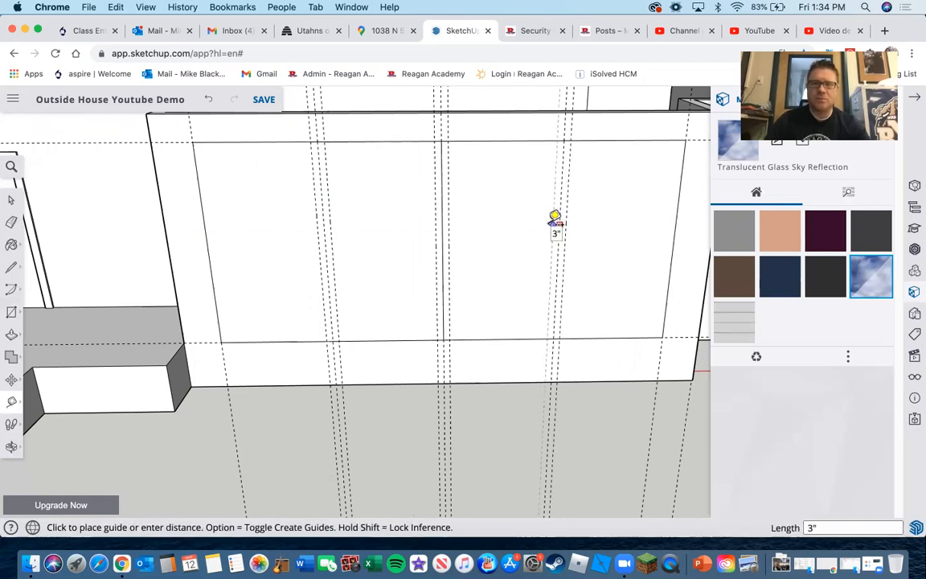
{"action": "left_click", "coordinate": [554, 217]}
Draw an 8' by 4' 3" pane rectangle from the left window's upper outer corner to the nearest guide beside its middle.
{"action": "scroll", "coordinate": [221, 297], "scroll_direction": "down", "scroll_amount": 1}
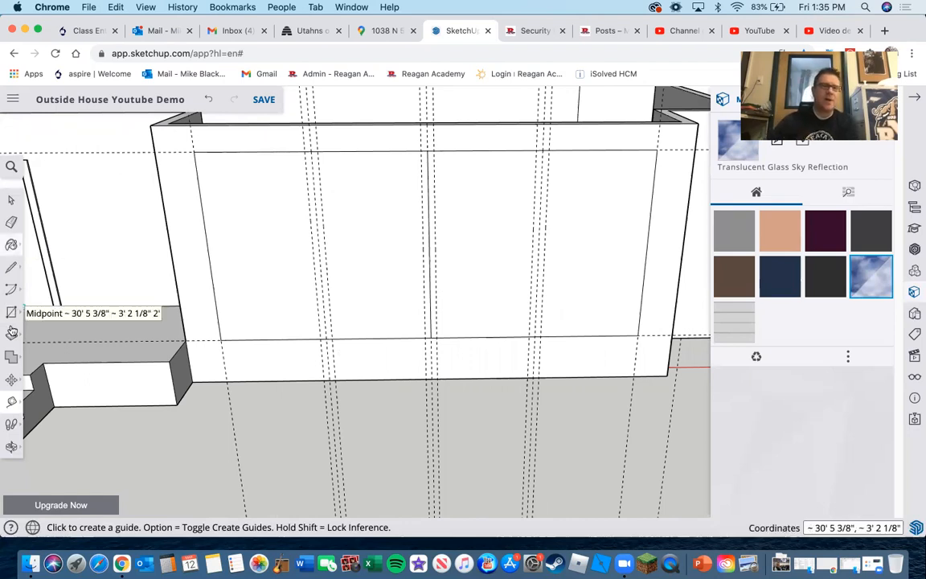
{"action": "left_click", "coordinate": [11, 314]}
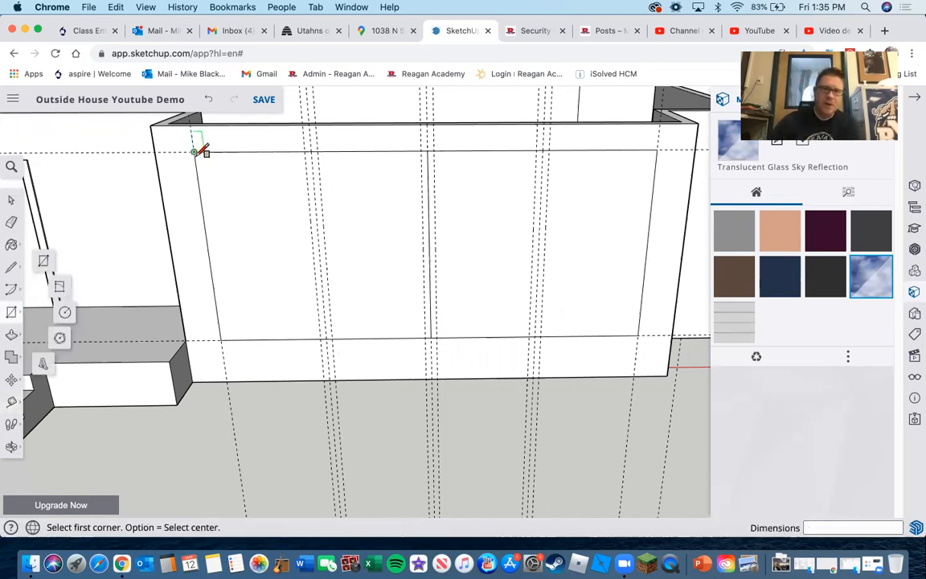
{"action": "left_click", "coordinate": [194, 151]}
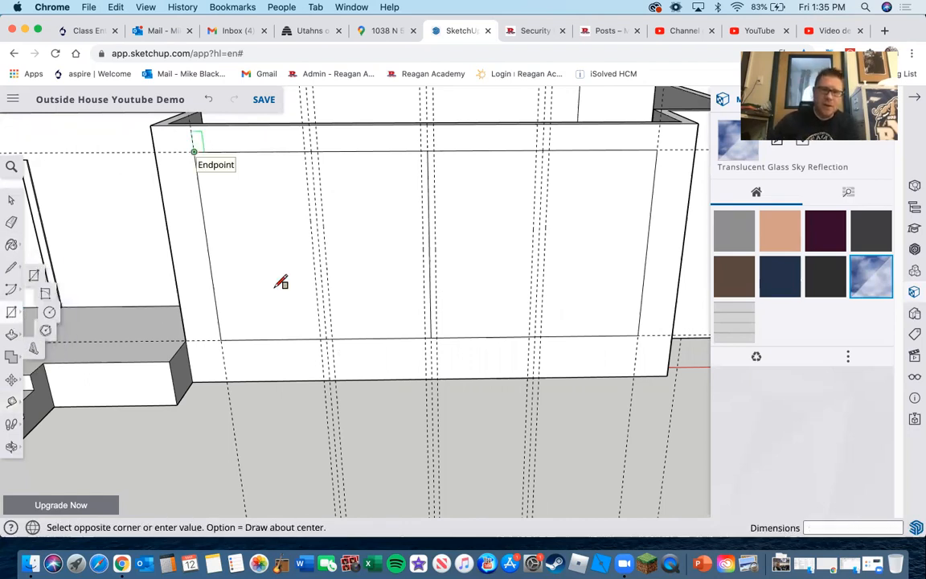
{"action": "left_click", "coordinate": [325, 336]}
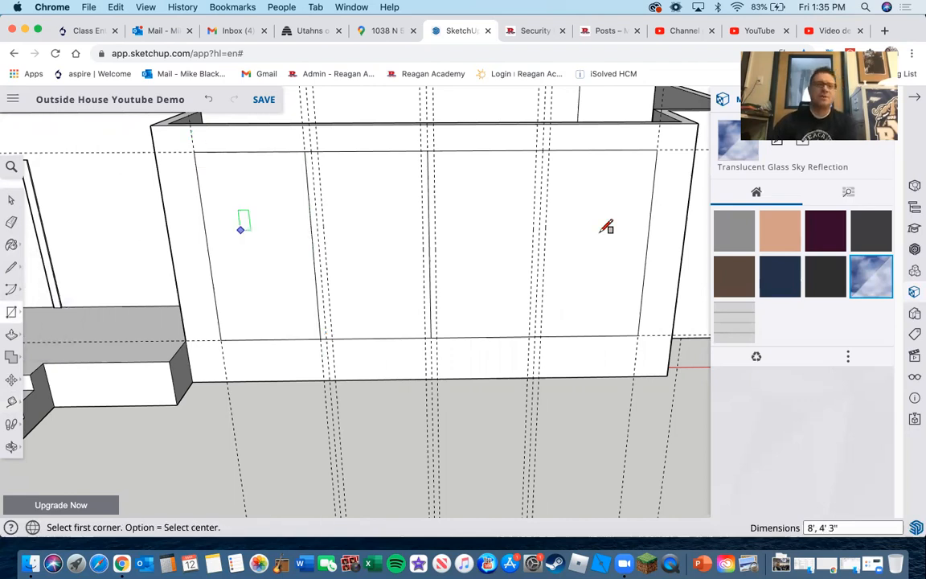
Offset the new pane rectangle's edges inward by 4" to form its frame.
{"action": "left_click", "coordinate": [10, 201]}
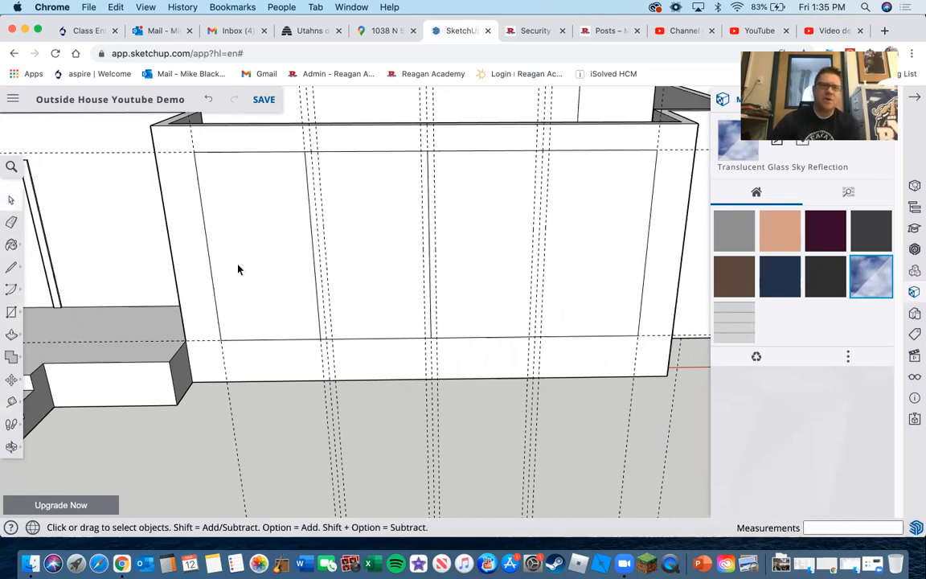
{"action": "left_click", "coordinate": [239, 280]}
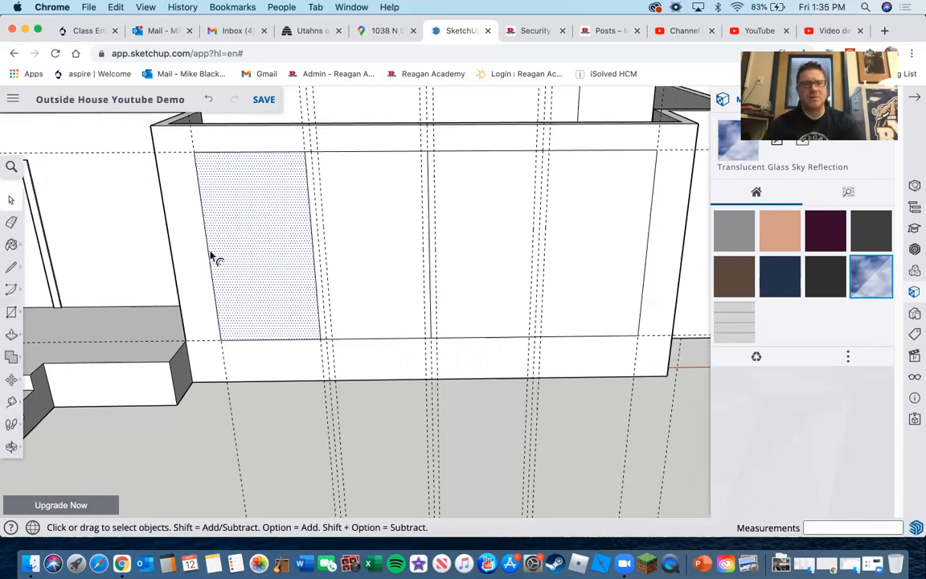
{"action": "type", "text": "f"}
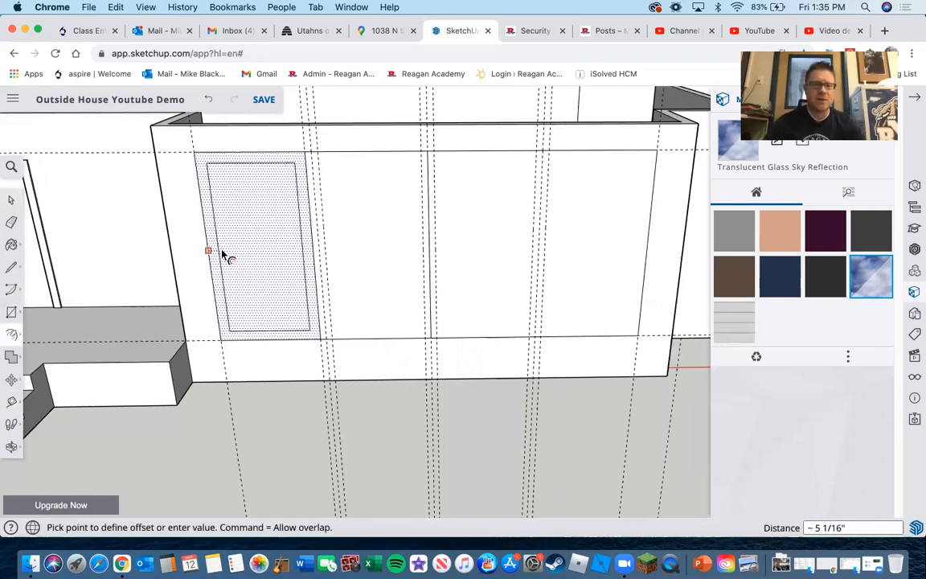
{"action": "type", "text": "4"}
{"action": "key", "text": "Return"}
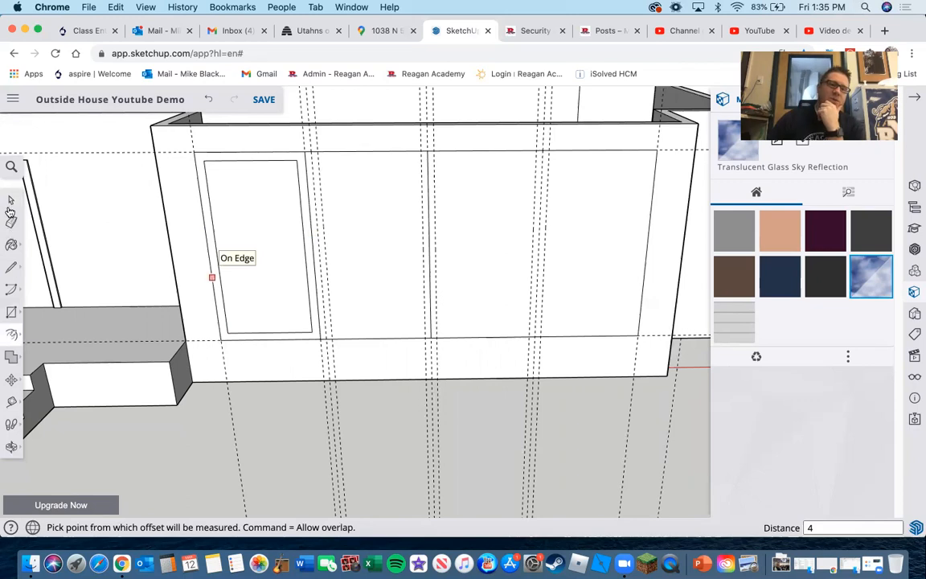
Try to copy the framed pane's outer and inner outlines into the other half of the left window, then undo the pasted copy.
{"action": "key", "text": "space"}
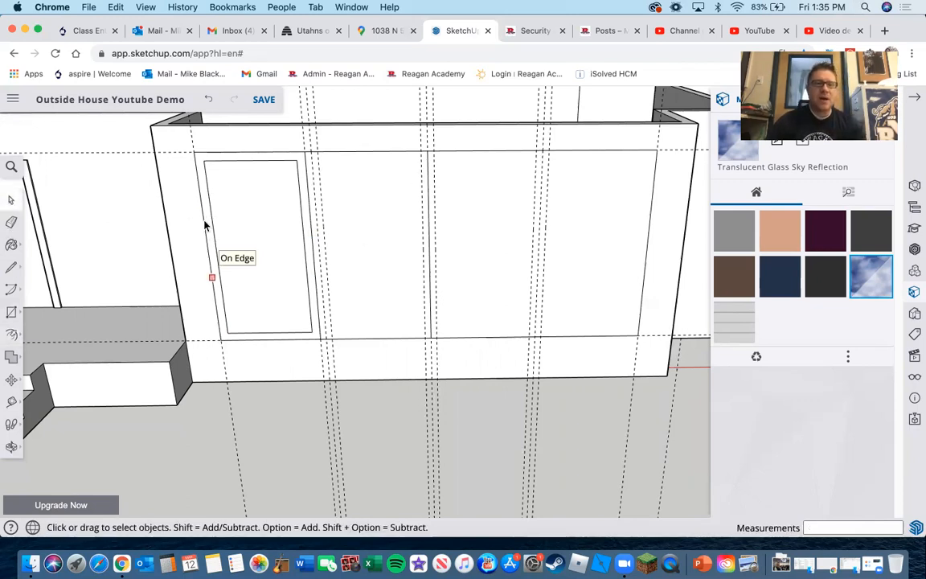
{"action": "scroll", "coordinate": [205, 226], "scroll_direction": "up", "scroll_amount": 5}
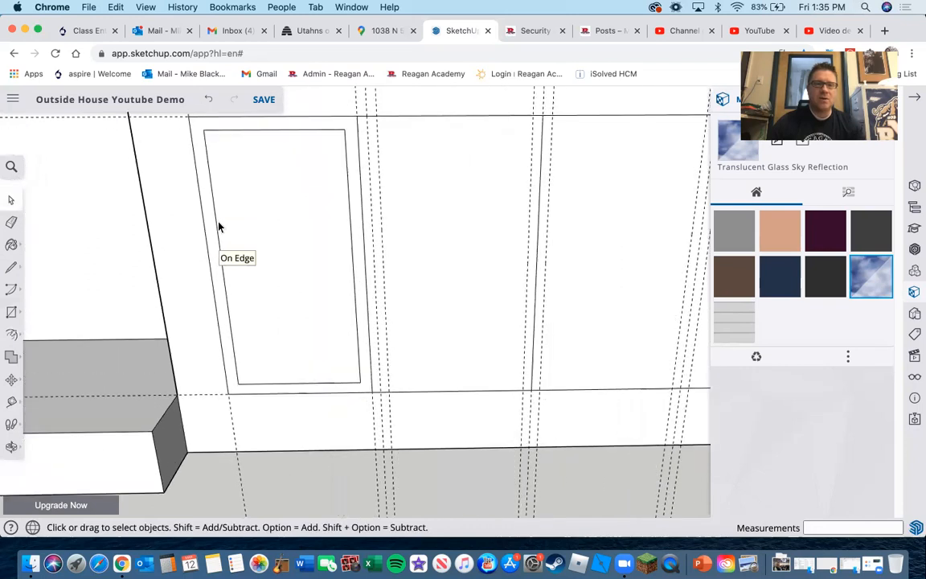
{"action": "scroll", "coordinate": [219, 227], "scroll_direction": "down", "scroll_amount": 1}
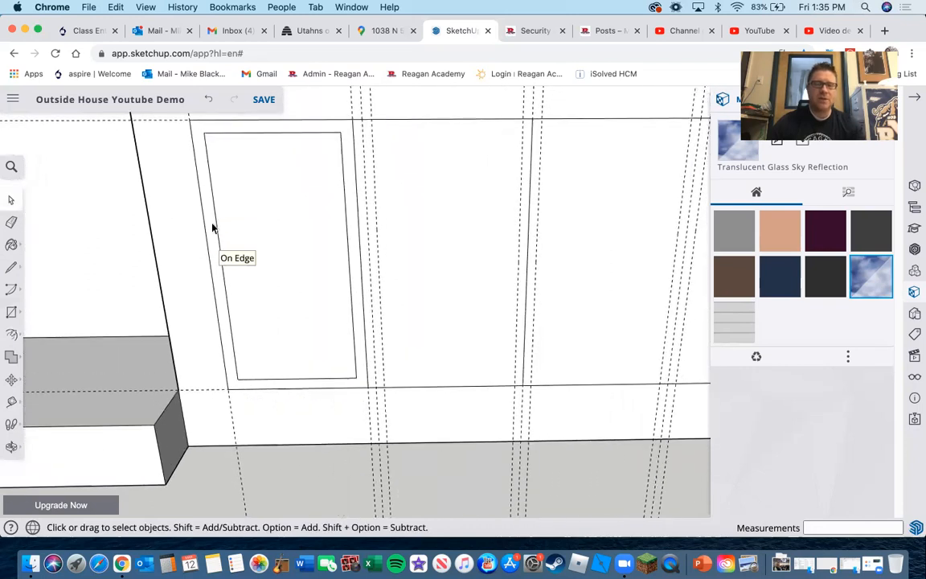
{"action": "left_click", "coordinate": [207, 233]}
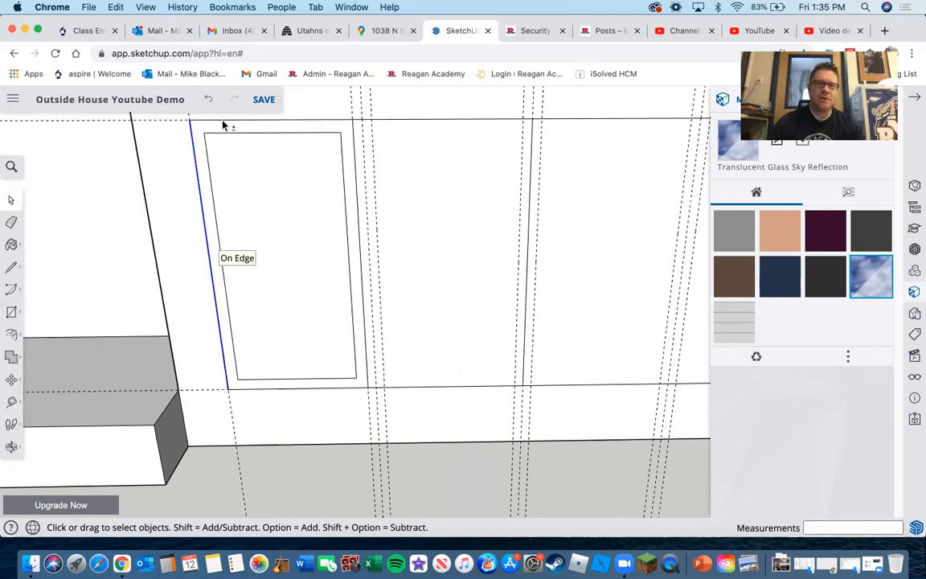
{"action": "left_click", "coordinate": [238, 123], "text": "shift"}
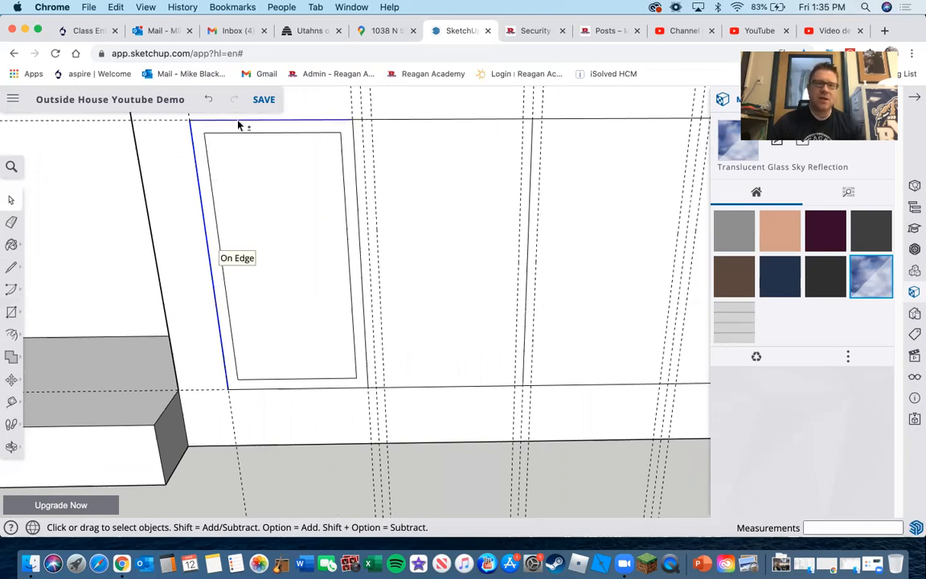
{"action": "left_click", "coordinate": [355, 155], "text": "shift"}
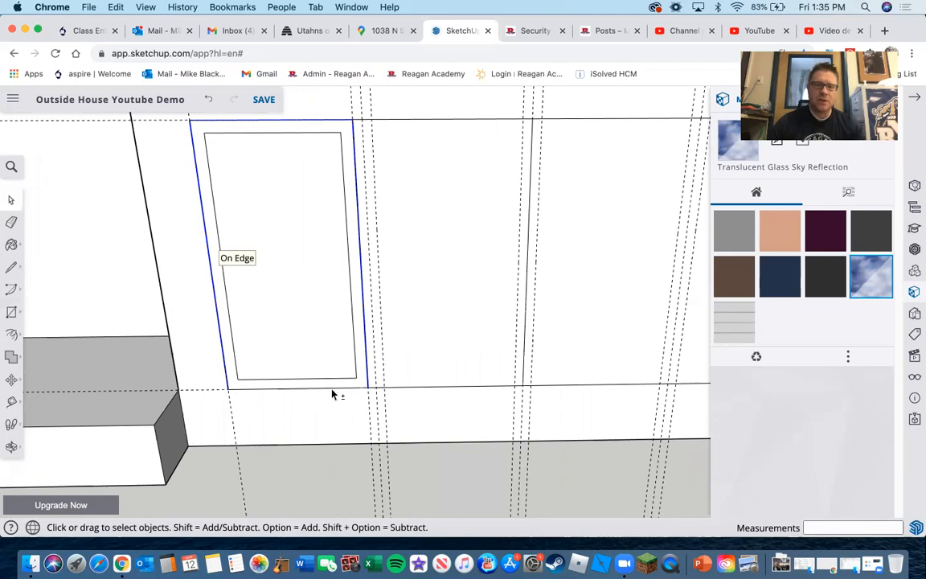
{"action": "left_click", "coordinate": [355, 351], "text": "shift"}
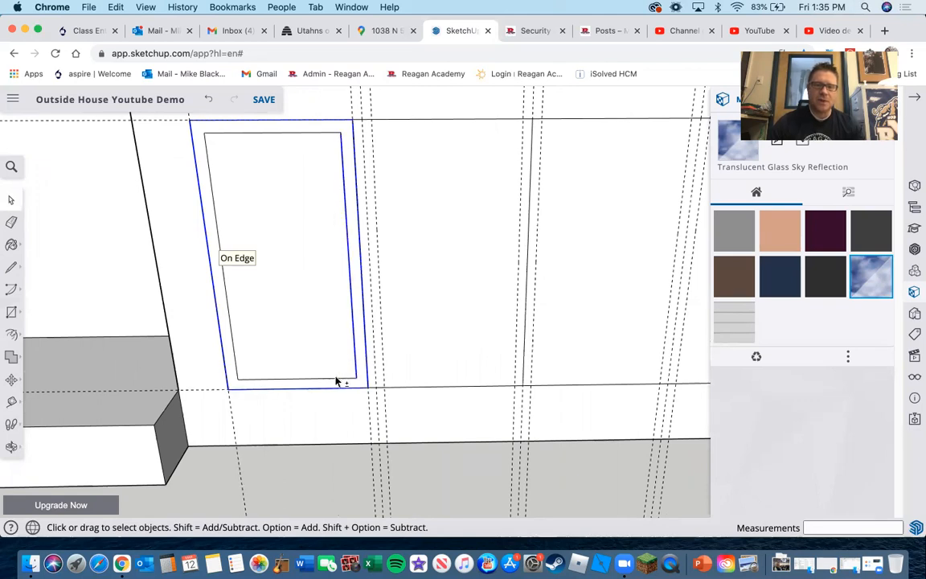
{"action": "left_click", "coordinate": [318, 374], "text": "shift"}
{"action": "left_click", "coordinate": [231, 317], "text": "shift"}
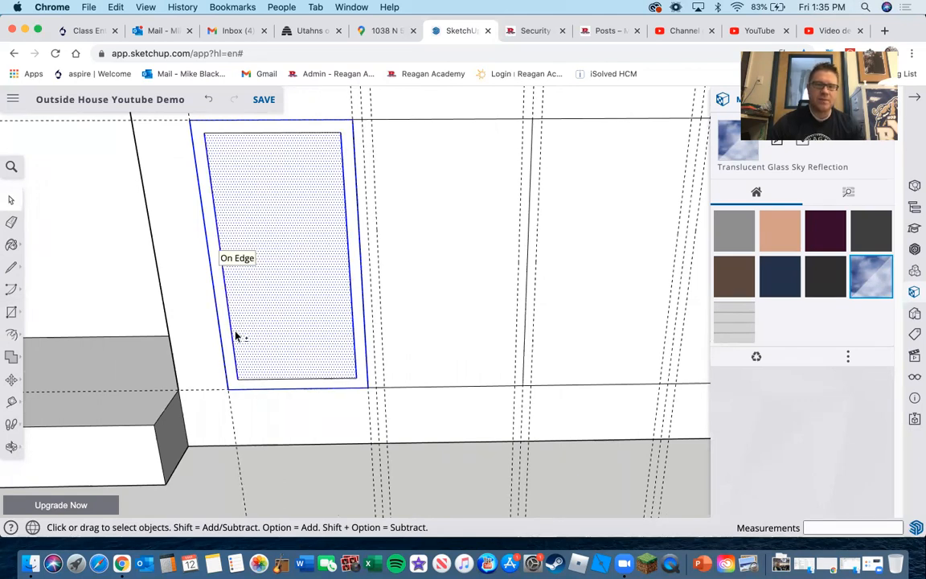
{"action": "left_click", "coordinate": [291, 316], "text": "shift"}
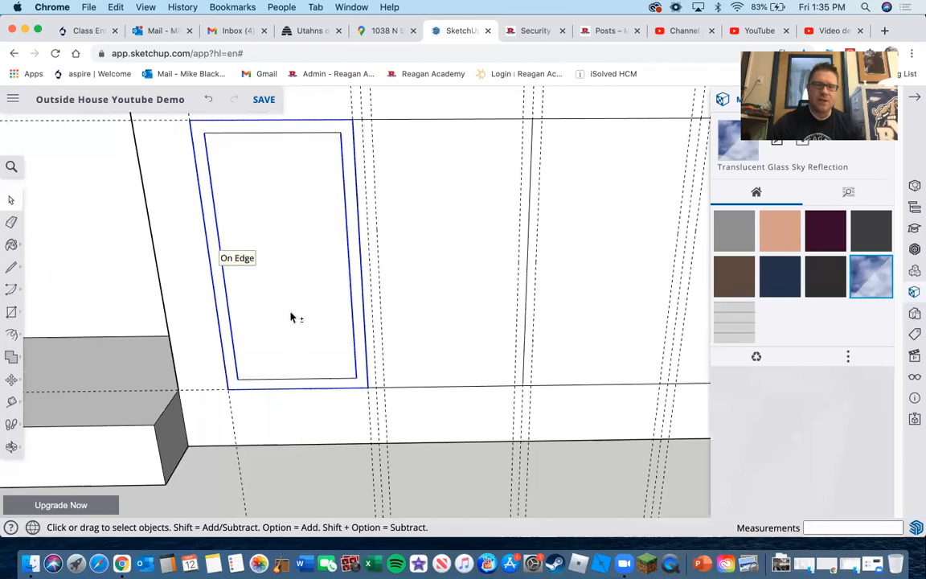
{"action": "left_click", "coordinate": [293, 379], "text": "shift"}
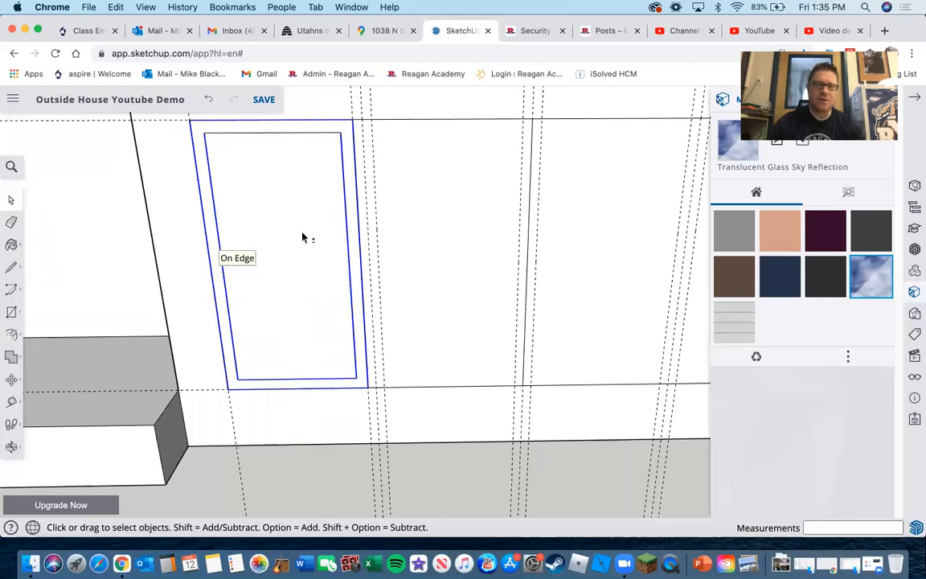
{"action": "left_click", "coordinate": [283, 134], "text": "shift"}
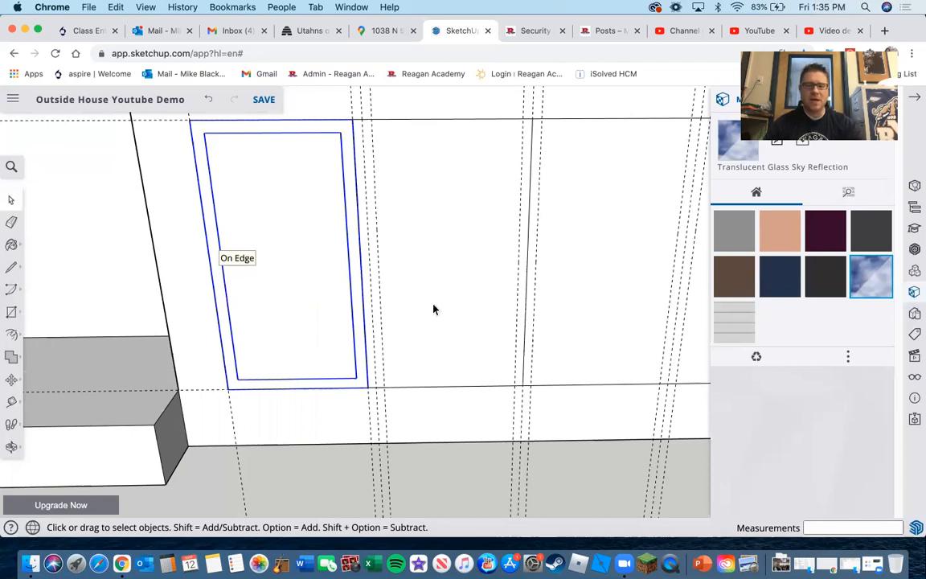
{"action": "key", "text": "super+v"}
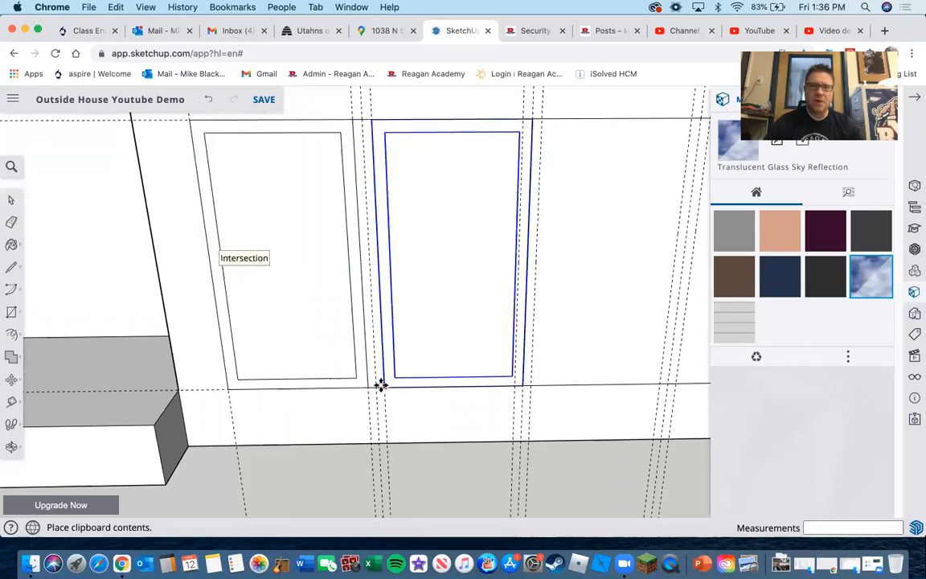
{"action": "left_click", "coordinate": [382, 385]}
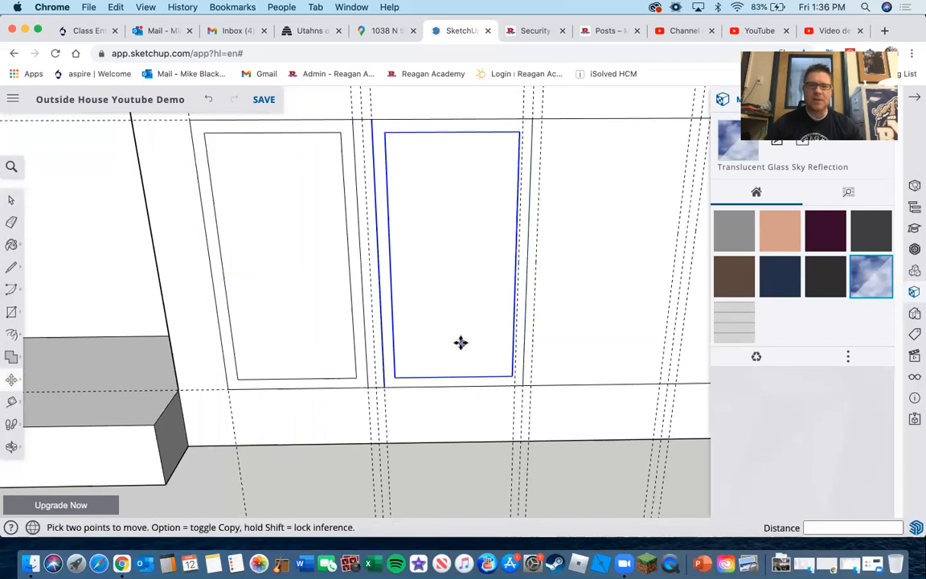
{"action": "scroll", "coordinate": [461, 341], "scroll_direction": "down", "scroll_amount": 2}
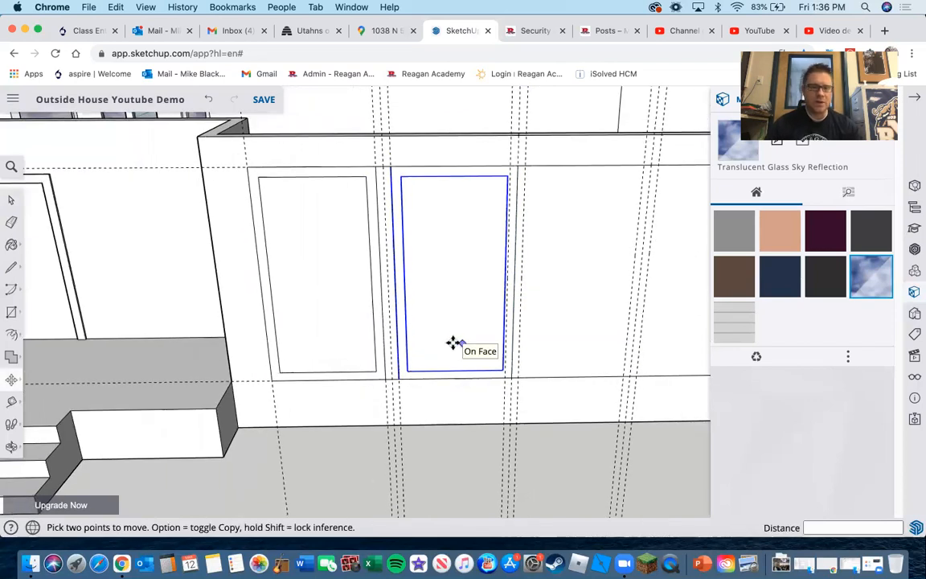
{"action": "key", "text": "super+z"}
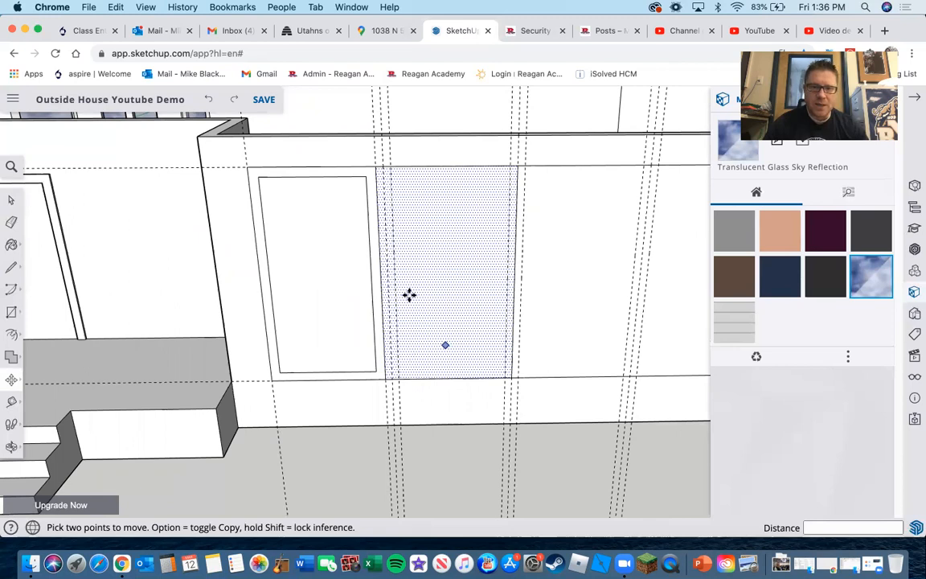
Paste copies of the framed pane into the left window's other half and the adjoining half of the right window.
{"action": "left_click", "coordinate": [553, 215]}
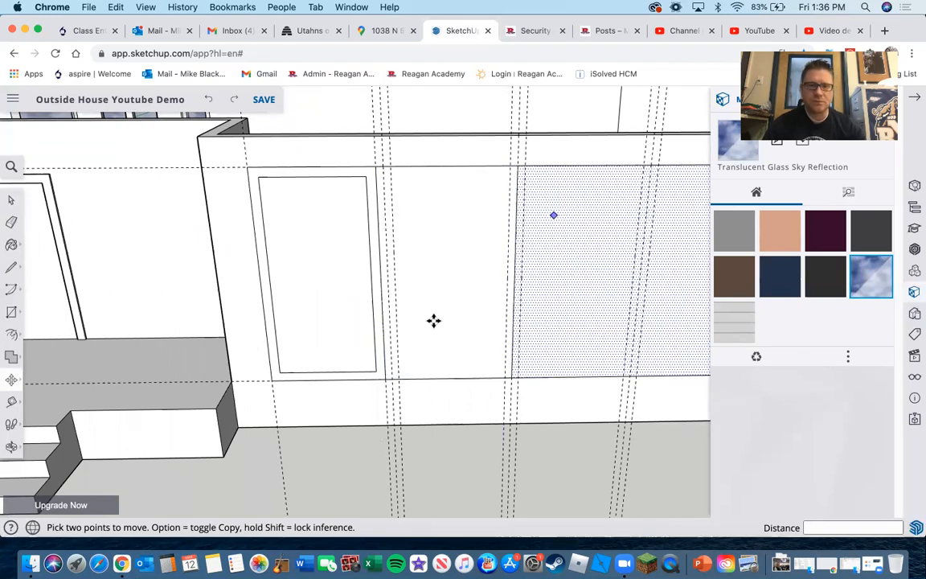
{"action": "key", "text": "super+v"}
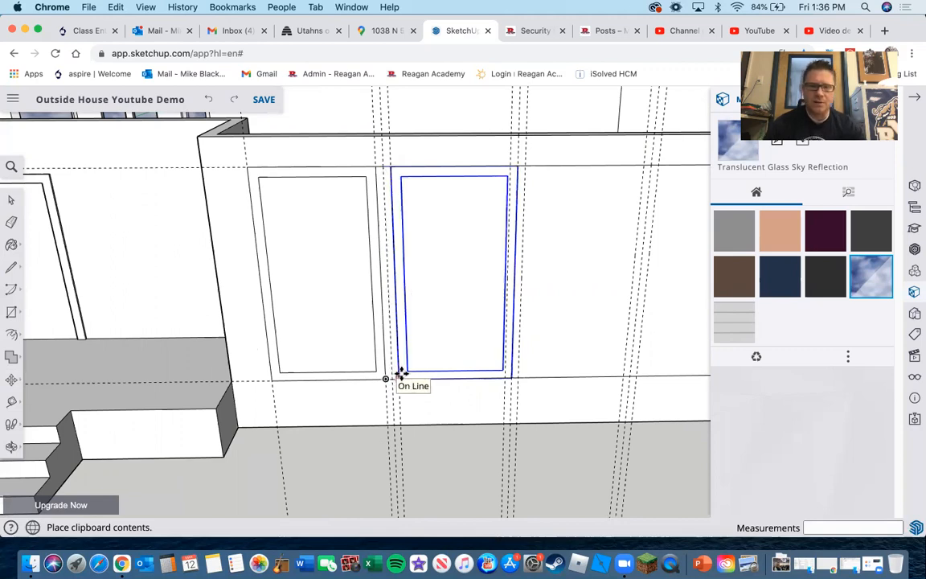
{"action": "left_click", "coordinate": [400, 374]}
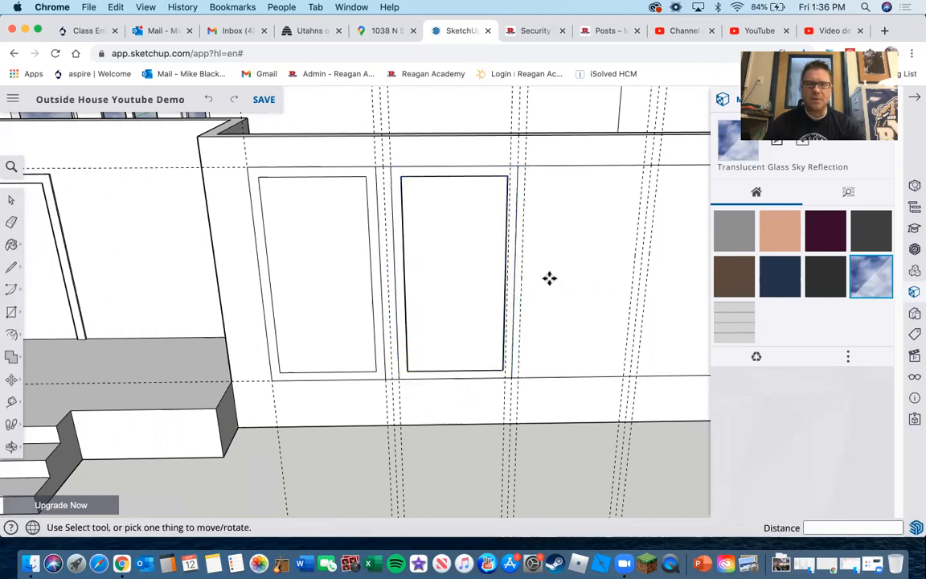
{"action": "scroll", "coordinate": [550, 279], "scroll_direction": "down", "scroll_amount": 2}
{"action": "scroll", "coordinate": [555, 279], "scroll_direction": "down", "scroll_amount": 3}
{"action": "scroll", "coordinate": [630, 278], "scroll_direction": "up", "scroll_amount": 2}
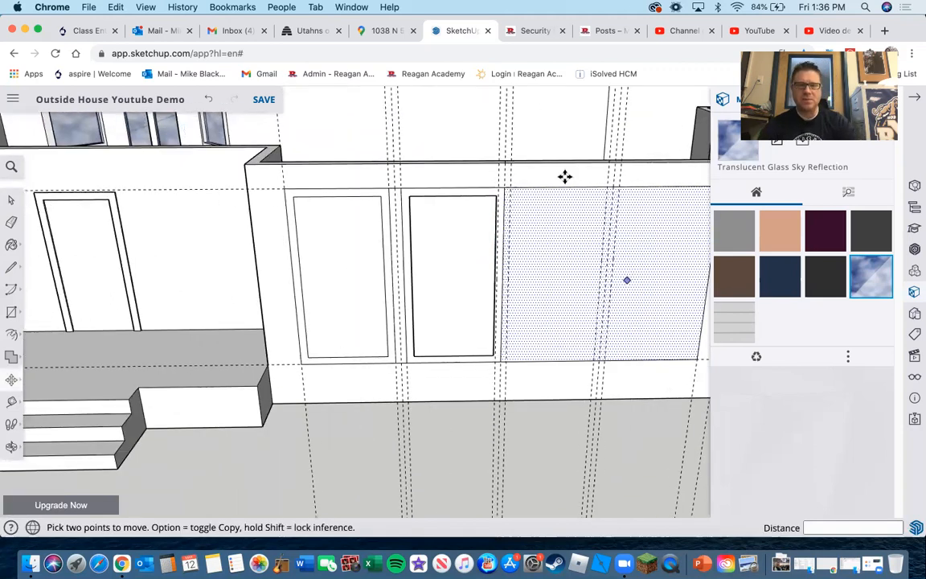
{"action": "key", "text": "super+v"}
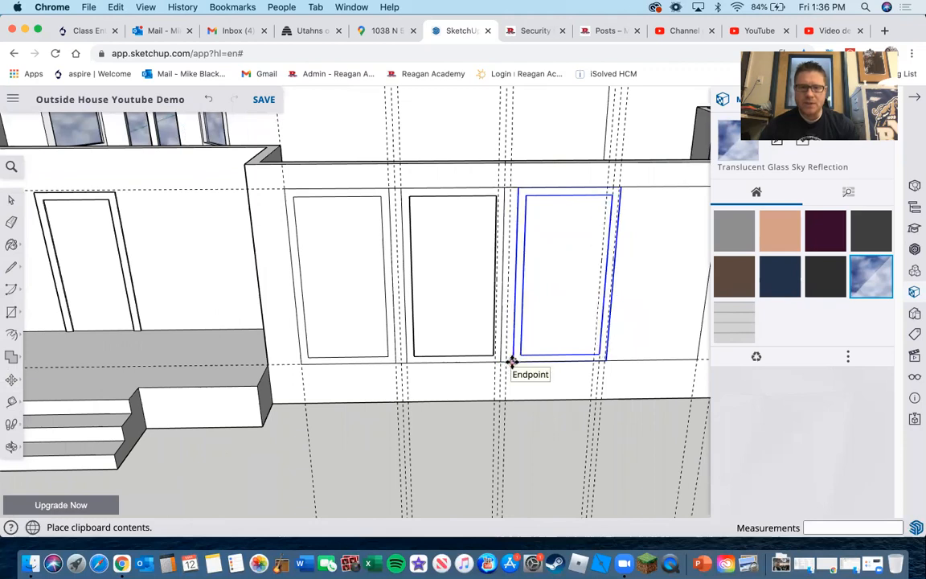
{"action": "left_click", "coordinate": [509, 362]}
Paste another framed pane copy into the right window's outer half, beside the third pane.
{"action": "middle_click_drag", "start_coordinate": [515, 268], "coordinate": [635, 293]}
{"action": "scroll", "coordinate": [634, 293], "scroll_direction": "down", "scroll_amount": 3}
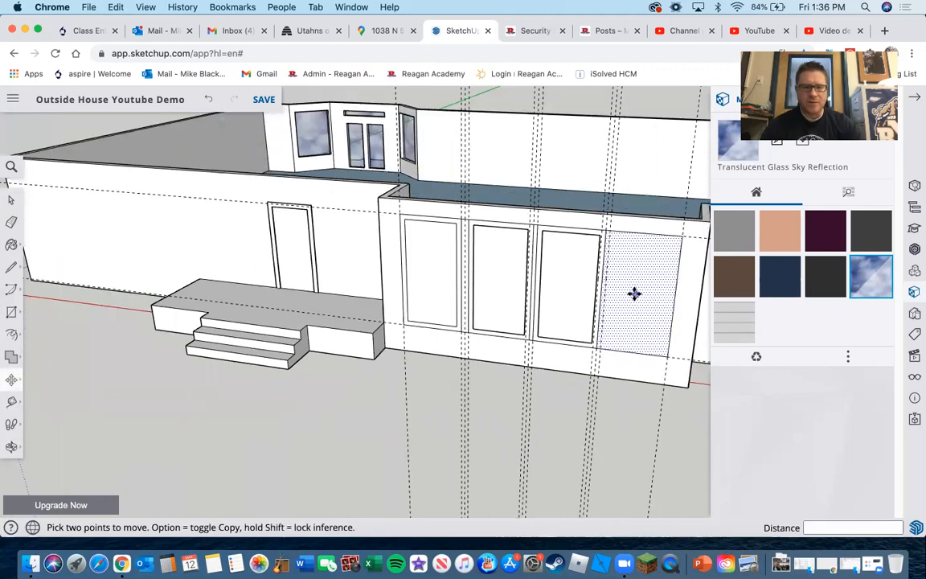
{"action": "key", "text": "super+v"}
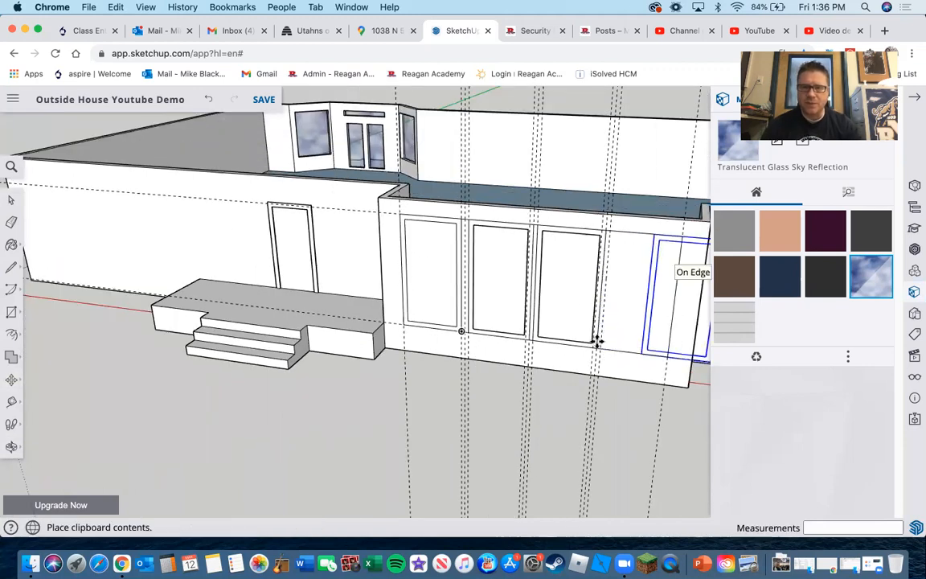
{"action": "scroll", "coordinate": [597, 341], "scroll_direction": "up", "scroll_amount": 5}
{"action": "left_click", "coordinate": [558, 362]}
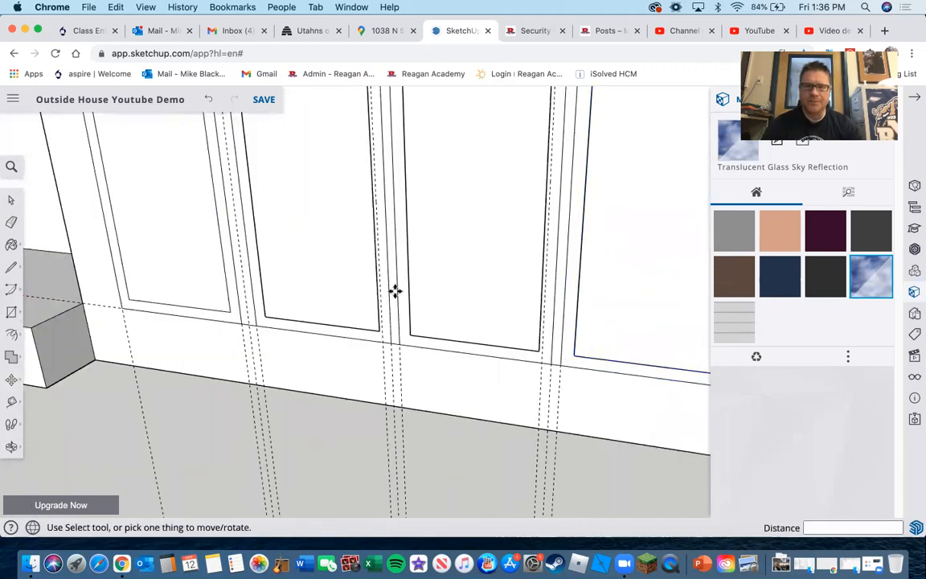
Inspect the row of panes and measure the gaps between neighbouring panes.
{"action": "scroll", "coordinate": [331, 300], "scroll_direction": "down", "scroll_amount": 5}
{"action": "middle_click_drag", "start_coordinate": [330, 300], "coordinate": [420, 296]}
{"action": "scroll", "coordinate": [420, 296], "scroll_direction": "up", "scroll_amount": 5}
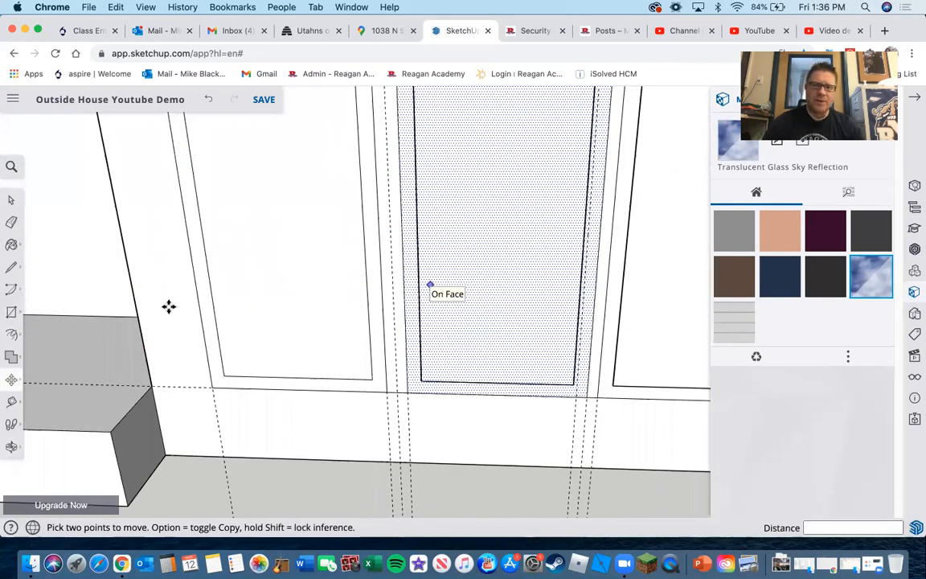
{"action": "scroll", "coordinate": [530, 239], "scroll_direction": "down", "scroll_amount": 4}
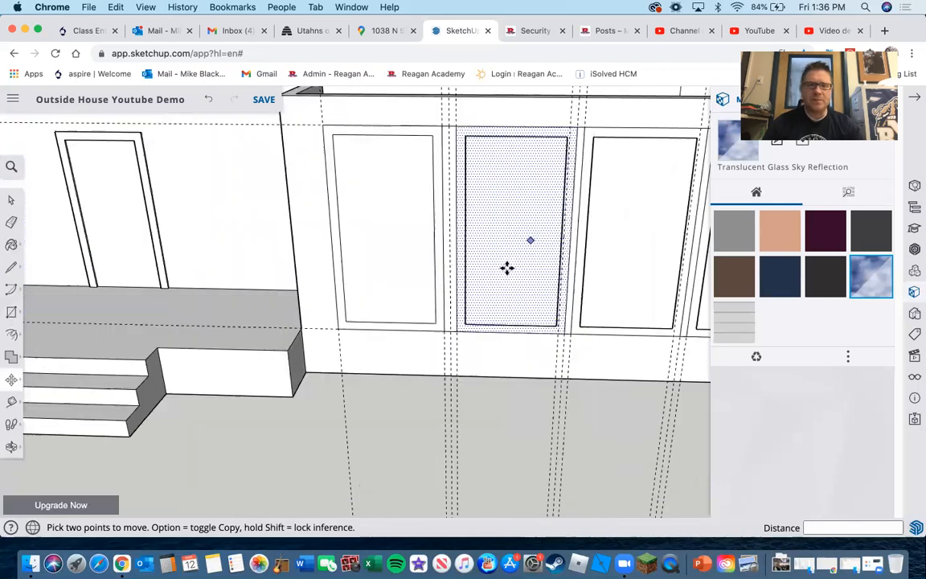
{"action": "scroll", "coordinate": [434, 209], "scroll_direction": "up", "scroll_amount": 3}
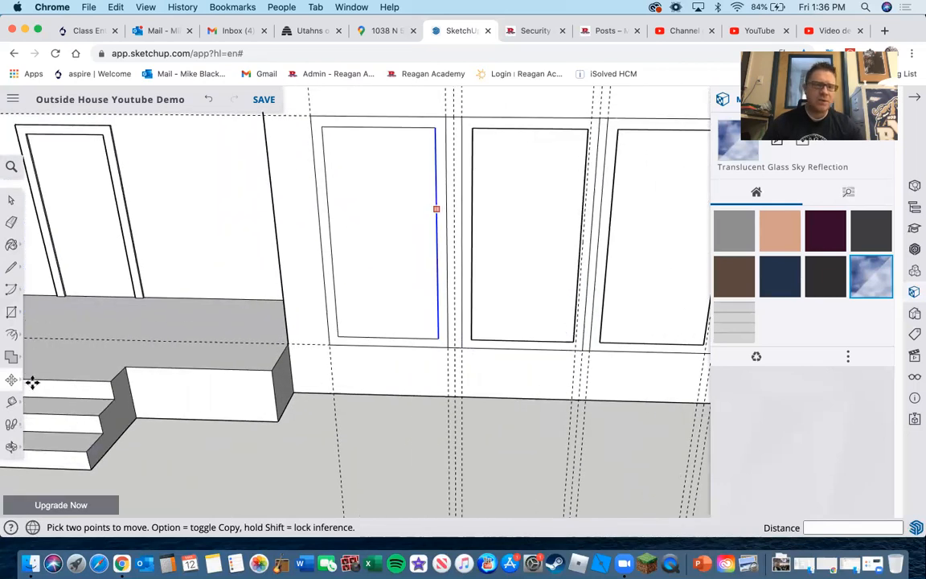
{"action": "key", "text": "t"}
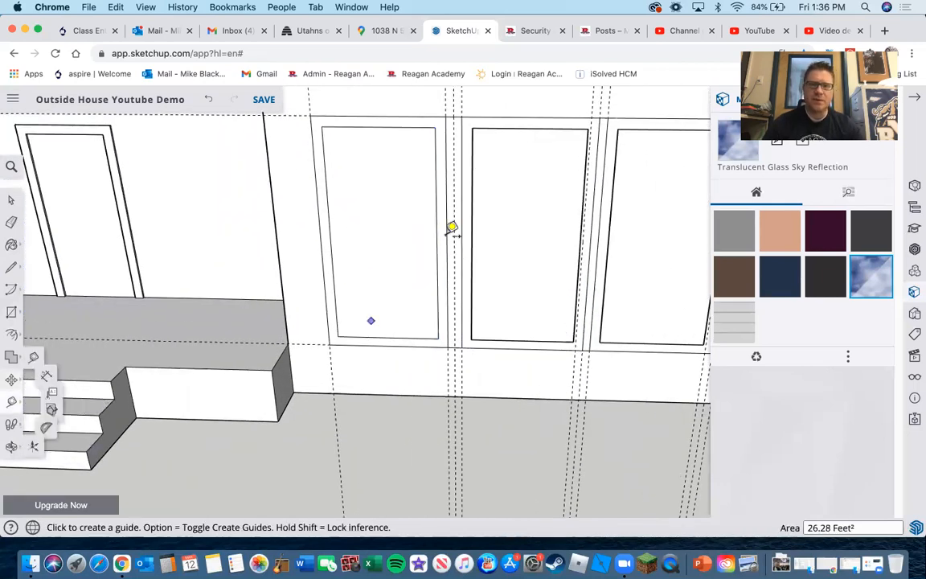
{"action": "left_click", "coordinate": [447, 239]}
{"action": "left_click", "coordinate": [467, 238]}
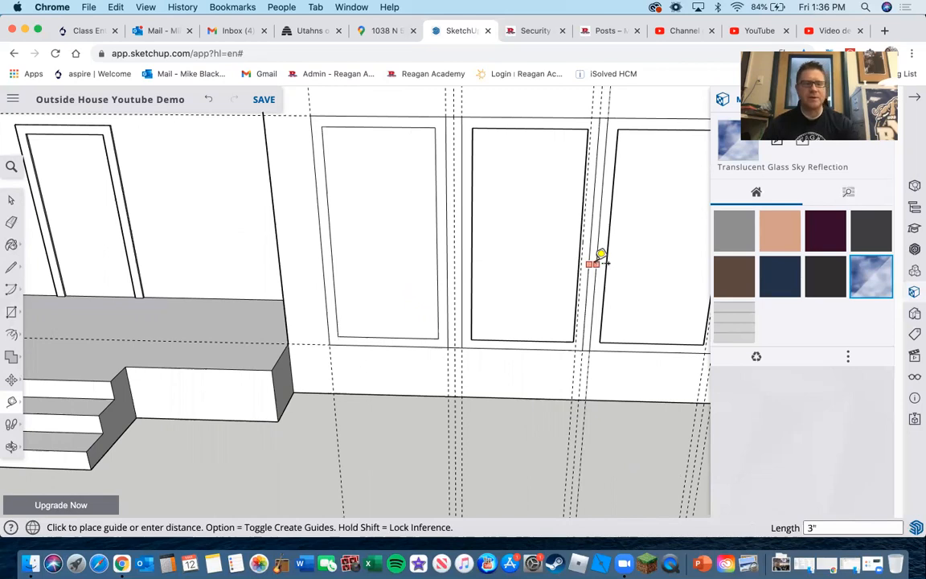
Undo the pasted pane copies and the first pane's 4" frame offset.
{"action": "key", "text": "super+z"}
{"action": "key", "text": "super+z"}
{"action": "key", "text": "super+z"}
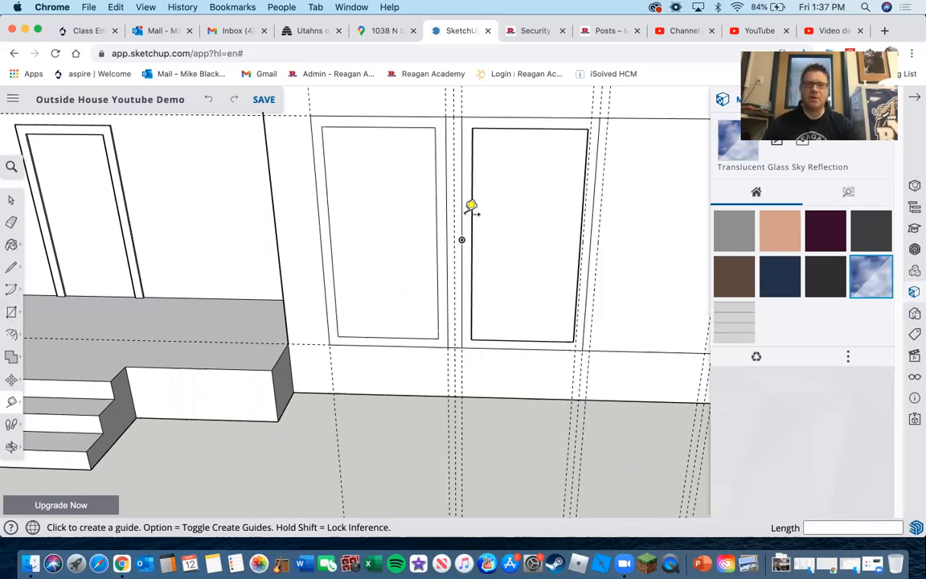
{"action": "scroll", "coordinate": [516, 248], "scroll_direction": "down", "scroll_amount": 5}
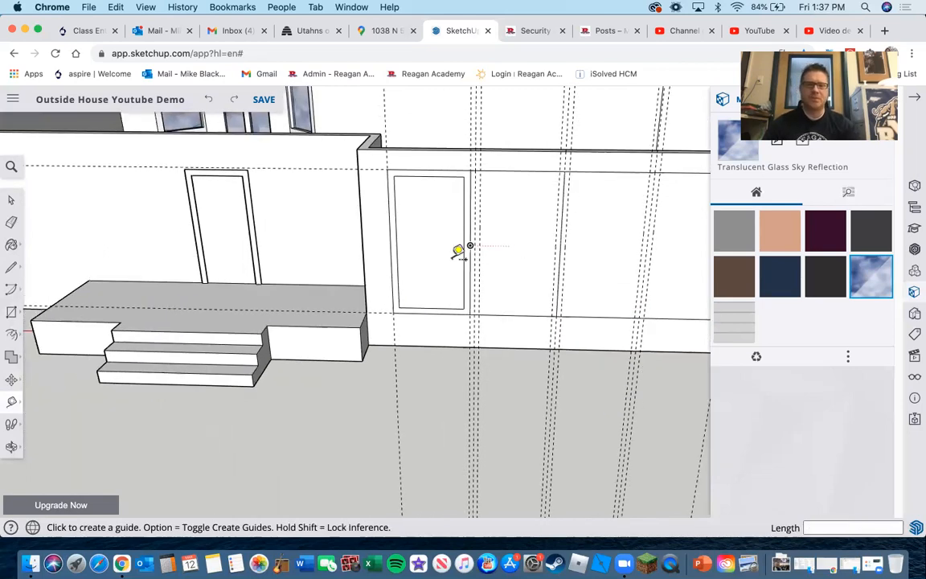
{"action": "scroll", "coordinate": [456, 251], "scroll_direction": "up", "scroll_amount": 2}
{"action": "scroll", "coordinate": [452, 253], "scroll_direction": "up", "scroll_amount": 3}
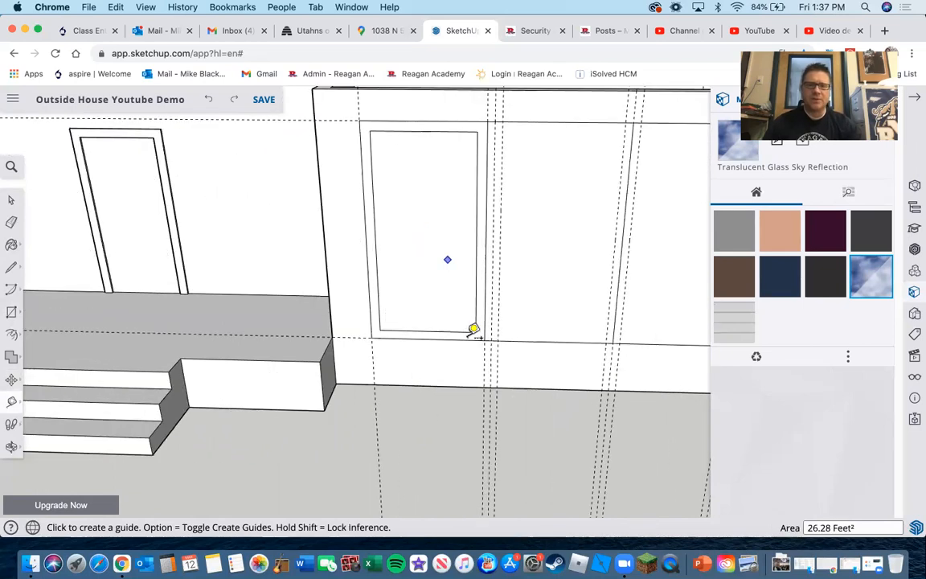
{"action": "key", "text": "super+z"}
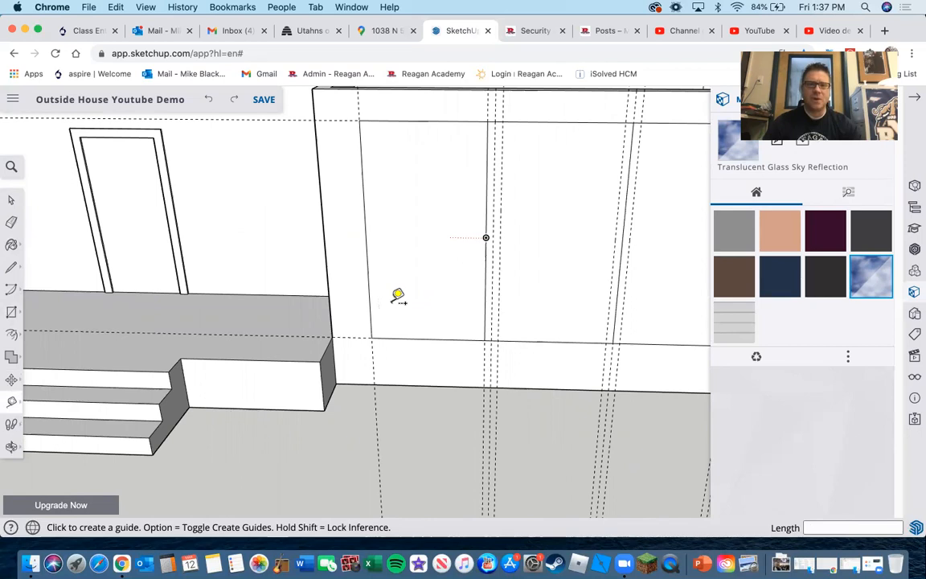
Measure the left window's outer pane, the gap beside its middle and the neighbouring pane's width.
{"action": "left_click", "coordinate": [371, 318]}
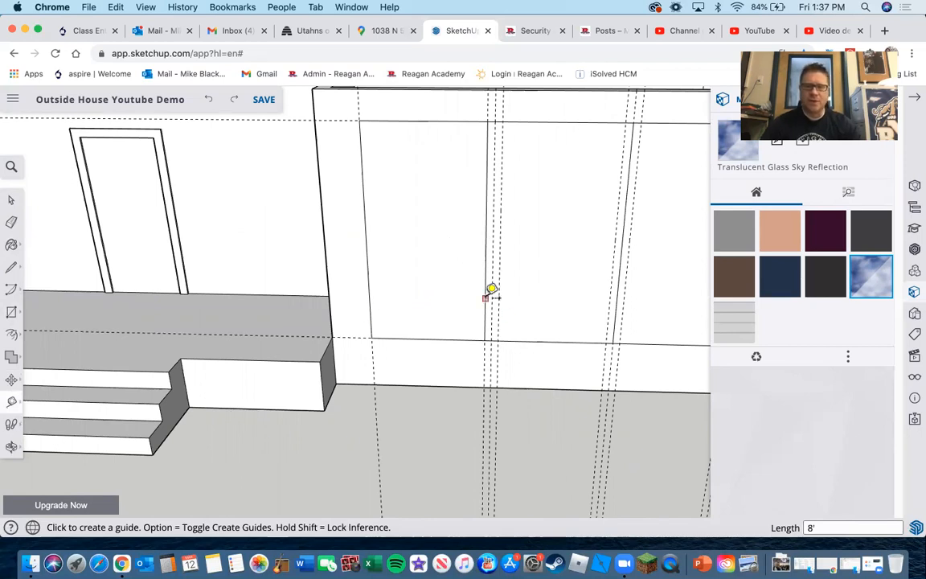
{"action": "left_click", "coordinate": [485, 299]}
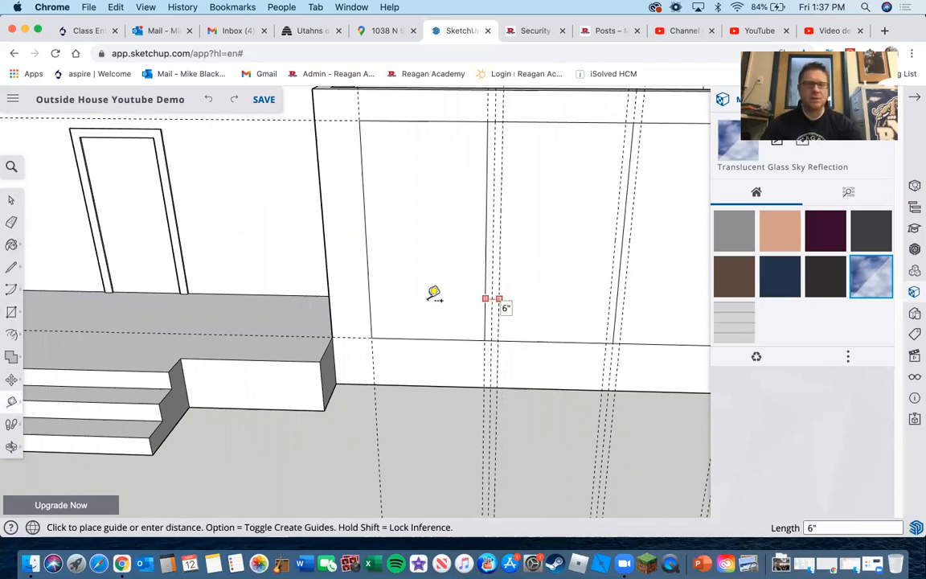
{"action": "left_click", "coordinate": [373, 270]}
{"action": "left_click", "coordinate": [368, 279]}
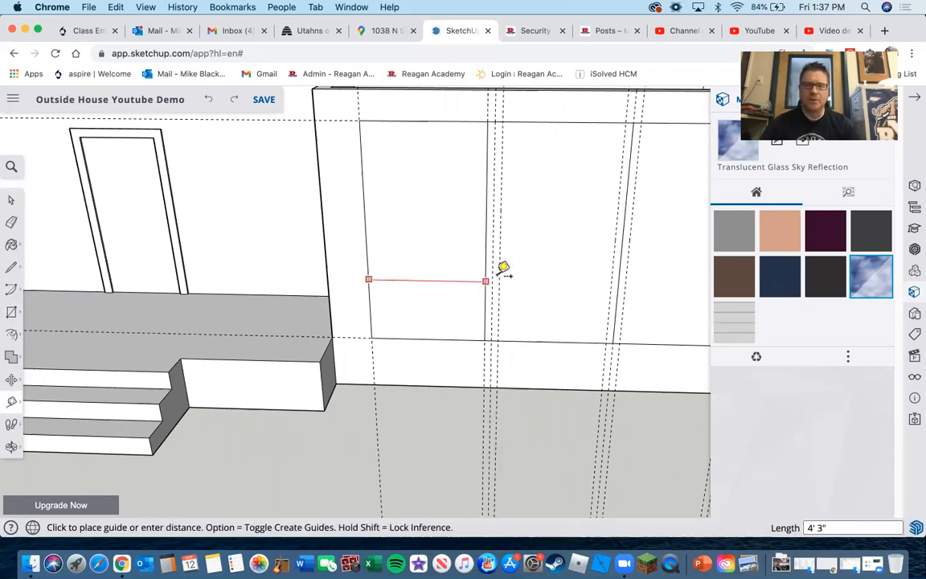
{"action": "left_click", "coordinate": [503, 269]}
{"action": "left_click", "coordinate": [500, 275]}
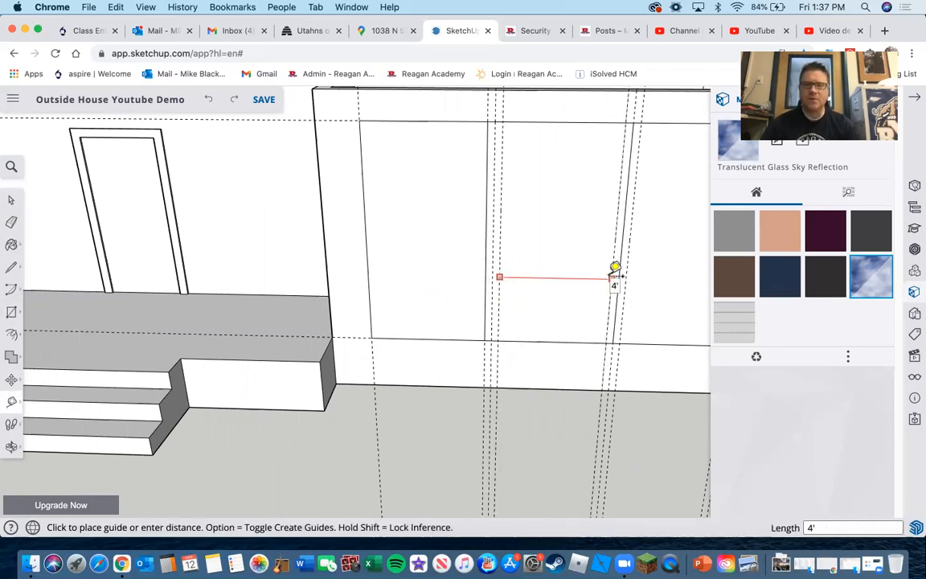
{"action": "scroll", "coordinate": [615, 269], "scroll_direction": "down", "scroll_amount": 10}
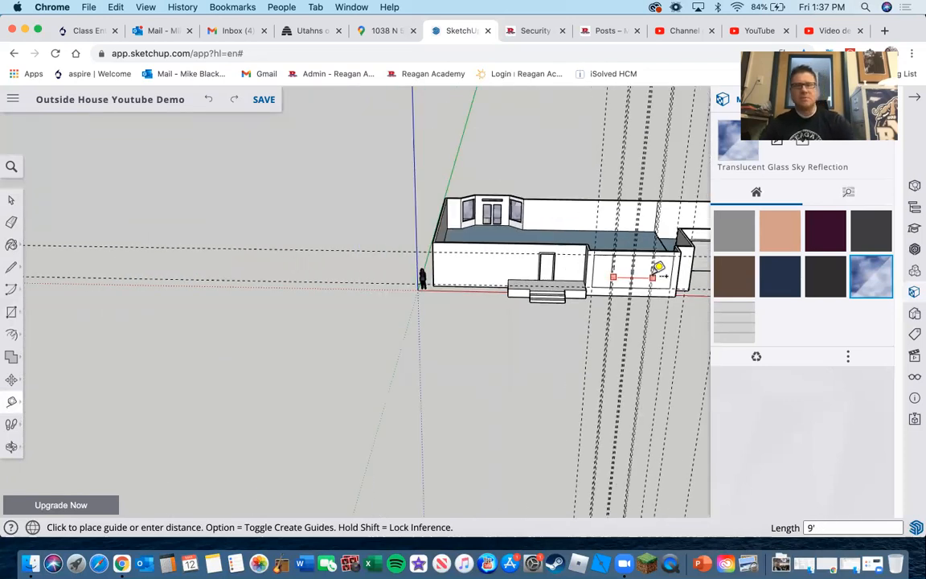
{"action": "left_click", "coordinate": [656, 277]}
Measure the right window's outer pane, the gap between its middle guides and its inner pane's width.
{"action": "scroll", "coordinate": [658, 278], "scroll_direction": "up", "scroll_amount": 10}
{"action": "middle_click_drag", "start_coordinate": [658, 283], "coordinate": [677, 265]}
{"action": "scroll", "coordinate": [678, 265], "scroll_direction": "down", "scroll_amount": 8}
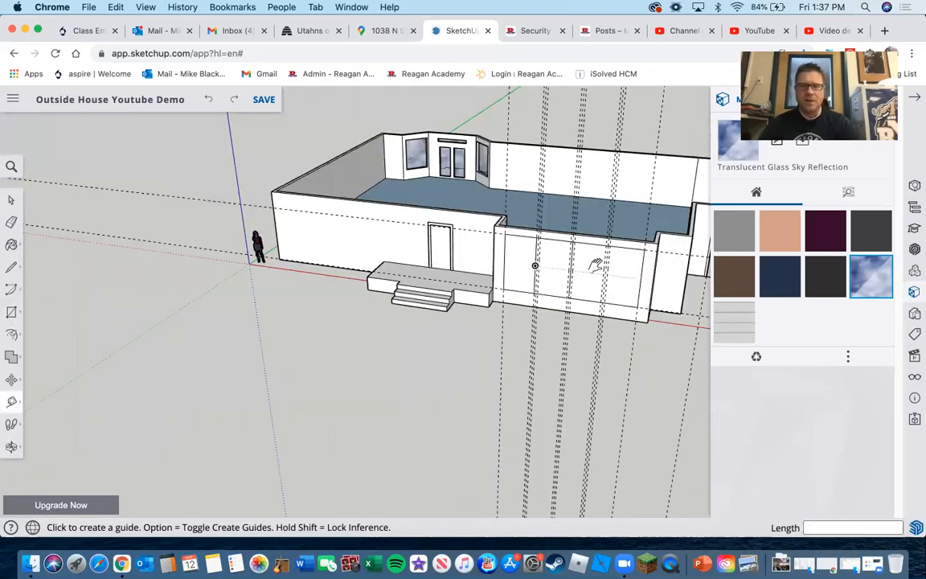
{"action": "middle_click_drag", "start_coordinate": [595, 265], "coordinate": [159, 263], "text": "shift"}
{"action": "scroll", "coordinate": [405, 215], "scroll_direction": "up", "scroll_amount": 8}
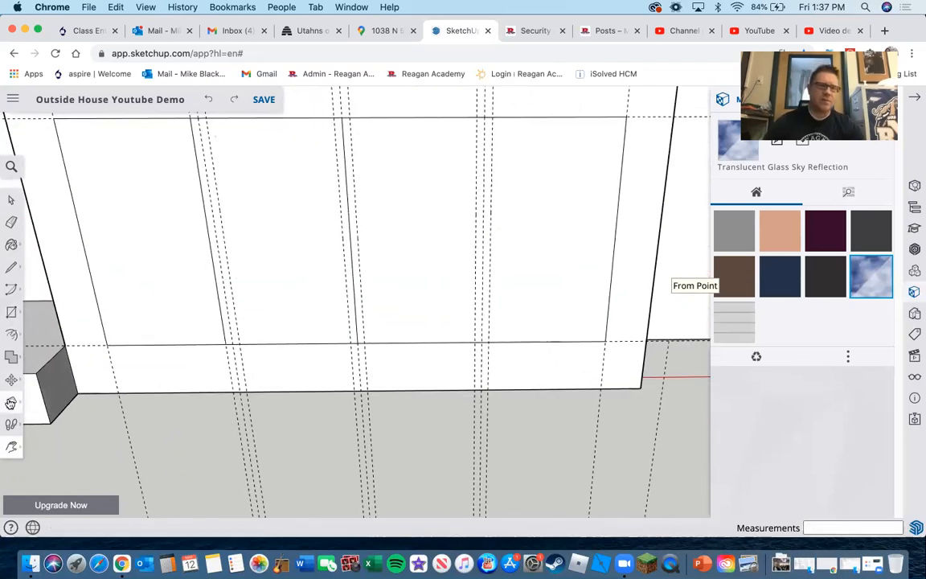
{"action": "key", "text": "t"}
{"action": "left_click", "coordinate": [490, 279]}
{"action": "left_click", "coordinate": [610, 278]}
{"action": "left_click", "coordinate": [490, 282]}
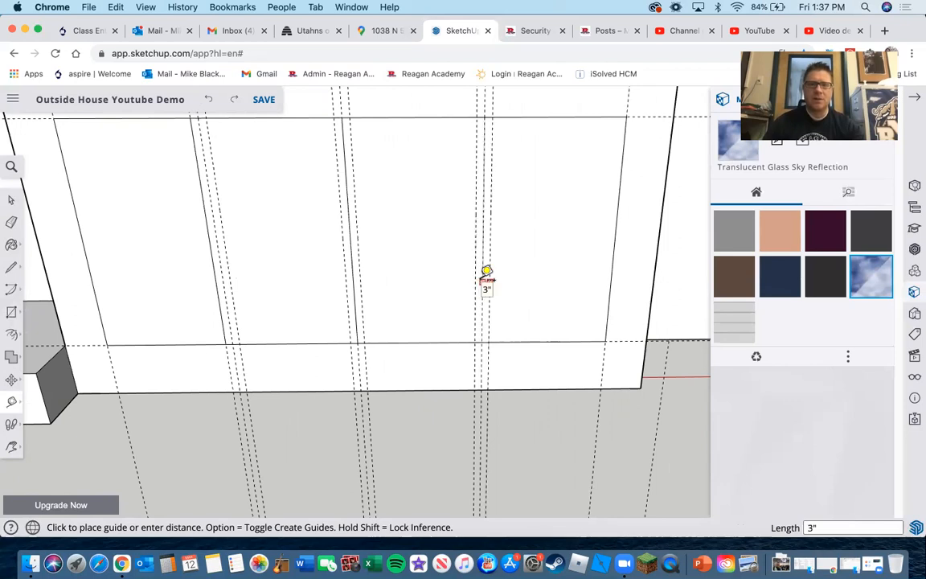
{"action": "left_click", "coordinate": [481, 272]}
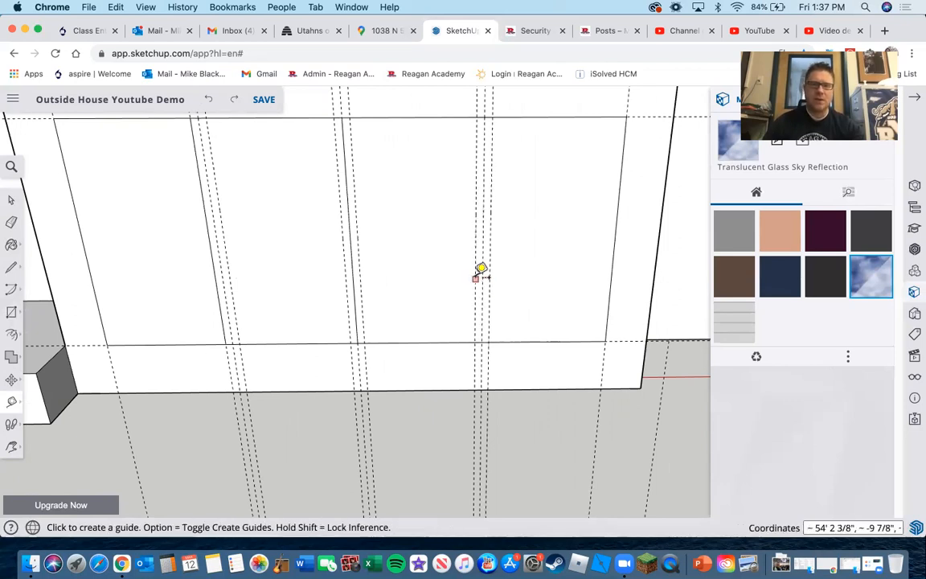
{"action": "left_click", "coordinate": [476, 277]}
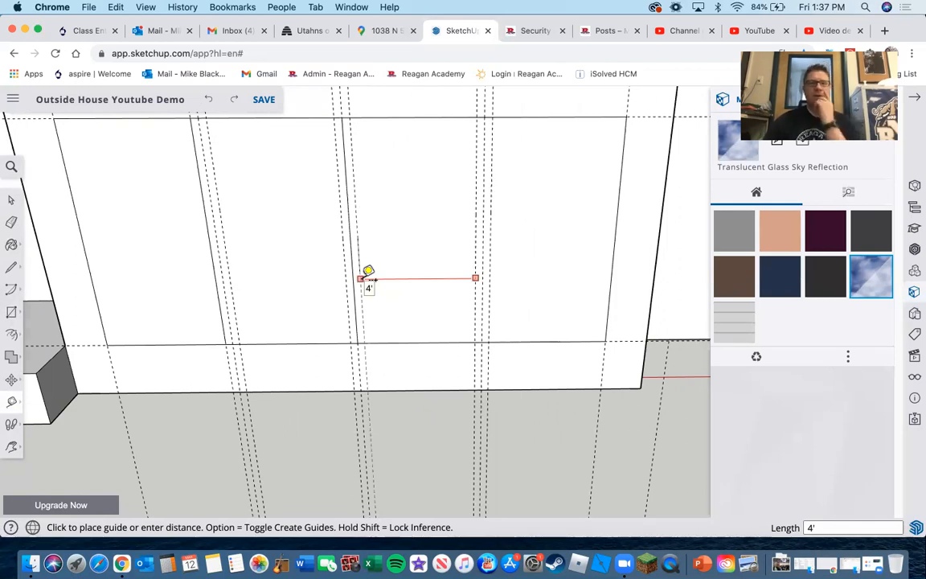
{"action": "left_click", "coordinate": [361, 279]}
Erase the pane dividing lines and all middle guides, leaving only the large outer window rectangle.
{"action": "scroll", "coordinate": [400, 307], "scroll_direction": "down", "scroll_amount": 5}
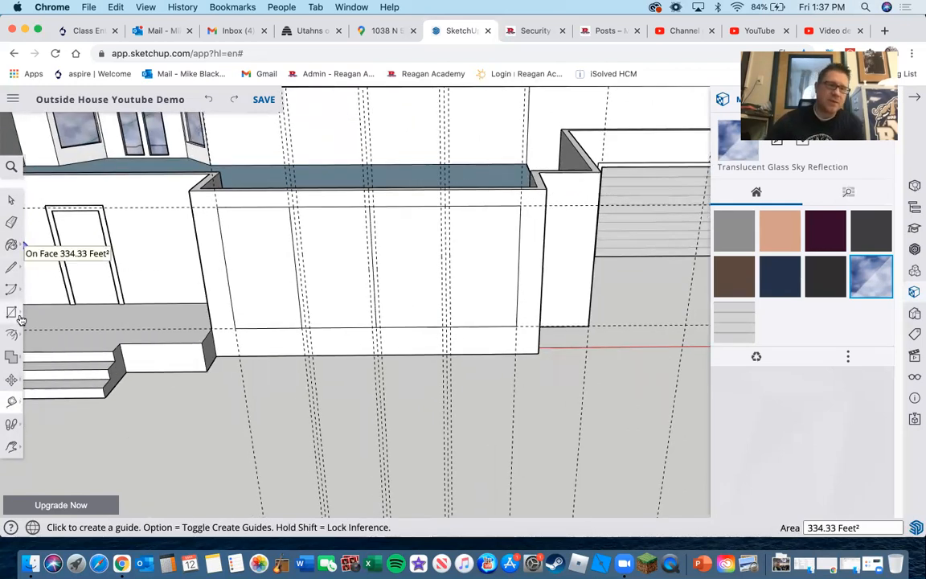
{"action": "left_click", "coordinate": [11, 222]}
{"action": "mouse_move", "coordinate": [372, 283]}
{"action": "left_mouse_down"}
{"action": "mouse_move", "coordinate": [384, 272]}
{"action": "mouse_move", "coordinate": [449, 269]}
{"action": "mouse_move", "coordinate": [294, 281]}
{"action": "mouse_move", "coordinate": [306, 273]}
{"action": "mouse_move", "coordinate": [447, 279]}
{"action": "left_mouse_up"}
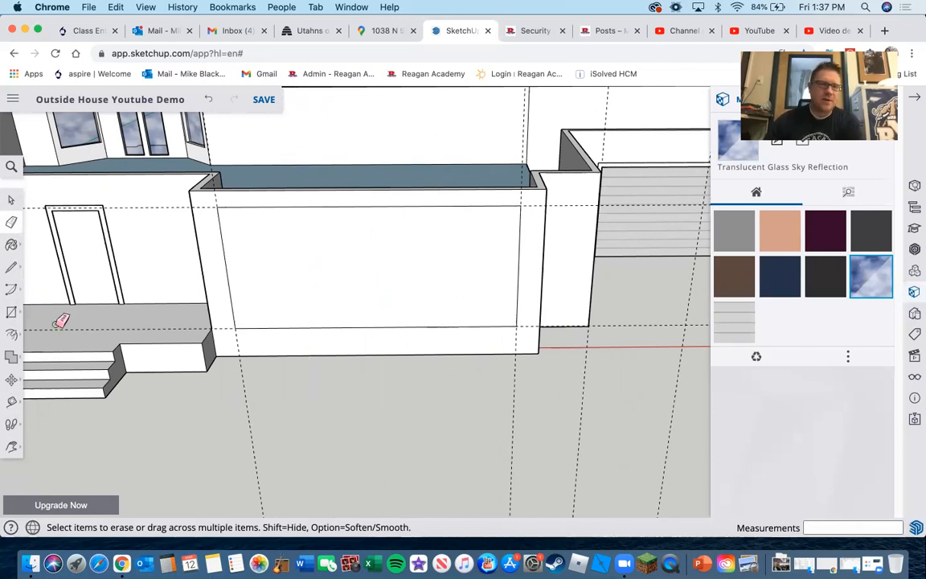
Place a vertical guide 9' in from the right edge of the large window rectangle.
{"action": "left_click", "coordinate": [9, 362]}
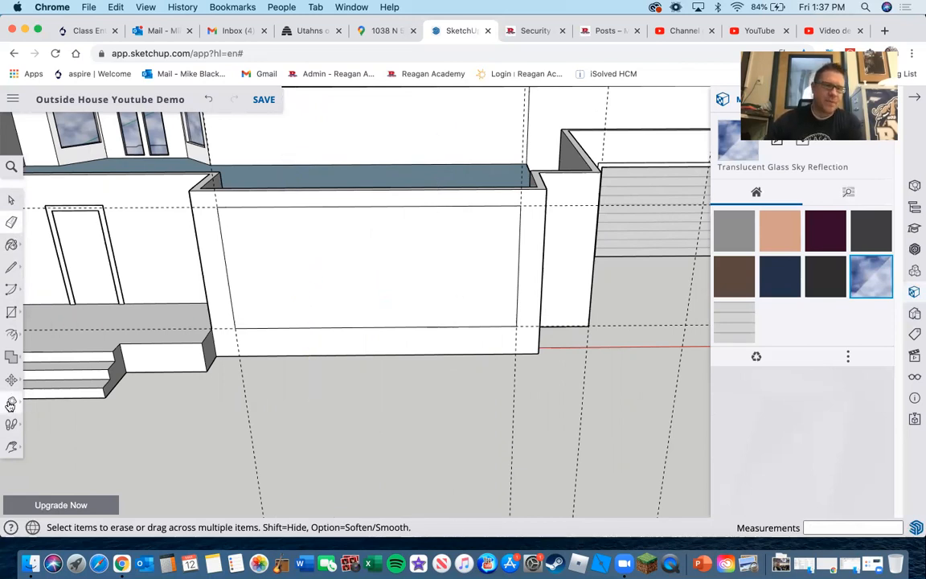
{"action": "left_click", "coordinate": [519, 251]}
{"action": "type", "text": "9'"}
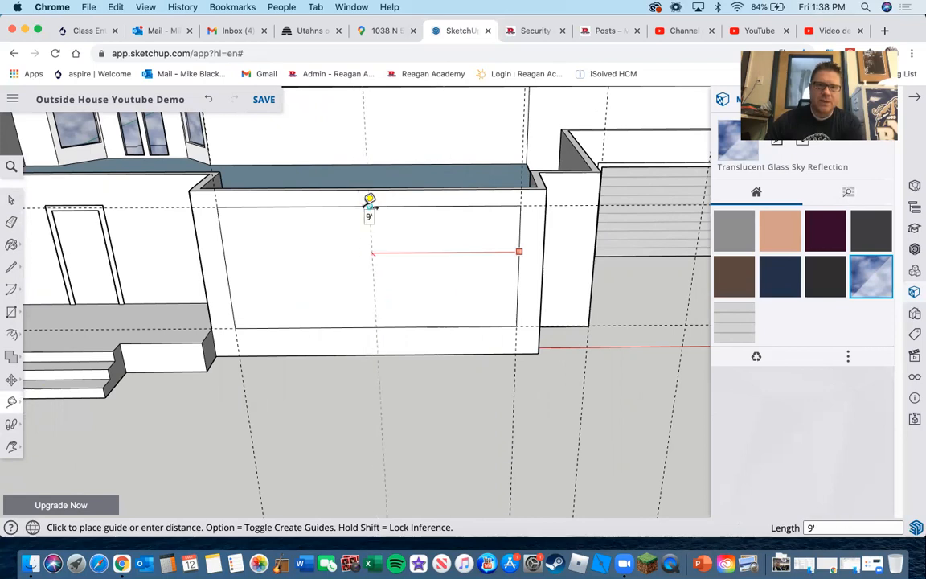
{"action": "key", "text": "Return"}
{"action": "left_click", "coordinate": [374, 261]}
{"action": "key", "text": "Escape"}
Place vertical guides 3" to each side of the large window's middle guide.
{"action": "left_click", "coordinate": [370, 247]}
{"action": "left_click", "coordinate": [397, 252]}
{"action": "type", "text": "3"}
{"action": "key", "text": "Return"}
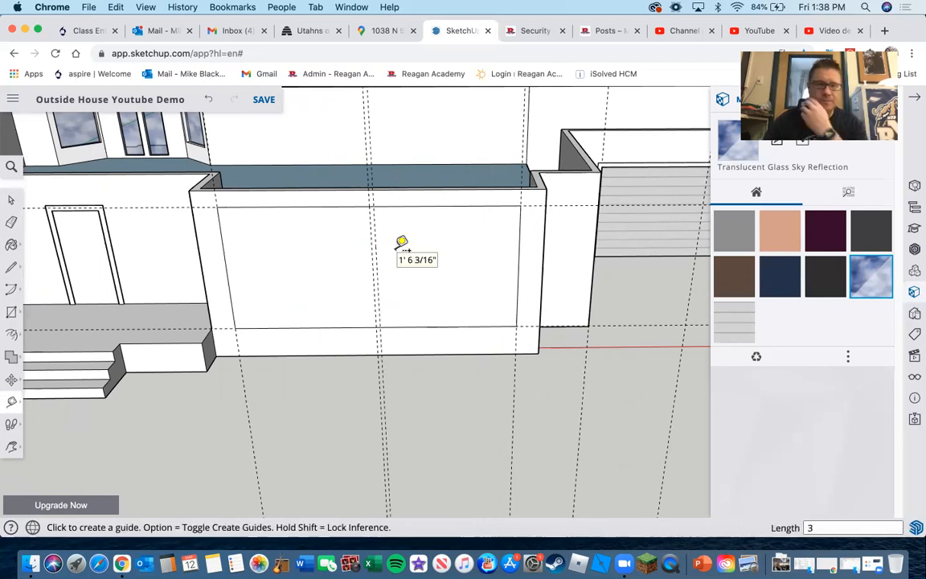
{"action": "scroll", "coordinate": [364, 265], "scroll_direction": "up", "scroll_amount": 3}
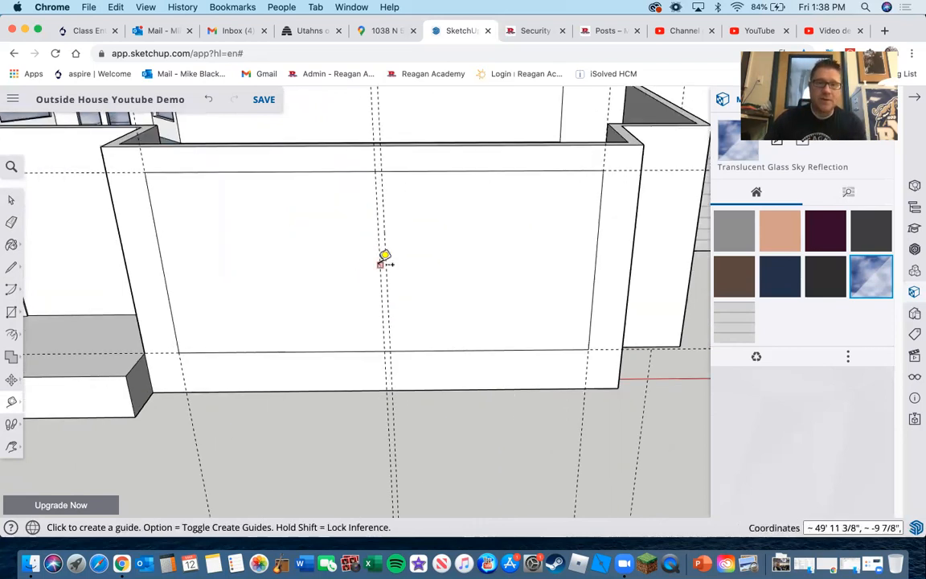
{"action": "left_click", "coordinate": [377, 259]}
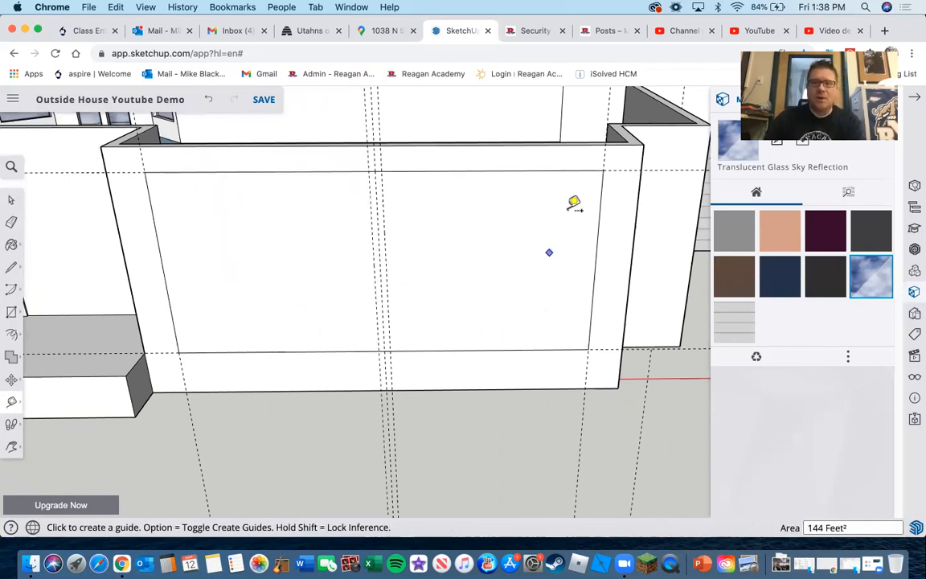
Draw two 8' 9" by 8' rectangles inside the large window outline, one on each side of the middle guides.
{"action": "left_click", "coordinate": [11, 267]}
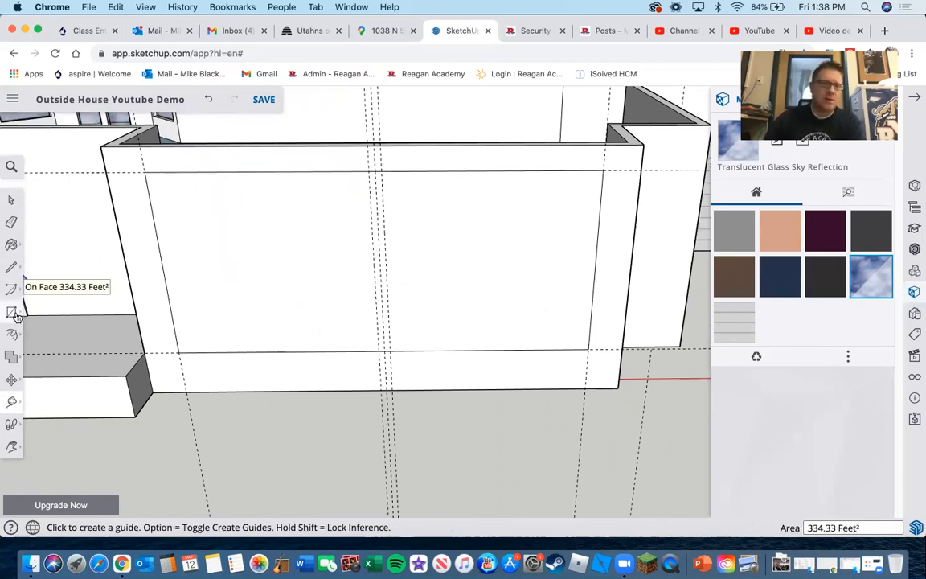
{"action": "key", "text": "r"}
{"action": "left_click", "coordinate": [383, 171]}
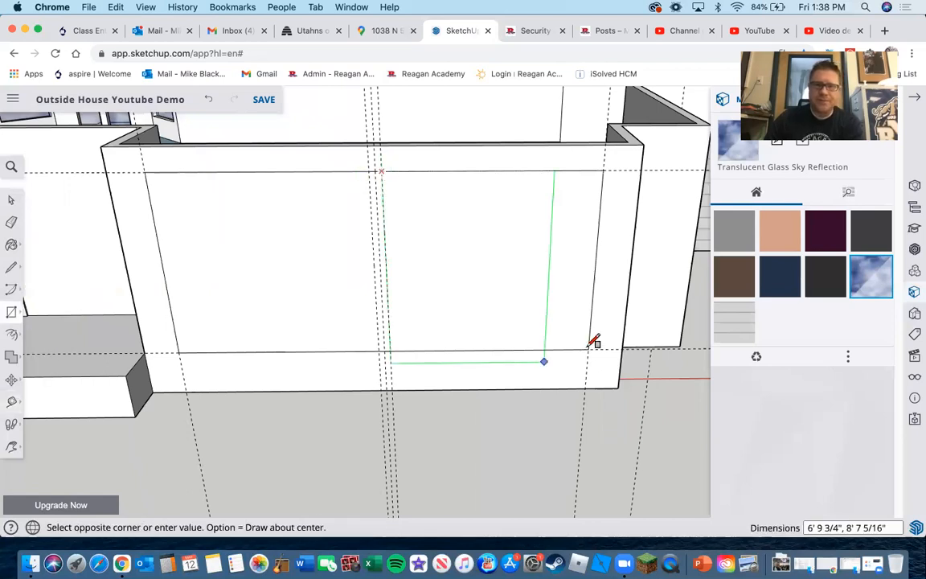
{"action": "key", "text": "Escape"}
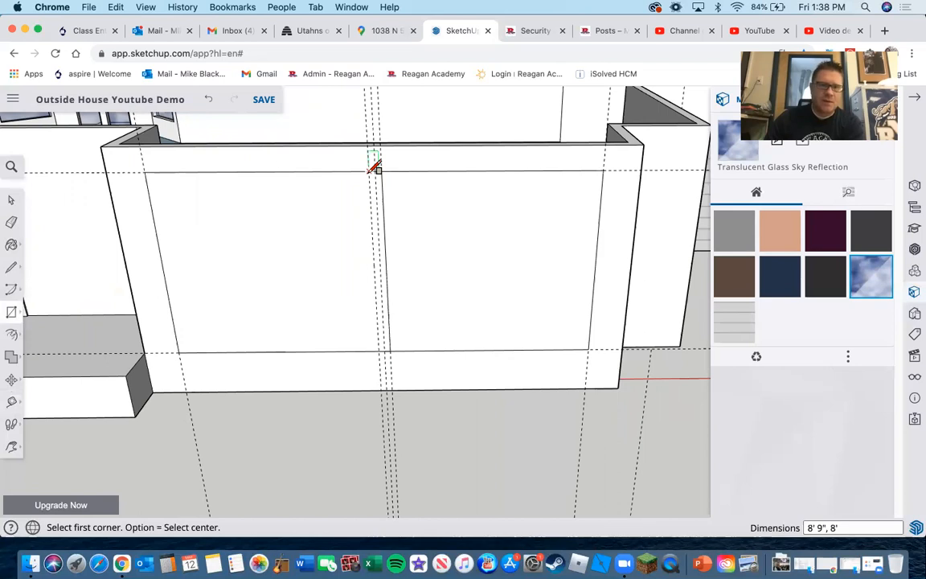
{"action": "left_click", "coordinate": [371, 170]}
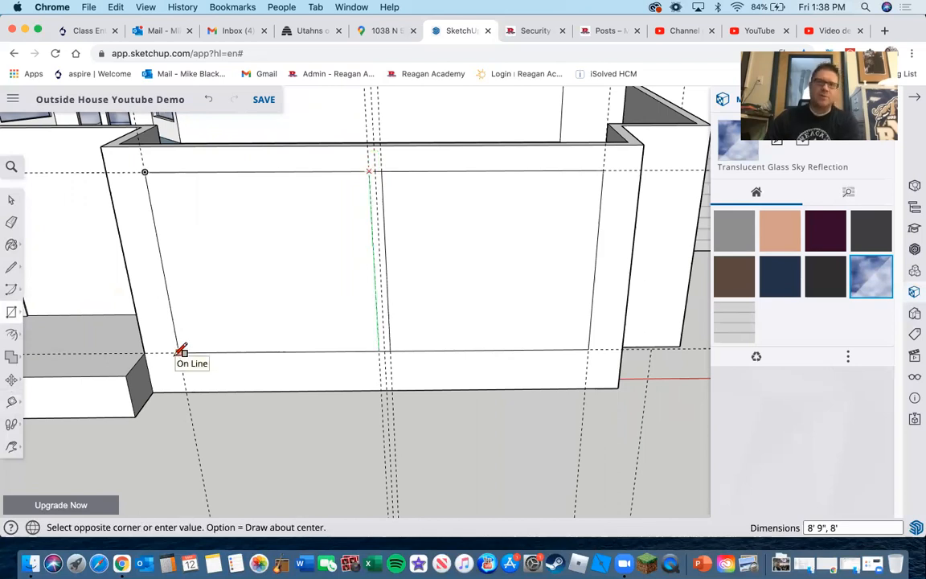
{"action": "left_click", "coordinate": [181, 352]}
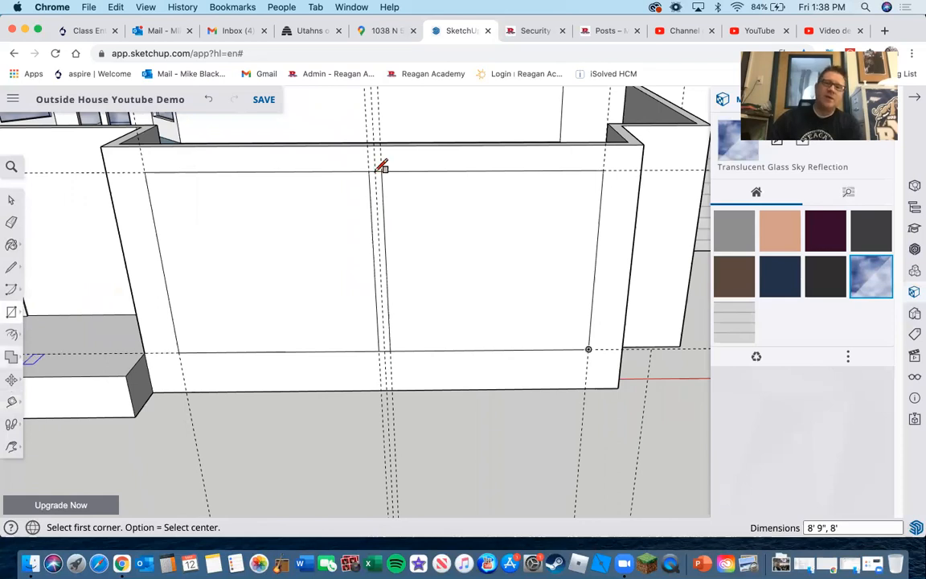
{"action": "left_click", "coordinate": [385, 245]}
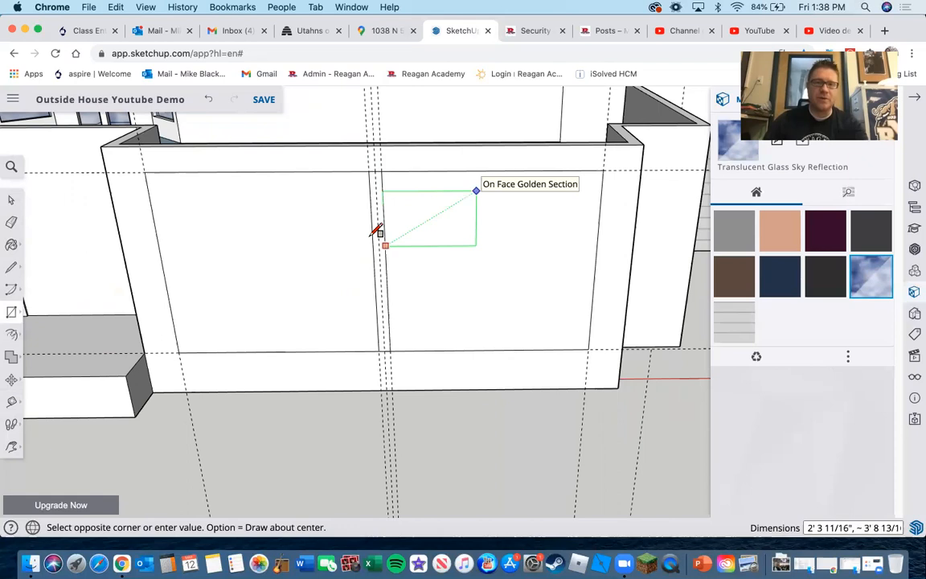
{"action": "key", "text": "Escape"}
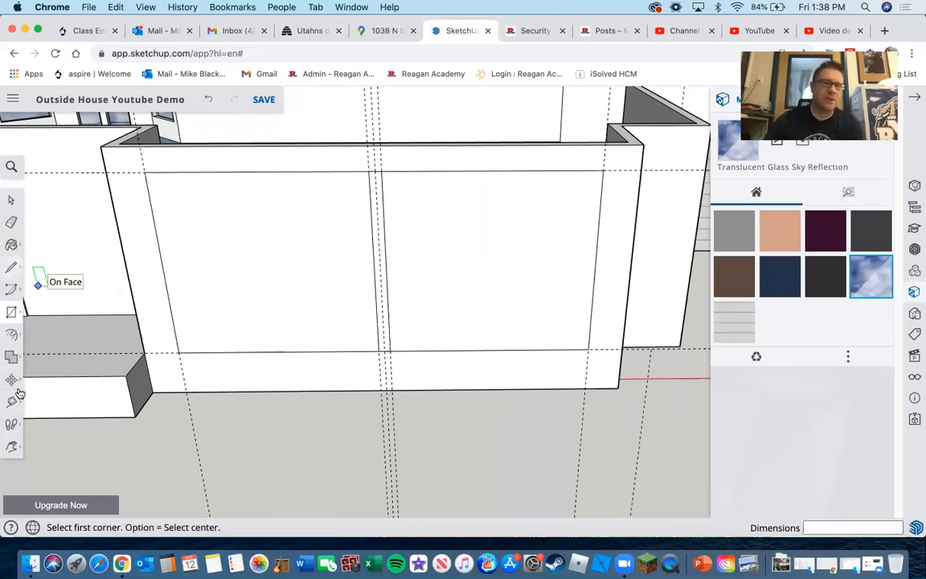
Place a vertical guide midway across both the right and left halves of the large window.
{"action": "key", "text": "t"}
{"action": "left_click", "coordinate": [384, 215]}
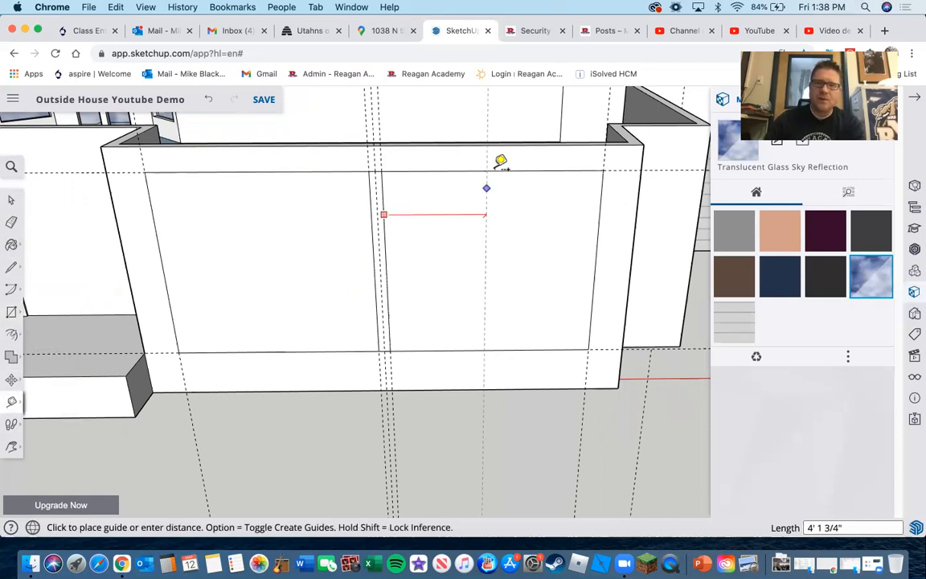
{"action": "left_click", "coordinate": [492, 165]}
{"action": "left_click", "coordinate": [371, 210]}
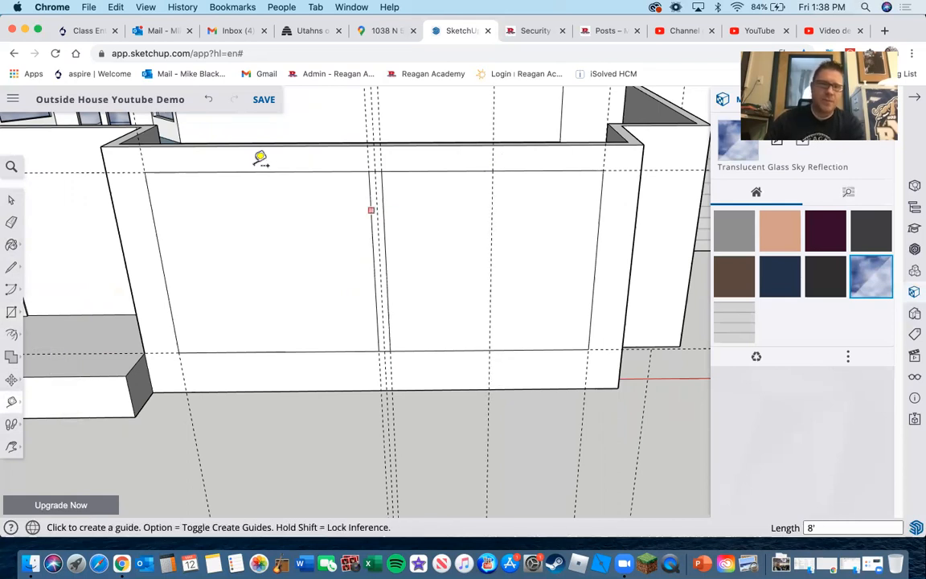
{"action": "left_click", "coordinate": [500, 252]}
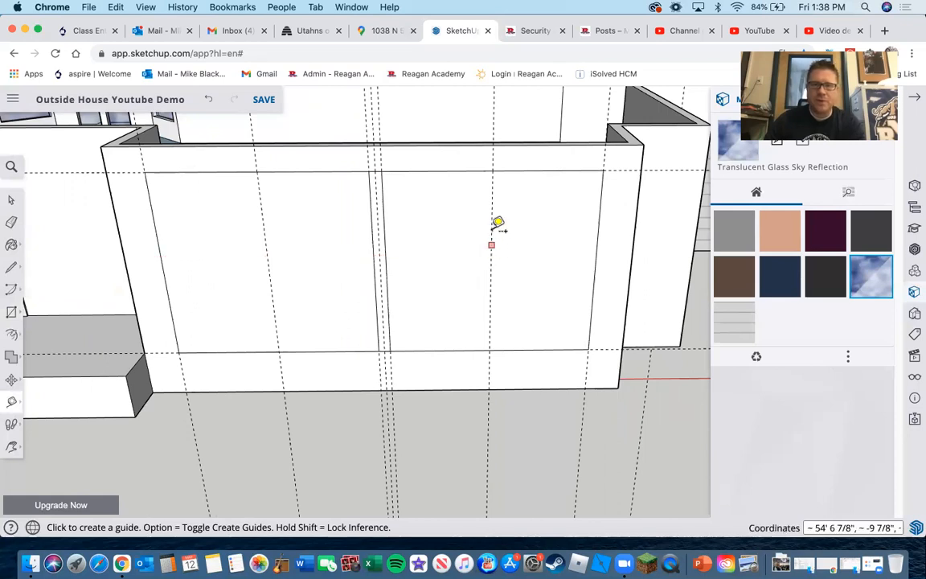
Place vertical guides 3" to each side of the right half's middle guide.
{"action": "scroll", "coordinate": [499, 222], "scroll_direction": "up", "scroll_amount": 3}
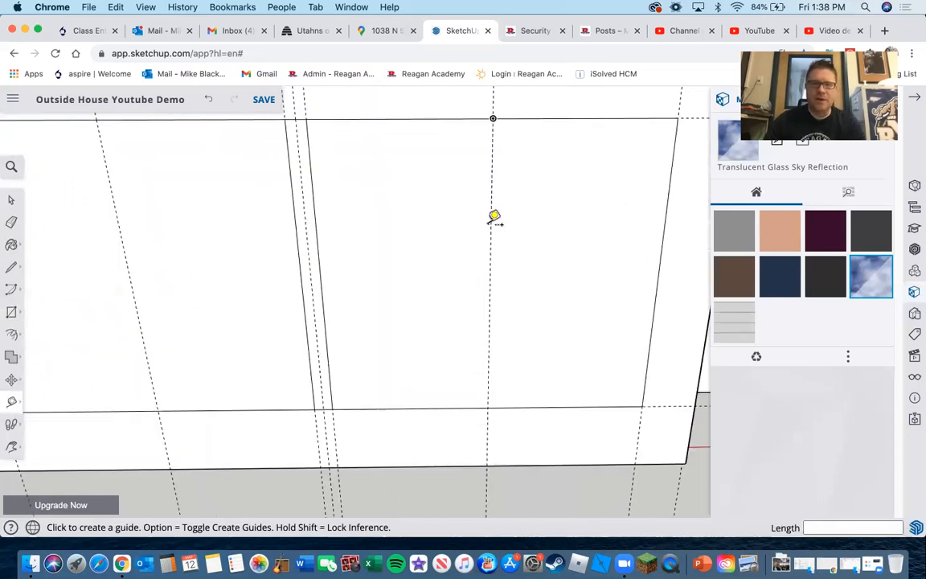
{"action": "left_click", "coordinate": [487, 219]}
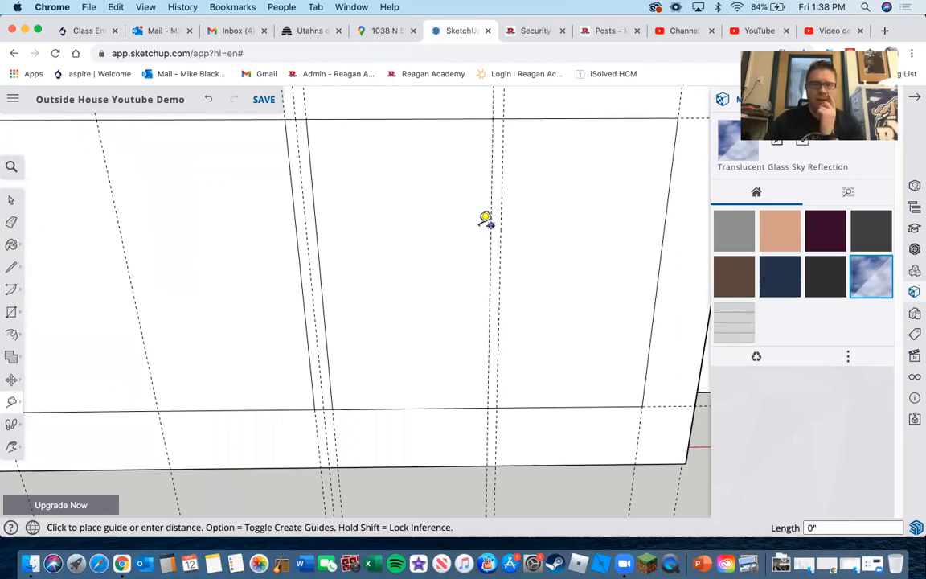
{"action": "left_click", "coordinate": [483, 223]}
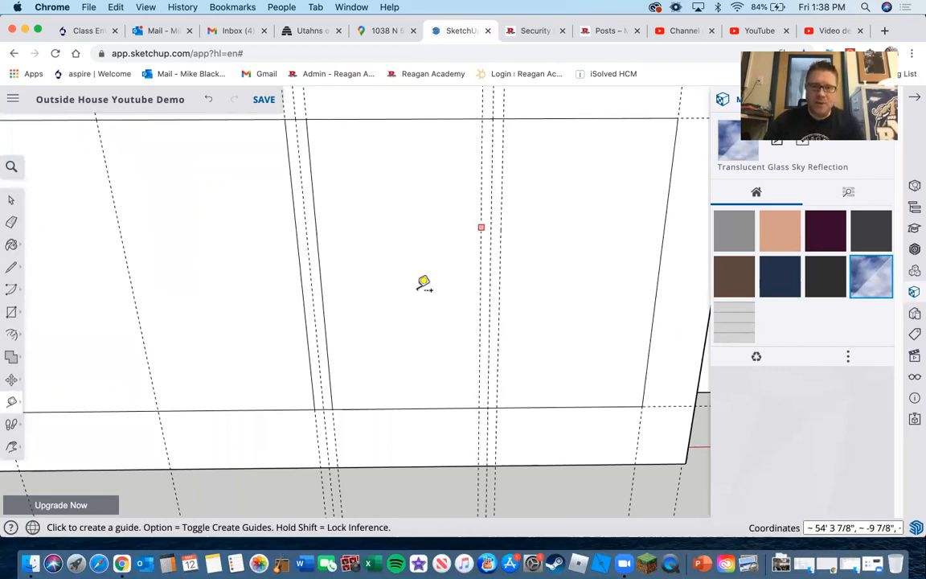
Measure the widths of the right half's outer and inner panes between their guides and edges.
{"action": "scroll", "coordinate": [572, 271], "scroll_direction": "down", "scroll_amount": 3}
{"action": "left_click", "coordinate": [577, 272]}
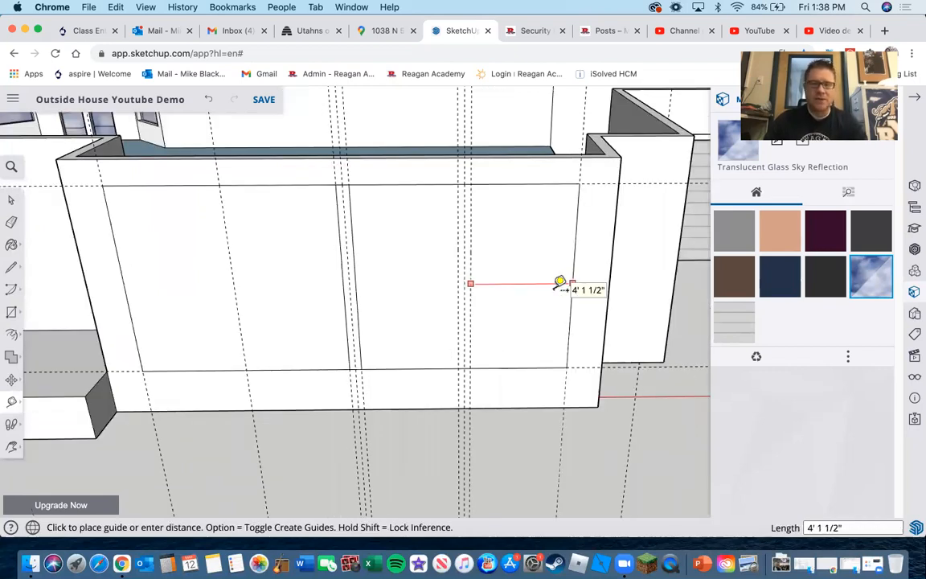
{"action": "left_click", "coordinate": [463, 273]}
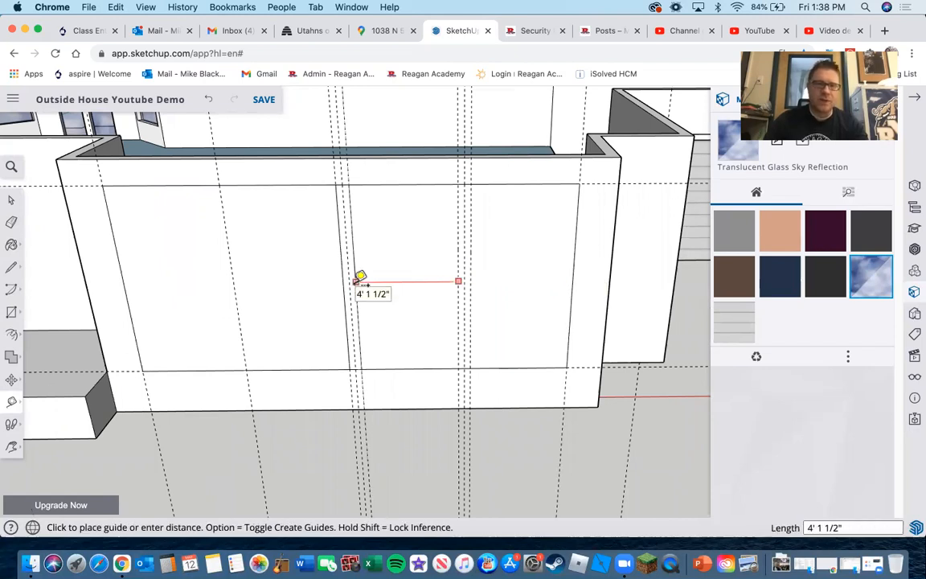
{"action": "left_click", "coordinate": [361, 277]}
Place vertical guides 3" to each side of the left half's middle guide and measure both pane widths there.
{"action": "left_click", "coordinate": [229, 245]}
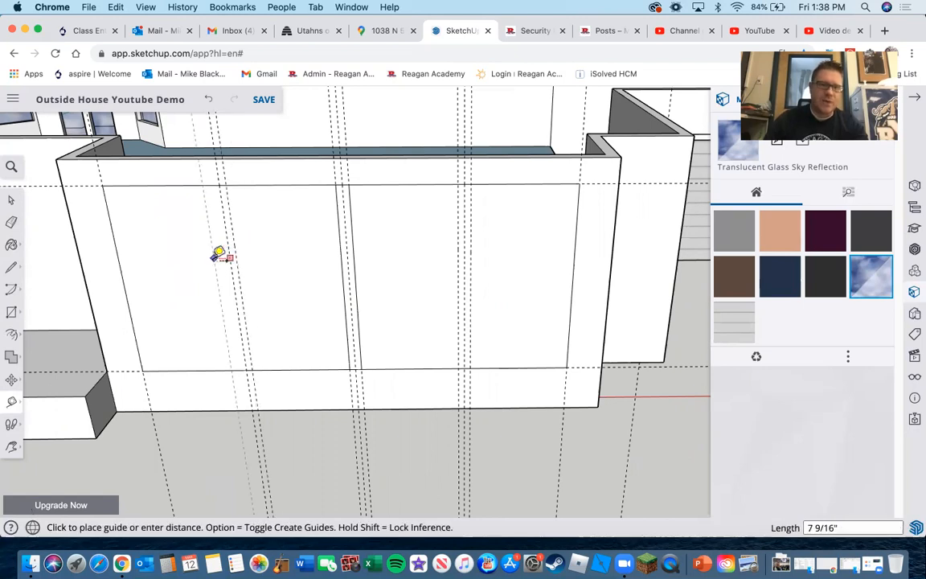
{"action": "left_click", "coordinate": [226, 263]}
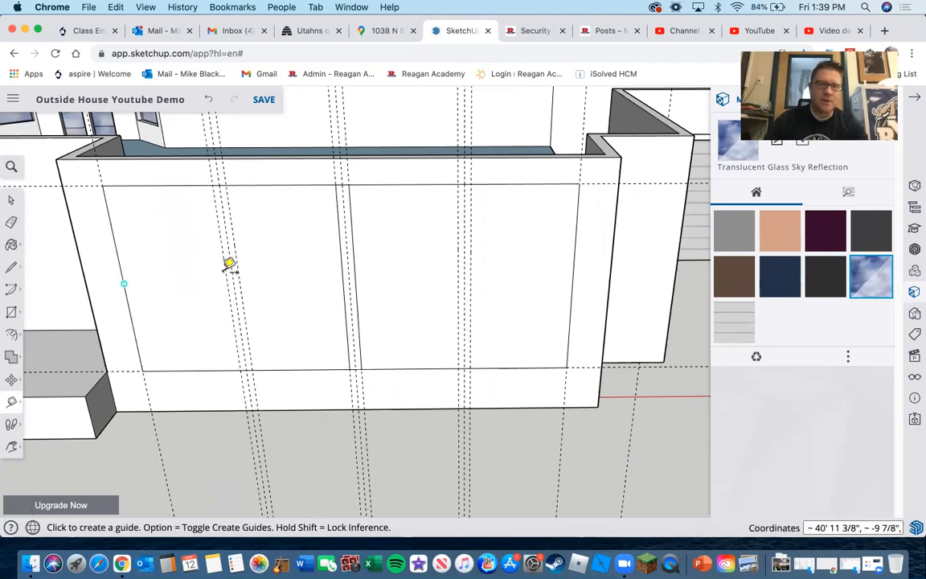
{"action": "left_click", "coordinate": [229, 266]}
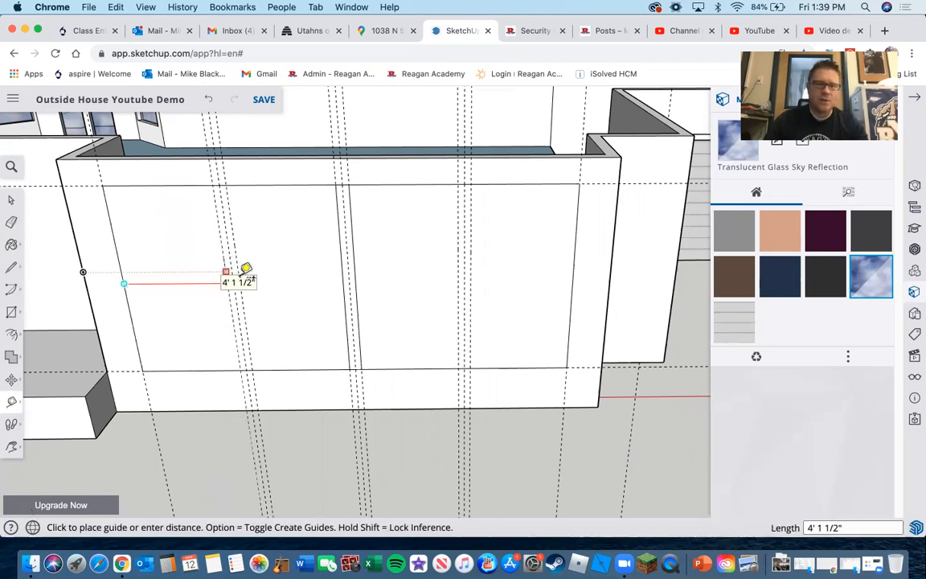
{"action": "left_click", "coordinate": [230, 266]}
{"action": "left_click", "coordinate": [240, 283]}
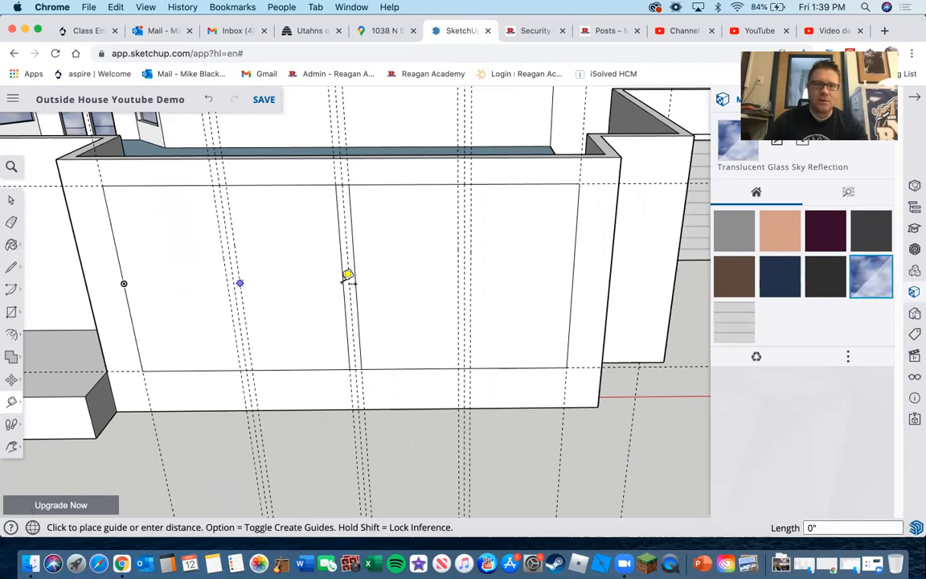
{"action": "left_click", "coordinate": [347, 275]}
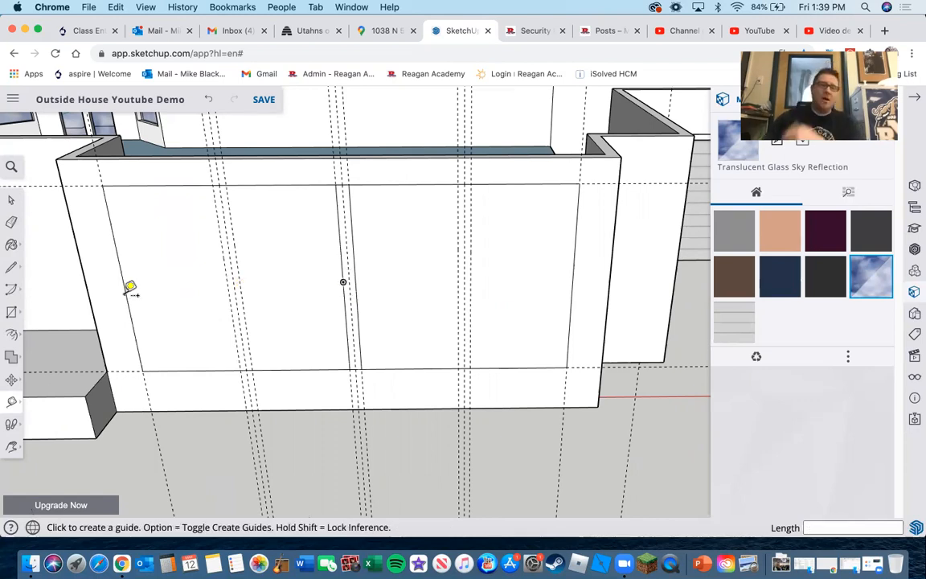
Draw an 8' by 4' 1 1/2" rectangle for the leftmost pane, from the window's upper-left corner to the nearest guide.
{"action": "scroll", "coordinate": [131, 290], "scroll_direction": "down", "scroll_amount": 2}
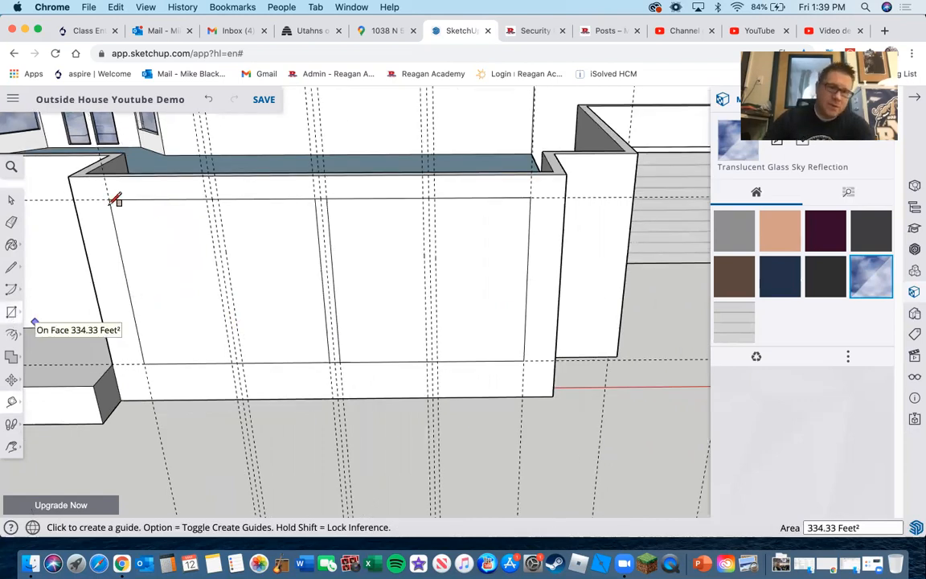
{"action": "left_click", "coordinate": [11, 312]}
{"action": "left_click", "coordinate": [110, 200]}
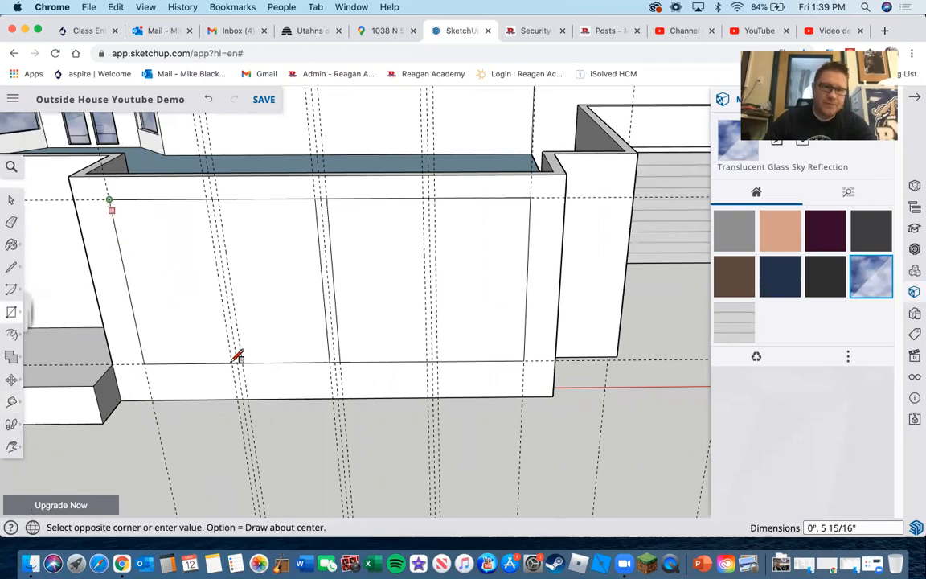
{"action": "key", "text": "Return"}
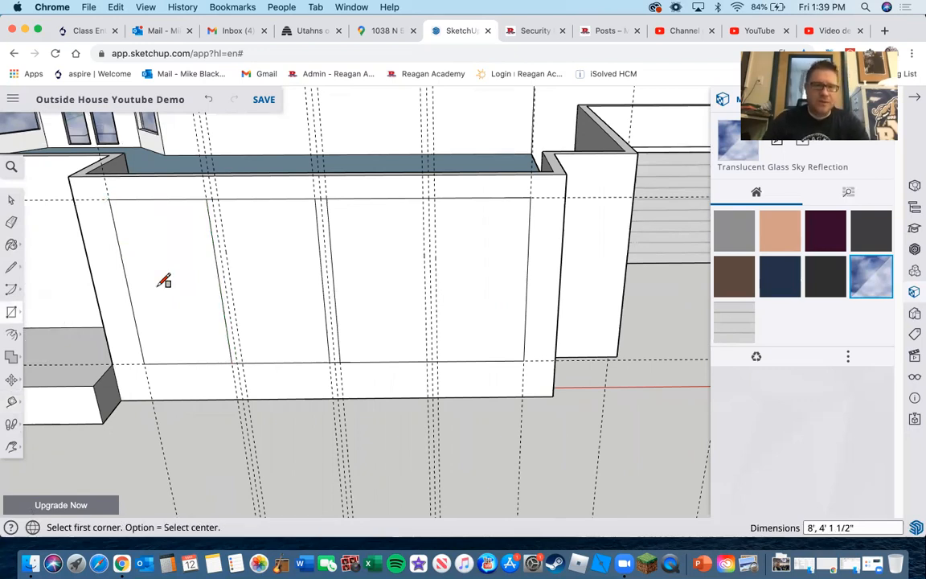
Offset the leftmost pane's outline inward by 4 to form its frame.
{"action": "key", "text": "f"}
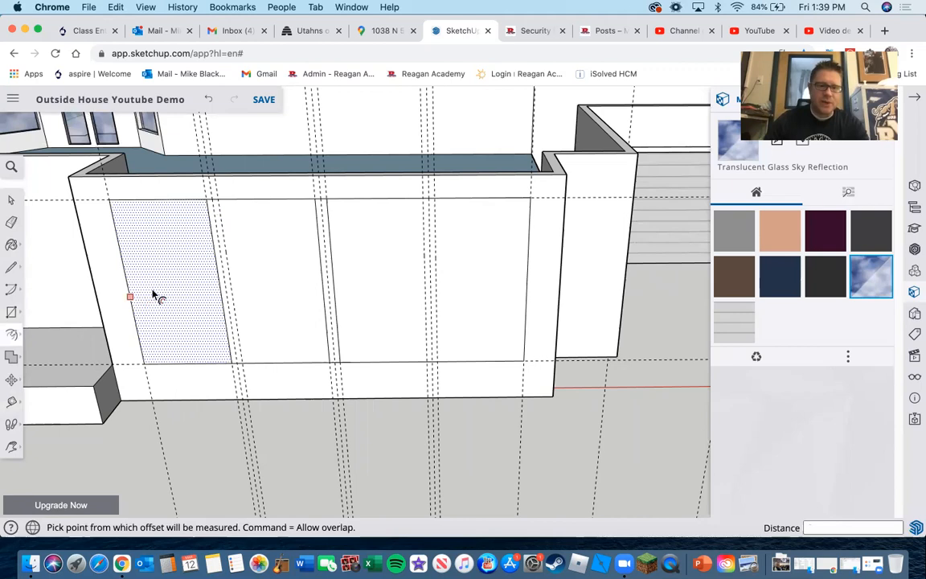
{"action": "left_click", "coordinate": [158, 295]}
{"action": "type", "text": "4"}
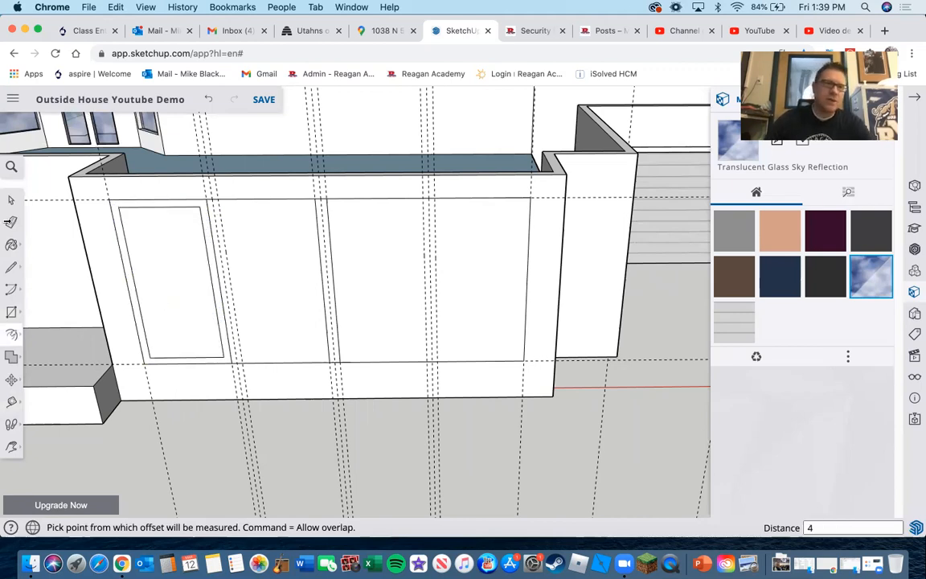
{"action": "key", "text": "Return"}
Copy the leftmost pane's outer outline and inner panel into the other three sections of the large window, aligned to the guides.
{"action": "key", "text": "space"}
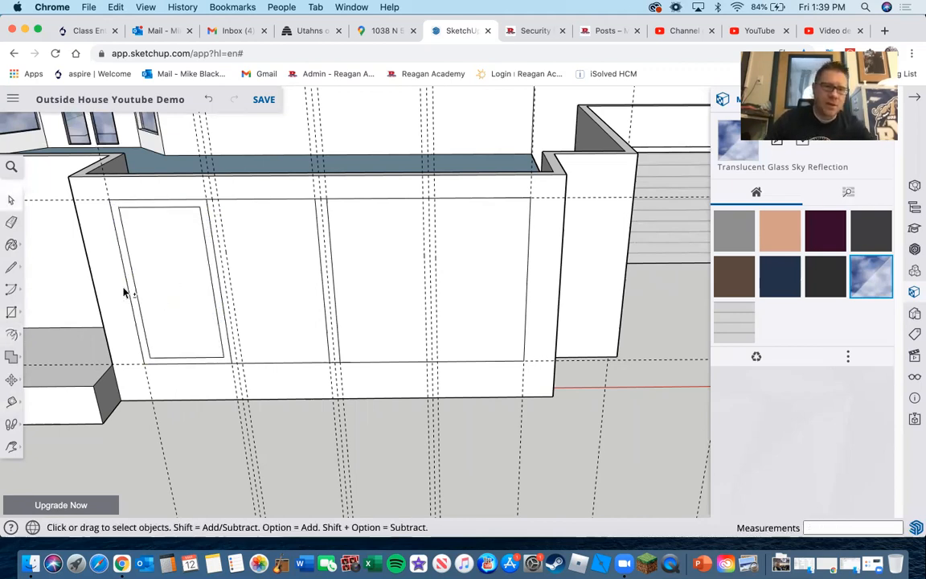
{"action": "left_click", "coordinate": [130, 286]}
{"action": "left_click", "coordinate": [126, 282], "text": "shift"}
{"action": "left_click", "coordinate": [139, 200], "text": "shift"}
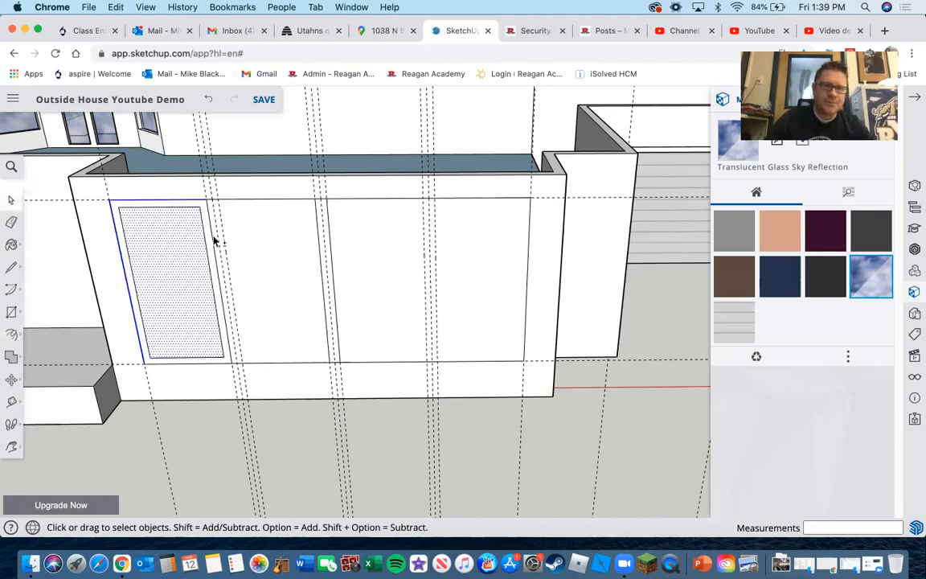
{"action": "left_click", "coordinate": [206, 364], "text": "shift"}
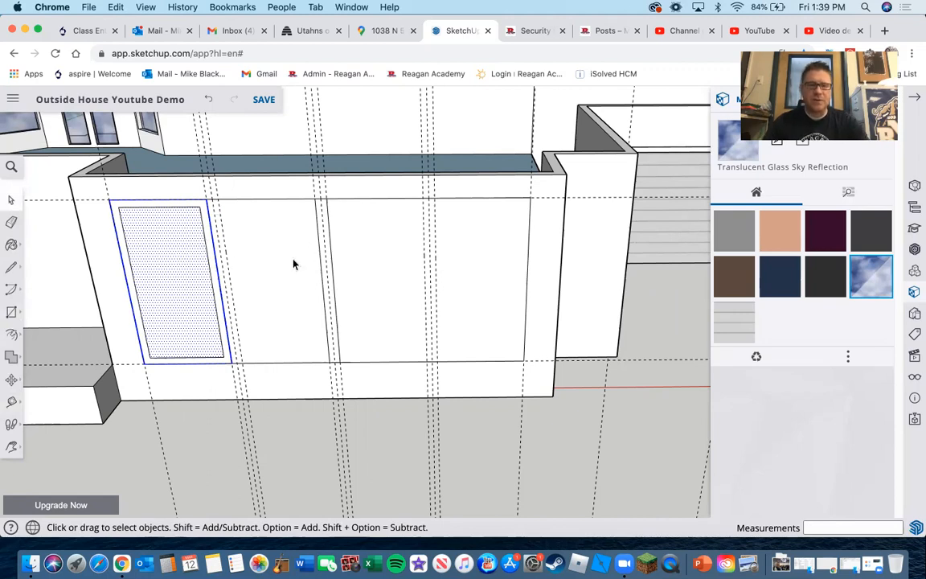
{"action": "key", "text": "super+v"}
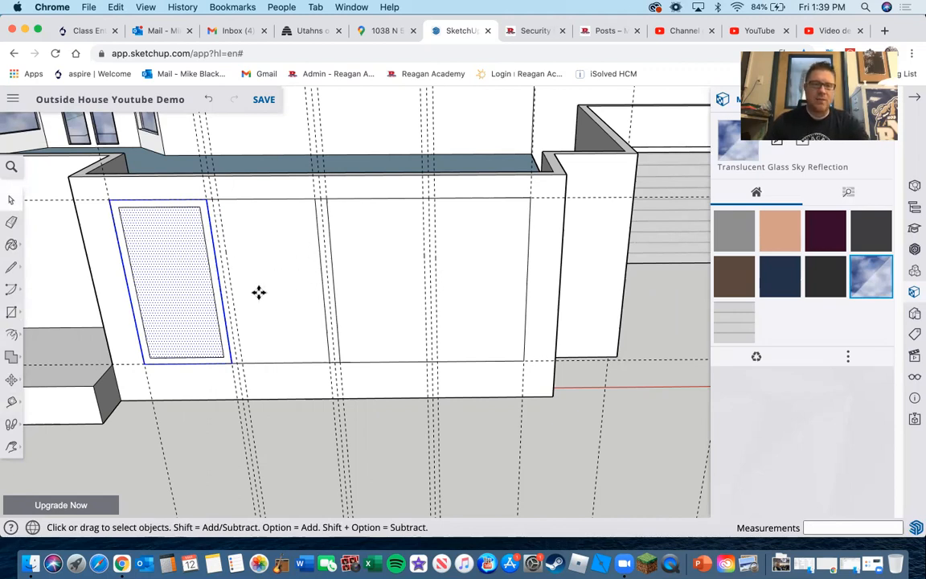
{"action": "left_click", "coordinate": [242, 362]}
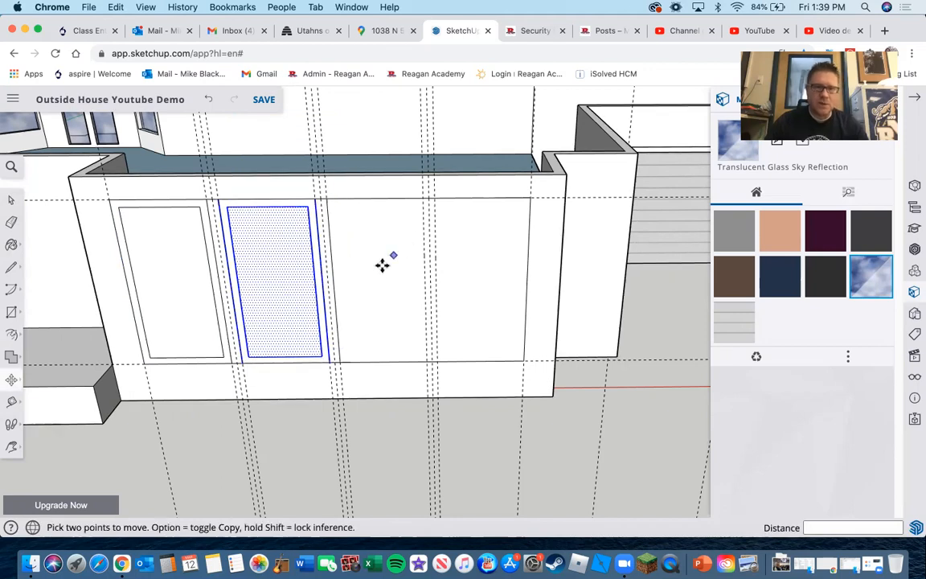
{"action": "key", "text": "super+v"}
{"action": "left_click", "coordinate": [341, 364]}
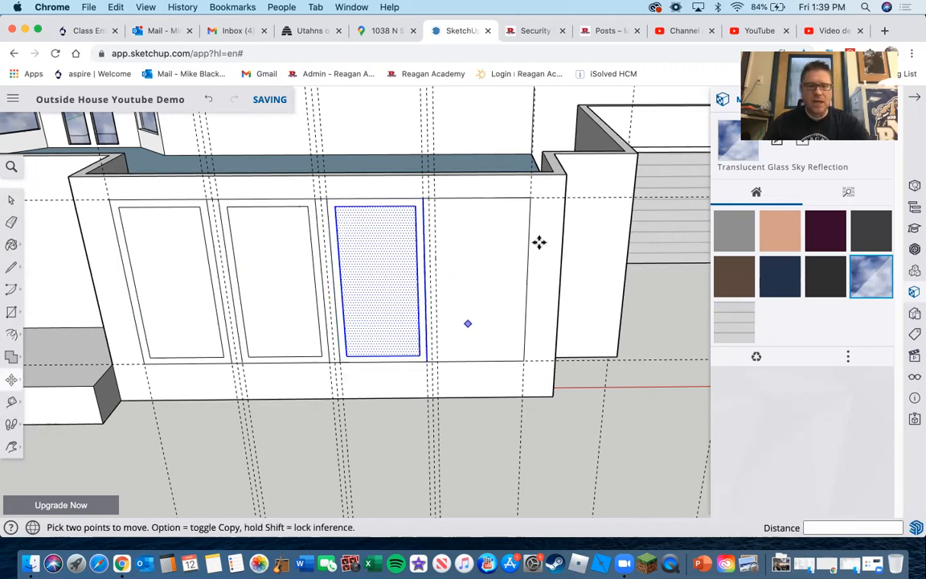
{"action": "key", "text": "super+v"}
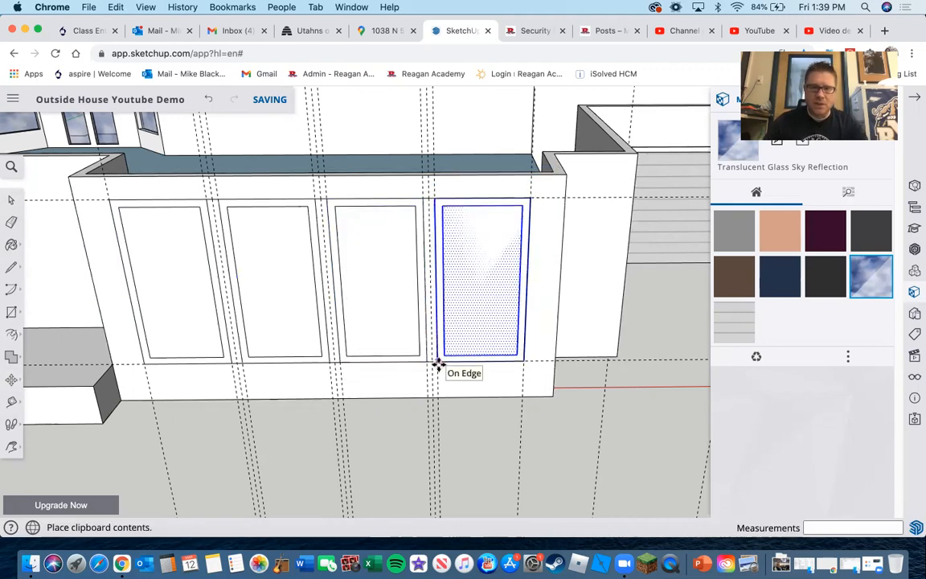
{"action": "left_click", "coordinate": [438, 363]}
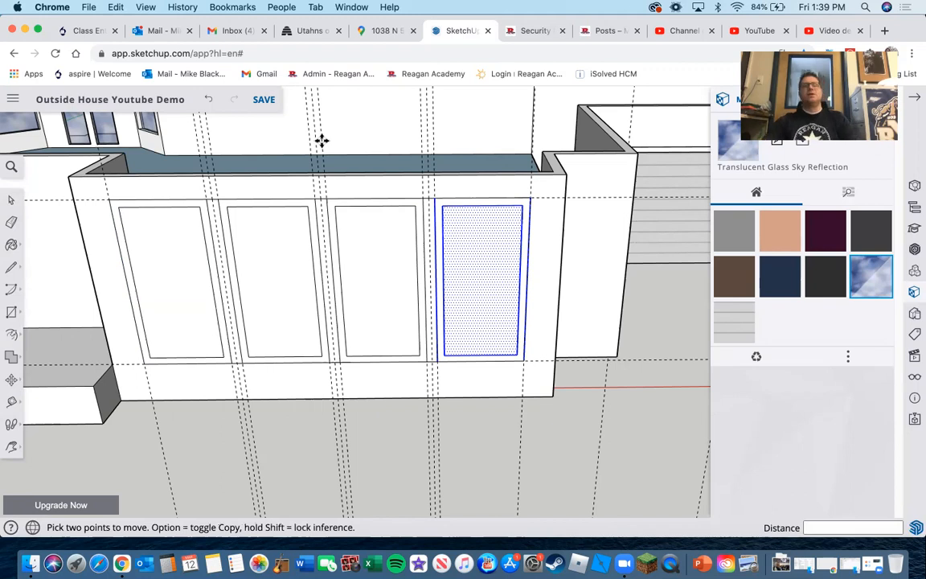
{"action": "scroll", "coordinate": [307, 223], "scroll_direction": "down", "scroll_amount": 3}
{"action": "scroll", "coordinate": [306, 223], "scroll_direction": "down", "scroll_amount": 2}
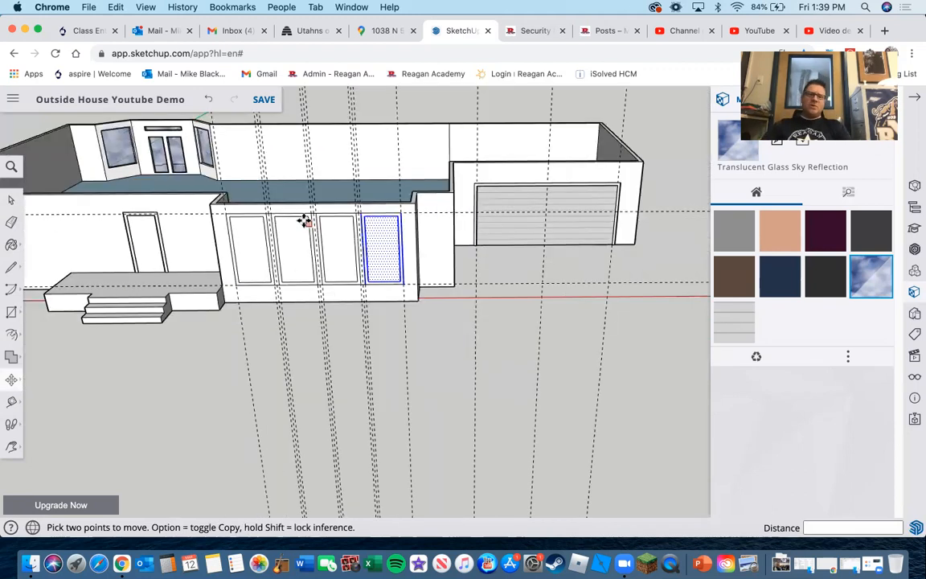
{"action": "scroll", "coordinate": [306, 223], "scroll_direction": "up", "scroll_amount": 4}
{"action": "scroll", "coordinate": [318, 226], "scroll_direction": "down", "scroll_amount": 1}
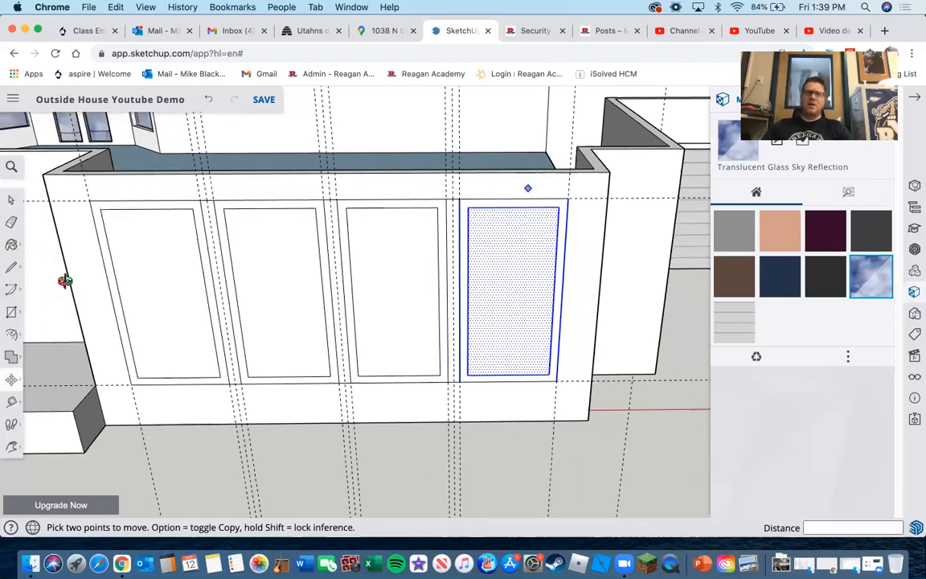
Examine the four-pane window and the rest of the house front from several angles and distances.
{"action": "middle_click_drag", "start_coordinate": [432, 358], "coordinate": [418, 303]}
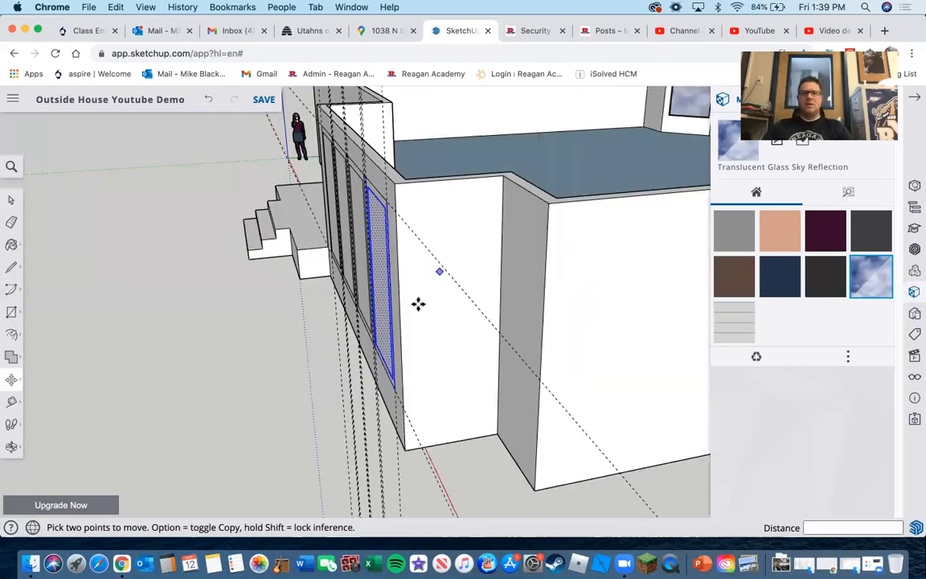
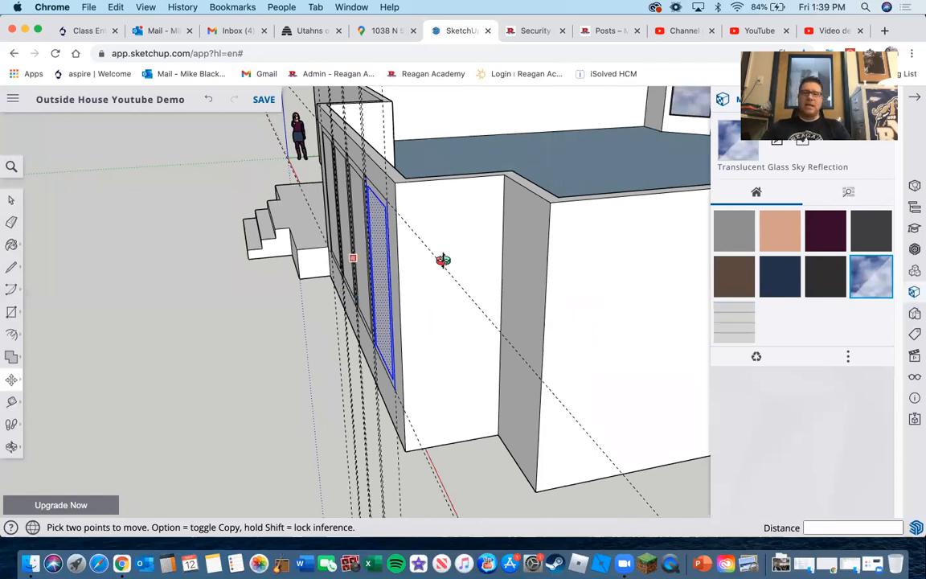
{"action": "scroll", "coordinate": [565, 261], "scroll_direction": "down", "scroll_amount": 5}
{"action": "middle_click_drag", "start_coordinate": [658, 261], "coordinate": [654, 260]}
{"action": "scroll", "coordinate": [632, 261], "scroll_direction": "down", "scroll_amount": 3}
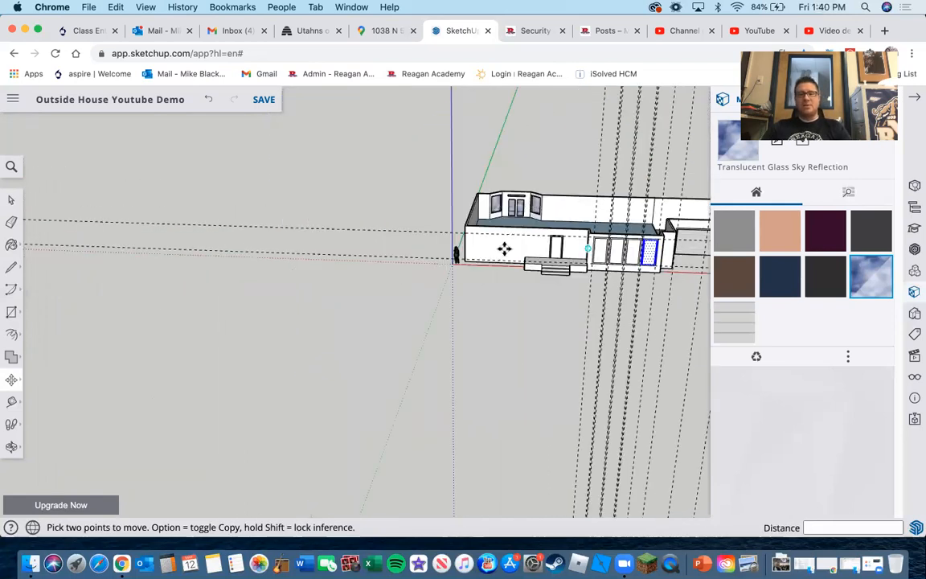
{"action": "scroll", "coordinate": [602, 234], "scroll_direction": "up", "scroll_amount": 2}
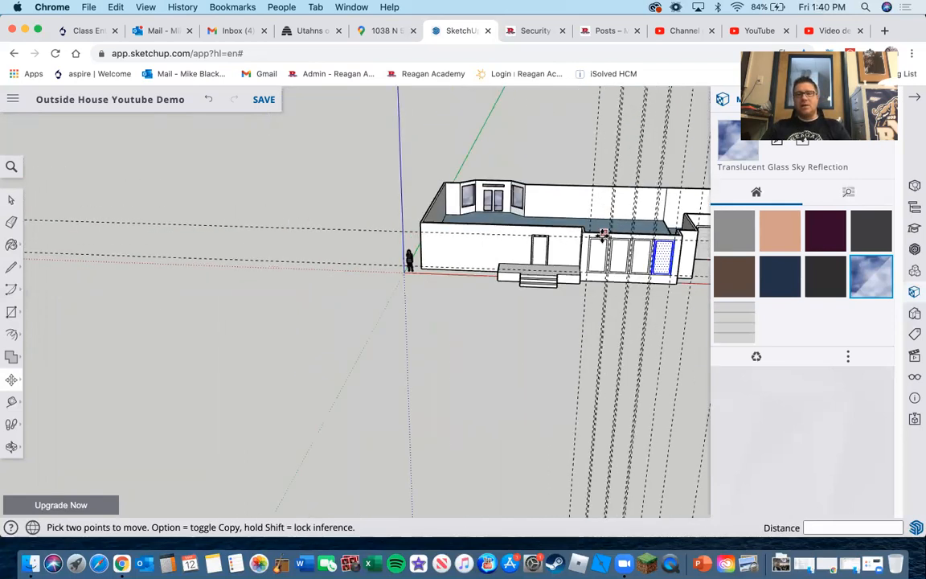
{"action": "scroll", "coordinate": [603, 235], "scroll_direction": "down", "scroll_amount": 1}
{"action": "scroll", "coordinate": [482, 239], "scroll_direction": "down", "scroll_amount": 1}
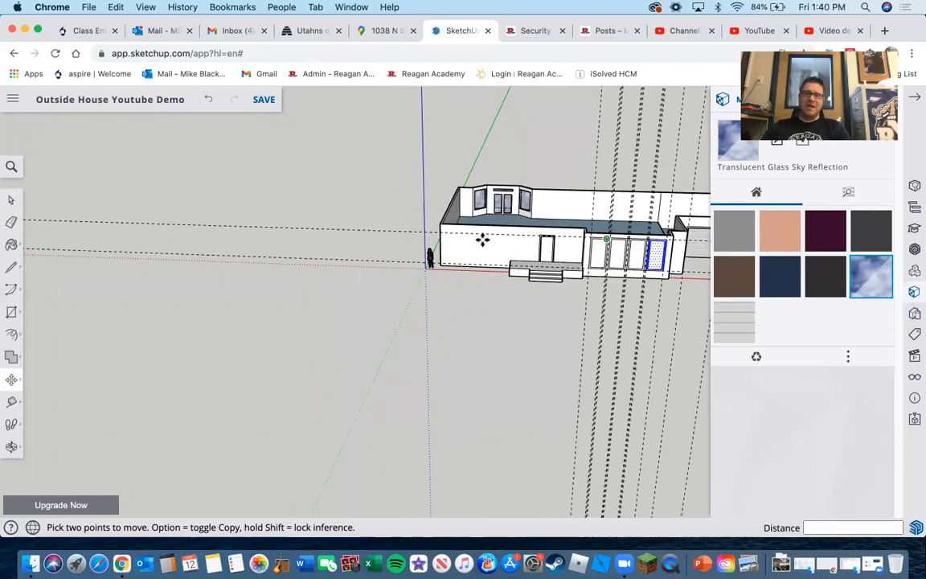
{"action": "scroll", "coordinate": [658, 242], "scroll_direction": "up", "scroll_amount": 1}
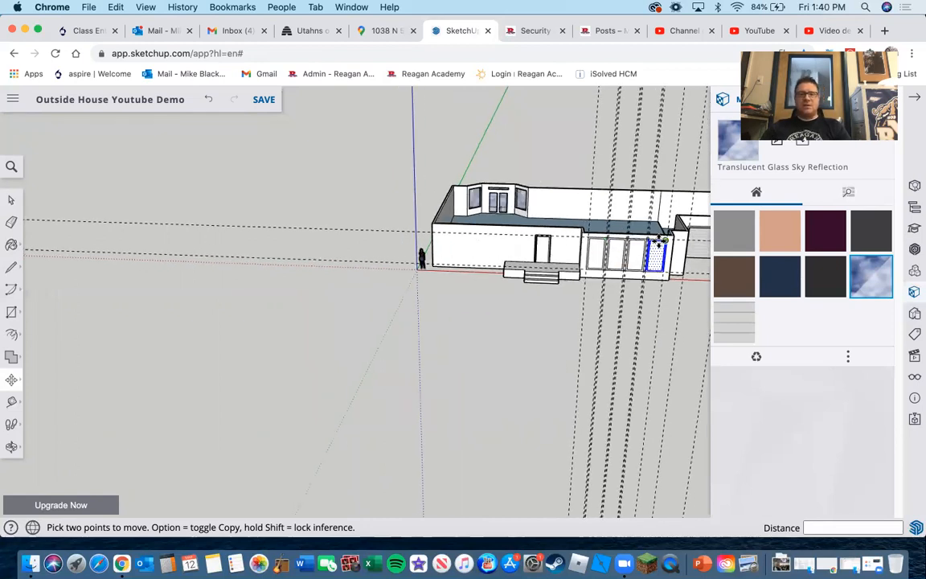
{"action": "scroll", "coordinate": [670, 239], "scroll_direction": "up", "scroll_amount": 3}
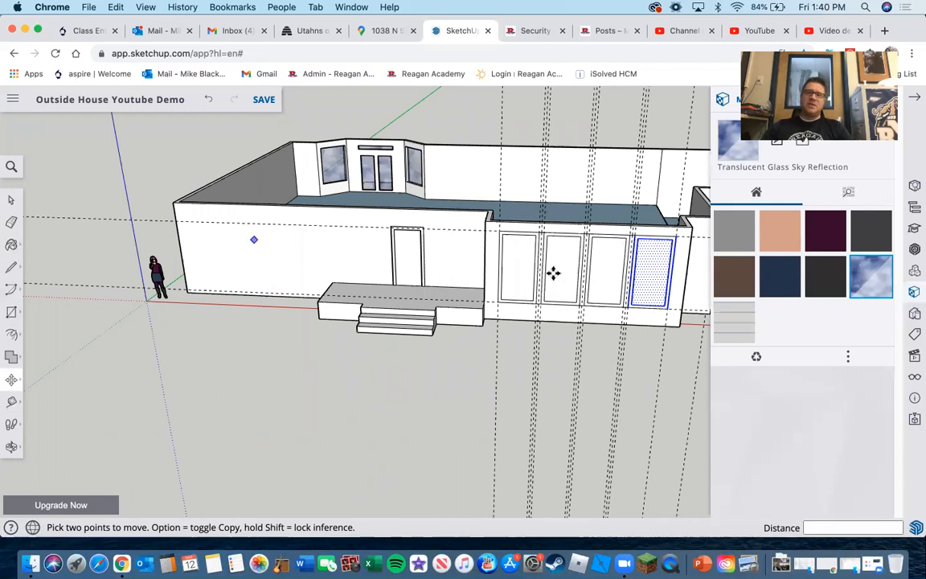
{"action": "scroll", "coordinate": [438, 278], "scroll_direction": "up", "scroll_amount": 1}
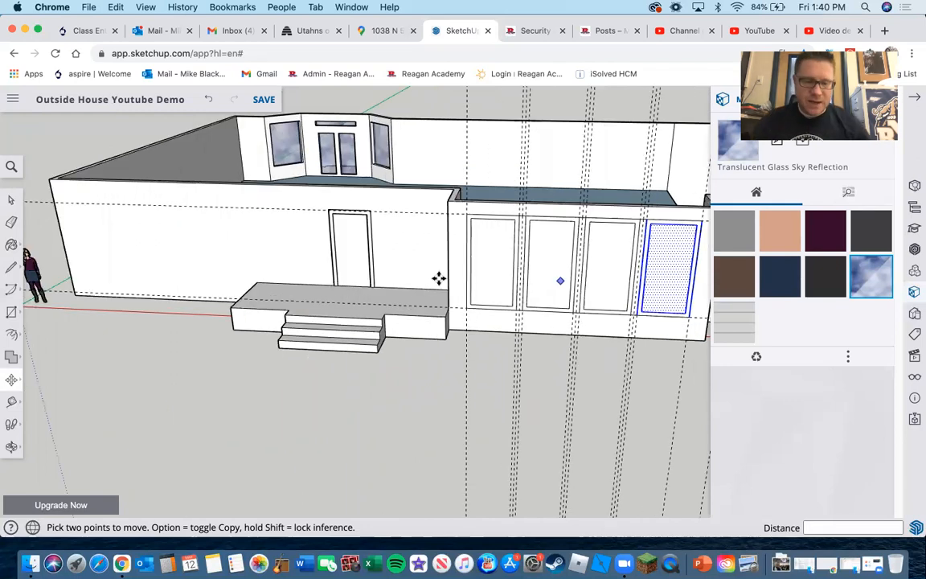
{"action": "scroll", "coordinate": [438, 280], "scroll_direction": "up", "scroll_amount": 1}
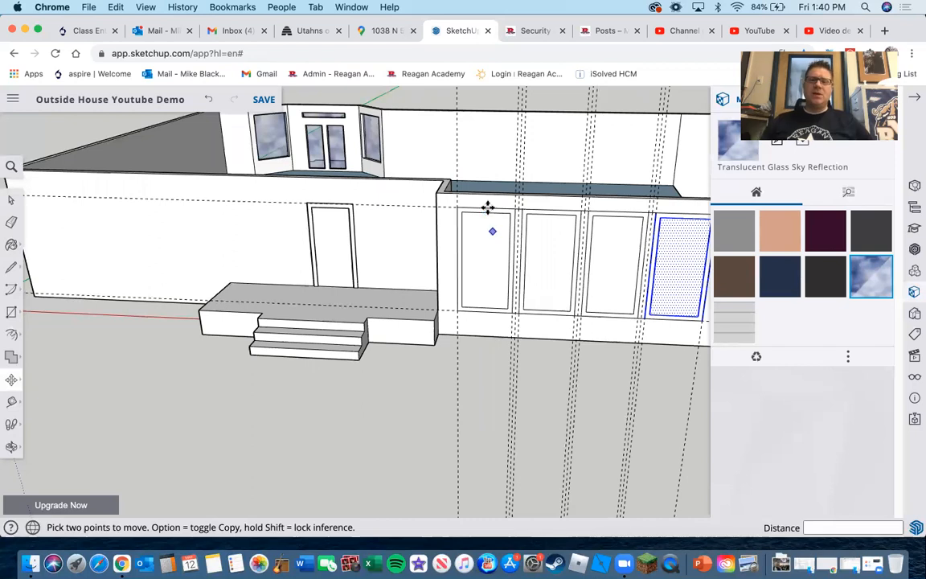
Push the inner panels of all four window panes back through the wall thickness to open them up.
{"action": "scroll", "coordinate": [463, 262], "scroll_direction": "up", "scroll_amount": 5}
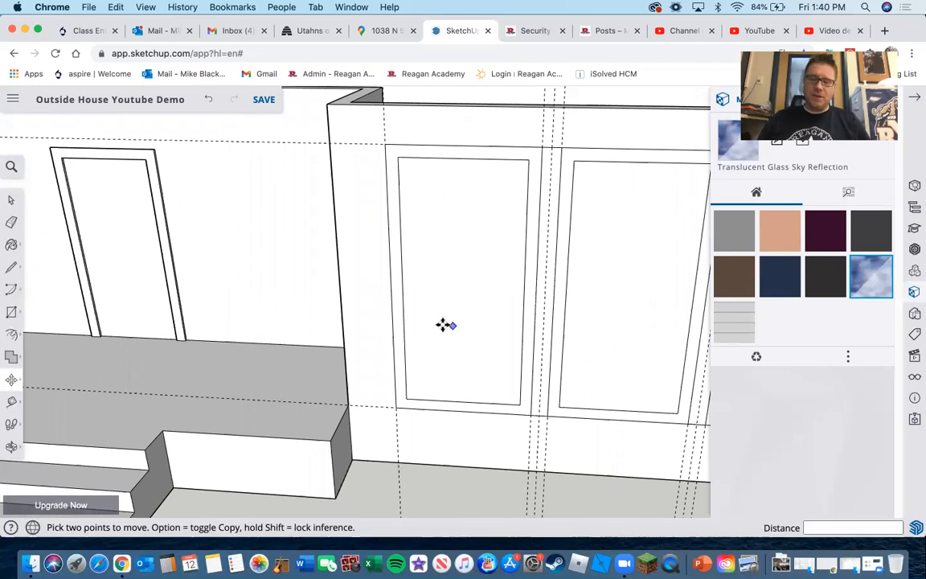
{"action": "scroll", "coordinate": [444, 324], "scroll_direction": "down", "scroll_amount": 2}
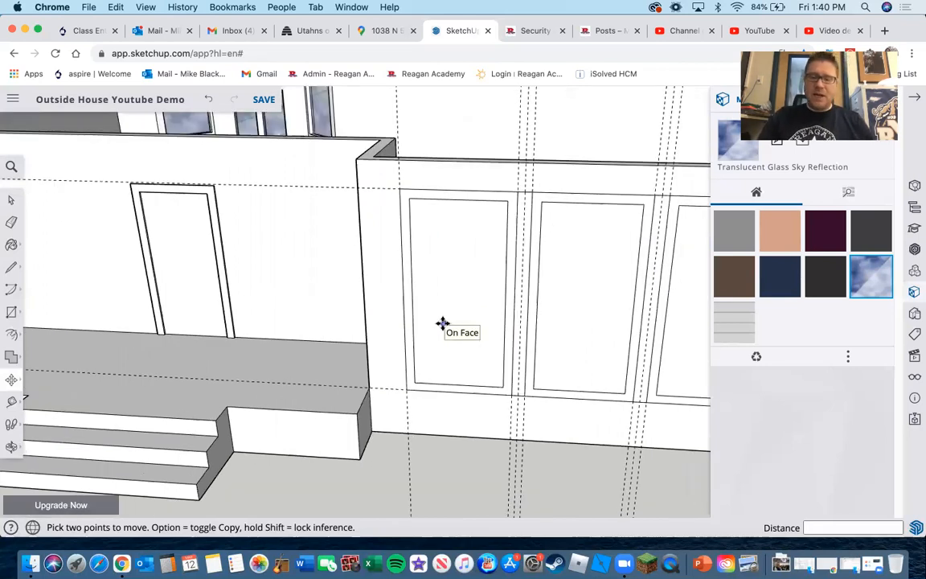
{"action": "key", "text": "p"}
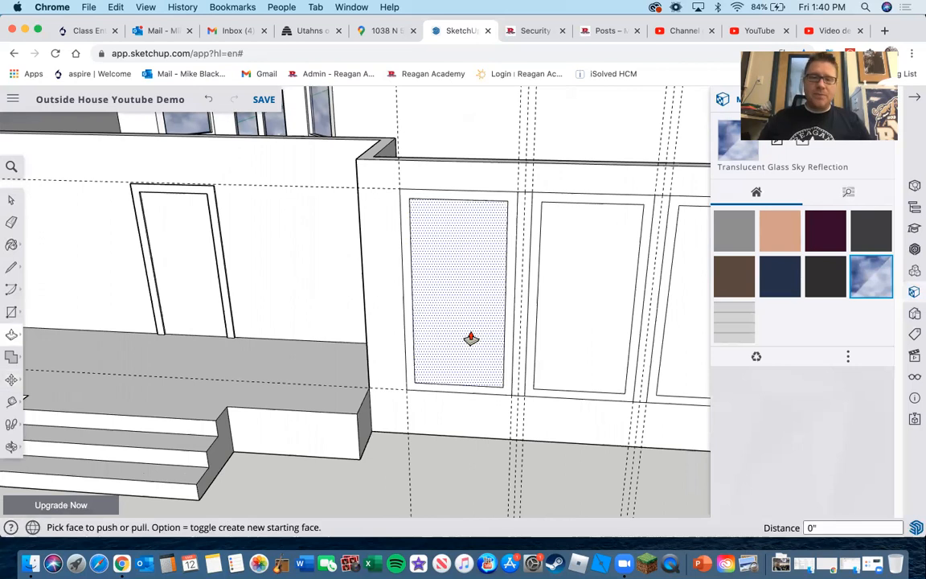
{"action": "left_click", "coordinate": [465, 306]}
{"action": "left_click", "coordinate": [579, 325]}
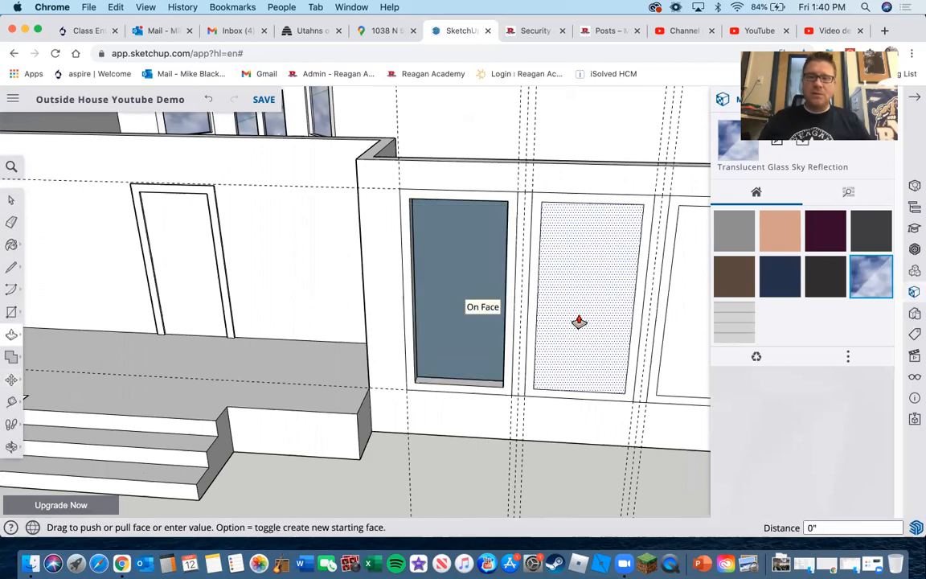
{"action": "double_click", "coordinate": [599, 333]}
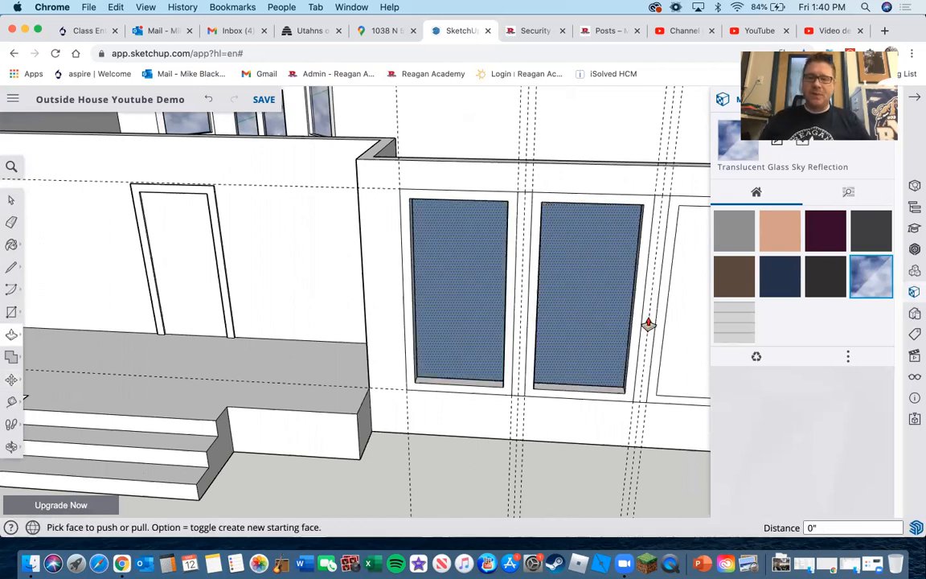
{"action": "scroll", "coordinate": [668, 325], "scroll_direction": "down", "scroll_amount": 3}
{"action": "left_click", "coordinate": [692, 327]}
{"action": "left_click", "coordinate": [497, 310]}
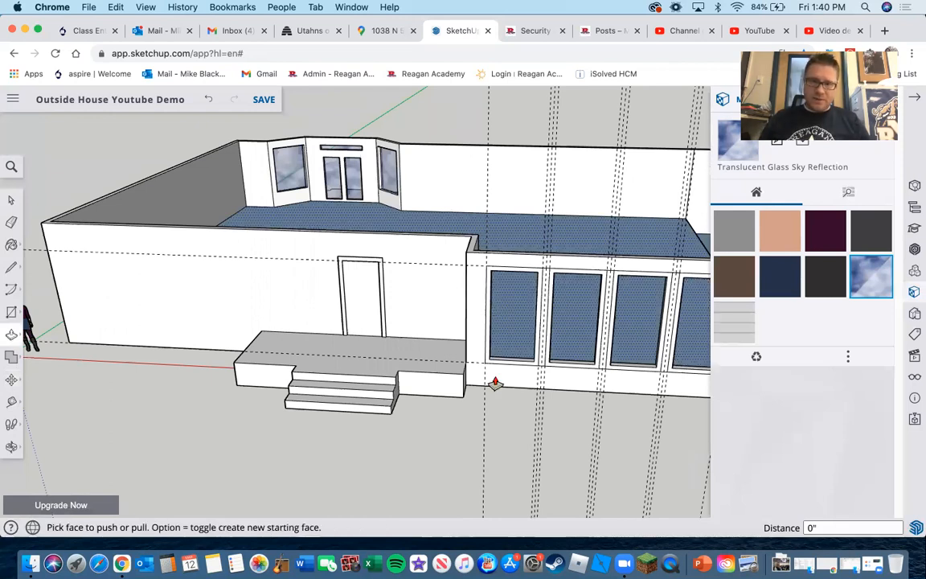
Draw a line along the lower outer edge of each of the four window openings to close them with faces.
{"action": "left_click", "coordinate": [11, 268]}
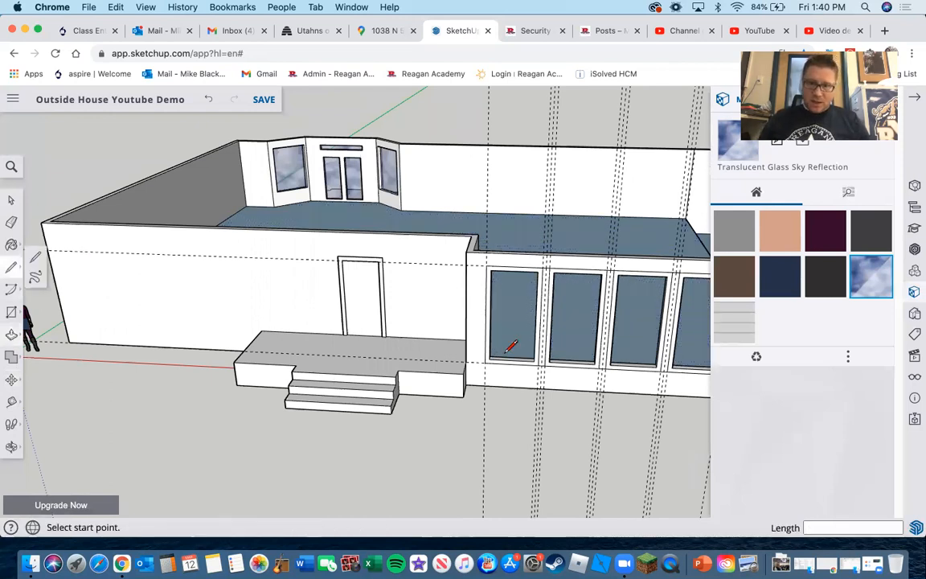
{"action": "scroll", "coordinate": [507, 352], "scroll_direction": "up", "scroll_amount": 5}
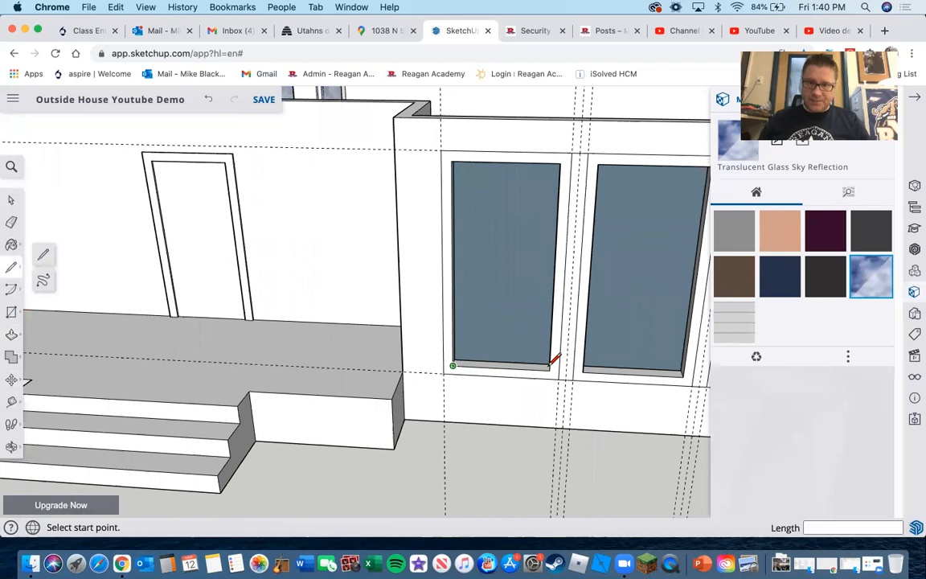
{"action": "left_click", "coordinate": [585, 372]}
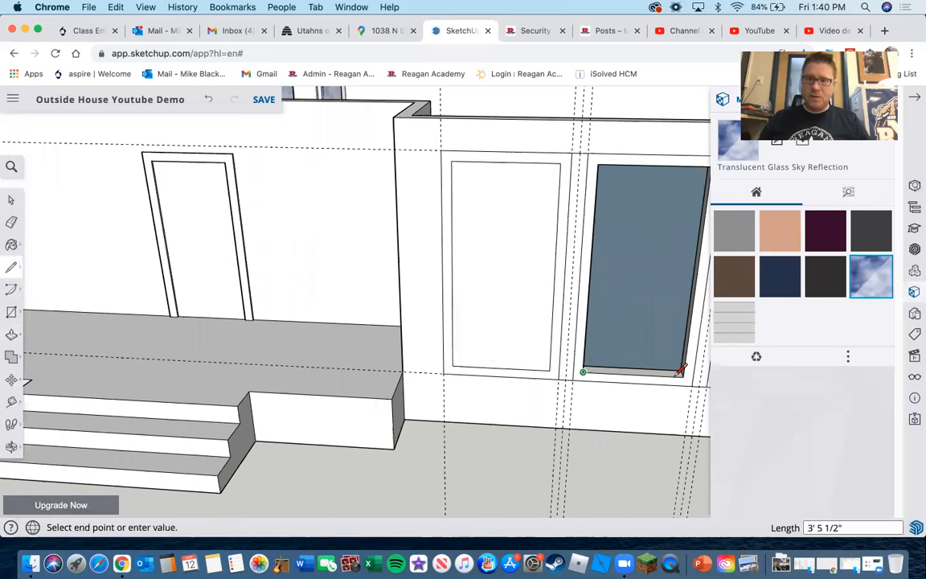
{"action": "left_click", "coordinate": [683, 375]}
{"action": "key", "text": "h"}
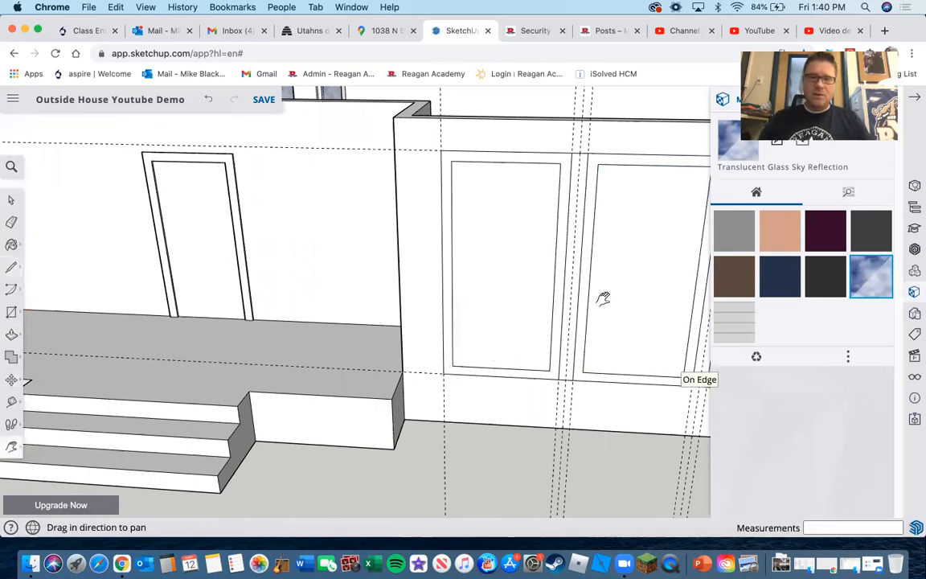
{"action": "mouse_move", "coordinate": [604, 299]}
{"action": "middle_mouse_down", "text": "shift"}
{"action": "mouse_move", "coordinate": [310, 253]}
{"action": "mouse_move", "coordinate": [225, 275]}
{"action": "middle_mouse_up", "text": "shift"}
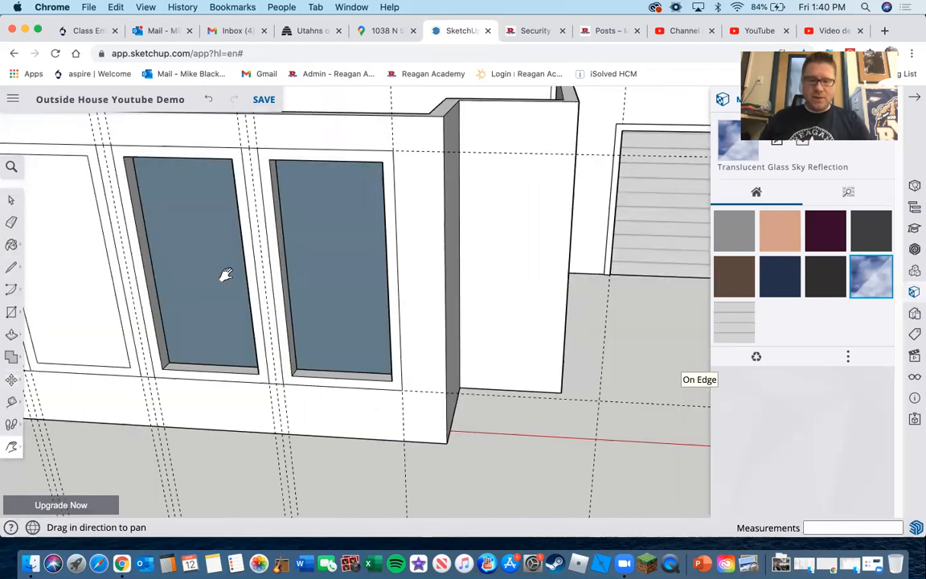
{"action": "left_click", "coordinate": [163, 368]}
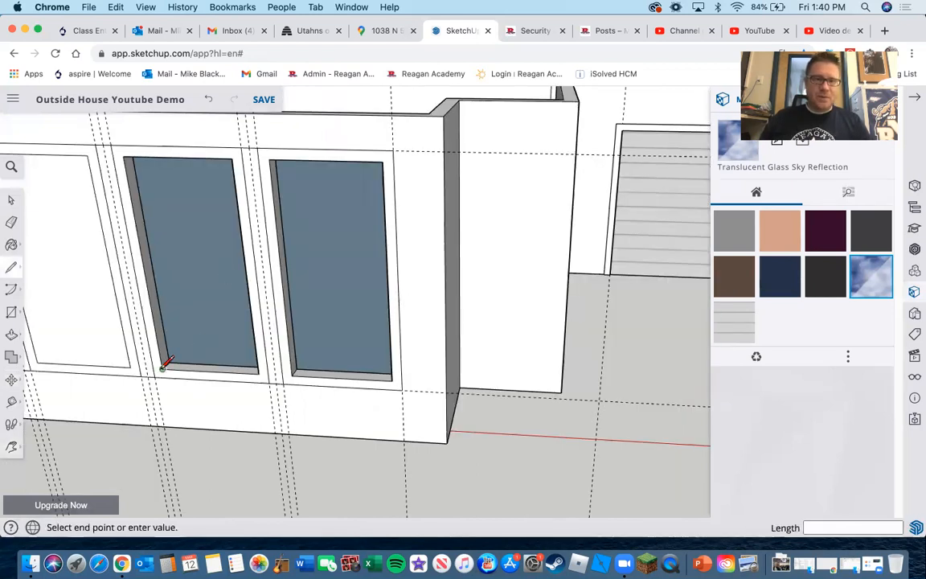
{"action": "left_click", "coordinate": [293, 371]}
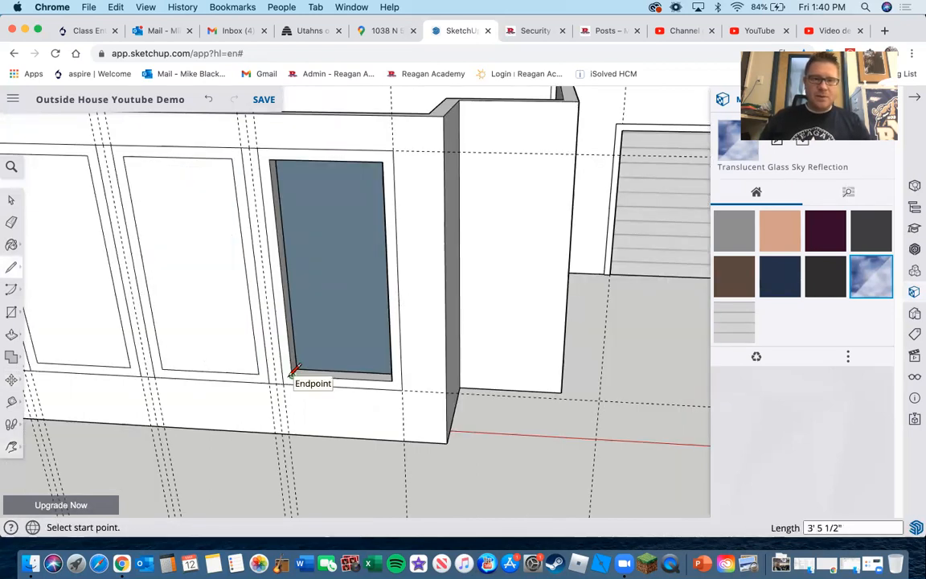
{"action": "left_click", "coordinate": [294, 373]}
{"action": "left_click", "coordinate": [245, 277]}
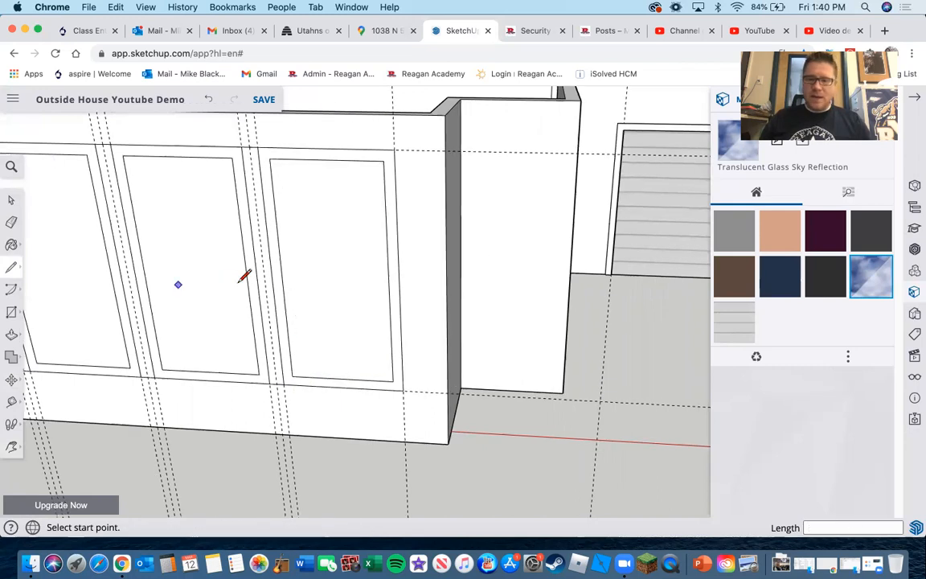
Paint the inner panels of the large window with Translucent Glass Sky Reflection.
{"action": "middle_click_drag", "start_coordinate": [178, 285], "coordinate": [239, 282]}
{"action": "key", "text": "b"}
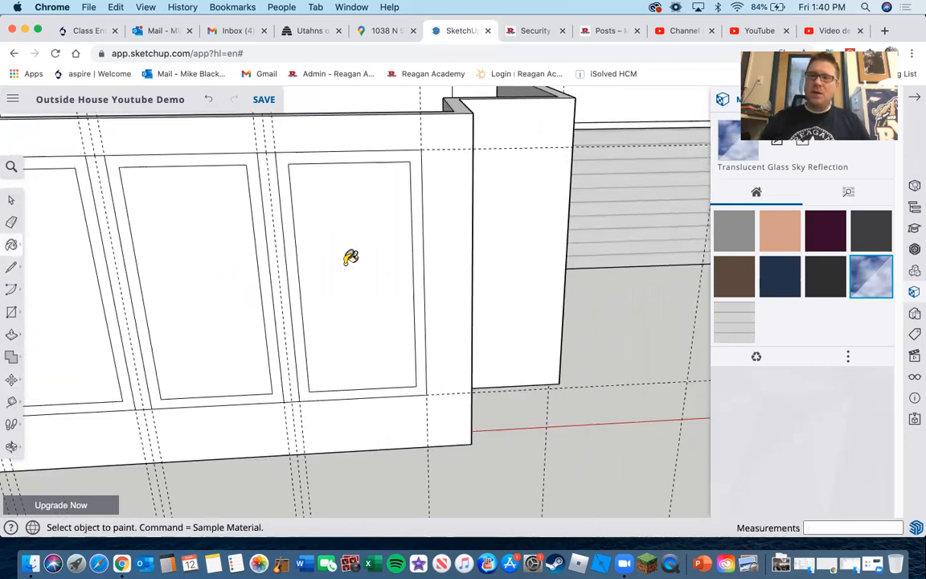
{"action": "left_click", "coordinate": [365, 296]}
{"action": "left_click", "coordinate": [167, 286]}
{"action": "left_click", "coordinate": [63, 289]}
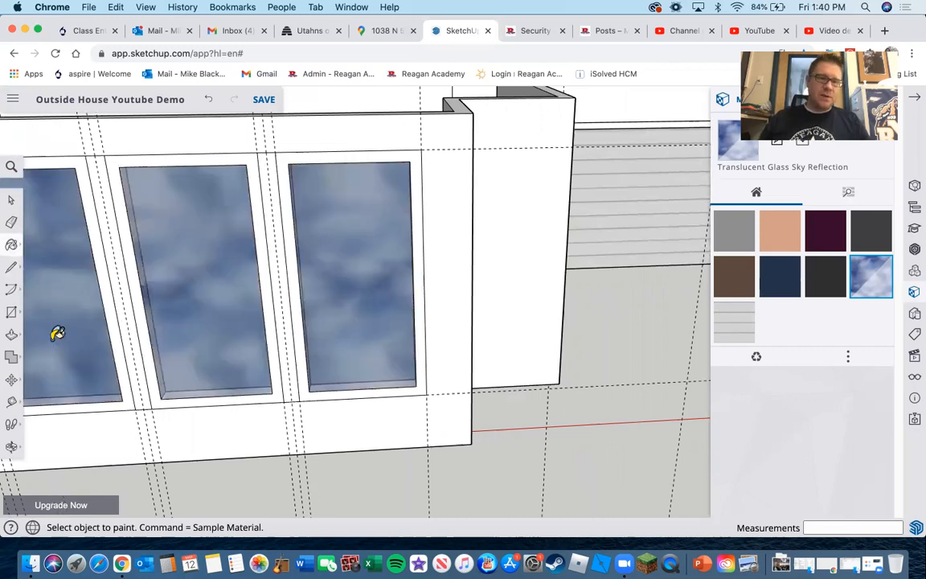
Examine the glazed window together with the garage side and the blank front wall beside the door.
{"action": "scroll", "coordinate": [93, 294], "scroll_direction": "down", "scroll_amount": 5}
{"action": "scroll", "coordinate": [141, 321], "scroll_direction": "up", "scroll_amount": 5}
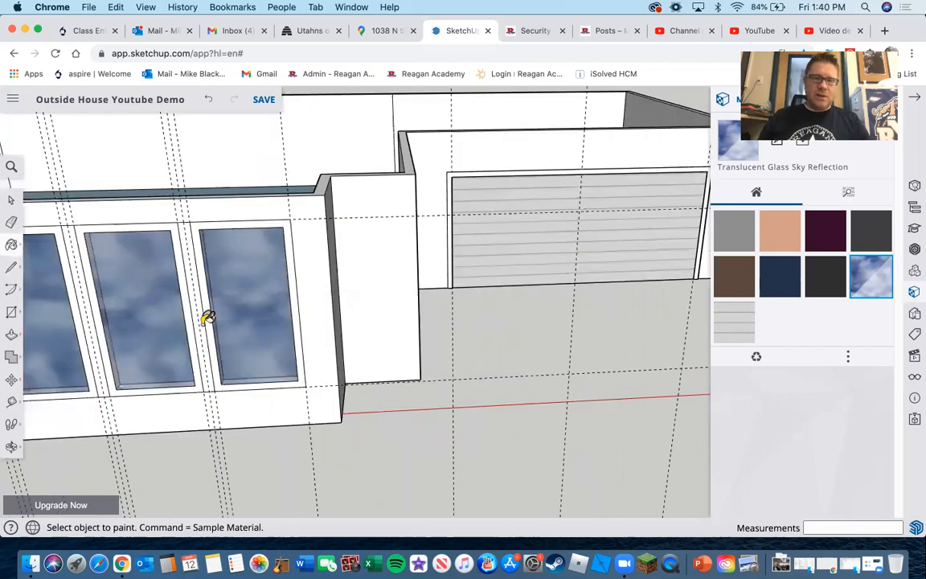
{"action": "scroll", "coordinate": [161, 325], "scroll_direction": "down", "scroll_amount": 3}
{"action": "scroll", "coordinate": [268, 315], "scroll_direction": "down", "scroll_amount": 3}
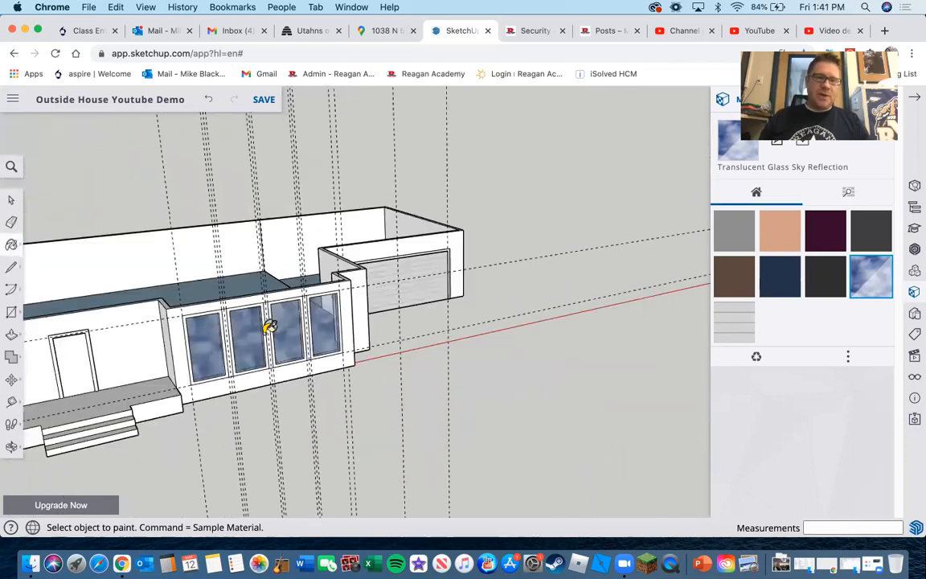
{"action": "scroll", "coordinate": [104, 347], "scroll_direction": "down", "scroll_amount": 2}
{"action": "scroll", "coordinate": [276, 320], "scroll_direction": "up", "scroll_amount": 2}
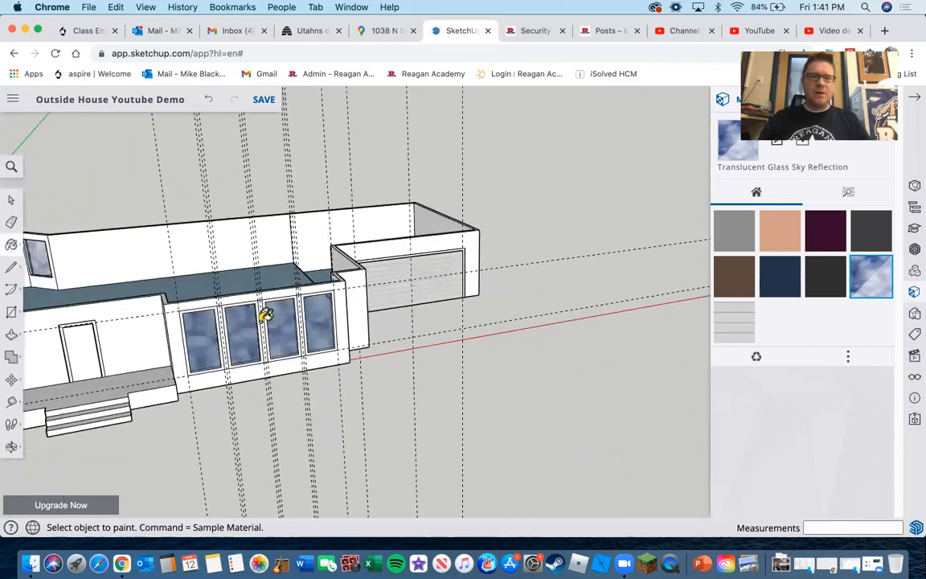
{"action": "middle_click_drag", "start_coordinate": [266, 316], "coordinate": [229, 316]}
{"action": "scroll", "coordinate": [161, 322], "scroll_direction": "down", "scroll_amount": 5}
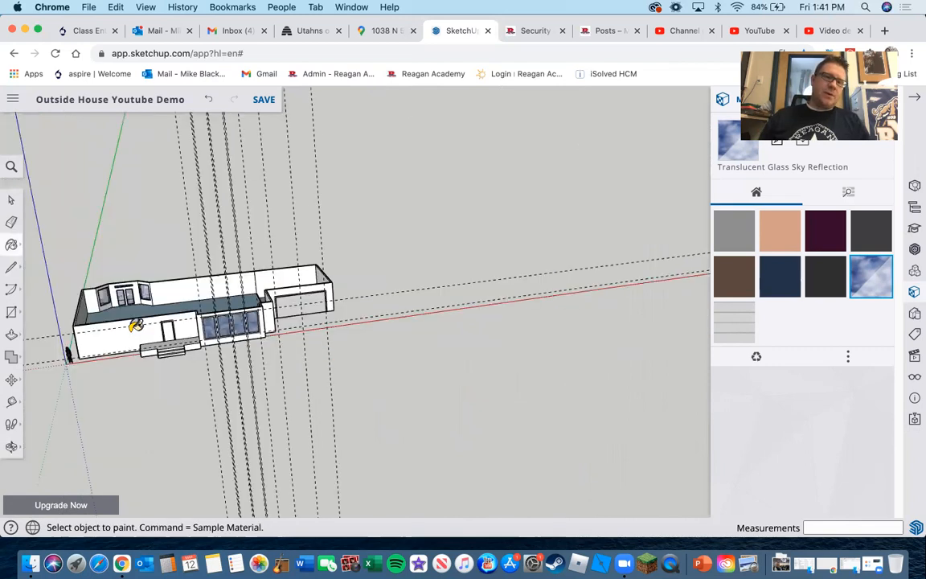
{"action": "scroll", "coordinate": [203, 348], "scroll_direction": "up", "scroll_amount": 2}
{"action": "scroll", "coordinate": [143, 290], "scroll_direction": "up", "scroll_amount": 4}
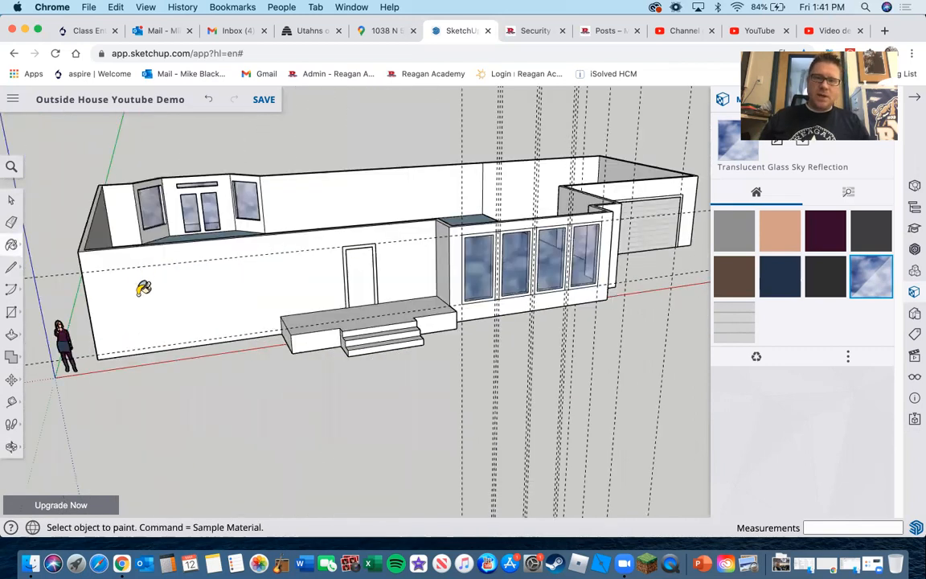
{"action": "scroll", "coordinate": [140, 292], "scroll_direction": "up", "scroll_amount": 2}
{"action": "scroll", "coordinate": [481, 258], "scroll_direction": "up", "scroll_amount": 1}
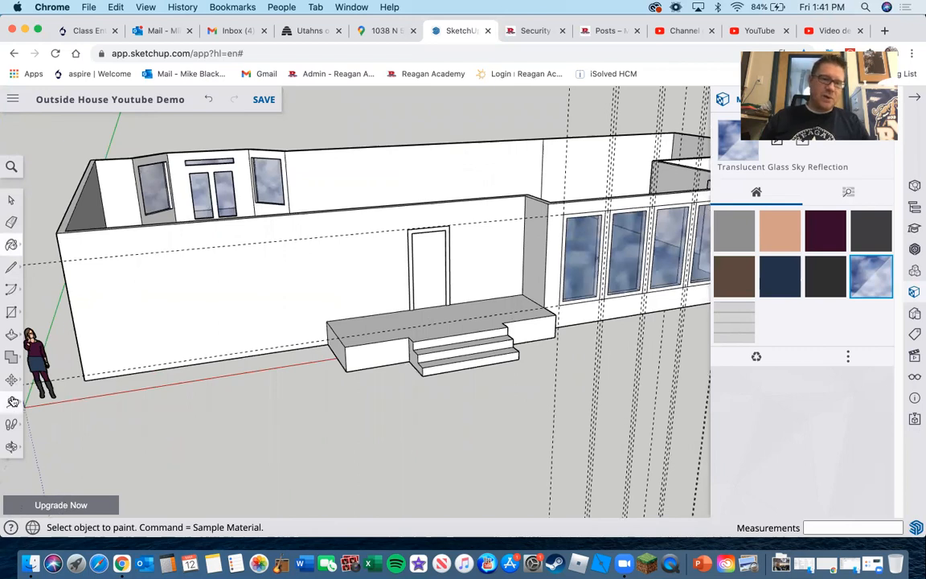
Place a vertical guide on the blank front wall, offset inward from its outer corner edge.
{"action": "key", "text": "t"}
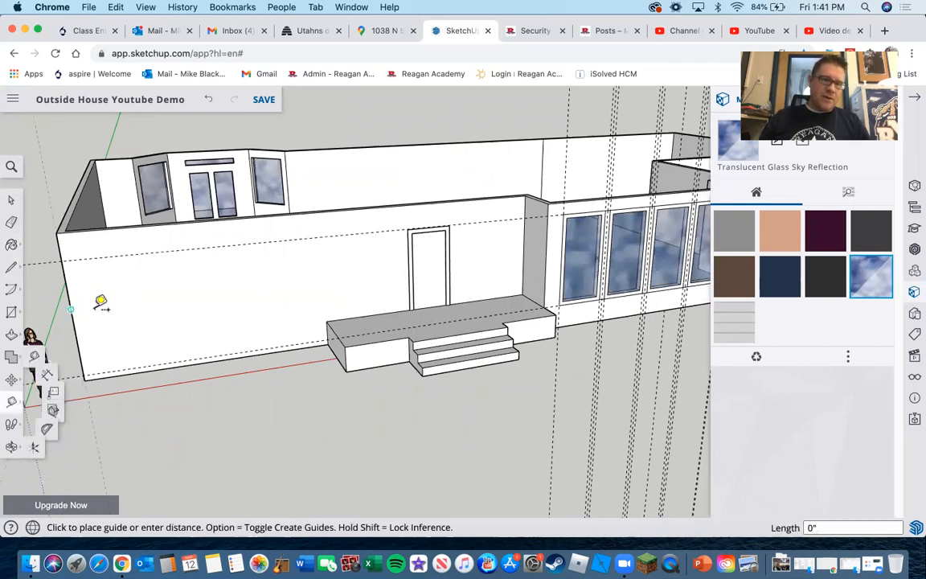
{"action": "left_click", "coordinate": [70, 309]}
{"action": "left_click", "coordinate": [105, 308]}
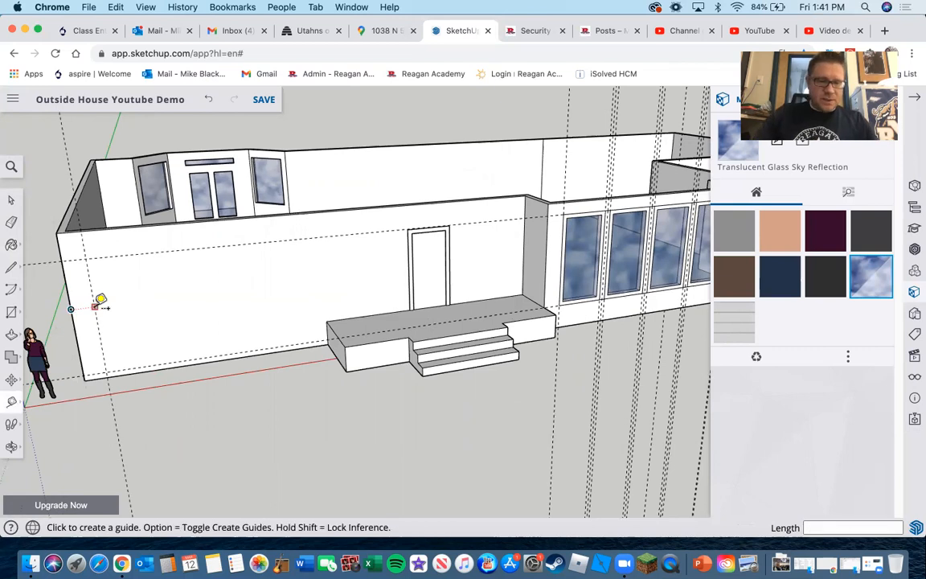
{"action": "type", "text": "1"}
{"action": "key", "text": "Return"}
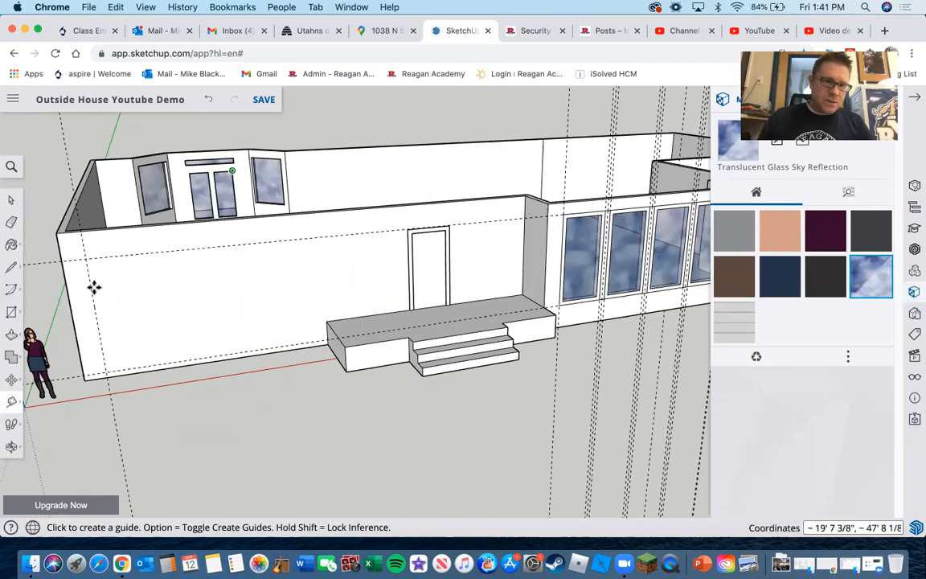
{"action": "key", "text": "super+v"}
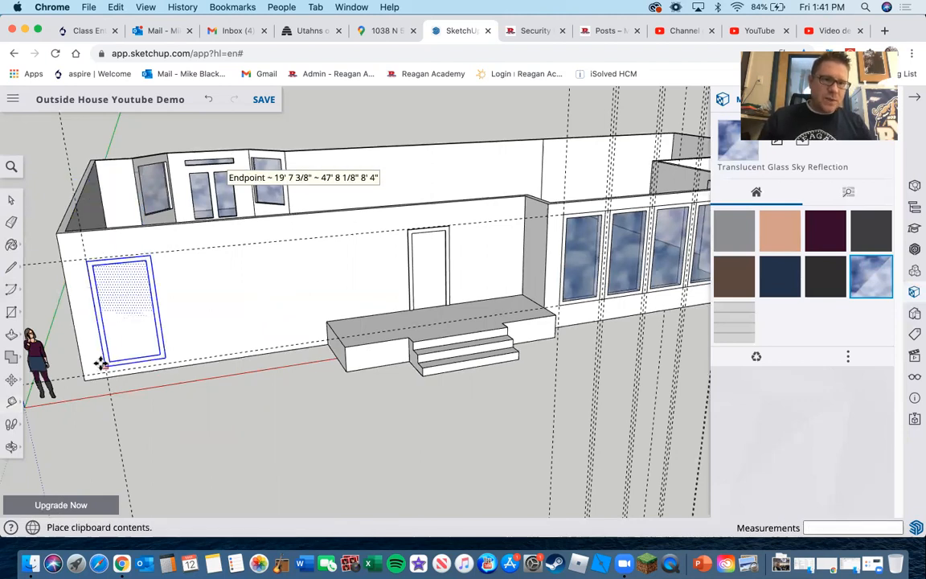
{"action": "key", "text": "Escape"}
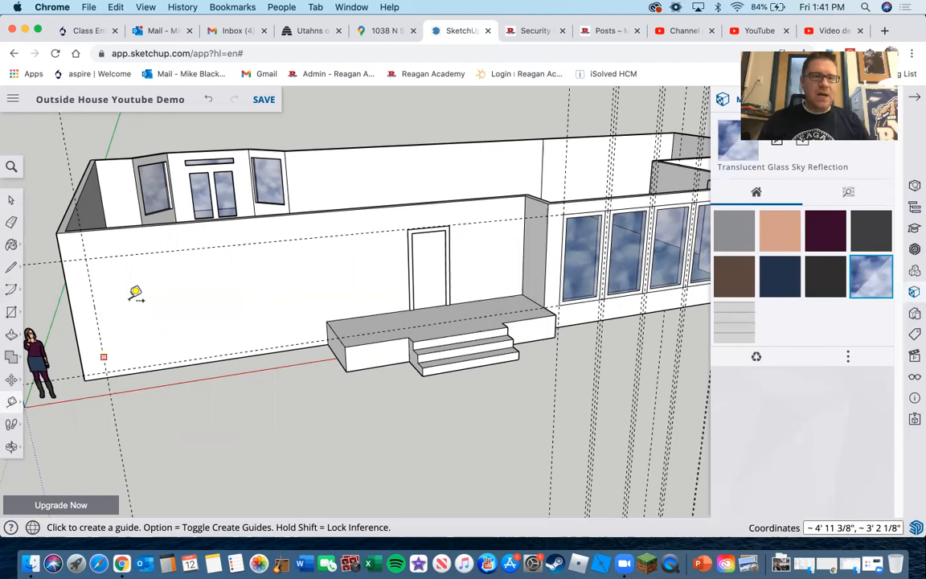
Place a horizontal guide 3' above the base of the blank front wall.
{"action": "left_click", "coordinate": [134, 301]}
{"action": "left_click", "coordinate": [11, 402]}
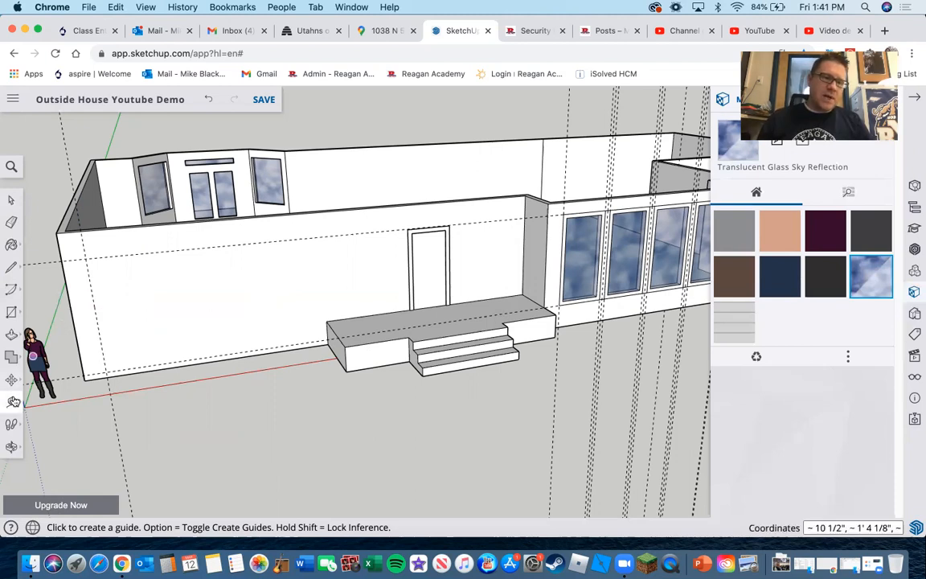
{"action": "left_click", "coordinate": [168, 368]}
{"action": "left_click", "coordinate": [168, 368]}
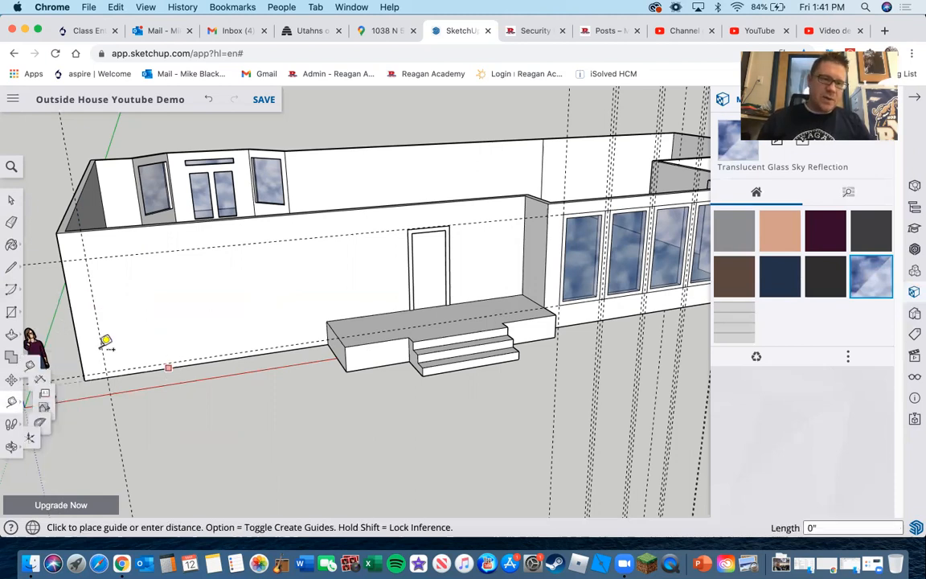
{"action": "left_click", "coordinate": [135, 327]}
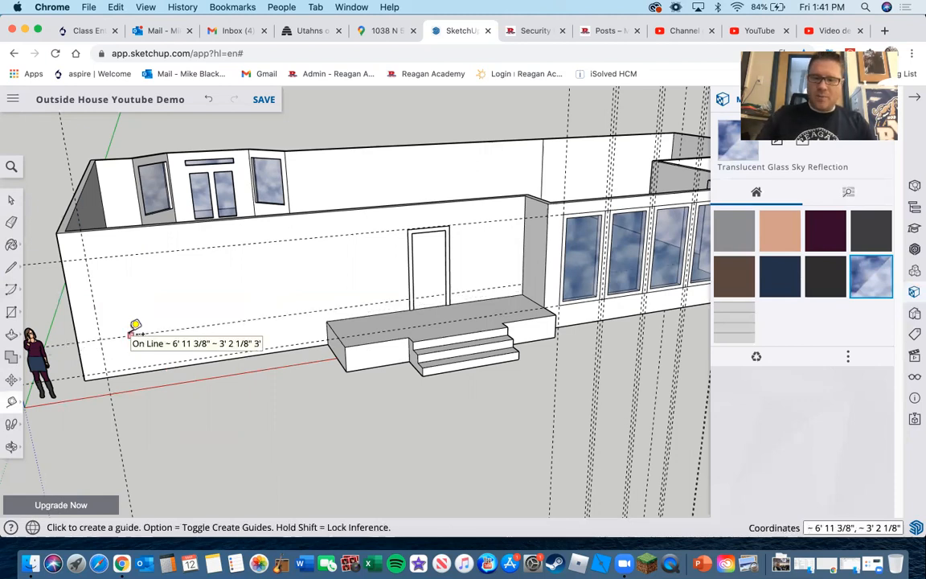
{"action": "left_click", "coordinate": [92, 286]}
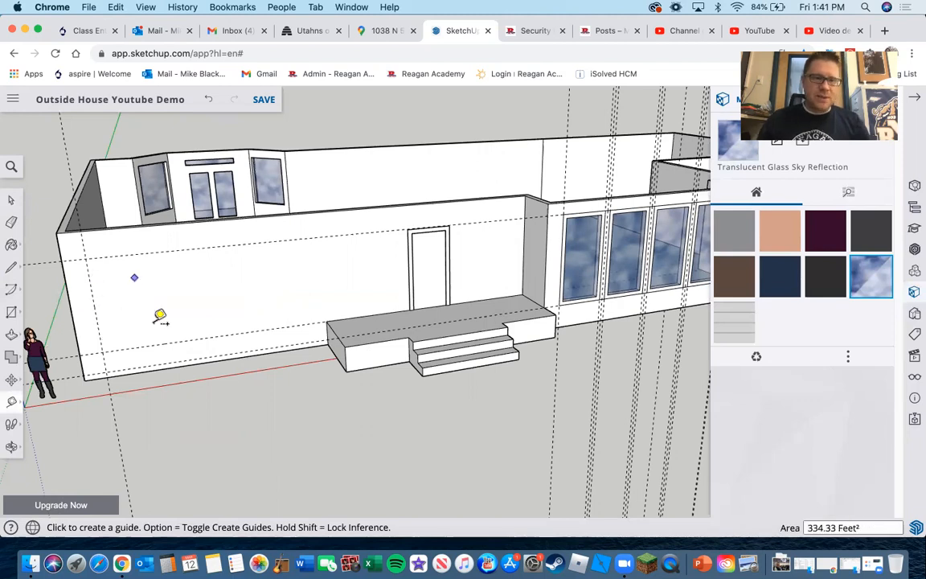
{"action": "left_click", "coordinate": [71, 310]}
{"action": "key", "text": "Escape"}
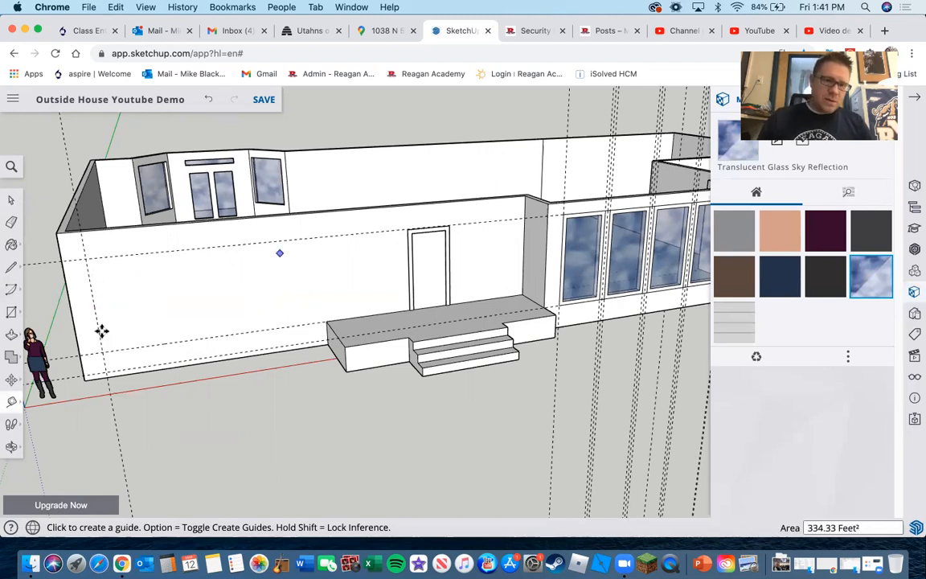
Paste the framed pane near the wall's outer corner on the 3' guide, and undo both the pane and that guide.
{"action": "key", "text": "super+v"}
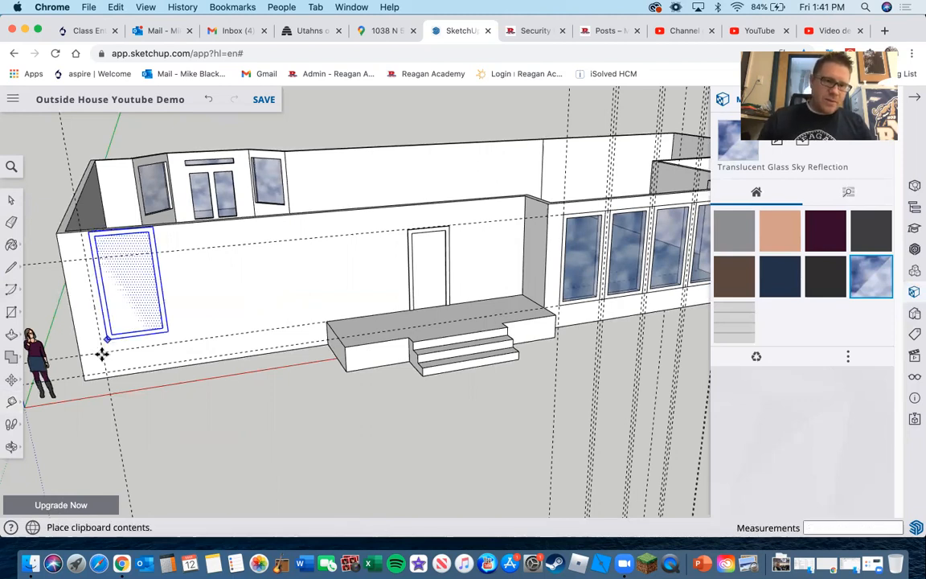
{"action": "left_click", "coordinate": [185, 328]}
{"action": "scroll", "coordinate": [185, 328], "scroll_direction": "up", "scroll_amount": 3}
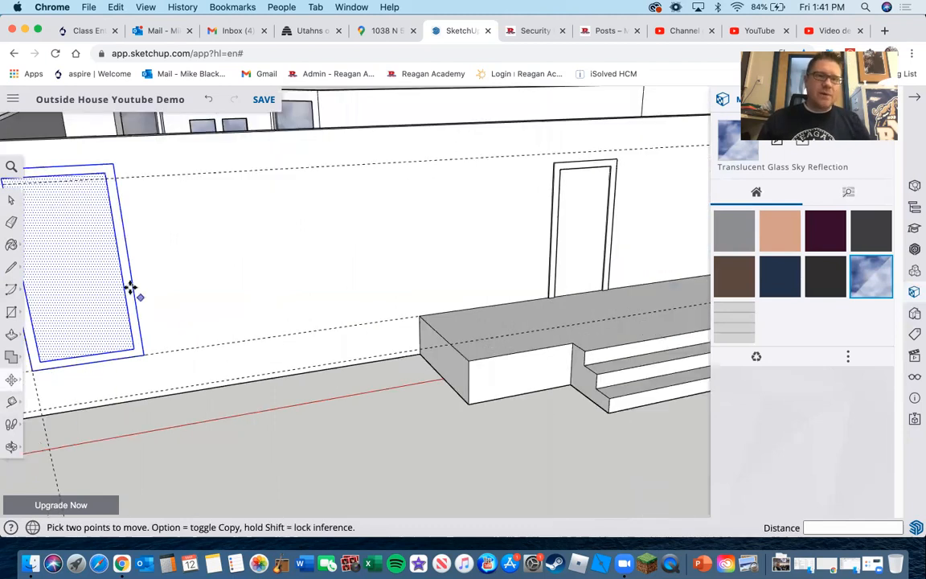
{"action": "scroll", "coordinate": [130, 284], "scroll_direction": "down", "scroll_amount": 4}
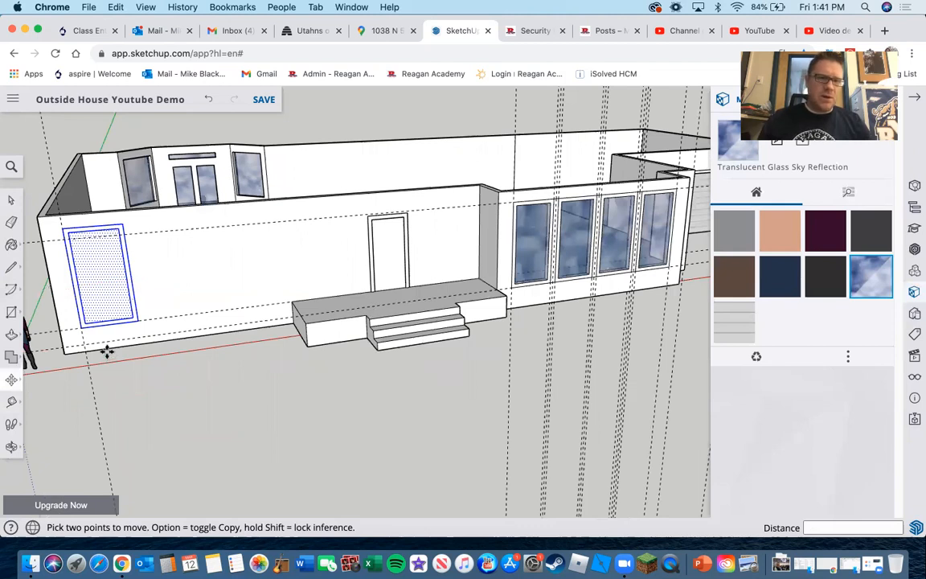
{"action": "scroll", "coordinate": [107, 351], "scroll_direction": "up", "scroll_amount": 2}
{"action": "key", "text": "super+z"}
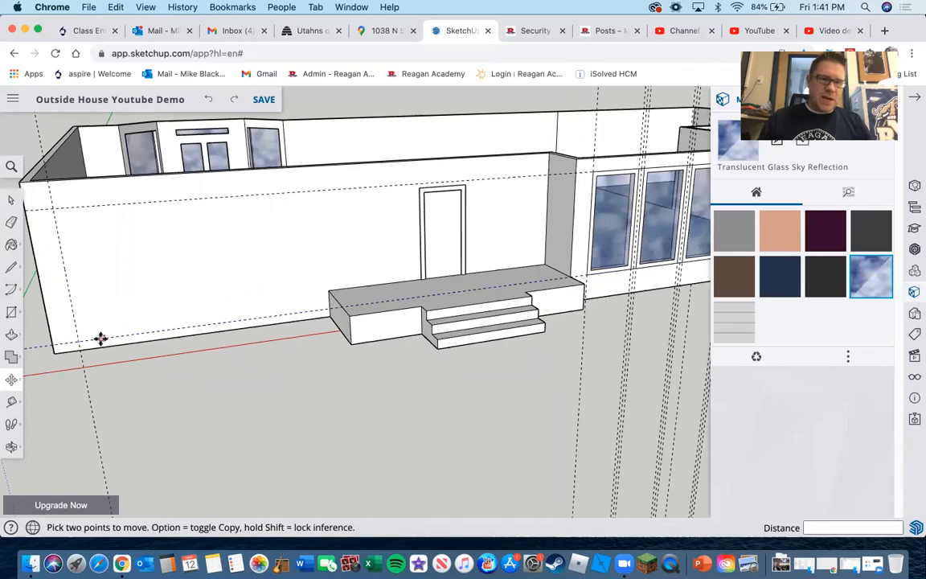
Place a horizontal guide 2' above the base of the blank front wall.
{"action": "scroll", "coordinate": [102, 337], "scroll_direction": "up", "scroll_amount": 3}
{"action": "key", "text": "t"}
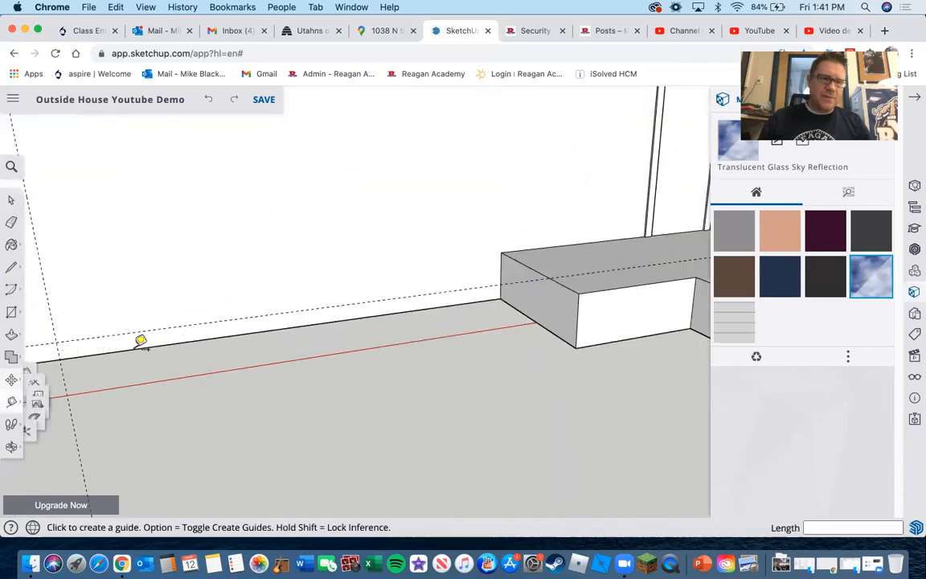
{"action": "left_click", "coordinate": [134, 347]}
{"action": "left_click", "coordinate": [129, 265]}
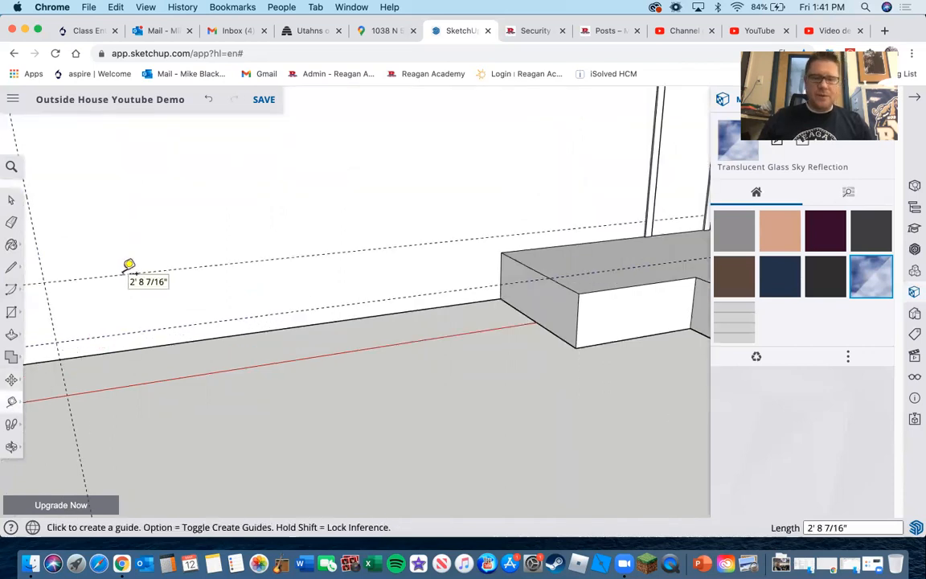
{"action": "type", "text": "2'"}
{"action": "key", "text": "Return"}
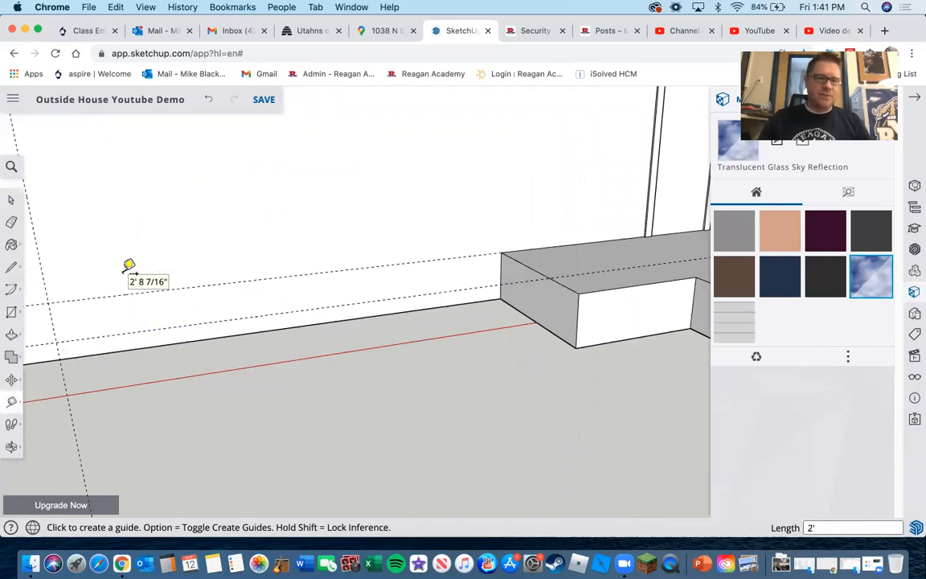
Paste the framed pane with its lower outer corner where the 2' horizontal guide meets the vertical guide.
{"action": "key", "text": "super+v"}
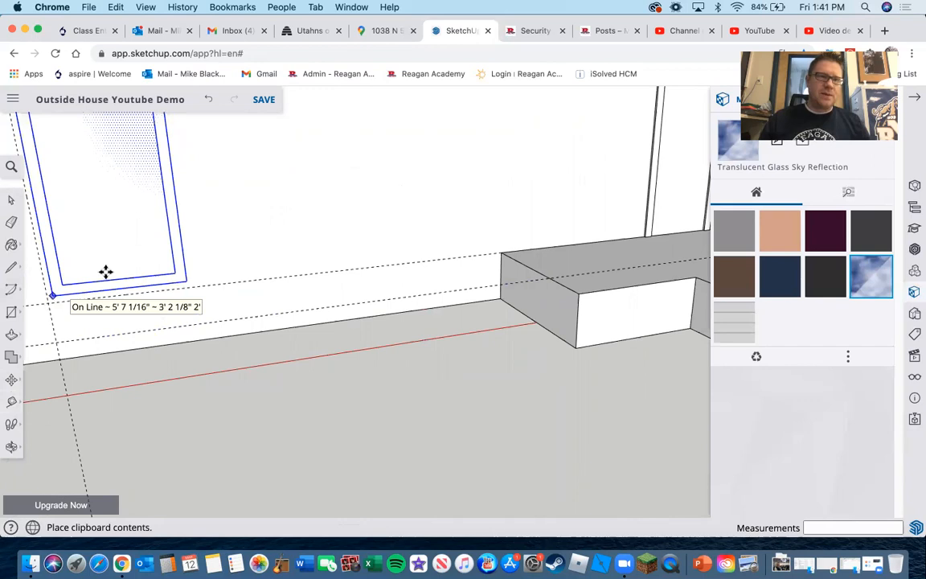
{"action": "left_click", "coordinate": [105, 271]}
{"action": "scroll", "coordinate": [103, 241], "scroll_direction": "down", "scroll_amount": 5}
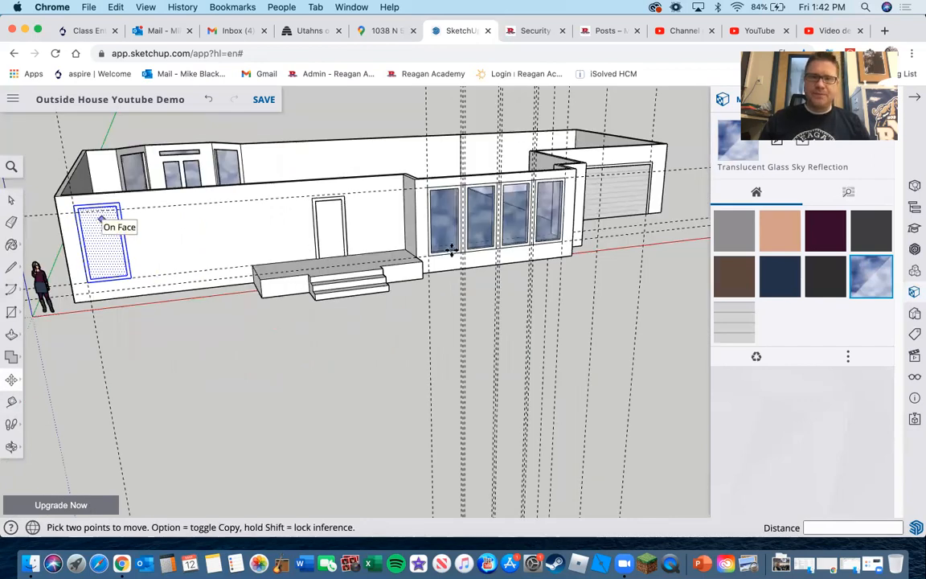
Measure the height of the large four-pane window's lower frame edge above the wall base.
{"action": "middle_click_drag", "start_coordinate": [234, 249], "coordinate": [412, 271]}
{"action": "scroll", "coordinate": [412, 271], "scroll_direction": "up", "scroll_amount": 5}
{"action": "left_click", "coordinate": [12, 399]}
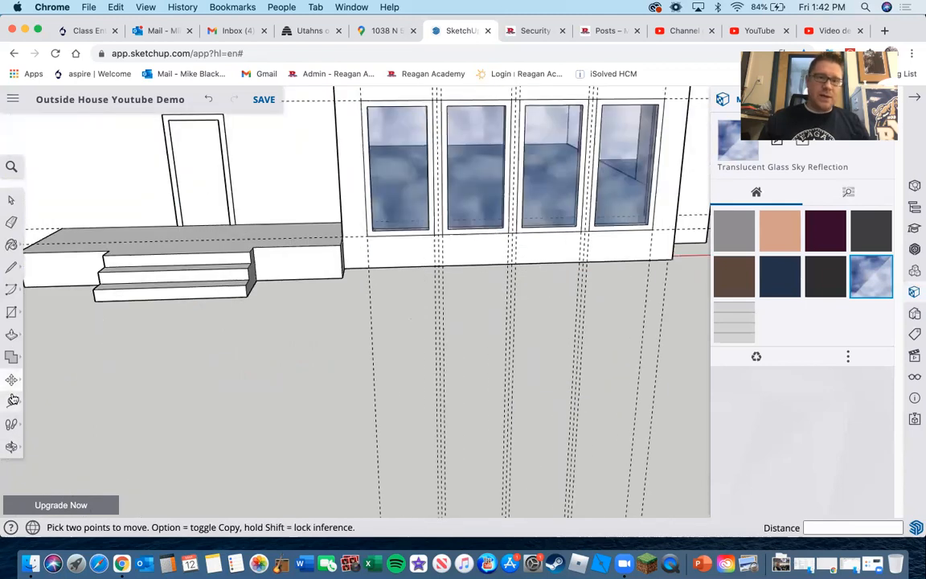
{"action": "scroll", "coordinate": [399, 271], "scroll_direction": "up", "scroll_amount": 2}
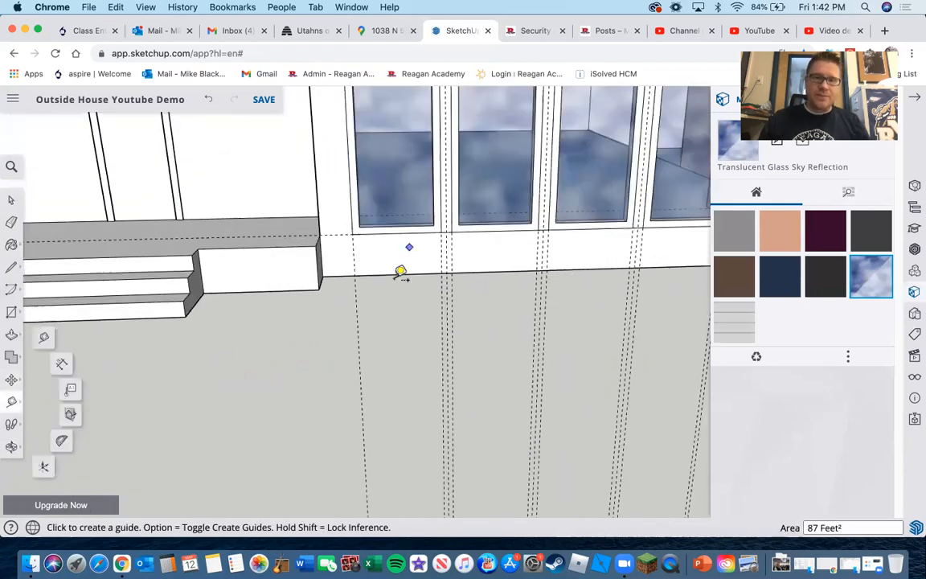
{"action": "scroll", "coordinate": [396, 219], "scroll_direction": "up", "scroll_amount": 1}
{"action": "left_click", "coordinate": [397, 225]}
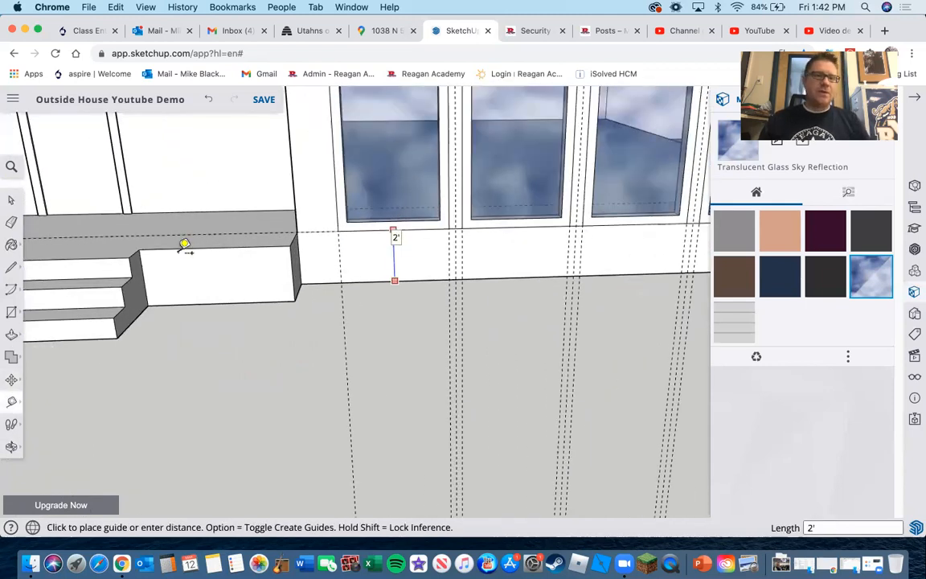
{"action": "scroll", "coordinate": [184, 245], "scroll_direction": "down", "scroll_amount": 3}
{"action": "scroll", "coordinate": [138, 264], "scroll_direction": "down", "scroll_amount": 2}
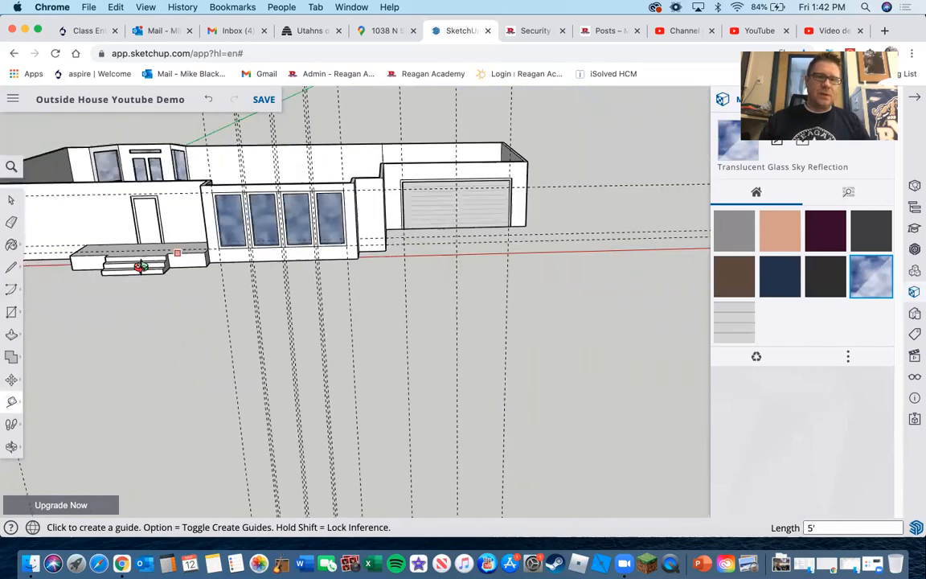
Measure the distance from the wall base to the lower frame edge of the newly pasted pane.
{"action": "middle_click_drag", "start_coordinate": [97, 269], "coordinate": [409, 228]}
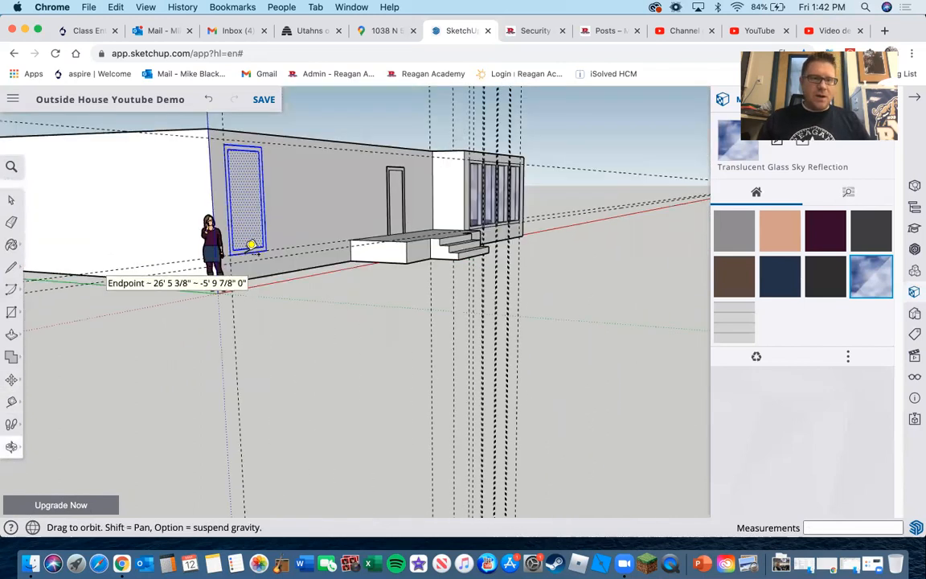
{"action": "middle_click_drag", "start_coordinate": [136, 283], "coordinate": [129, 300]}
{"action": "scroll", "coordinate": [129, 300], "scroll_direction": "up", "scroll_amount": 3}
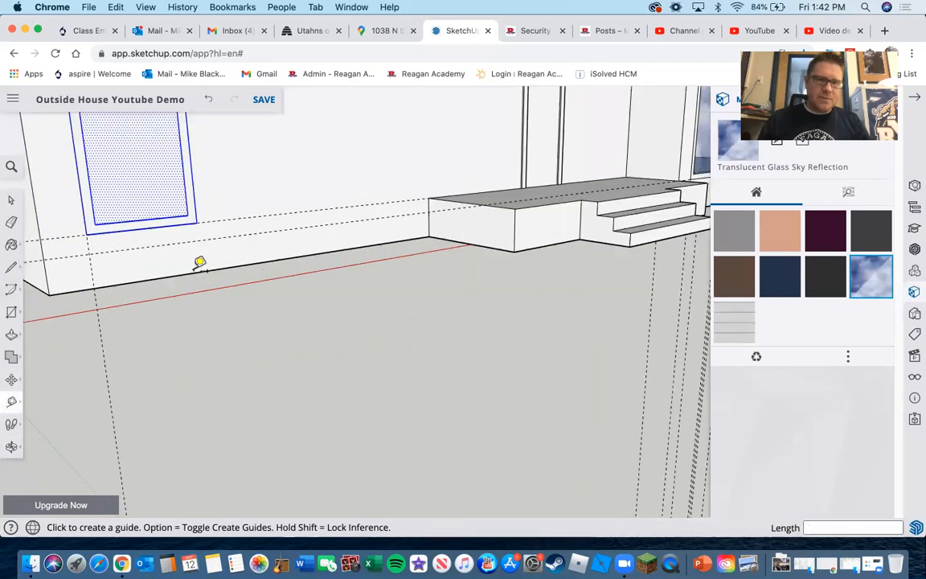
{"action": "left_click", "coordinate": [195, 270]}
{"action": "left_click", "coordinate": [206, 224]}
{"action": "scroll", "coordinate": [206, 223], "scroll_direction": "down", "scroll_amount": 5}
{"action": "left_click", "coordinate": [172, 181]}
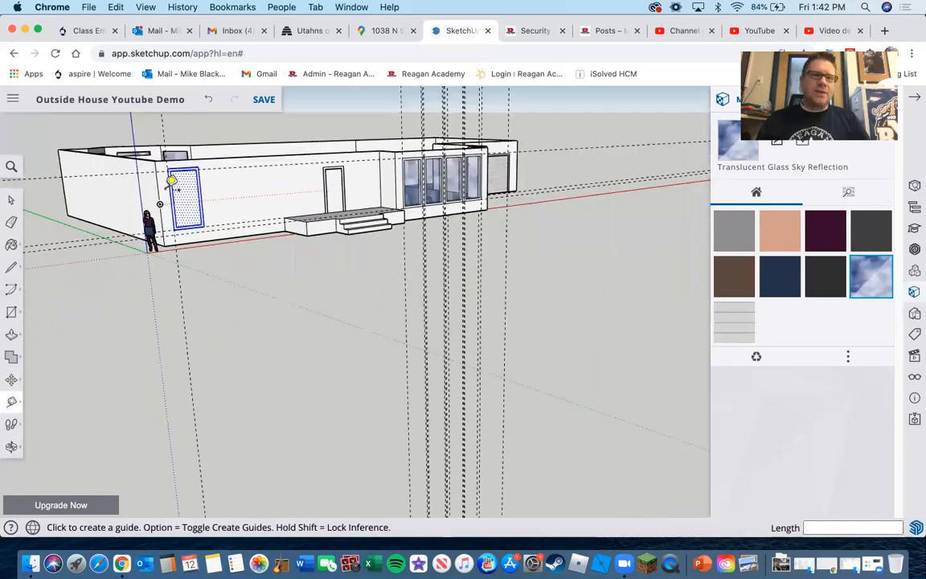
Measure the gap between the top of the wall and the upper frame edge of the large window.
{"action": "scroll", "coordinate": [258, 185], "scroll_direction": "up", "scroll_amount": 2}
{"action": "scroll", "coordinate": [143, 193], "scroll_direction": "up", "scroll_amount": 3}
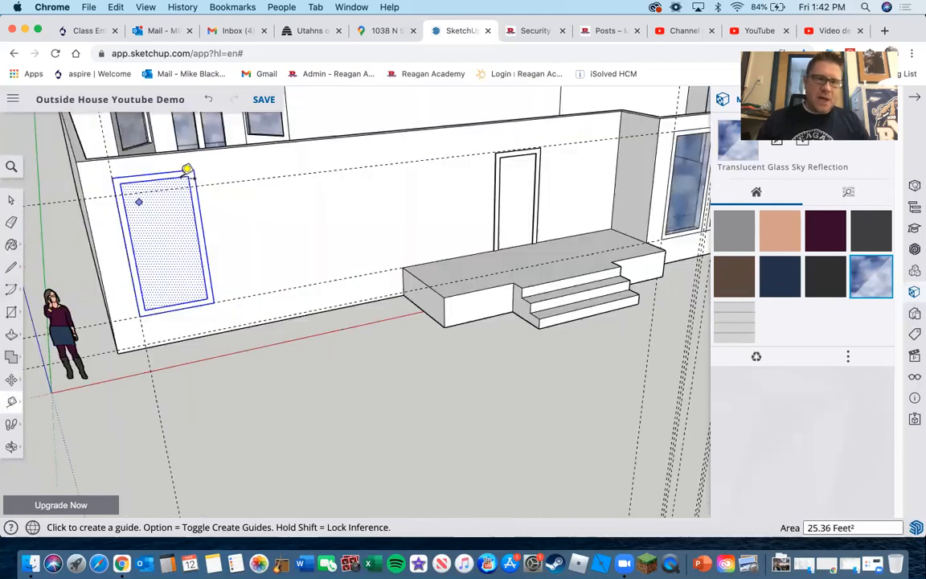
{"action": "scroll", "coordinate": [218, 182], "scroll_direction": "up", "scroll_amount": 2}
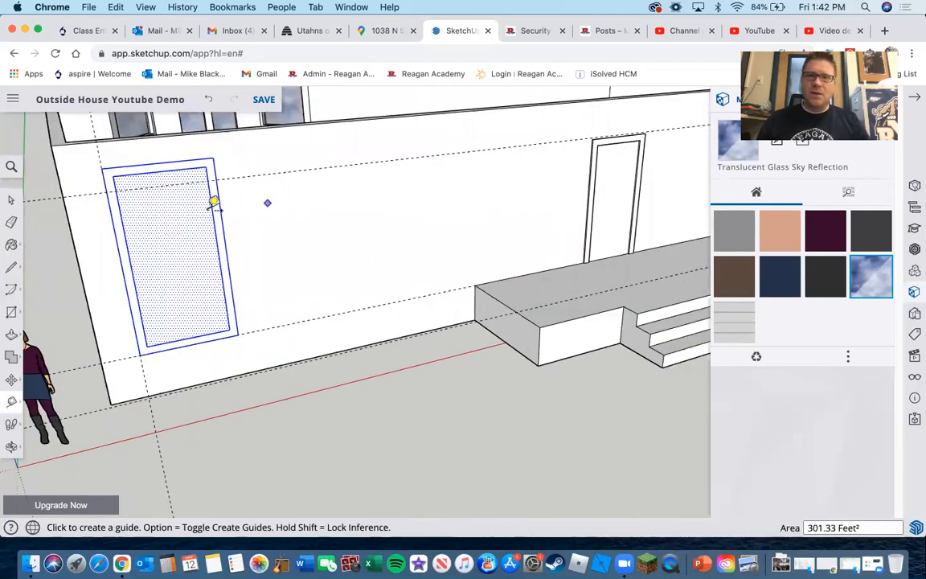
{"action": "scroll", "coordinate": [428, 184], "scroll_direction": "down", "scroll_amount": 5}
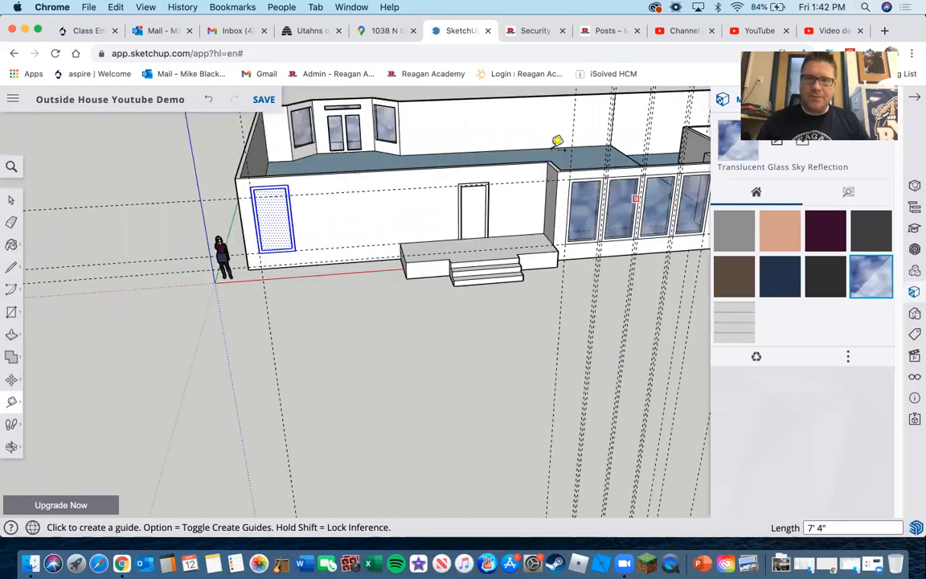
{"action": "scroll", "coordinate": [557, 141], "scroll_direction": "up", "scroll_amount": 3}
{"action": "left_click", "coordinate": [552, 149]}
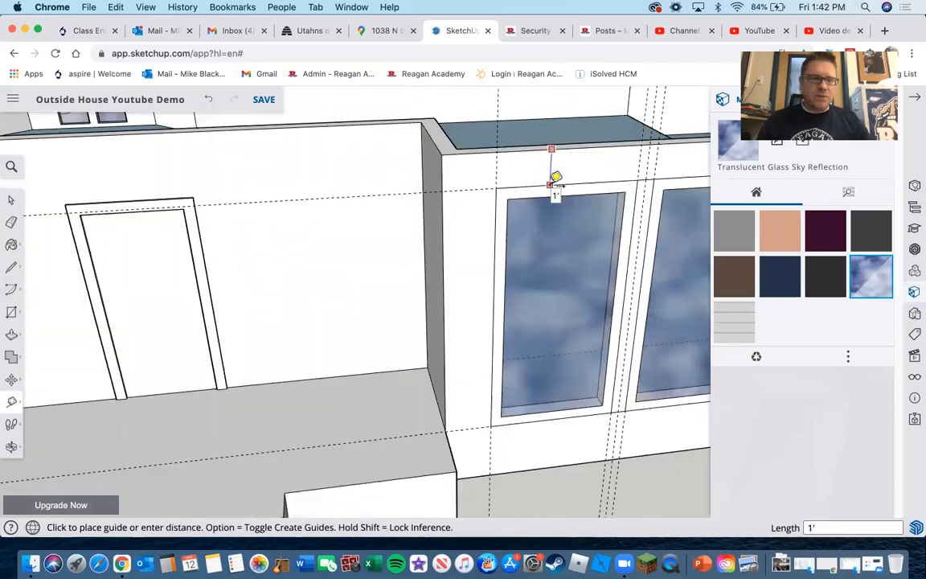
{"action": "left_click", "coordinate": [372, 250]}
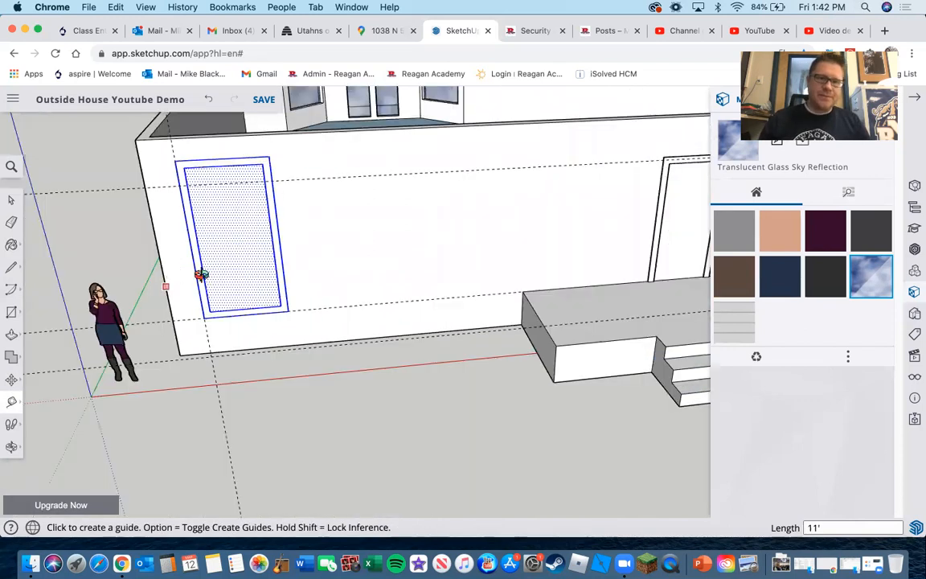
Measure the gap between the wall top and the new pane's upper frame edge, and examine the pane along the front wall.
{"action": "middle_click_drag", "start_coordinate": [201, 275], "coordinate": [221, 259]}
{"action": "left_click", "coordinate": [221, 159]}
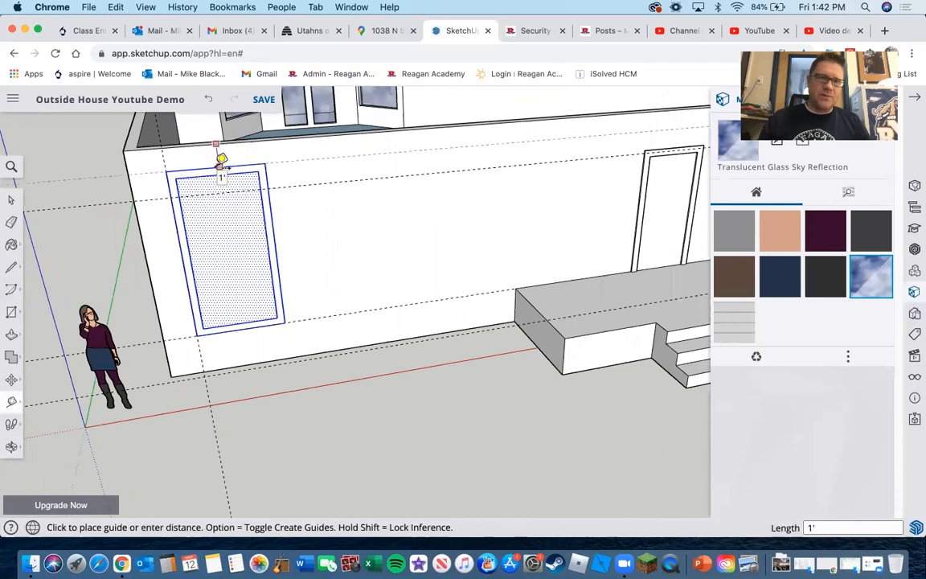
{"action": "left_click", "coordinate": [387, 210]}
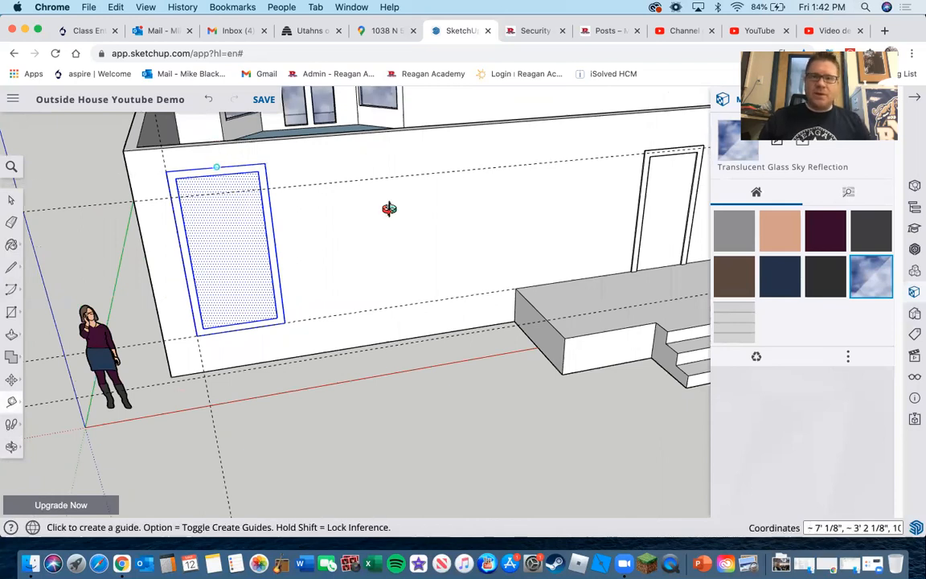
{"action": "middle_click_drag", "start_coordinate": [511, 200], "coordinate": [536, 203]}
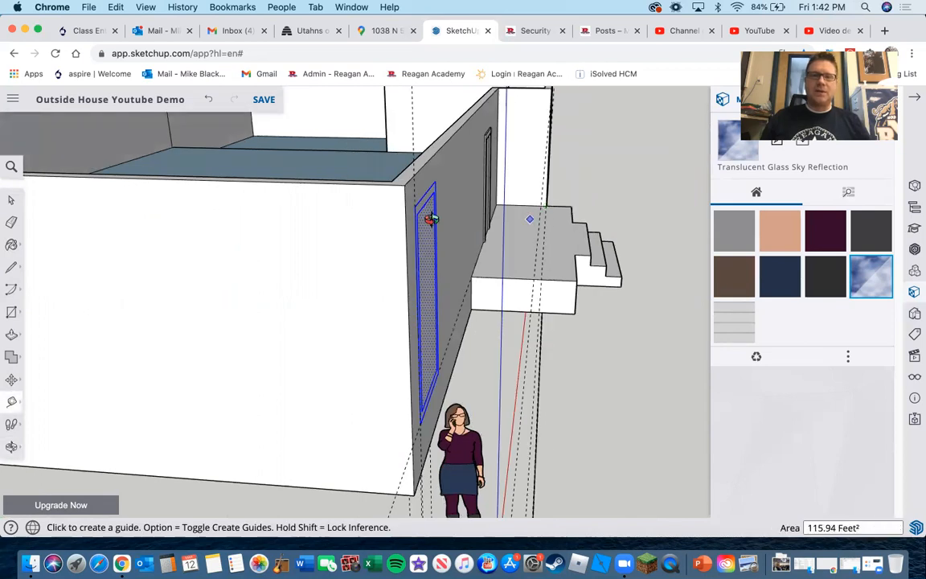
{"action": "middle_click_drag", "start_coordinate": [416, 155], "coordinate": [417, 194]}
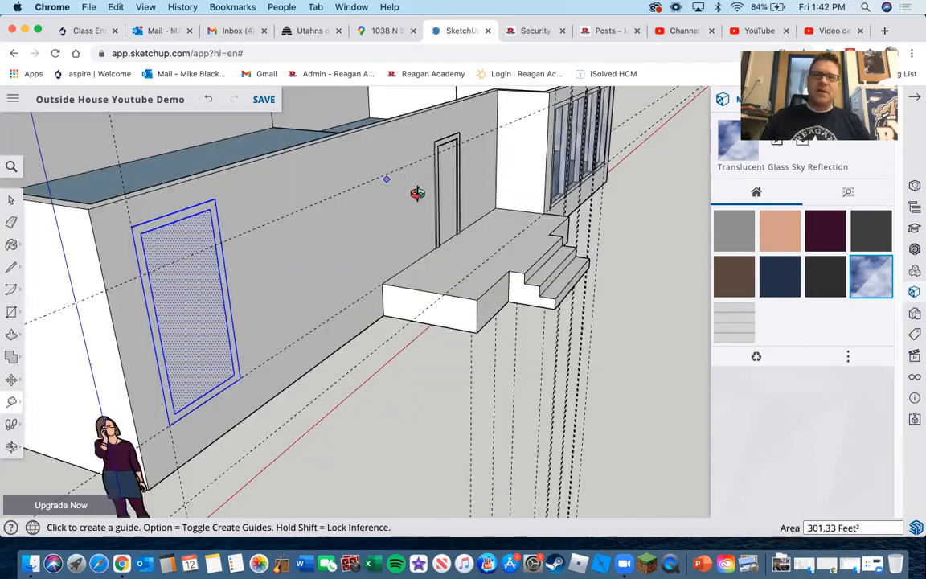
Add a vertical guide 6 inches beyond the first pane's frame edge nearest the porch and paste a second framed pane against it.
{"action": "middle_click_drag", "start_coordinate": [547, 94], "coordinate": [548, 93]}
{"action": "middle_click_drag", "start_coordinate": [398, 137], "coordinate": [182, 223]}
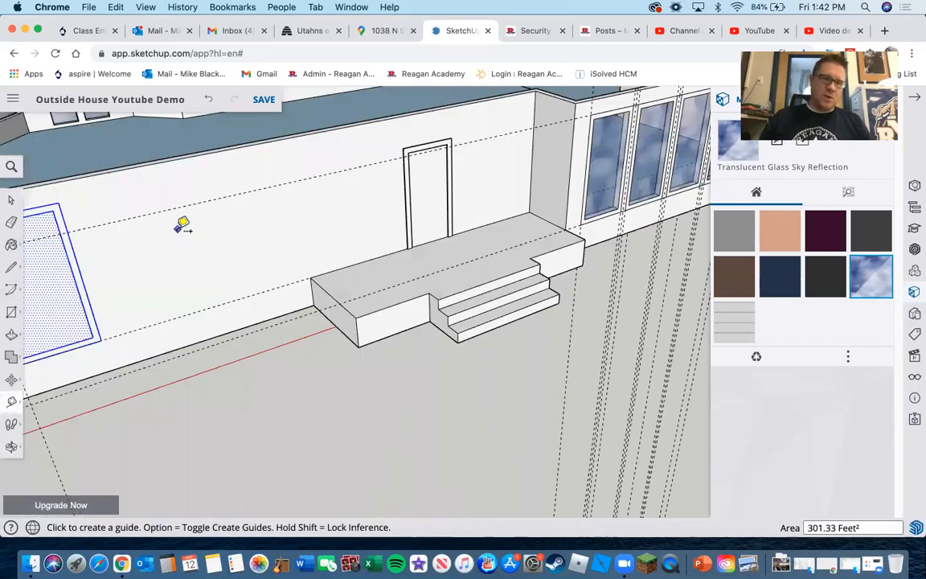
{"action": "scroll", "coordinate": [242, 214], "scroll_direction": "down", "scroll_amount": 5}
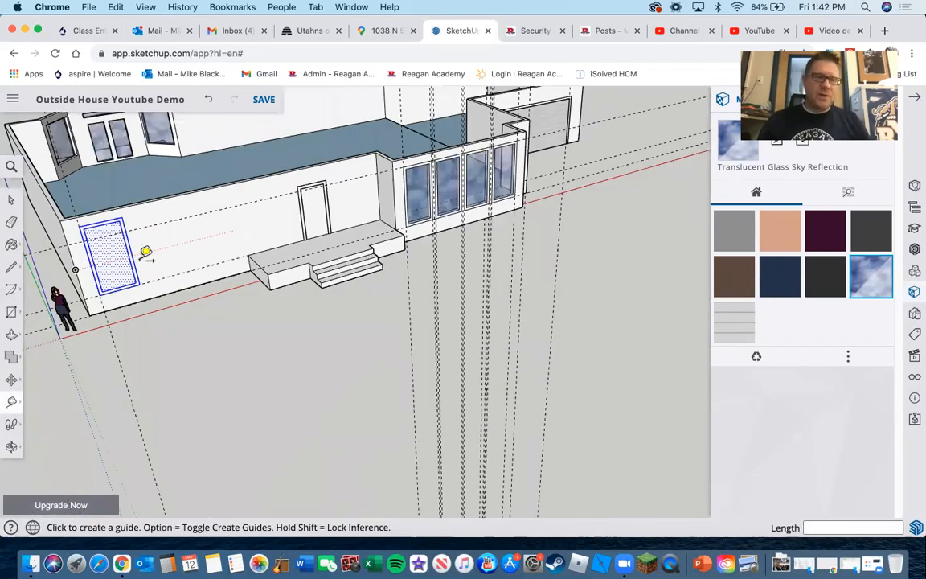
{"action": "scroll", "coordinate": [132, 250], "scroll_direction": "up", "scroll_amount": 1}
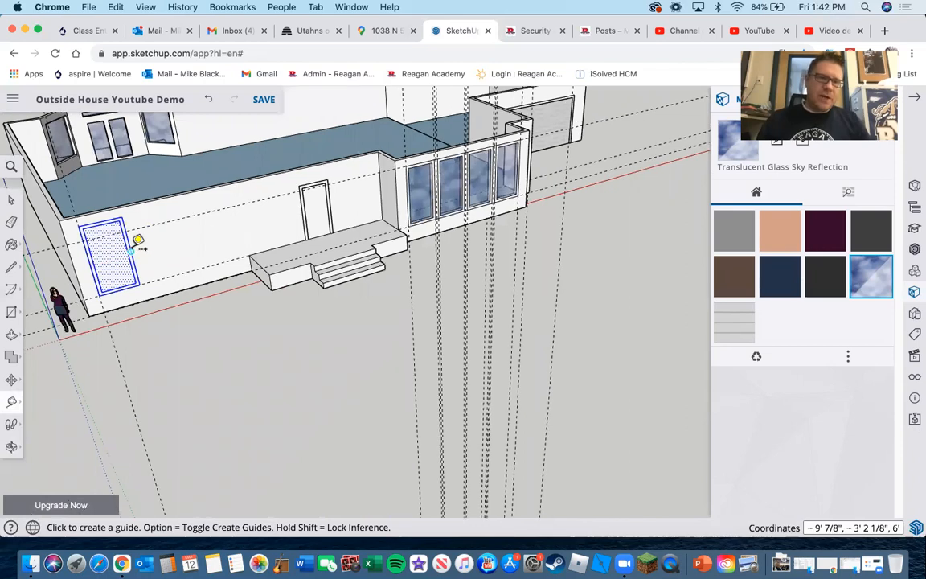
{"action": "scroll", "coordinate": [134, 246], "scroll_direction": "up", "scroll_amount": 3}
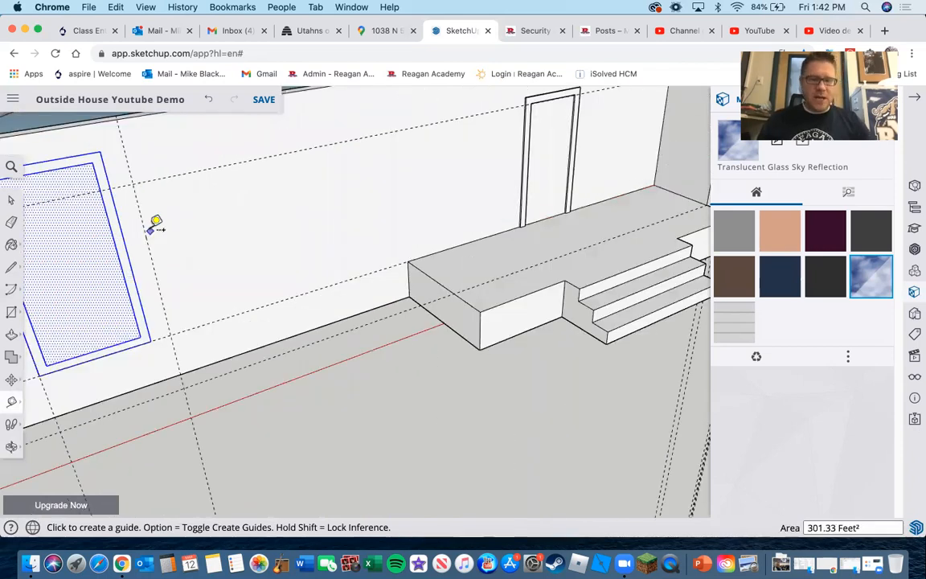
{"action": "type", "text": "6"}
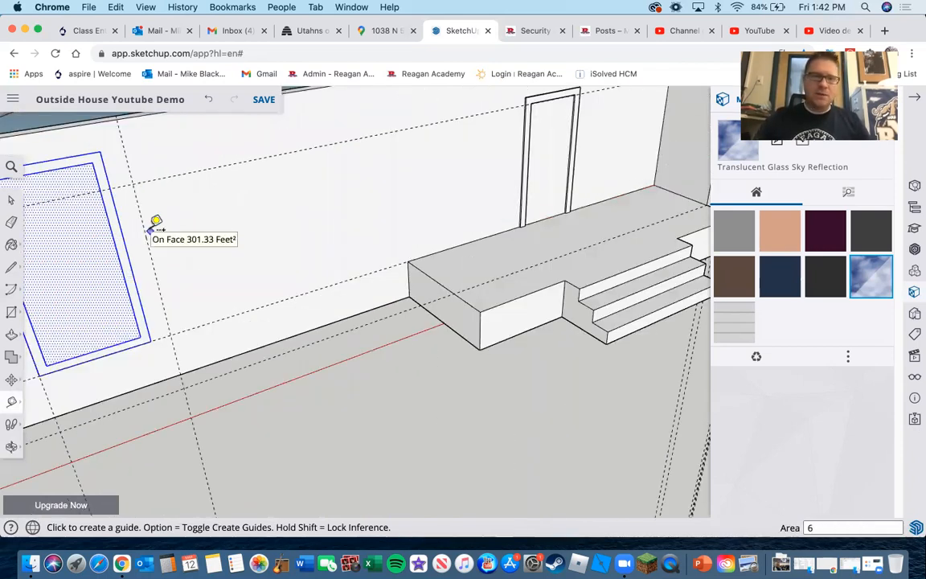
{"action": "key", "text": "Return"}
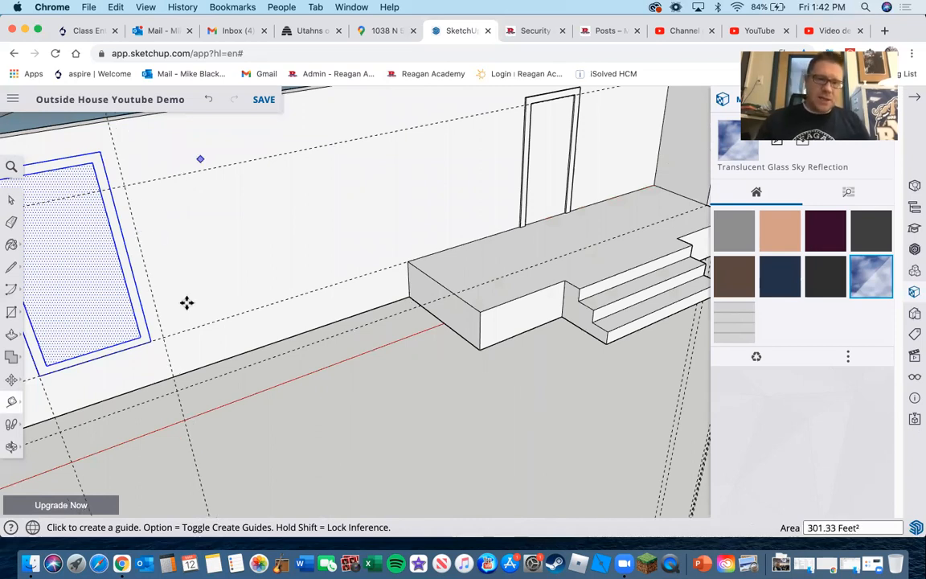
{"action": "key", "text": "super+v"}
{"action": "left_click", "coordinate": [163, 332]}
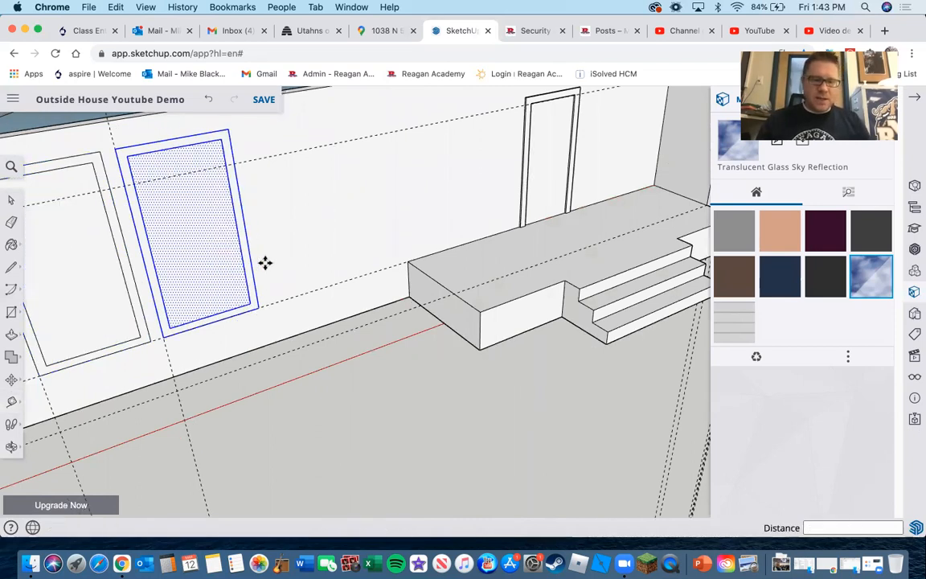
Add a vertical guide beside the second pane's frame edge nearest the porch and paste a third framed pane against it.
{"action": "key", "text": "m"}
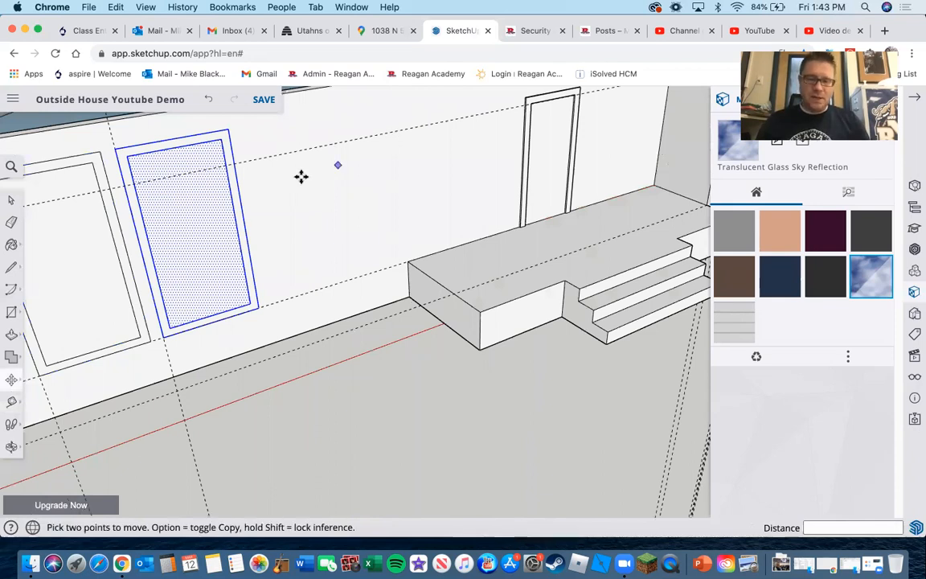
{"action": "key", "text": "t"}
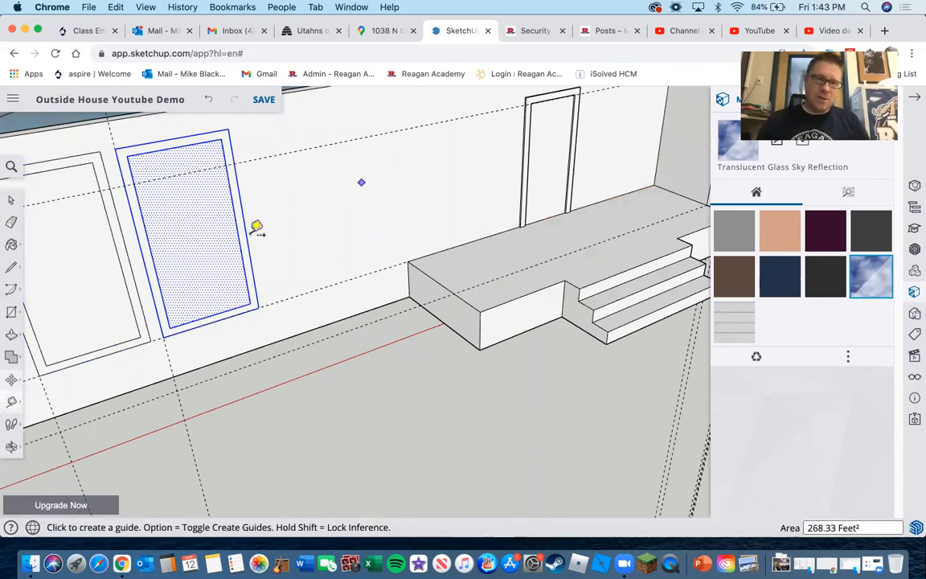
{"action": "left_click", "coordinate": [245, 225]}
{"action": "left_click", "coordinate": [278, 209]}
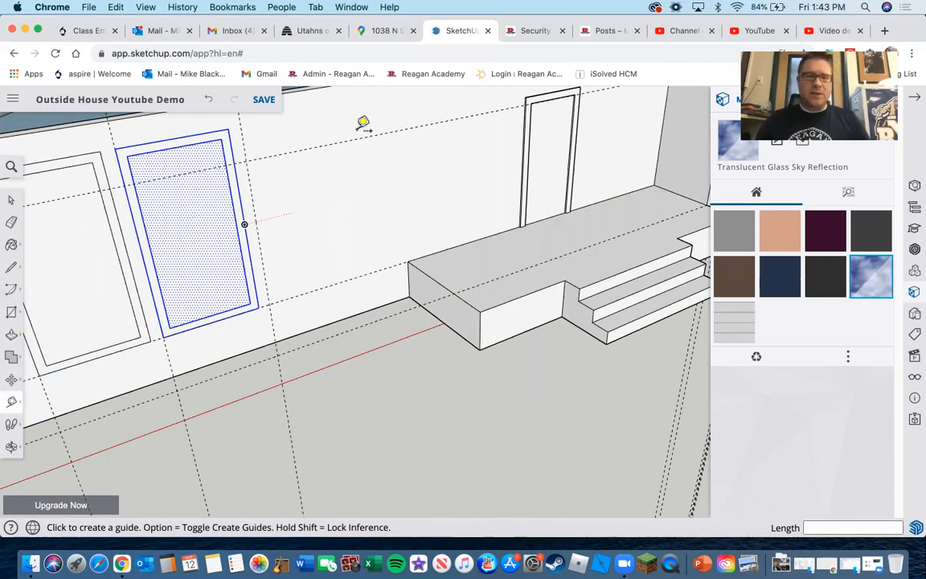
{"action": "key", "text": "m"}
{"action": "key", "text": "super+v"}
{"action": "left_click", "coordinate": [268, 300]}
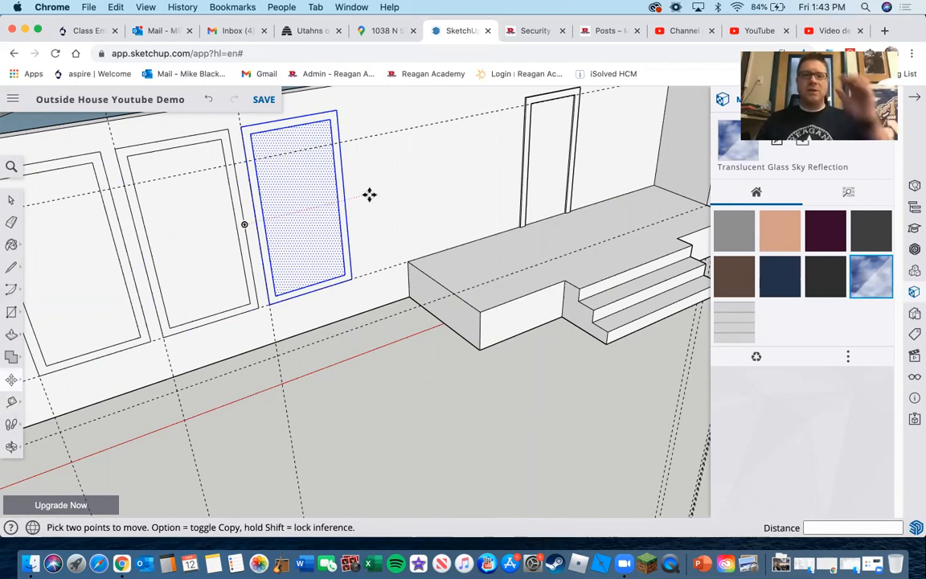
Push the inner faces of all three new panes 6 inches into the front wall.
{"action": "scroll", "coordinate": [402, 203], "scroll_direction": "down", "scroll_amount": 3}
{"action": "middle_click_drag", "start_coordinate": [402, 204], "coordinate": [203, 215]}
{"action": "scroll", "coordinate": [220, 192], "scroll_direction": "up", "scroll_amount": 3}
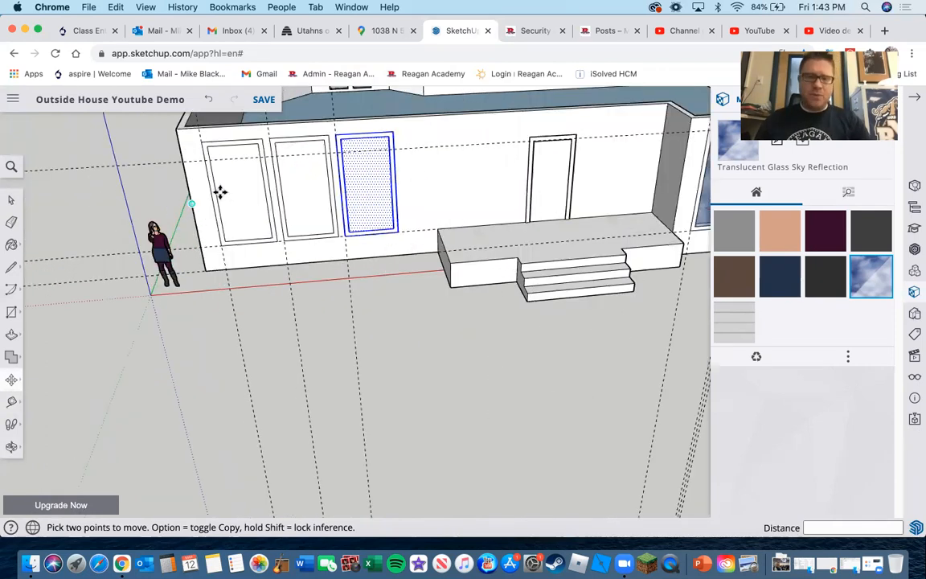
{"action": "key", "text": "p"}
{"action": "scroll", "coordinate": [244, 228], "scroll_direction": "up", "scroll_amount": 3}
{"action": "scroll", "coordinate": [255, 207], "scroll_direction": "up", "scroll_amount": 3}
{"action": "double_click", "coordinate": [255, 207]}
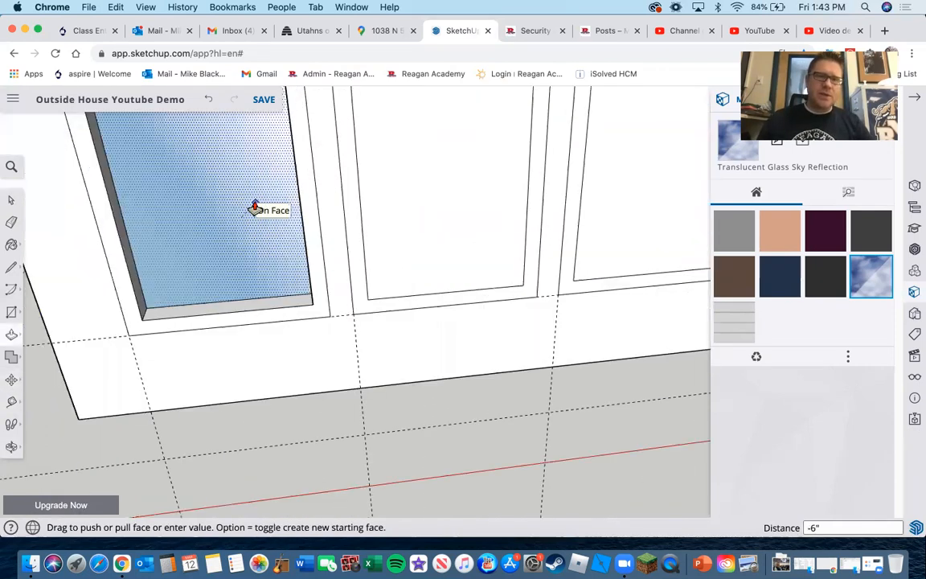
{"action": "double_click", "coordinate": [459, 207]}
{"action": "double_click", "coordinate": [624, 196]}
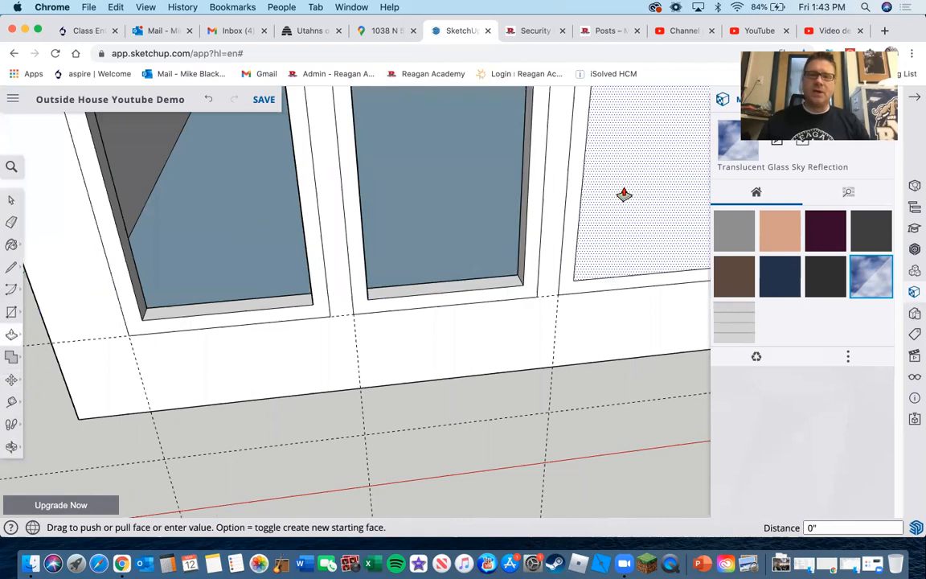
{"action": "left_click", "coordinate": [301, 263]}
Redraw the lower inner frame edge of each of the three openings to rebuild their faces flush with the wall.
{"action": "scroll", "coordinate": [210, 277], "scroll_direction": "down", "scroll_amount": 2}
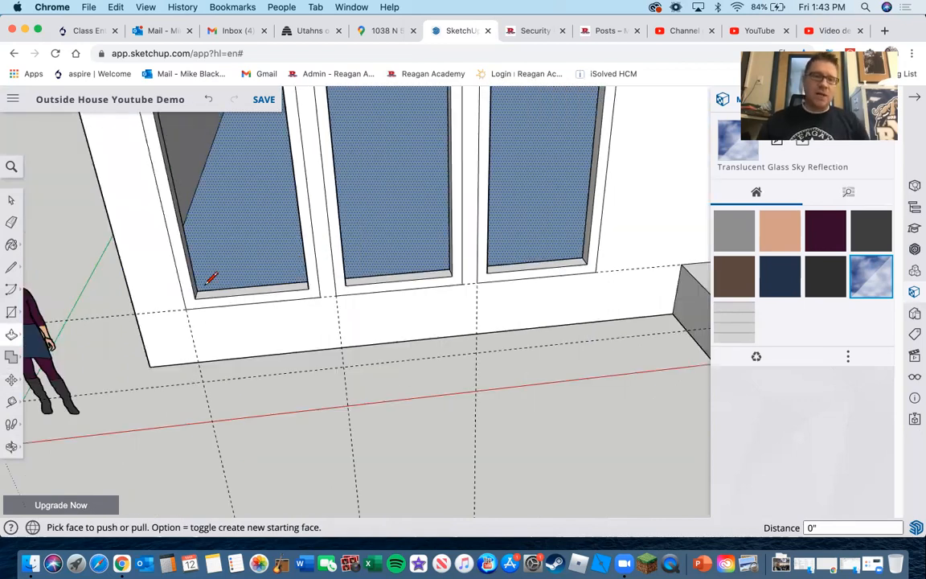
{"action": "key", "text": "l"}
{"action": "left_click", "coordinate": [195, 299]}
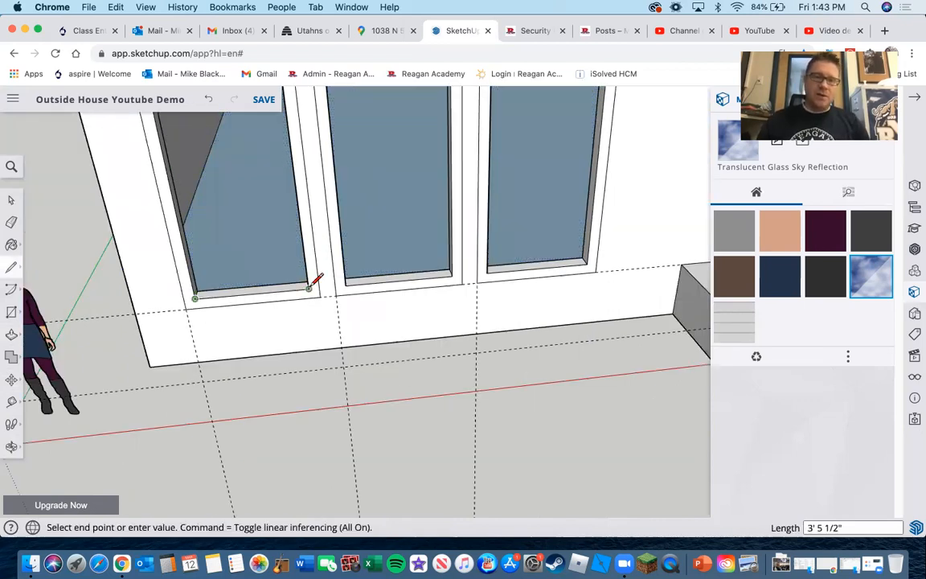
{"action": "left_click", "coordinate": [308, 288]}
{"action": "left_click", "coordinate": [346, 285]}
{"action": "left_click", "coordinate": [452, 276]}
{"action": "left_click", "coordinate": [588, 263]}
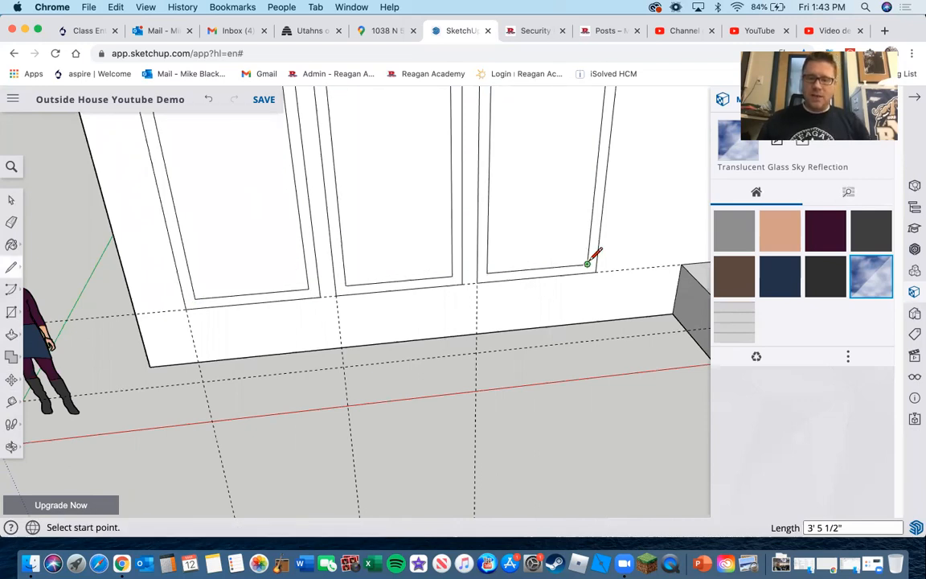
Paint the rebuilt faces of the three panes with Translucent Glass Sky Reflection.
{"action": "key", "text": "b"}
{"action": "left_click", "coordinate": [535, 201]}
{"action": "left_click", "coordinate": [401, 202]}
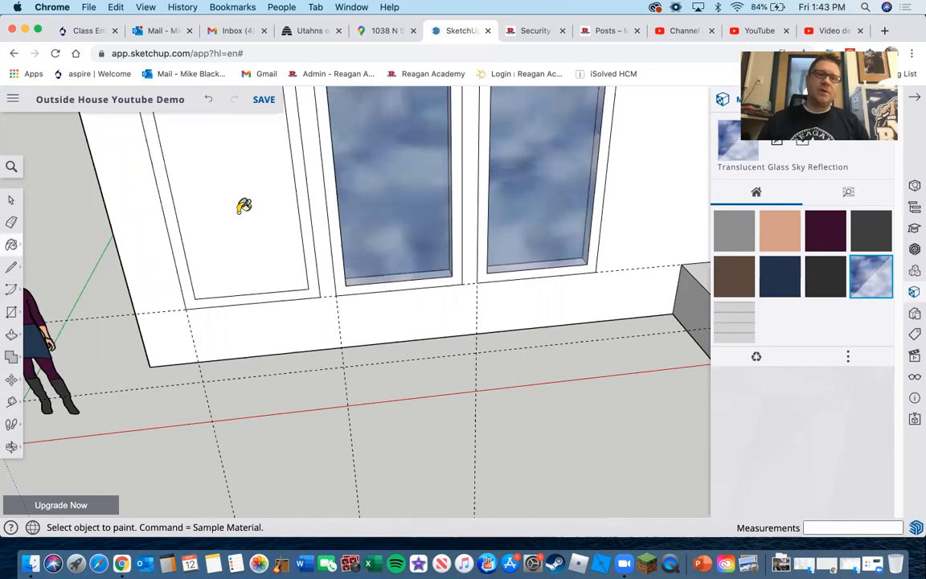
Examine the new three-pane window and its alignment with the four-pane window across the porch, viewing the house from several angles.
{"action": "scroll", "coordinate": [372, 225], "scroll_direction": "down", "scroll_amount": 10}
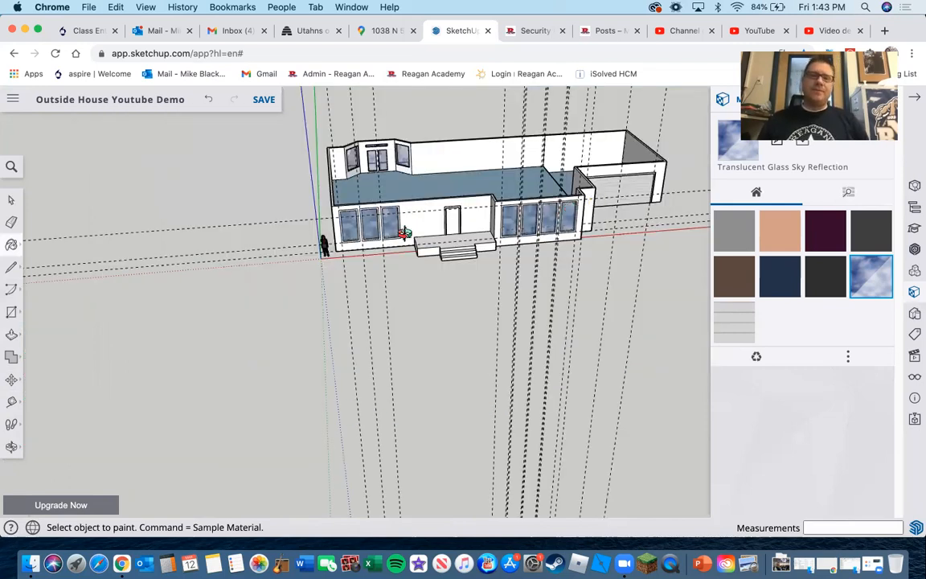
{"action": "middle_click_drag", "start_coordinate": [405, 232], "coordinate": [351, 242]}
{"action": "scroll", "coordinate": [343, 217], "scroll_direction": "up", "scroll_amount": 10}
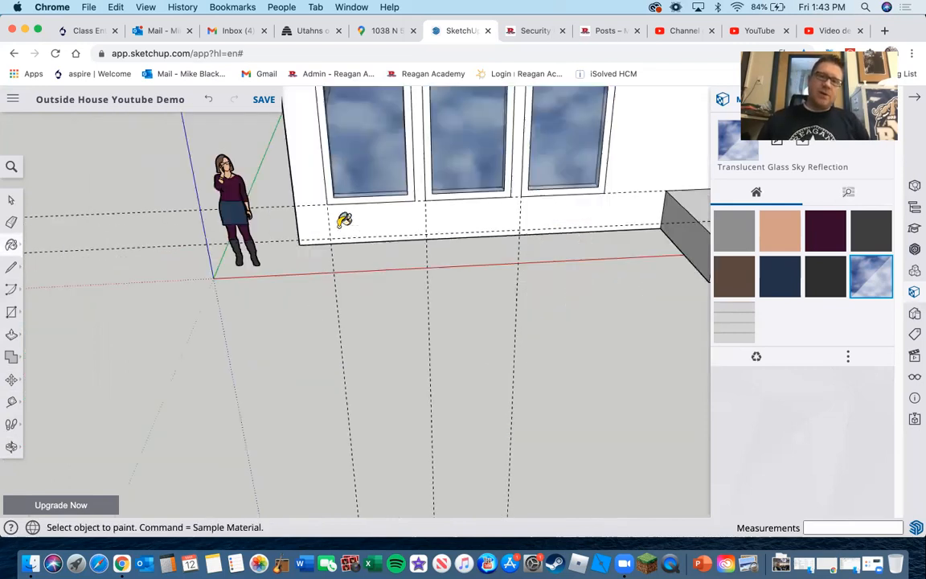
{"action": "middle_click_drag", "start_coordinate": [308, 211], "coordinate": [301, 210]}
{"action": "middle_click_drag", "start_coordinate": [368, 205], "coordinate": [335, 196]}
{"action": "scroll", "coordinate": [335, 195], "scroll_direction": "down", "scroll_amount": 5}
{"action": "middle_click_drag", "start_coordinate": [388, 178], "coordinate": [507, 141]}
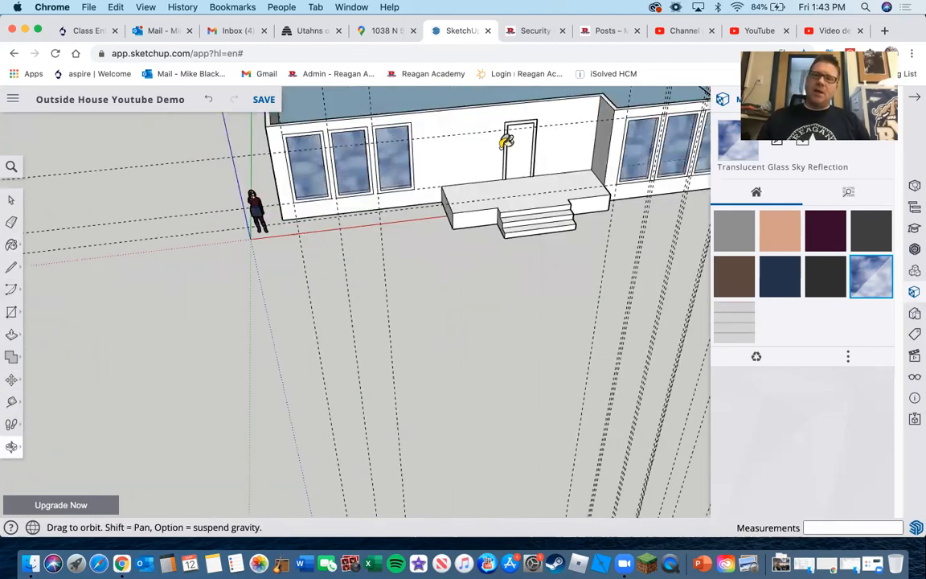
{"action": "middle_click_drag", "start_coordinate": [397, 175], "coordinate": [601, 142]}
{"action": "scroll", "coordinate": [426, 165], "scroll_direction": "down", "scroll_amount": 5}
{"action": "middle_click_drag", "start_coordinate": [386, 178], "coordinate": [542, 148]}
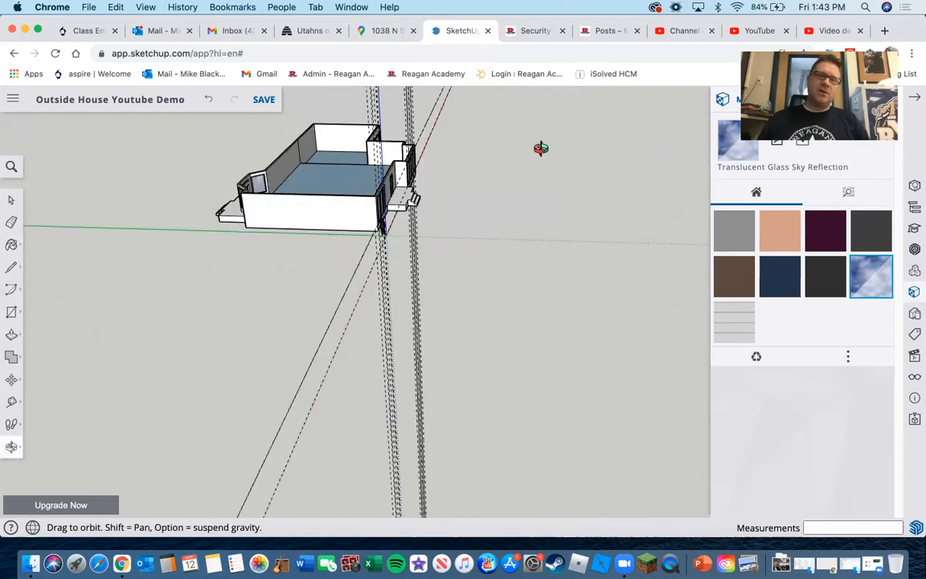
{"action": "mouse_move", "coordinate": [470, 165]}
{"action": "middle_mouse_down"}
{"action": "mouse_move", "coordinate": [424, 149]}
{"action": "mouse_move", "coordinate": [500, 155]}
{"action": "middle_mouse_up"}
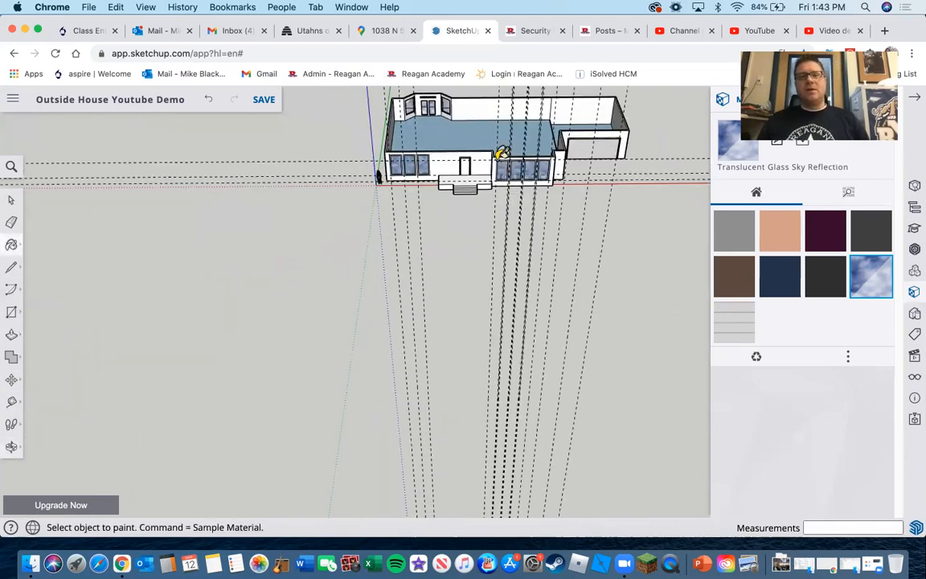
{"action": "scroll", "coordinate": [547, 177], "scroll_direction": "up", "scroll_amount": 5}
{"action": "middle_click_drag", "start_coordinate": [510, 199], "coordinate": [581, 304]}
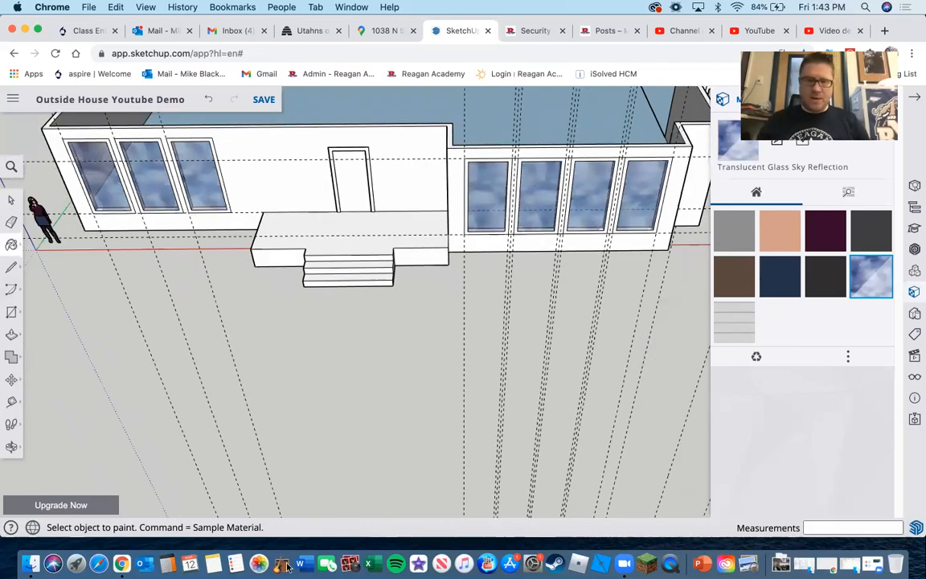
{"action": "scroll", "coordinate": [445, 137], "scroll_direction": "up", "scroll_amount": 3}
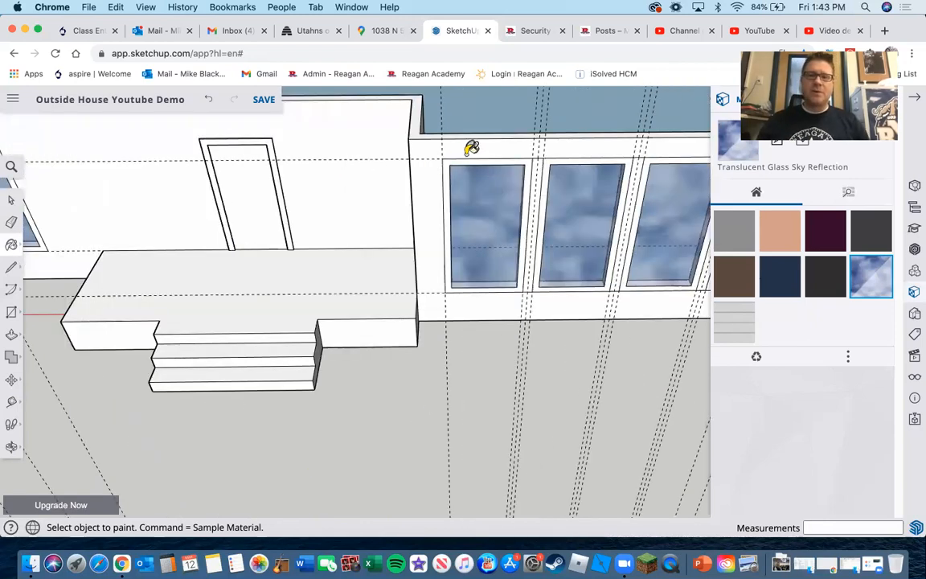
{"action": "scroll", "coordinate": [400, 239], "scroll_direction": "down", "scroll_amount": 2}
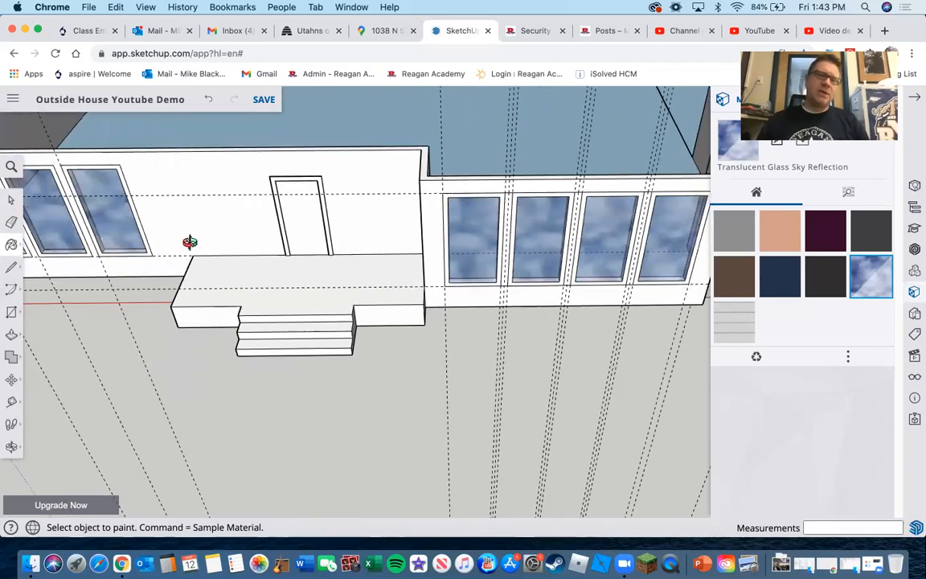
{"action": "middle_click_drag", "start_coordinate": [213, 222], "coordinate": [155, 302]}
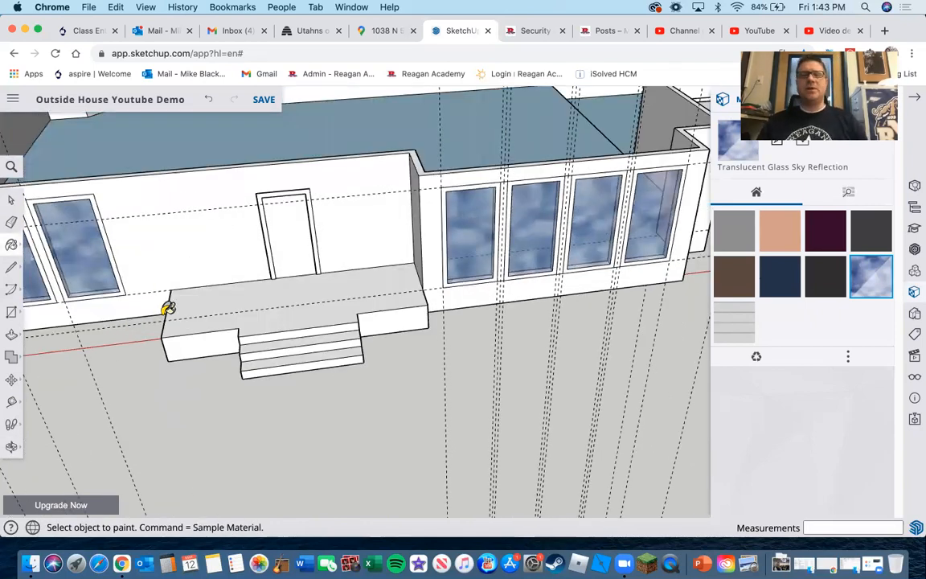
{"action": "scroll", "coordinate": [180, 238], "scroll_direction": "down", "scroll_amount": 5}
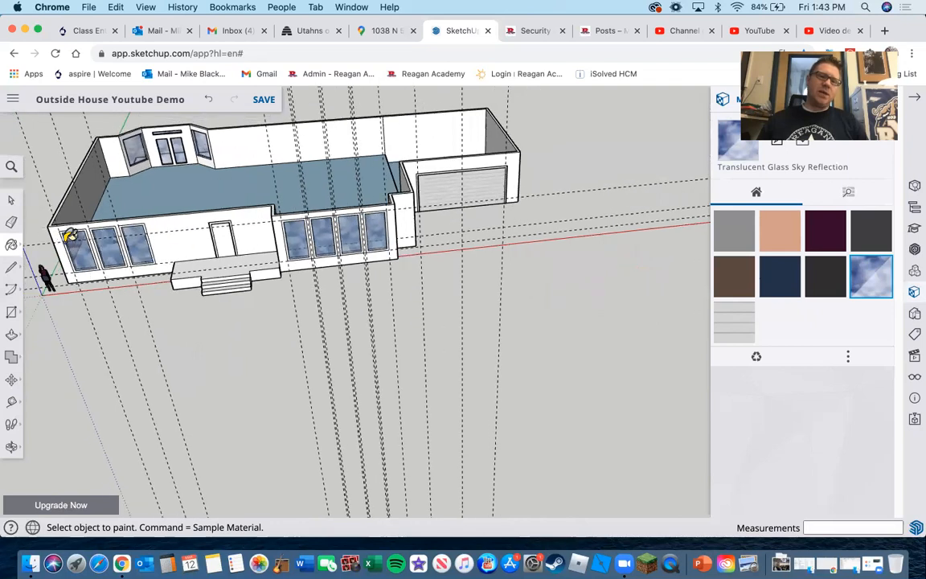
{"action": "middle_click_drag", "start_coordinate": [183, 193], "coordinate": [246, 182]}
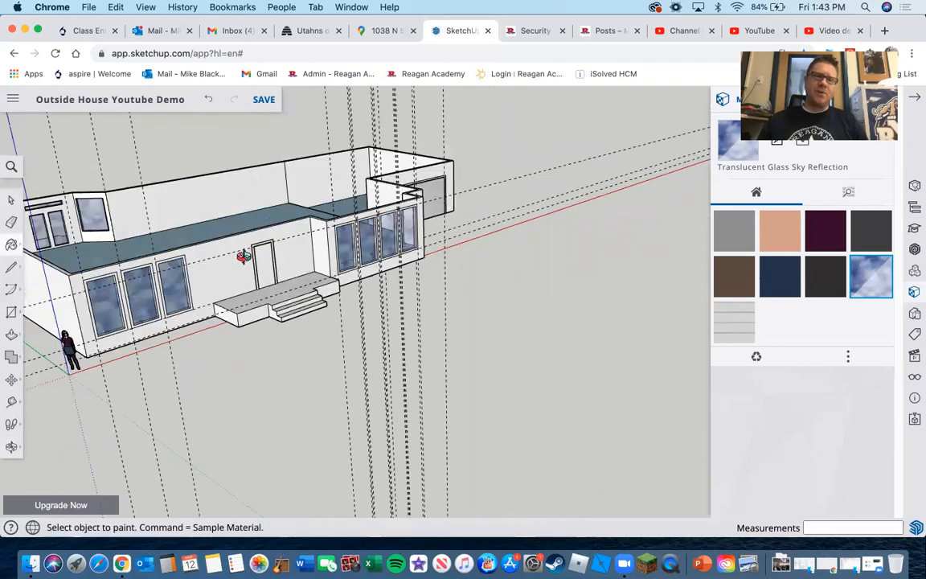
{"action": "middle_click_drag", "start_coordinate": [191, 263], "coordinate": [159, 234]}
{"action": "scroll", "coordinate": [99, 238], "scroll_direction": "up", "scroll_amount": 3}
{"action": "scroll", "coordinate": [95, 239], "scroll_direction": "up", "scroll_amount": 3}
{"action": "middle_click_drag", "start_coordinate": [91, 240], "coordinate": [238, 231]}
{"action": "scroll", "coordinate": [382, 252], "scroll_direction": "up", "scroll_amount": 3}
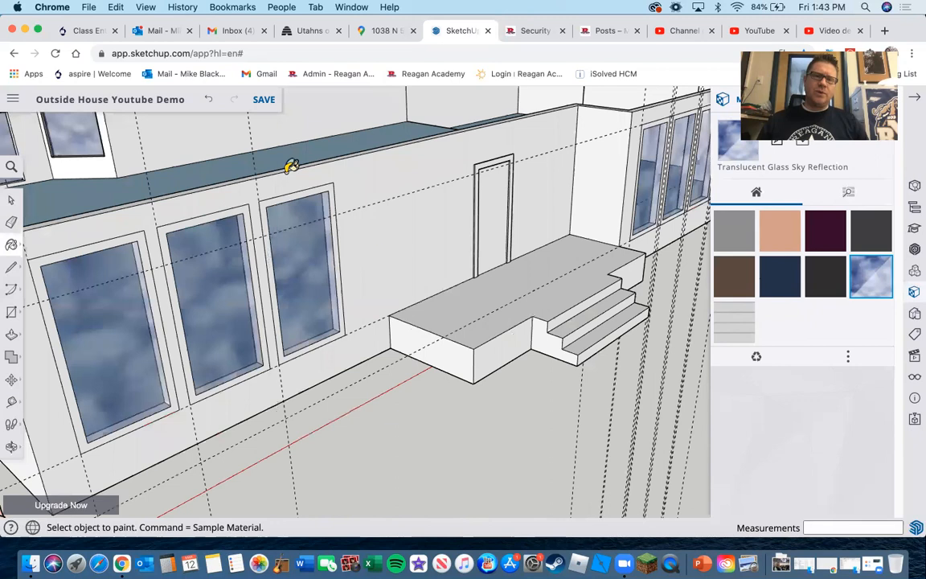
{"action": "mouse_move", "coordinate": [383, 203]}
{"action": "middle_mouse_down"}
{"action": "mouse_move", "coordinate": [333, 213]}
{"action": "mouse_move", "coordinate": [248, 191]}
{"action": "middle_mouse_up"}
{"action": "middle_click_drag", "start_coordinate": [359, 237], "coordinate": [530, 211]}
{"action": "scroll", "coordinate": [305, 238], "scroll_direction": "down", "scroll_amount": 5}
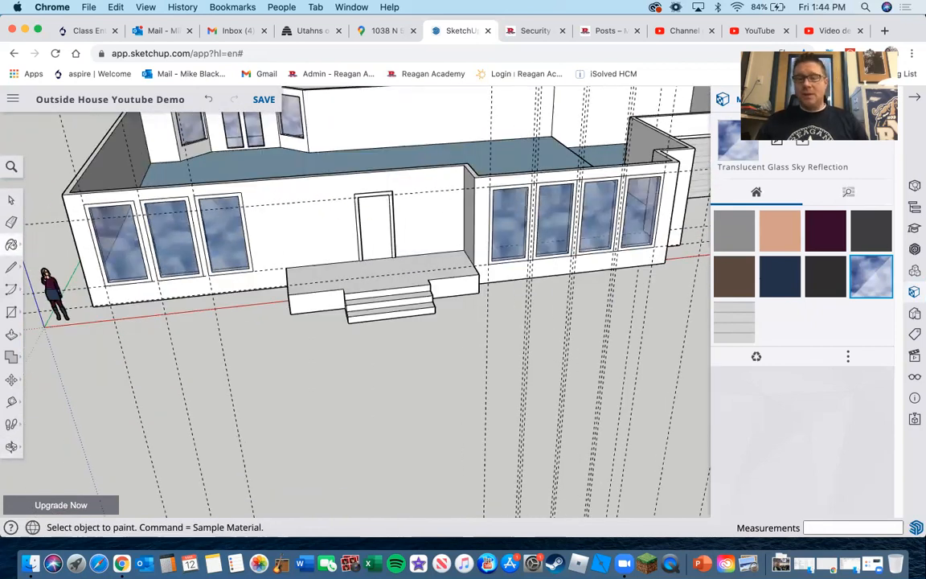